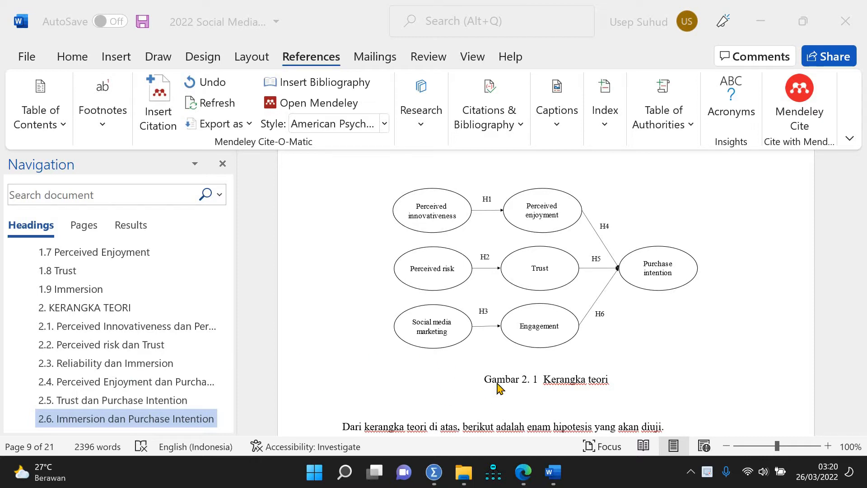
# Step: Go to the BAB 4 HASIL chapter and place the text cursor in the empty space below its heading
pyautogui.click(431, 480)
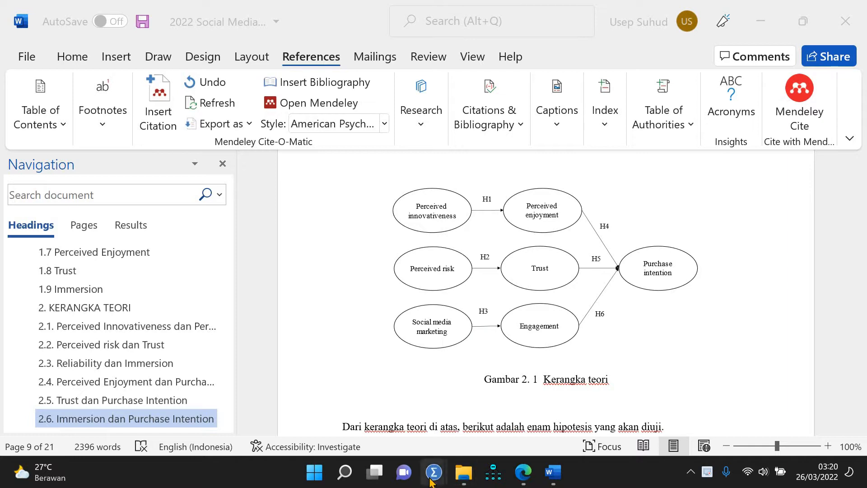
pyautogui.click(157, 398)
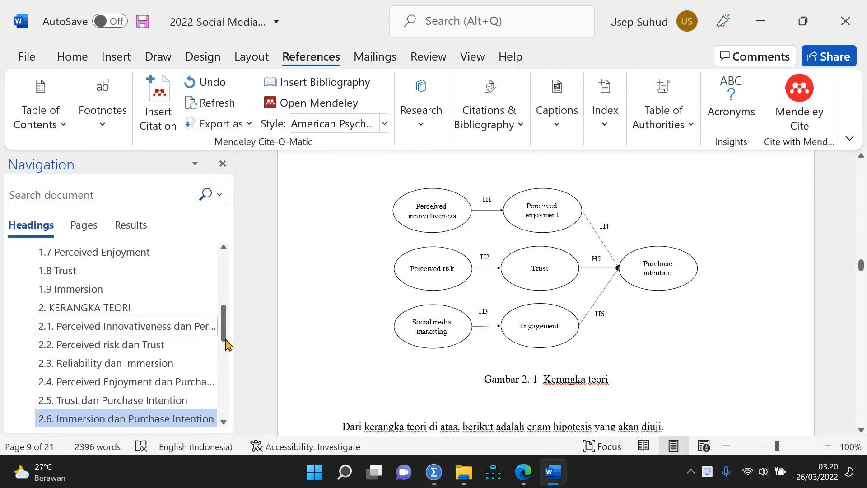
pyautogui.moveTo(224, 328); pyautogui.dragTo(168, 393)
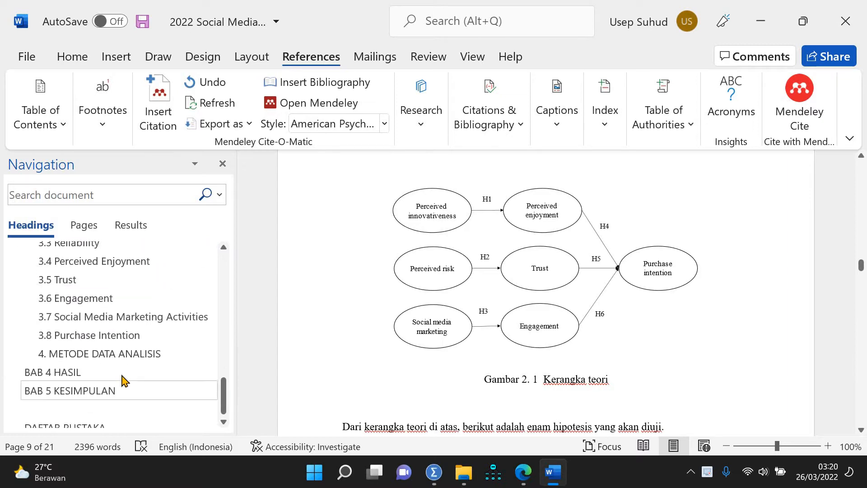
pyautogui.click(121, 373)
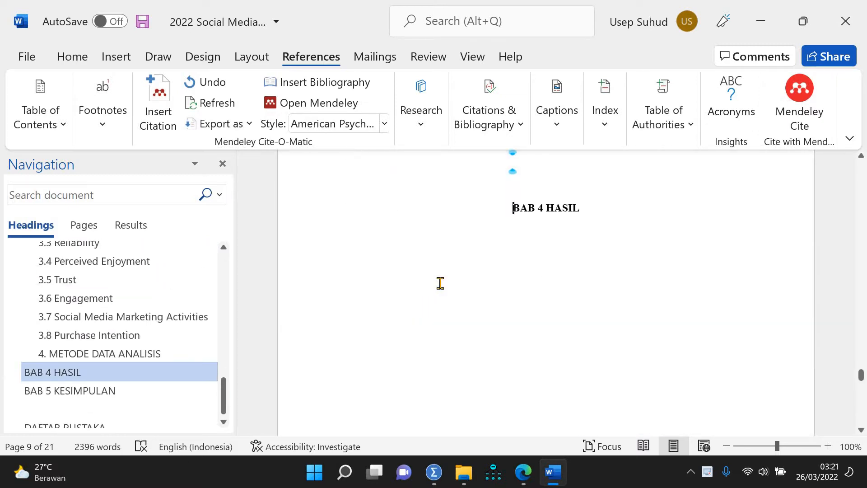
pyautogui.click(342, 232)
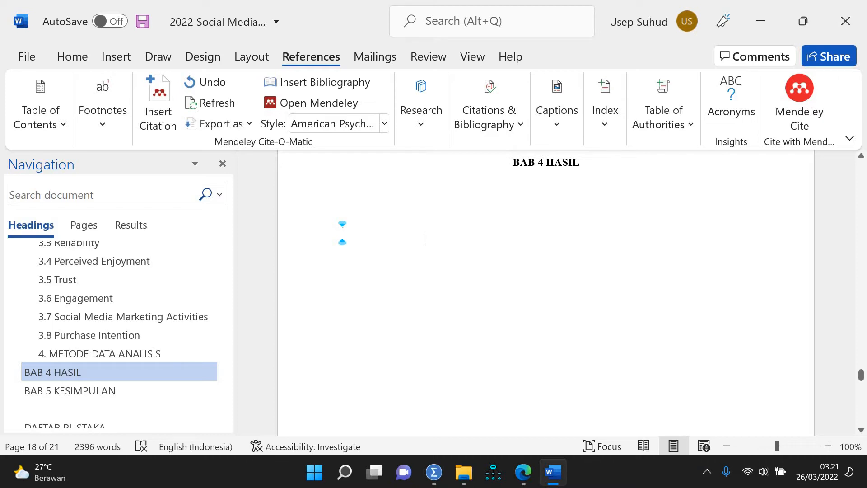
# Step: Enter the subheading PROFIL RESPONDEN below the BAB 4 HASIL heading and add blank lines after it
pyautogui.write('P')
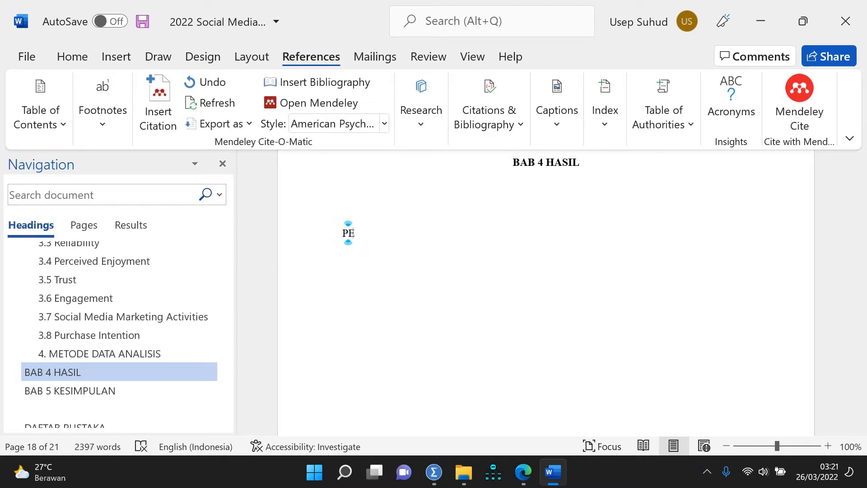
pyautogui.write('E')
pyautogui.press('BackSpace')
pyautogui.press('BackSpace')
pyautogui.write('profile ')
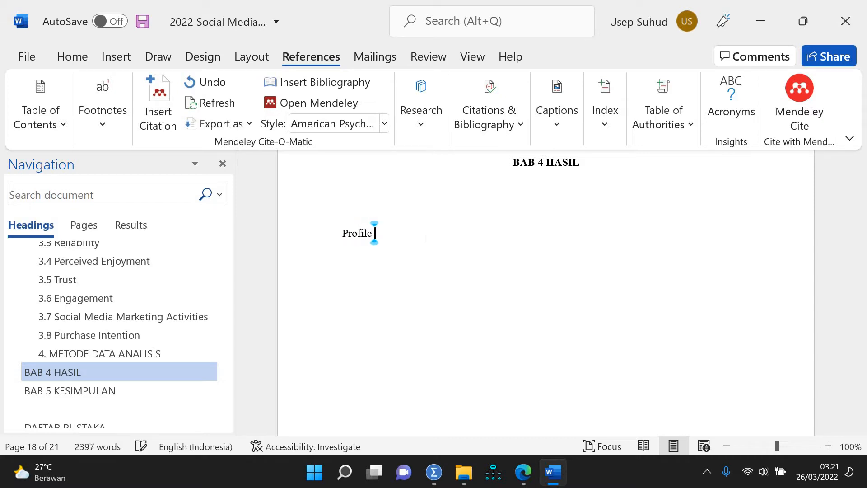
pyautogui.write('REspo')
pyautogui.press('BackSpace')
pyautogui.press('BackSpace')
pyautogui.press('BackSpace')
pyautogui.press('BackSpace')
pyautogui.write('espo')
pyautogui.press('BackSpace')
pyautogui.press('BackSpace')
pyautogui.press('BackSpace')
pyautogui.press('BackSpace')
pyautogui.press('BackSpace')
pyautogui.press('BackSpace')
pyautogui.press('BackSpace')
pyautogui.press('BackSpace')
pyautogui.press('BackSpace')
pyautogui.press('BackSpace')
pyautogui.press('BackSpace')
pyautogui.press('BackSpace')
pyautogui.write('ROFIL RESPONDEN')
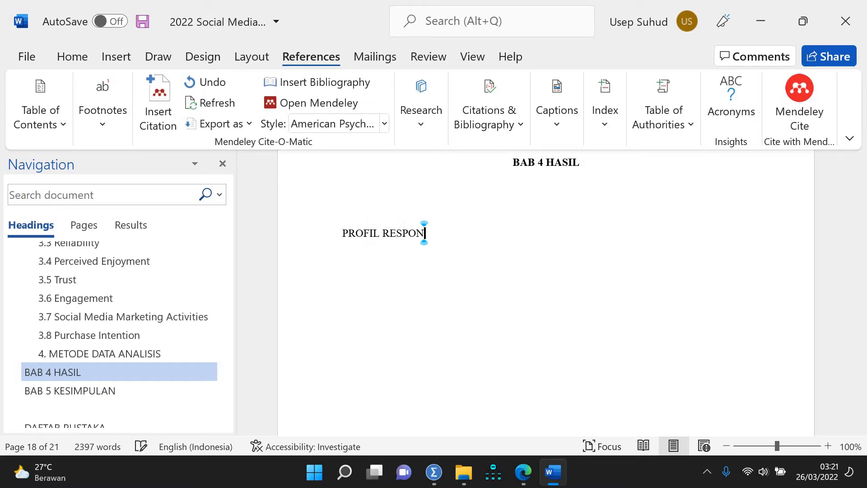
pyautogui.press('Return')
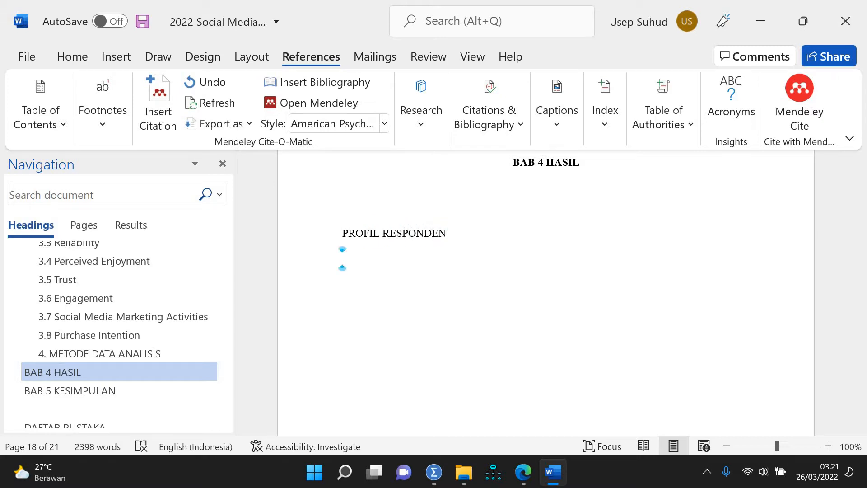
pyautogui.press('Return')
pyautogui.press('Return')
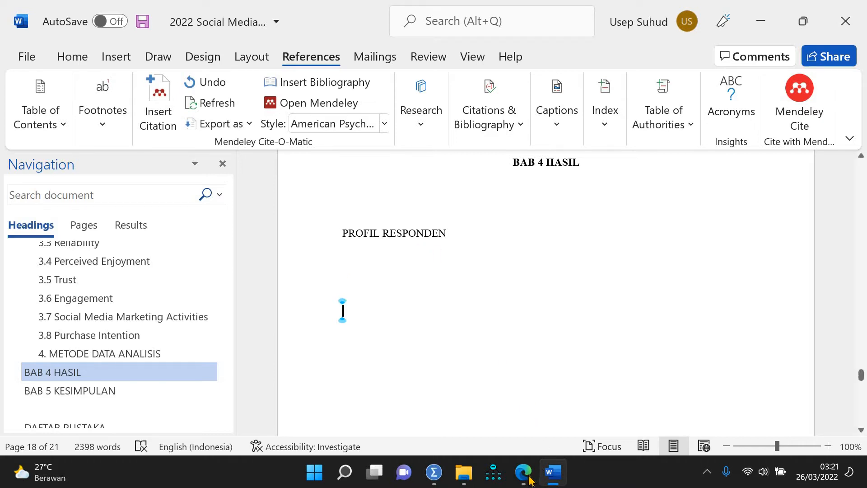
# Step: Switch to SPSS with the 2022 Live Streaming2.sav dataset, open the Frequencies analysis, and widen its dialog
pyautogui.click(434, 472)
pyautogui.click(396, 420)
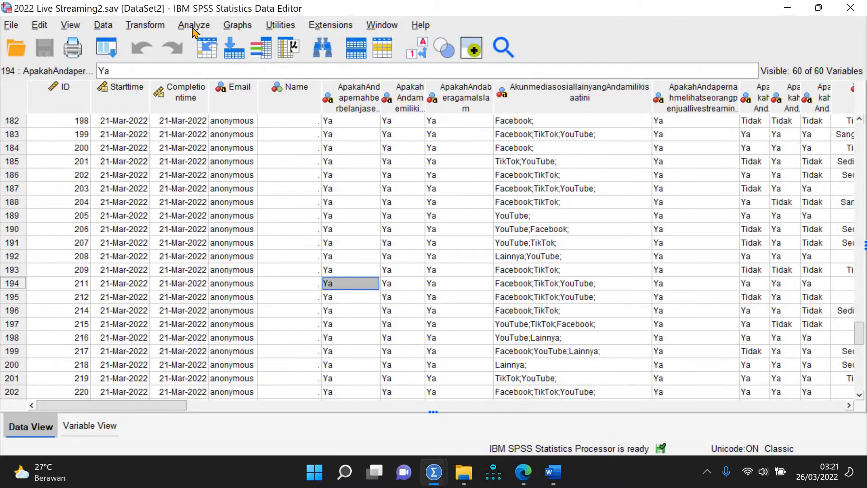
pyautogui.click(193, 27)
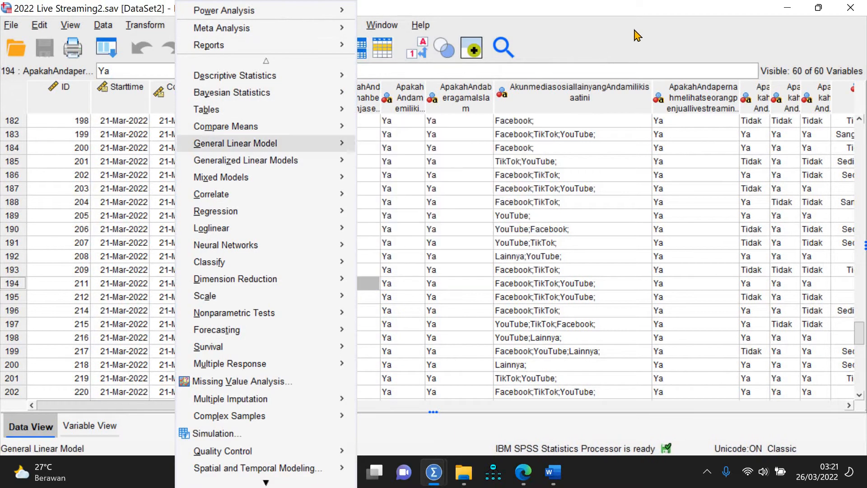
pyautogui.press('Escape')
pyautogui.scroll(-14, 192, 284)
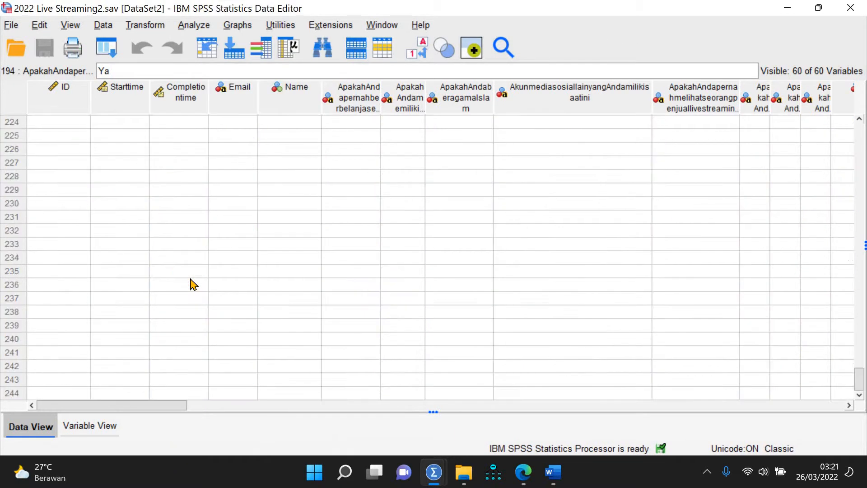
pyautogui.scroll(14, 139, 329)
pyautogui.scroll(-7, 142, 333)
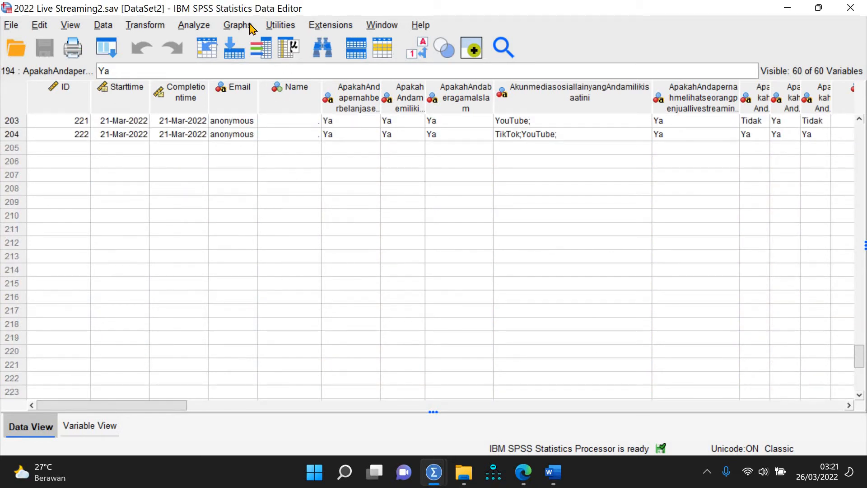
pyautogui.click(195, 26)
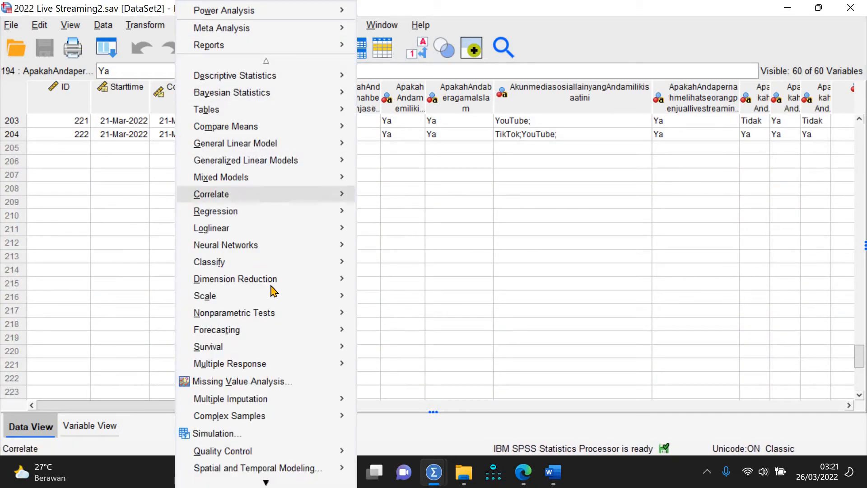
pyautogui.moveTo(294, 79)
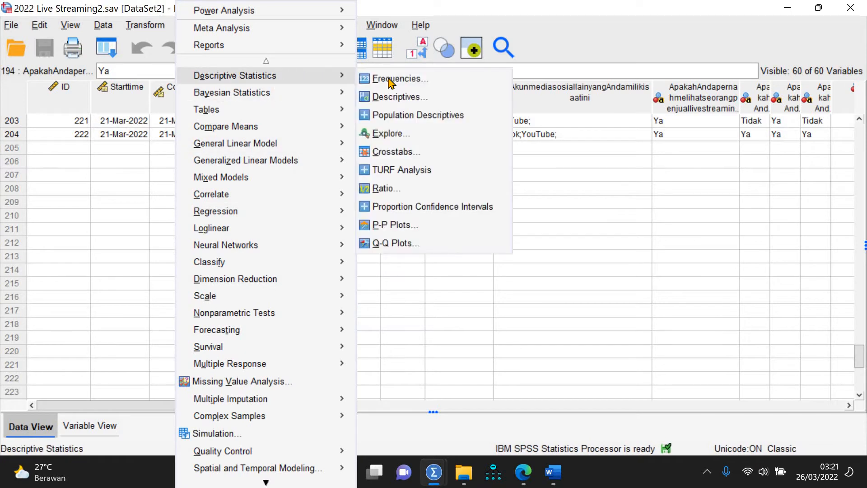
pyautogui.click(402, 80)
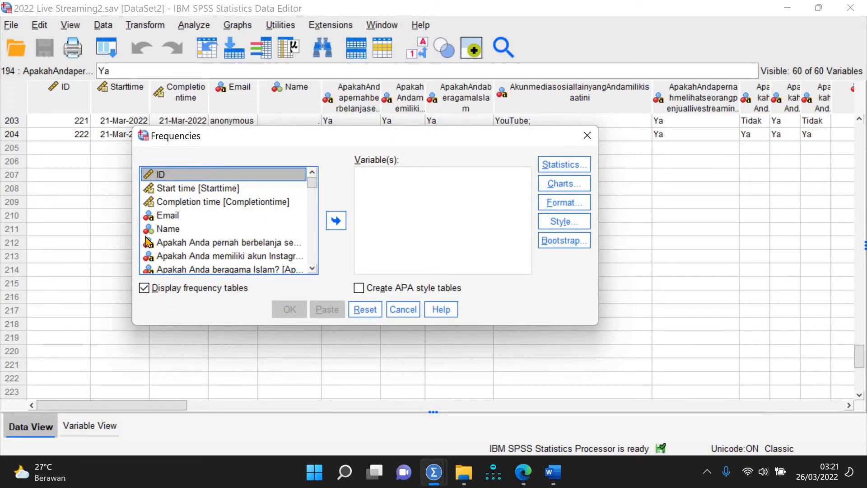
pyautogui.moveTo(129, 231); pyautogui.dragTo(67, 230)
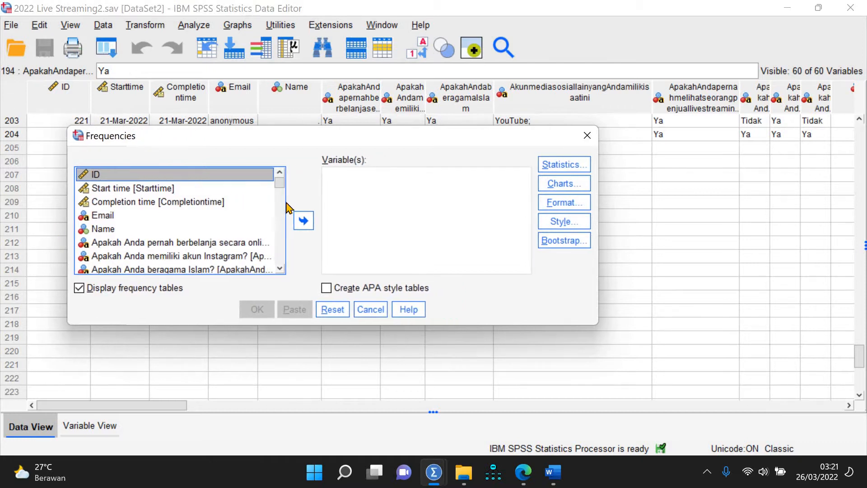
# Step: Add the questions on shopping online, having an Instagram account and being Muslim ("beragama Islam") to the Frequencies variables
pyautogui.scroll(-1, 219, 207)
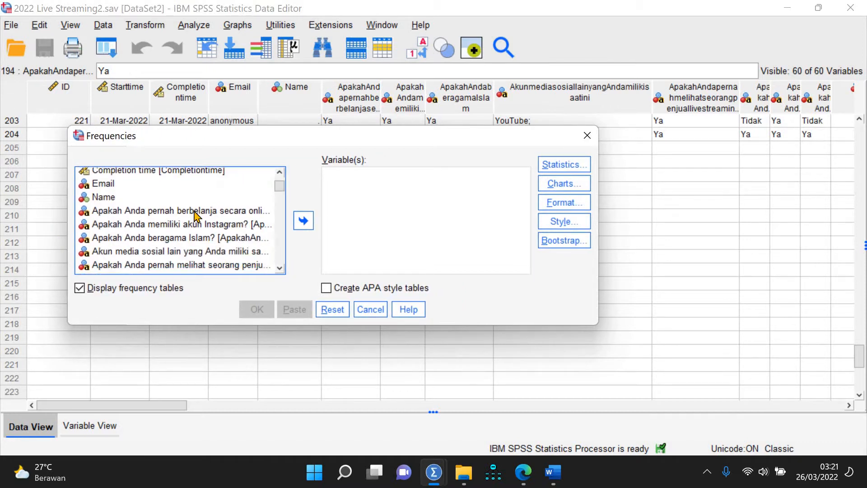
pyautogui.doubleClick(214, 212)
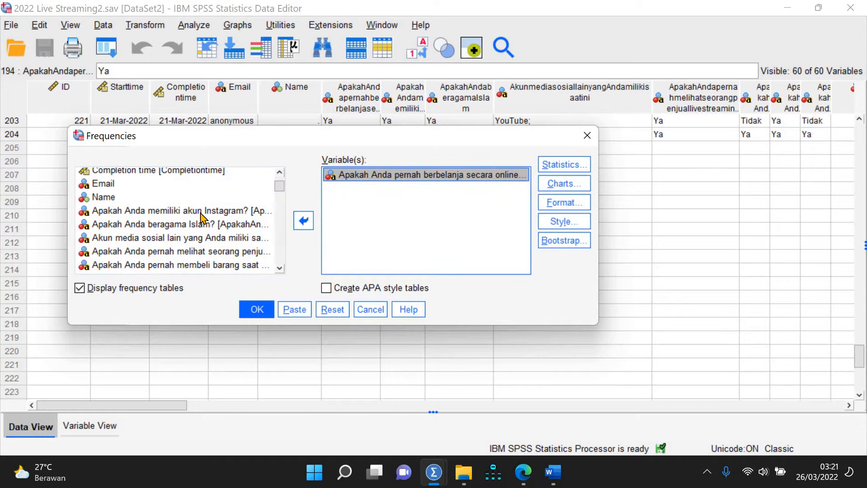
pyautogui.click(201, 212)
pyautogui.click(303, 221)
pyautogui.click(184, 212)
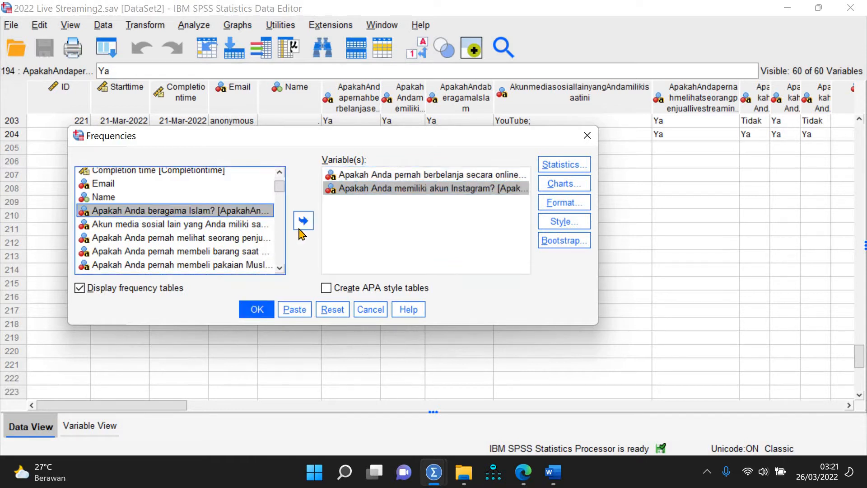
pyautogui.click(301, 225)
pyautogui.click(218, 214)
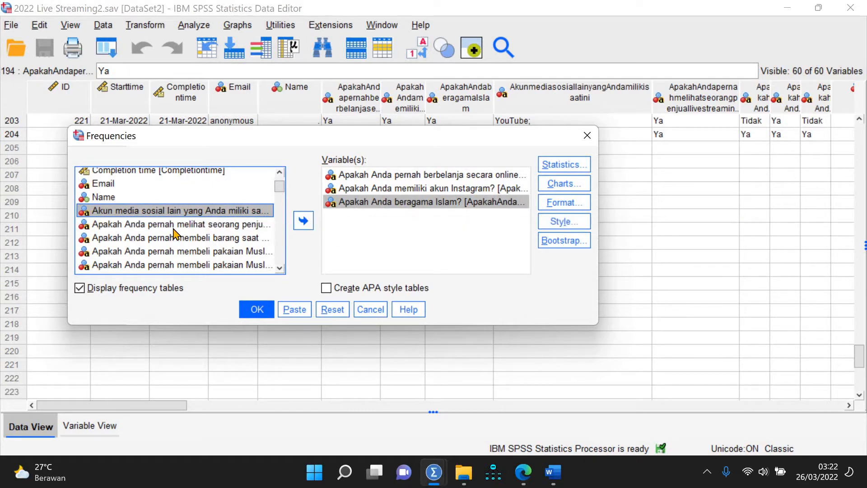
# Step: Add the questions on seeing a live-streaming seller, buying goods during live streaming, and both Muslim clothing purchase questions to the Frequencies variables
pyautogui.doubleClick(190, 225)
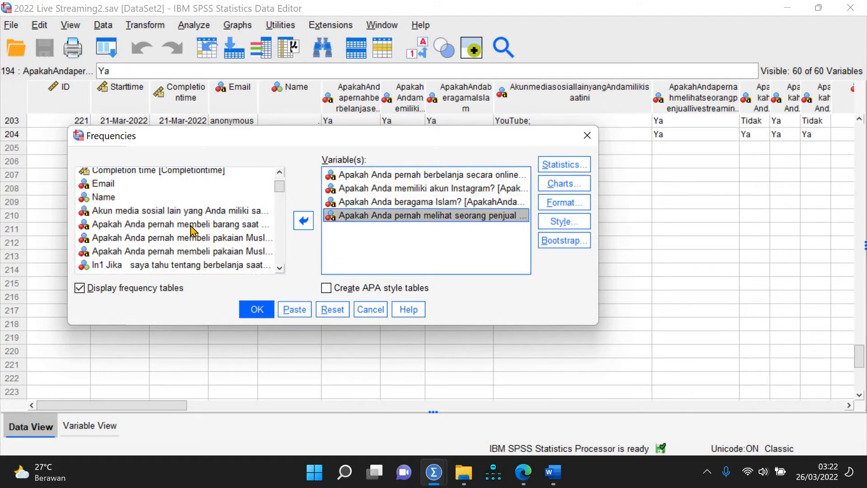
pyautogui.click(165, 228)
pyautogui.doubleClick(192, 225)
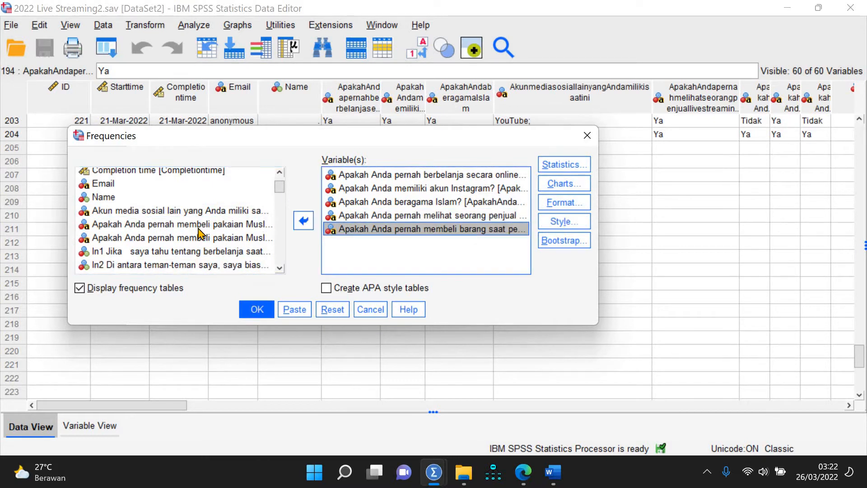
pyautogui.doubleClick(198, 230)
pyautogui.click(204, 225)
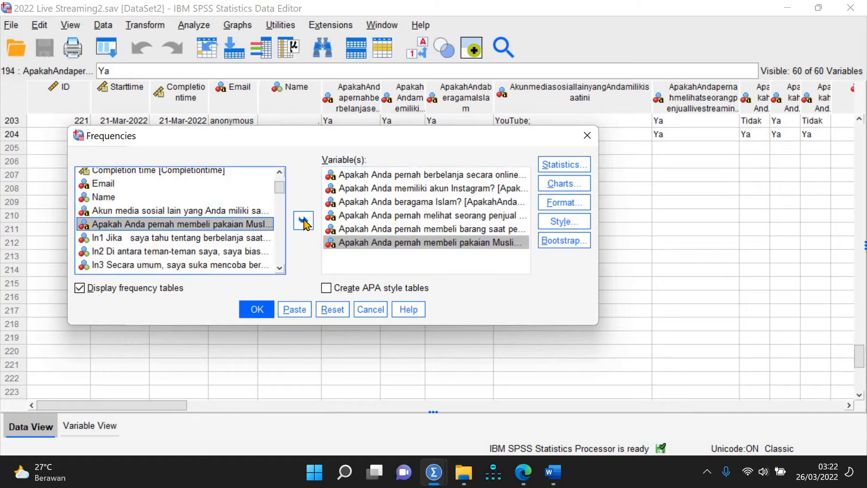
pyautogui.click(304, 221)
# Step: Add the profile variables Jenis kelamin, Usia, Status pekerjaan, Status pernikahan, Tingkat pendidikan and Domisili to the Frequencies variables
pyautogui.scroll(-8, 274, 250)
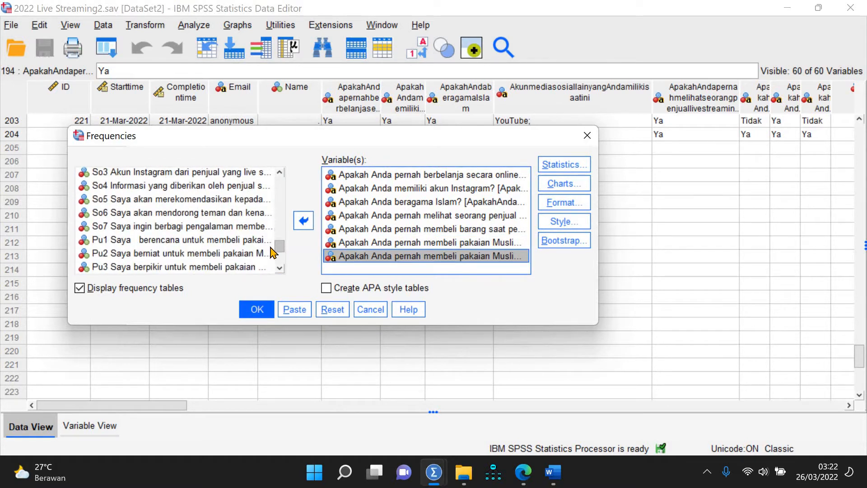
pyautogui.scroll(-2, 277, 273)
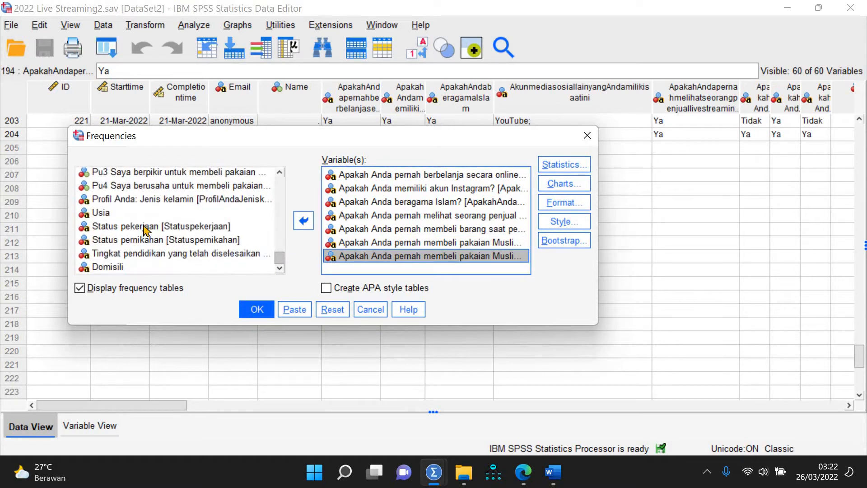
pyautogui.click(128, 202)
pyautogui.doubleClick(128, 202)
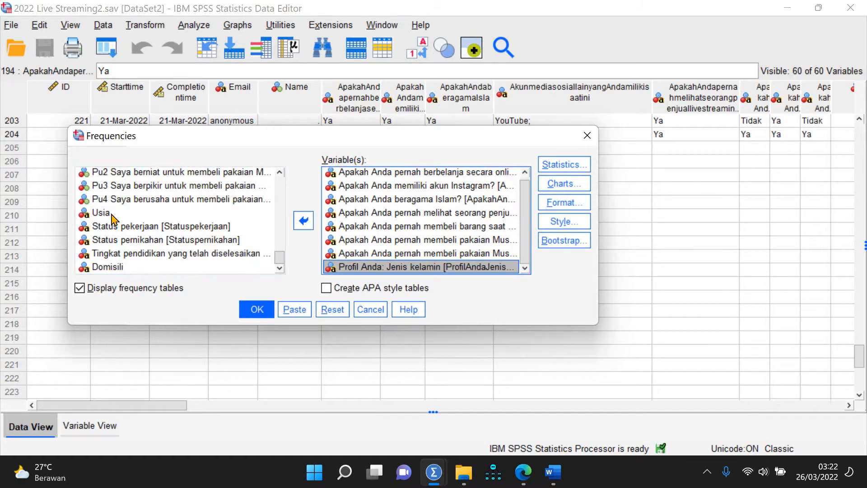
pyautogui.doubleClick(101, 212)
pyautogui.click(109, 226)
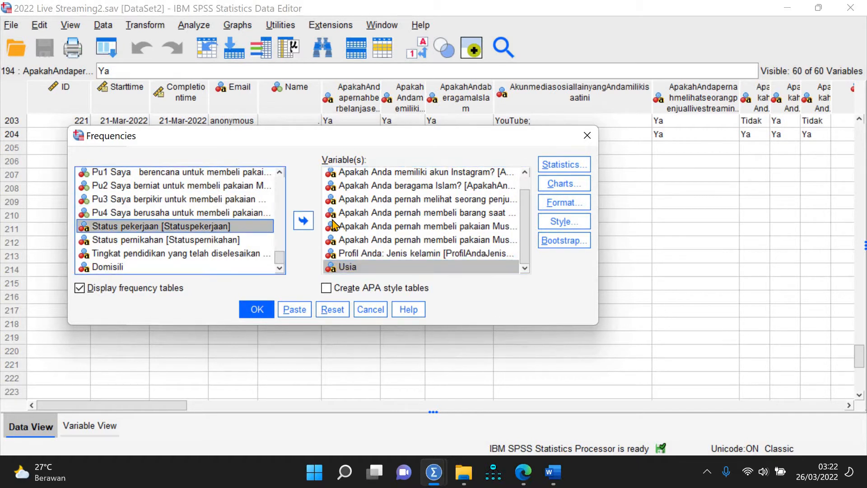
pyautogui.click(300, 222)
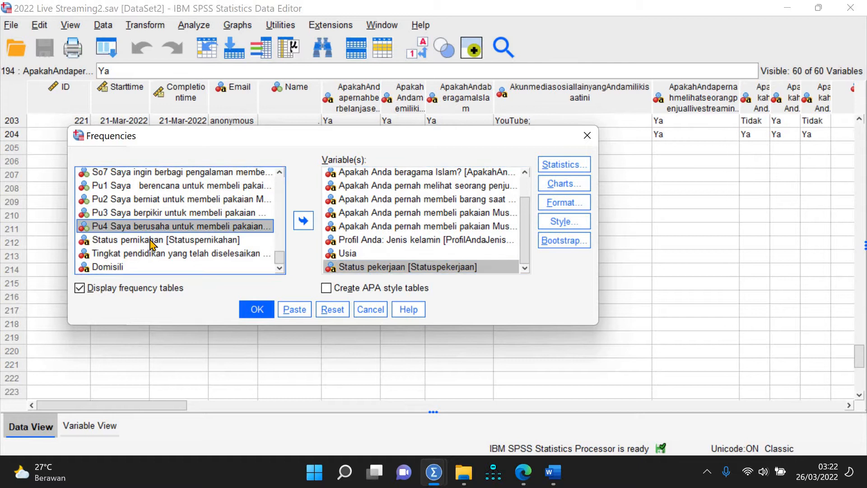
pyautogui.click(153, 239)
pyautogui.click(304, 221)
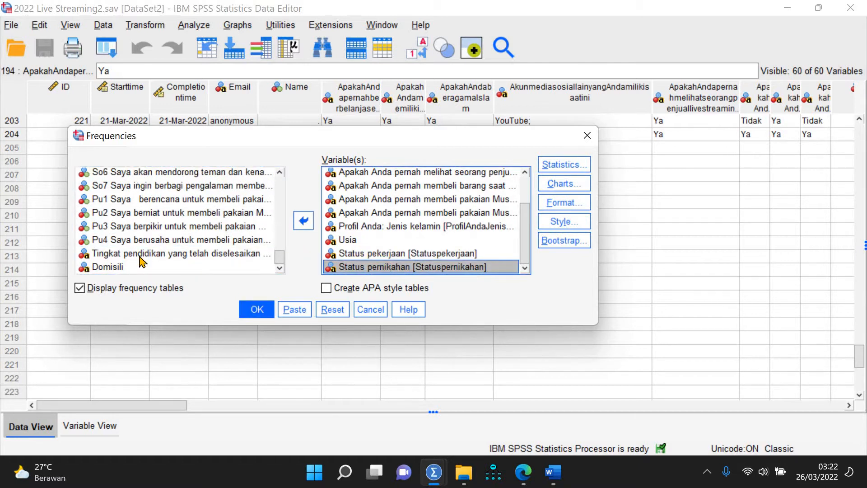
pyautogui.doubleClick(190, 254)
pyautogui.doubleClick(134, 268)
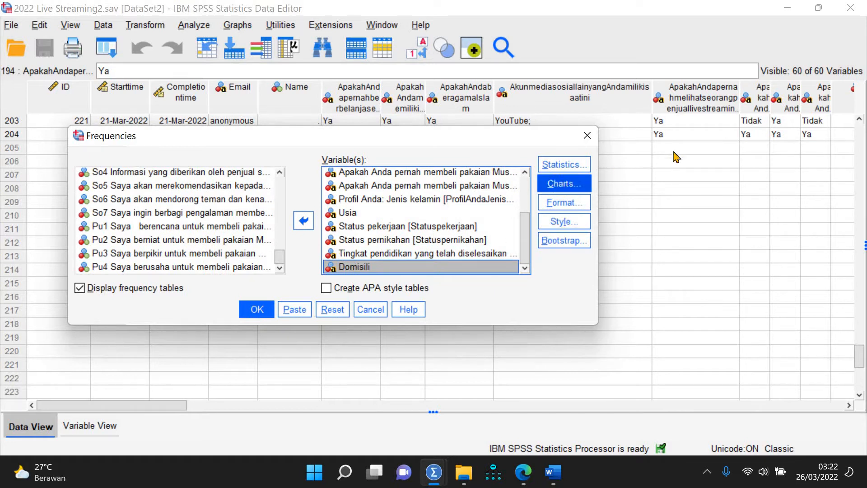
# Step: Run the Frequencies analysis and select its online shopping table and its Domisili table in the output outline
pyautogui.click(265, 311)
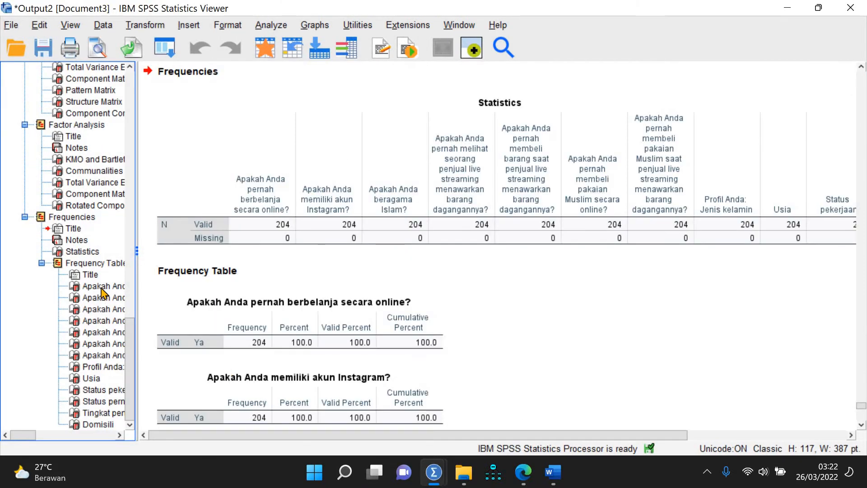
pyautogui.click(102, 288)
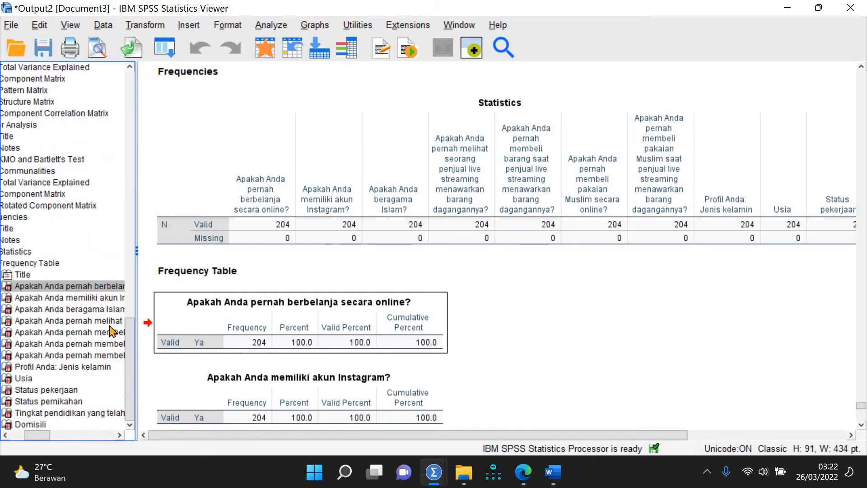
pyautogui.click(36, 423)
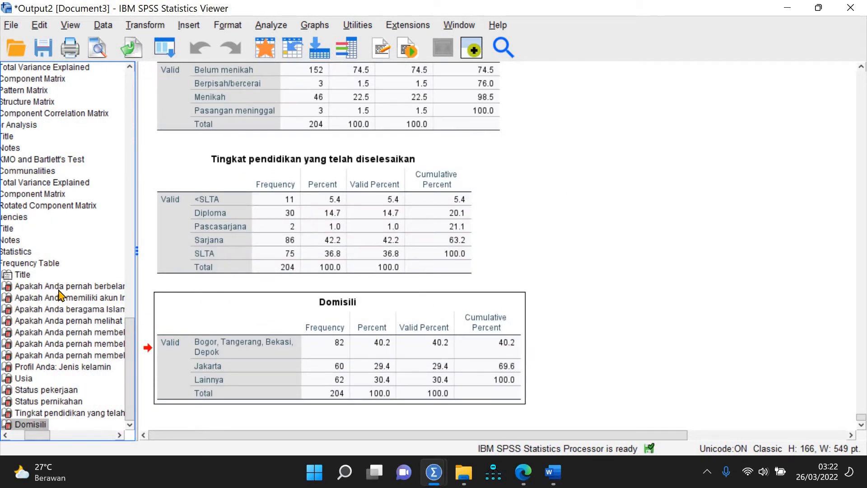
# Step: Select the frequency tables from the online shopping question through Domisili in the output outline for copying, and switch to the Office app
pyautogui.keyDown('shift'); pyautogui.click(59, 291); pyautogui.keyUp('shift')
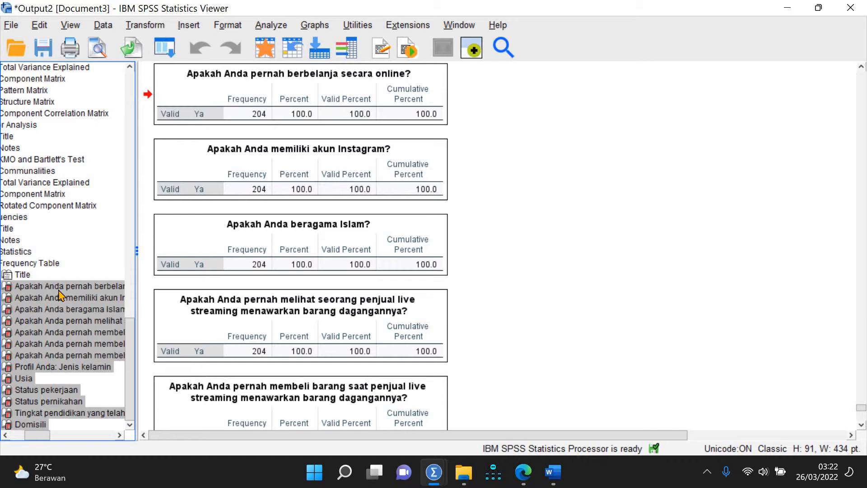
pyautogui.click(314, 473)
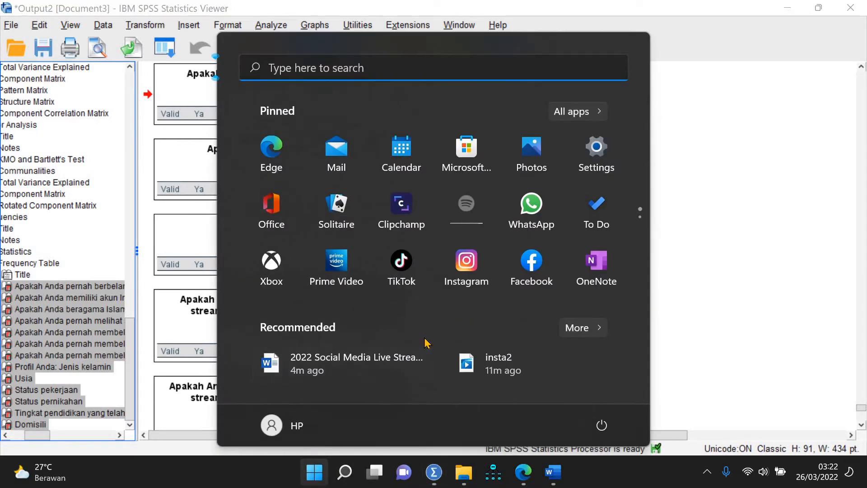
pyautogui.click(269, 221)
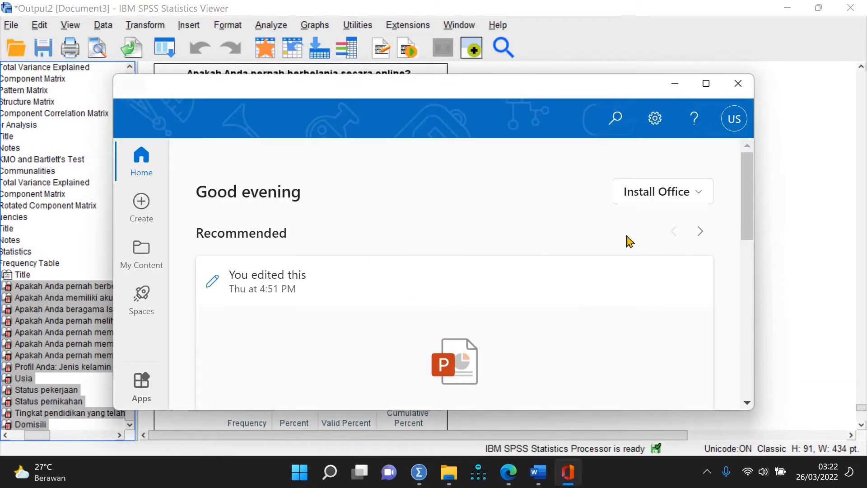
# Step: Browse the Office home list and My Content for an Excel file and open the IKU workbook
pyautogui.scroll(-5, 484, 284)
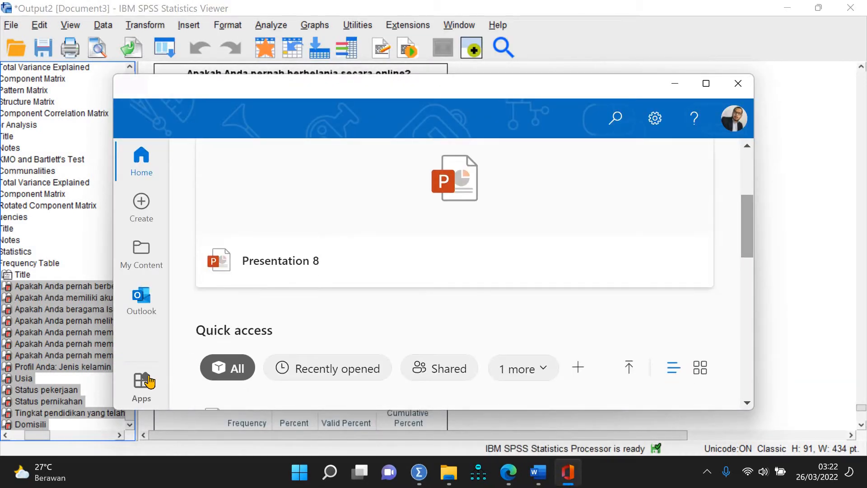
pyautogui.doubleClick(141, 389)
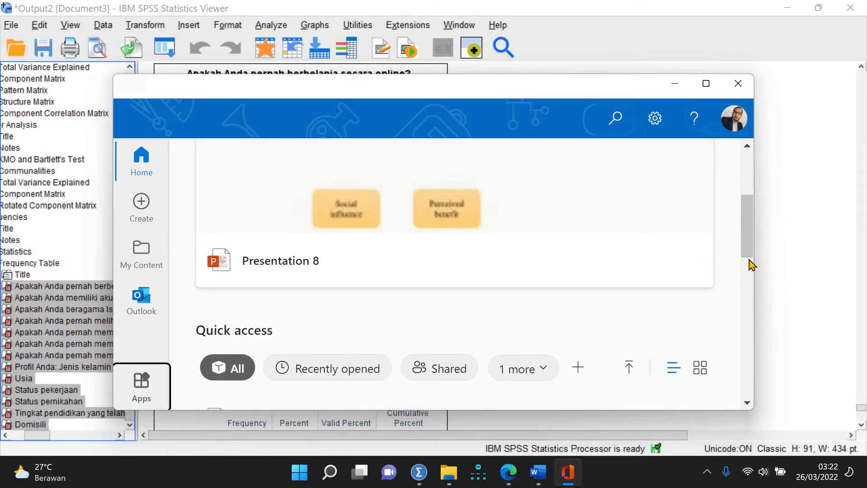
pyautogui.moveTo(749, 260); pyautogui.dragTo(749, 325)
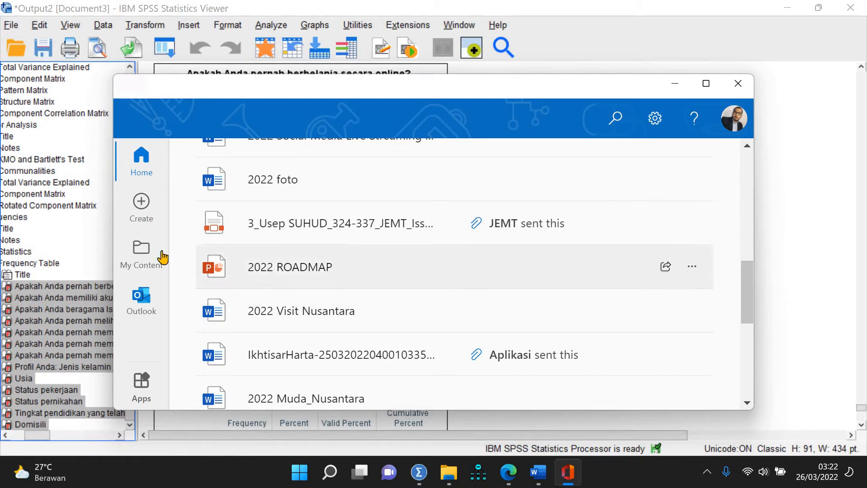
pyautogui.click(145, 172)
pyautogui.moveTo(747, 345); pyautogui.dragTo(747, 393)
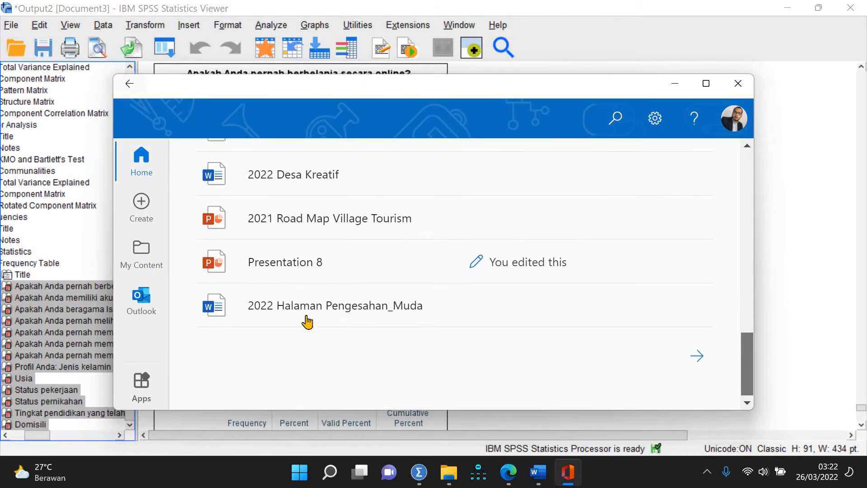
pyautogui.click(138, 262)
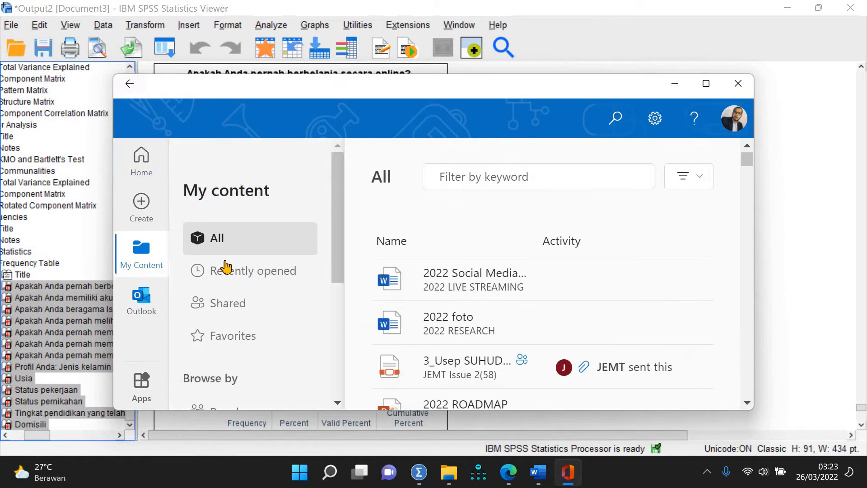
pyautogui.click(749, 194)
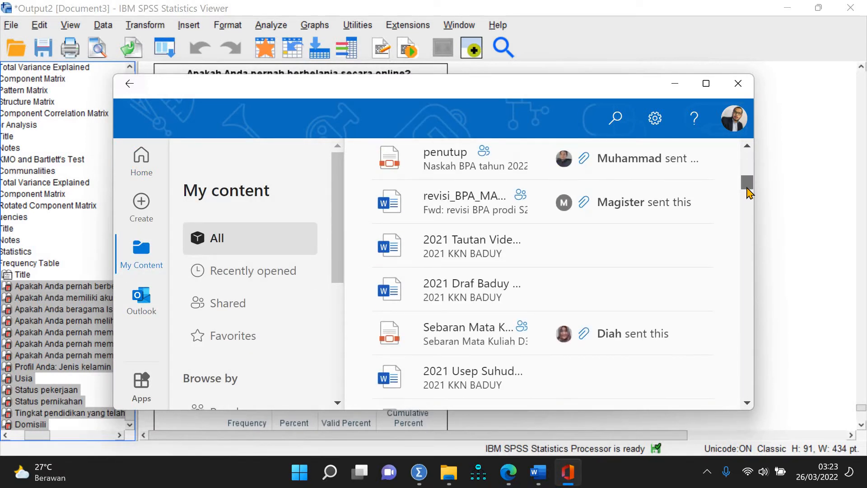
pyautogui.moveTo(747, 189); pyautogui.dragTo(716, 192)
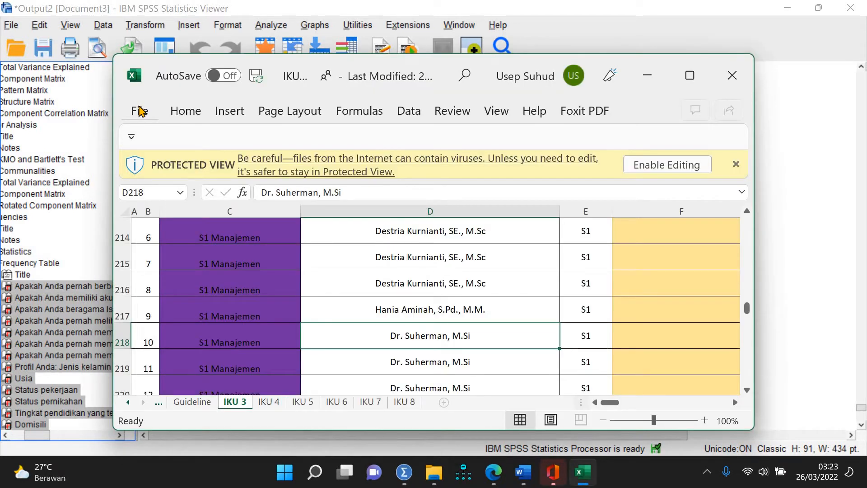
# Step: Create a new blank workbook in Excel and maximize its window
pyautogui.click(143, 112)
pyautogui.click(140, 111)
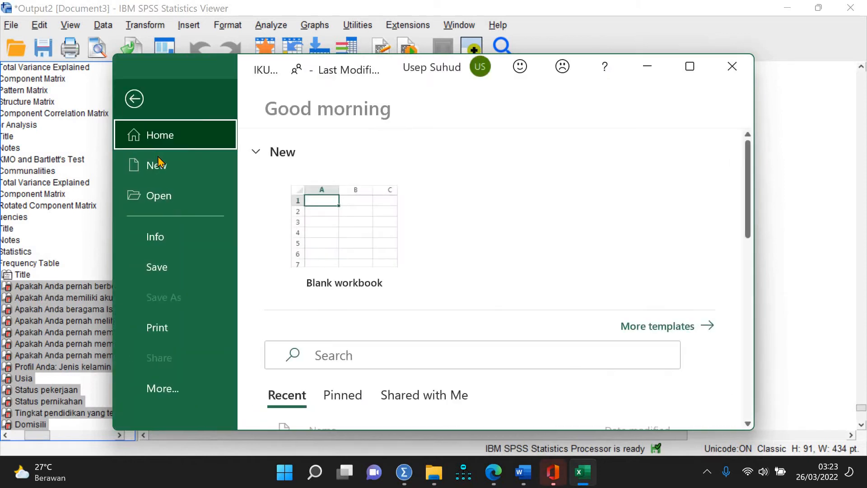
pyautogui.click(161, 166)
pyautogui.scroll(-3, 325, 219)
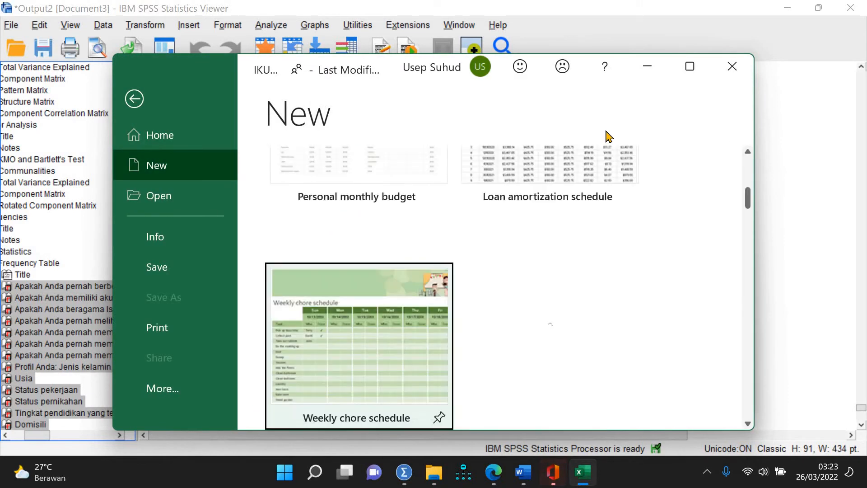
pyautogui.scroll(3, 399, 186)
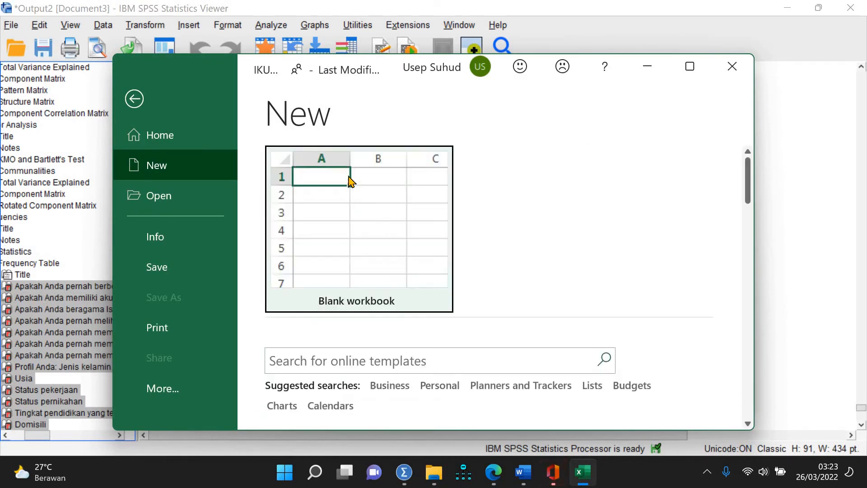
pyautogui.scroll(-5, 343, 181)
pyautogui.scroll(5, 339, 182)
pyautogui.click(339, 177)
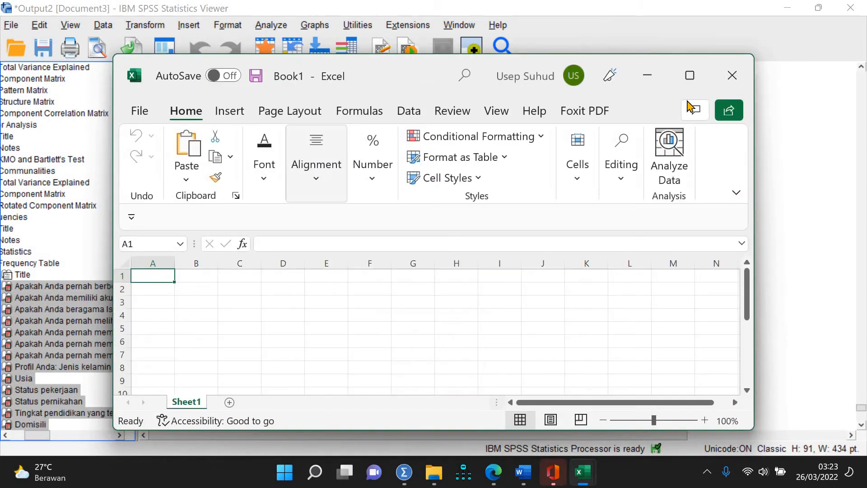
pyautogui.click(689, 76)
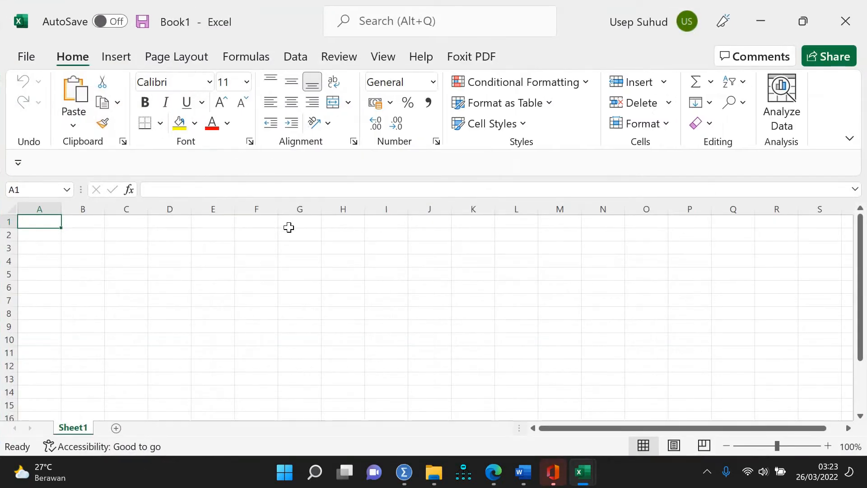
# Step: Paste the copied SPSS frequency tables into Sheet1 and again into a newly added Sheet2
pyautogui.hotkey('ctrl', 'v')
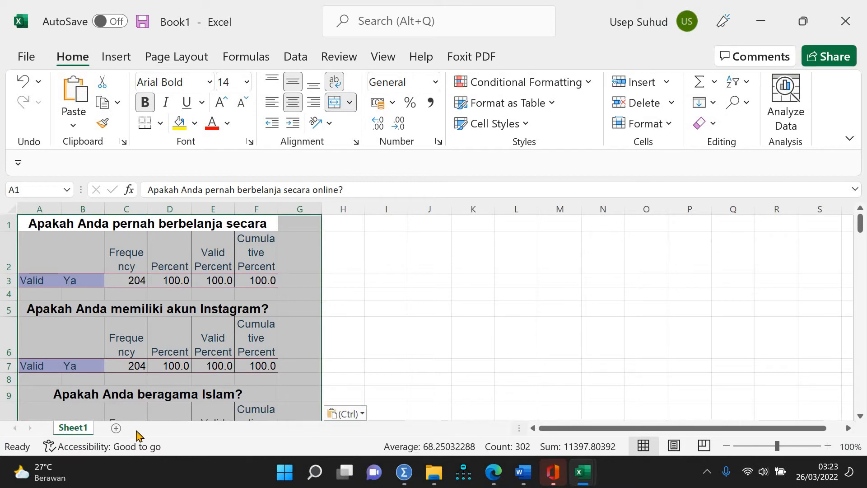
pyautogui.click(116, 427)
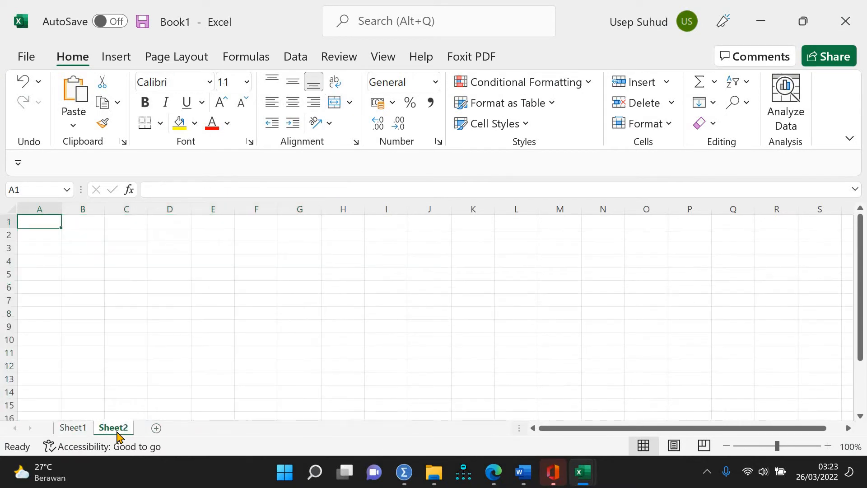
pyautogui.hotkey('ctrl', 'v')
pyautogui.click(414, 355)
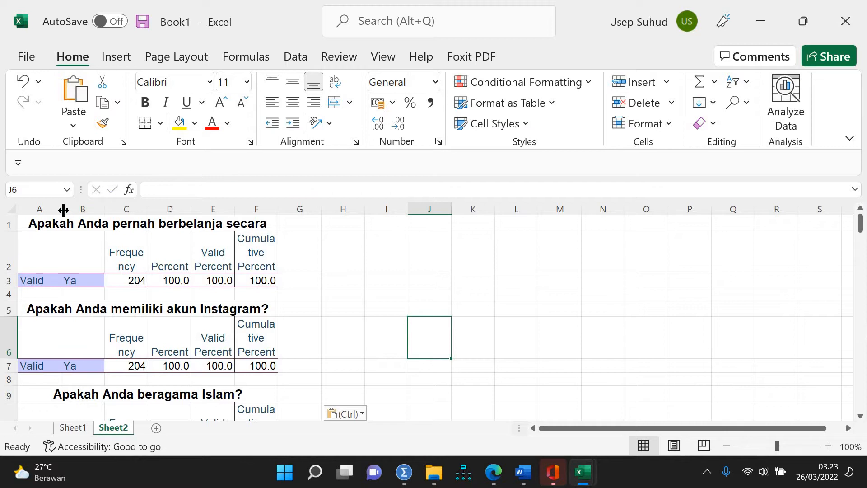
# Step: Widen column A on Sheet2 and replace "Valid" in A3 with "Apakah Anda pernah berbelanja secara online?"
pyautogui.moveTo(107, 212); pyautogui.dragTo(221, 216)
pyautogui.click(524, 275)
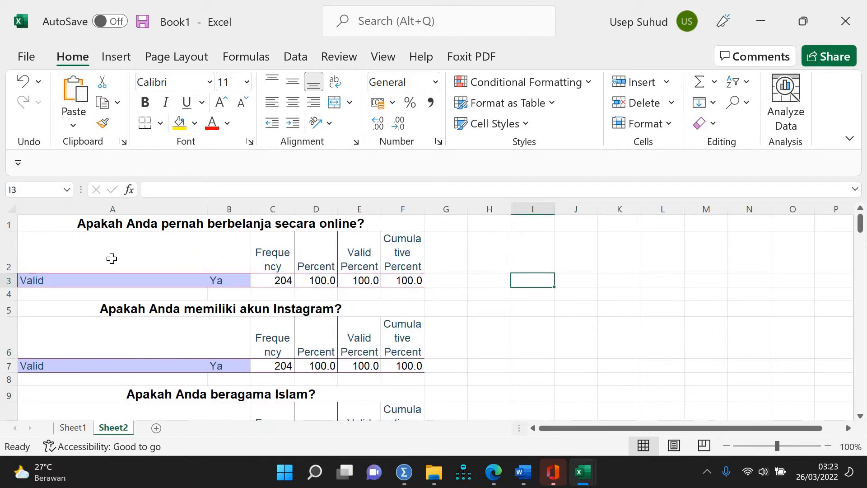
pyautogui.click(80, 281)
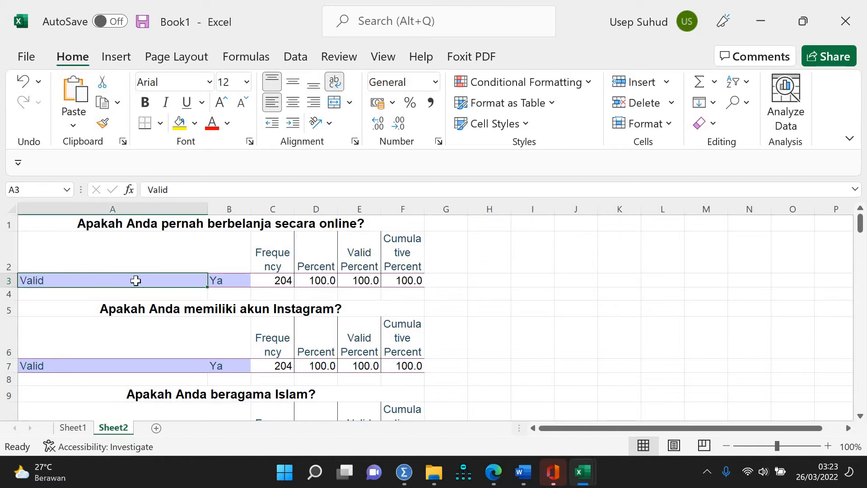
pyautogui.doubleClick(92, 280)
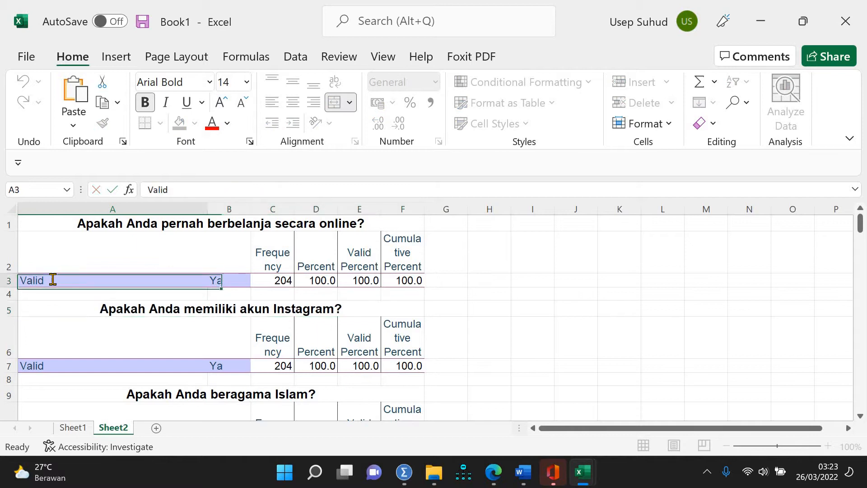
pyautogui.write('a')
pyautogui.hotkey('shift', 'Home')
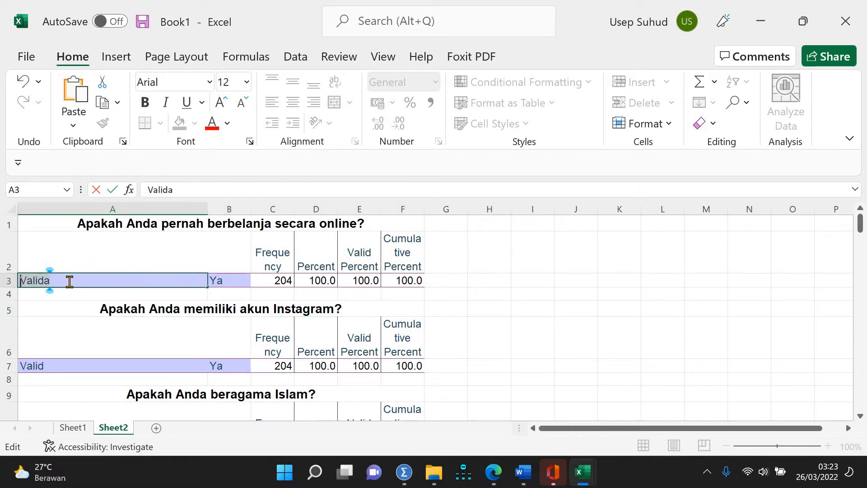
pyautogui.write('apakah Anda pernah berbelanja secara online?')
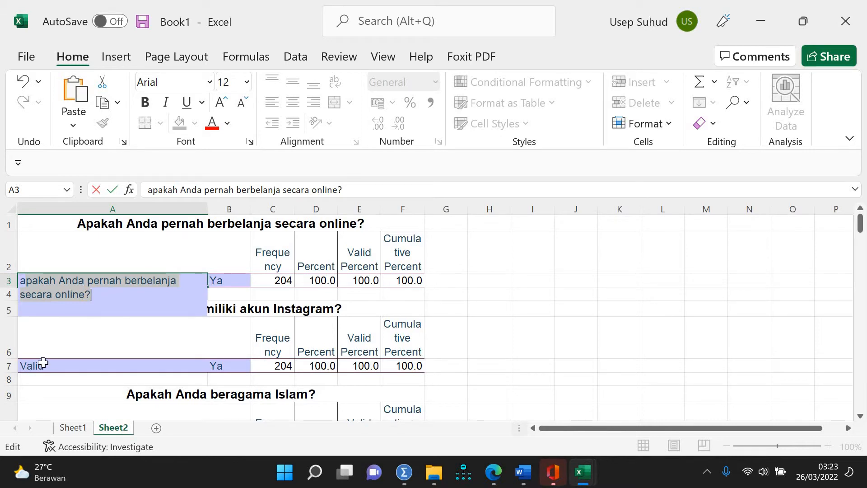
# Step: Replace "Valid" in A7 with "Apakah Anda memiliki akun Instagram?"
pyautogui.moveTo(43, 362); pyautogui.dragTo(42, 360)
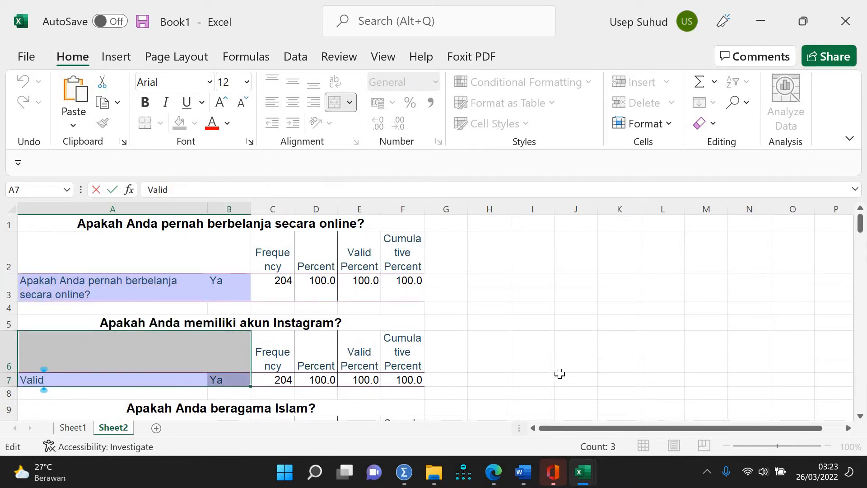
pyautogui.moveTo(570, 380); pyautogui.dragTo(541, 380)
pyautogui.doubleClick(58, 382)
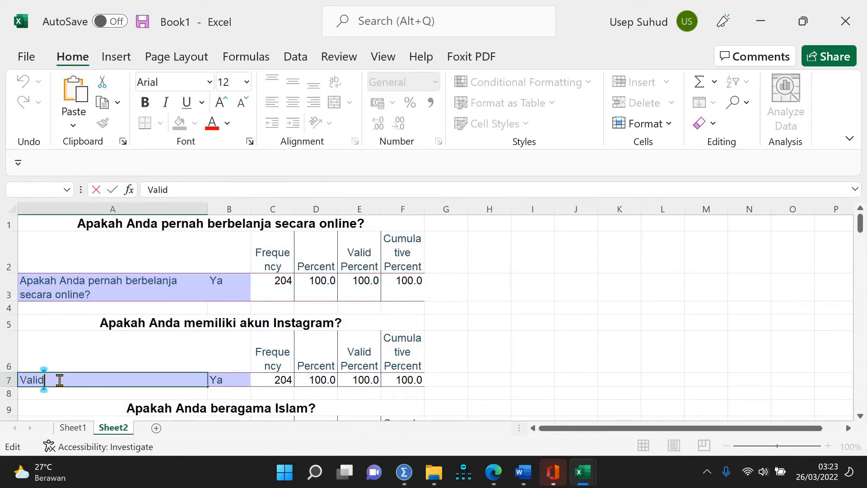
pyautogui.doubleClick(31, 380)
pyautogui.write('apakah Anda memiliki akun Instagram?')
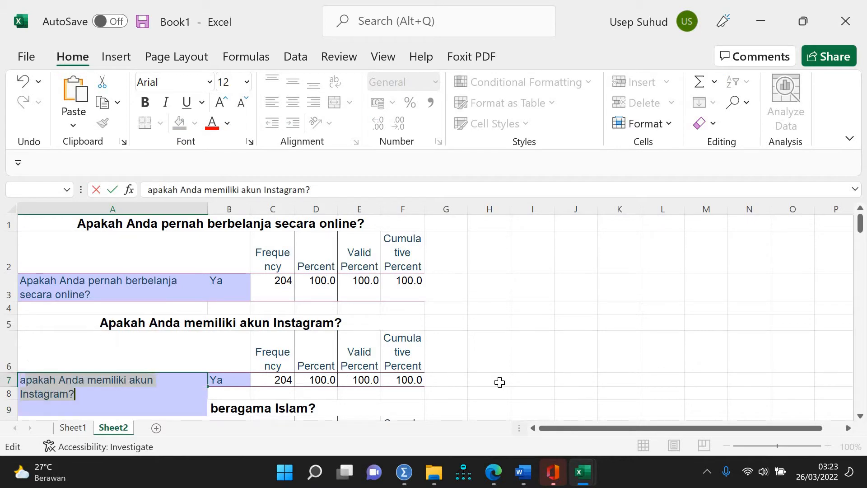
pyautogui.click(582, 377)
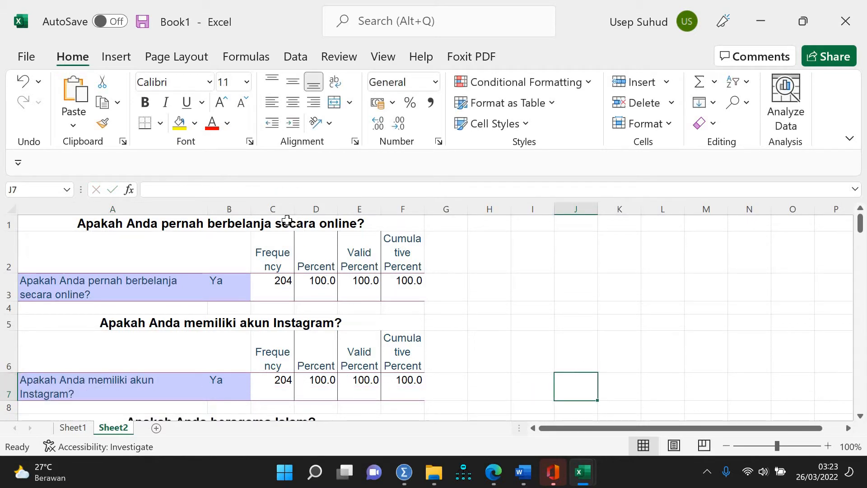
# Step: Widen the Frequency and Percent columns and delete the Valid Percent and Cumulative Percent columns
pyautogui.moveTo(279, 204); pyautogui.dragTo(361, 211)
pyautogui.moveTo(424, 210)
pyautogui.mouseDown()
pyautogui.moveTo(442, 209)
pyautogui.moveTo(428, 206)
pyautogui.mouseUp()
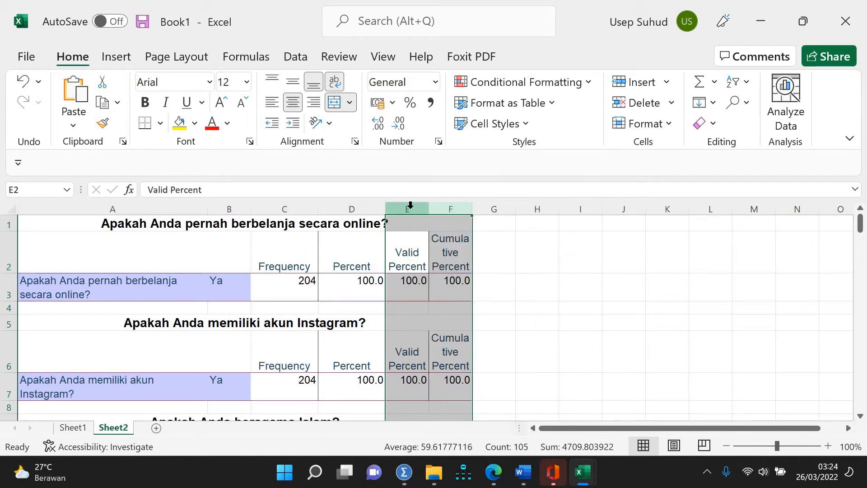
pyautogui.rightClick(410, 211)
pyautogui.click(483, 333)
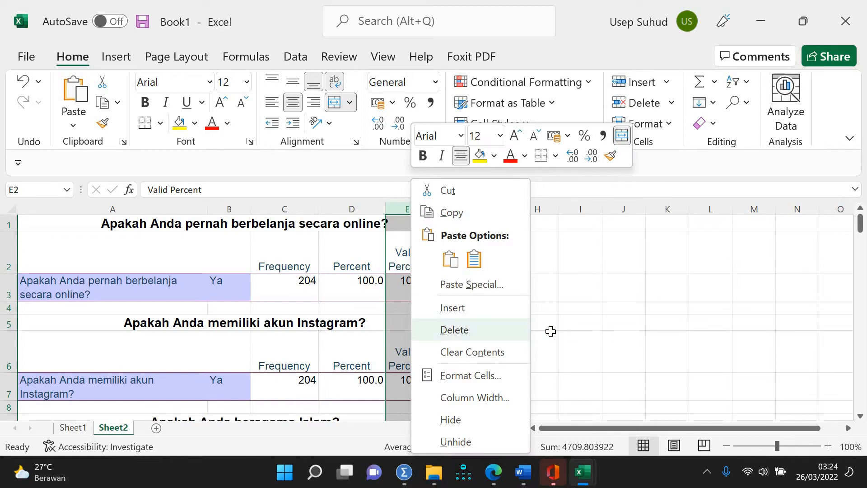
pyautogui.click(549, 331)
# Step: Center the Frequency and Percent columns C and D horizontally and widen column A further
pyautogui.moveTo(285, 209); pyautogui.dragTo(357, 209)
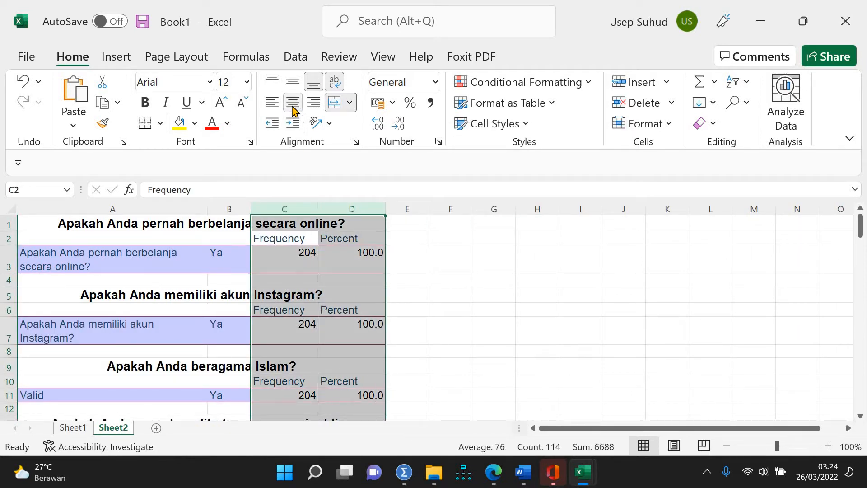
pyautogui.click(292, 102)
pyautogui.click(492, 315)
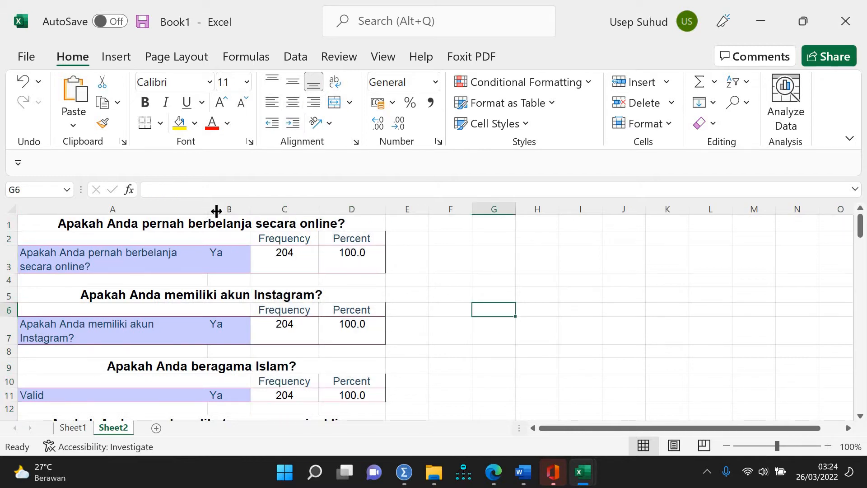
pyautogui.moveTo(216, 210); pyautogui.dragTo(251, 210)
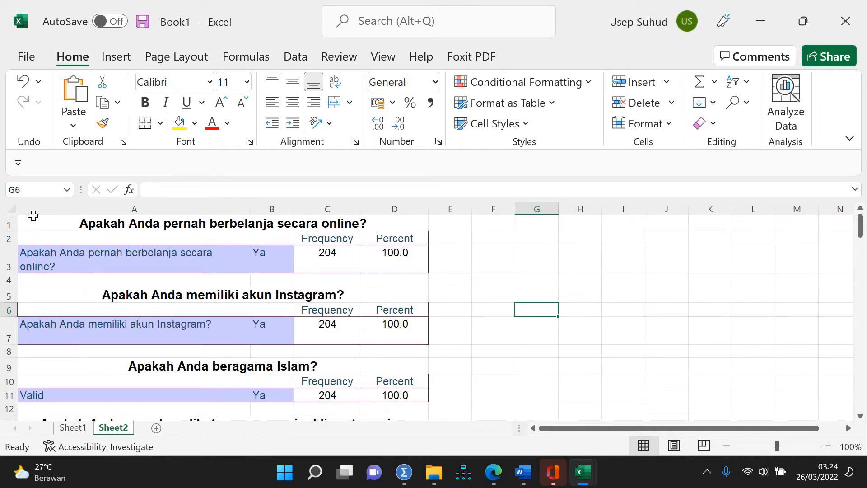
pyautogui.click(449, 259)
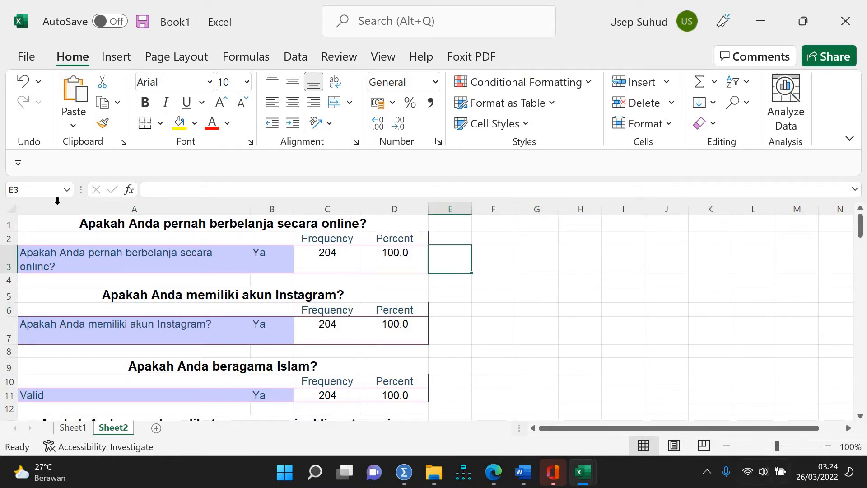
# Step: Apply all borders to the frequency tables in A1:D82 and remove their fill color
pyautogui.moveTo(39, 223); pyautogui.dragTo(202, 169)
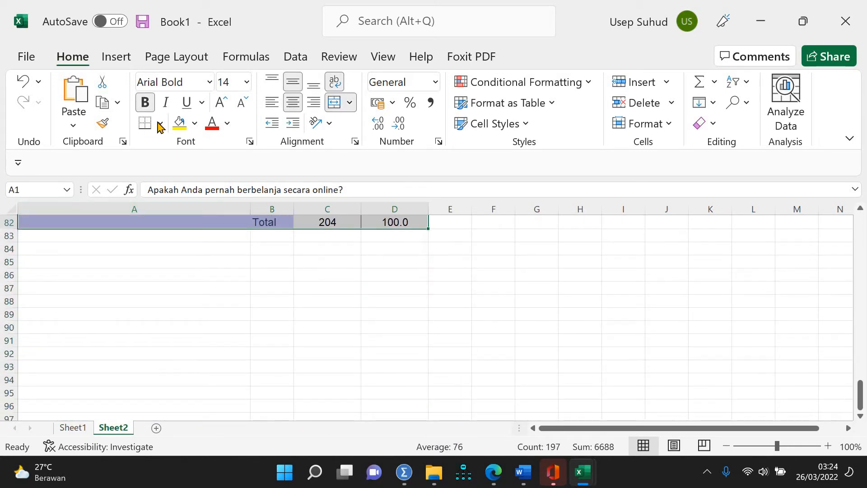
pyautogui.click(160, 123)
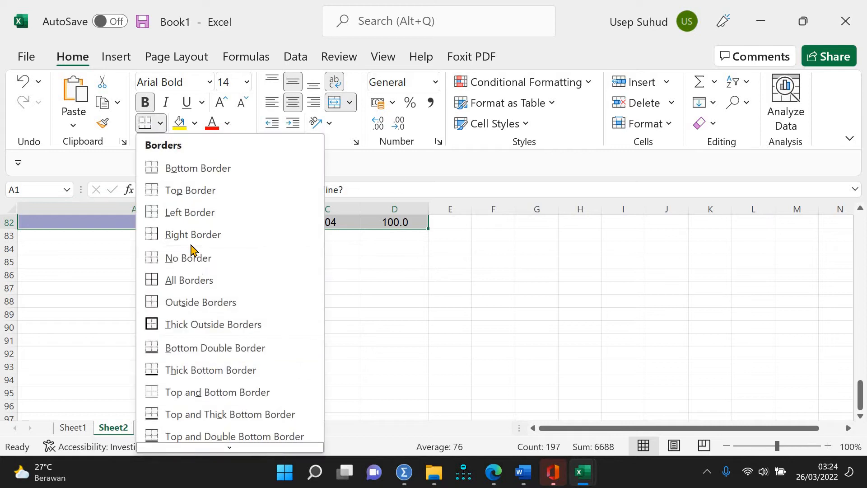
pyautogui.click(195, 275)
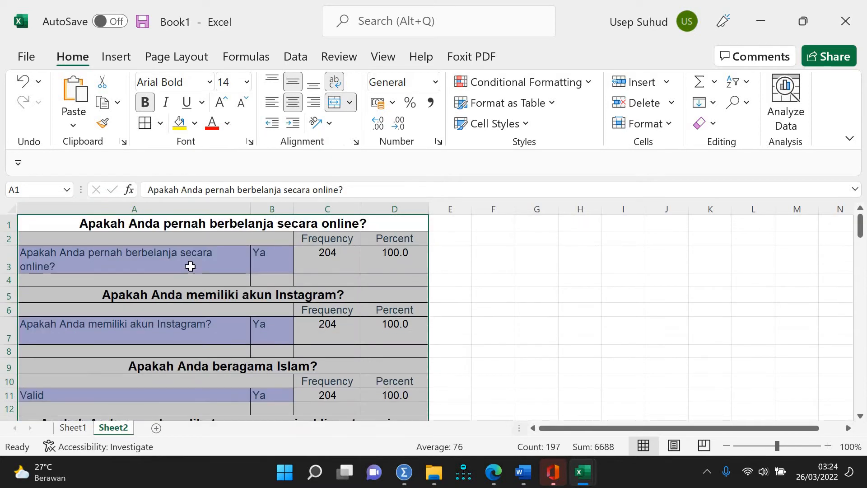
pyautogui.click(194, 123)
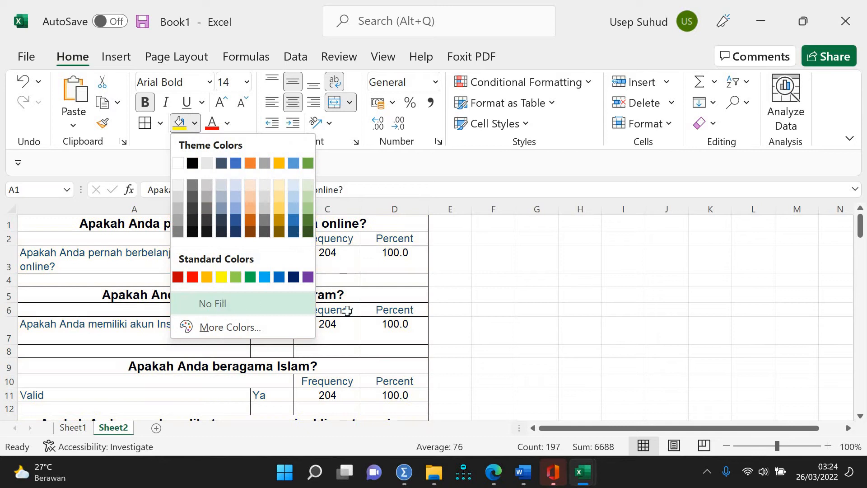
pyautogui.click(346, 311)
pyautogui.click(513, 333)
# Step: Replace "Valid" in A43 with "Usia" and in A55 with "Status pekerjaan"
pyautogui.scroll(-9, 432, 317)
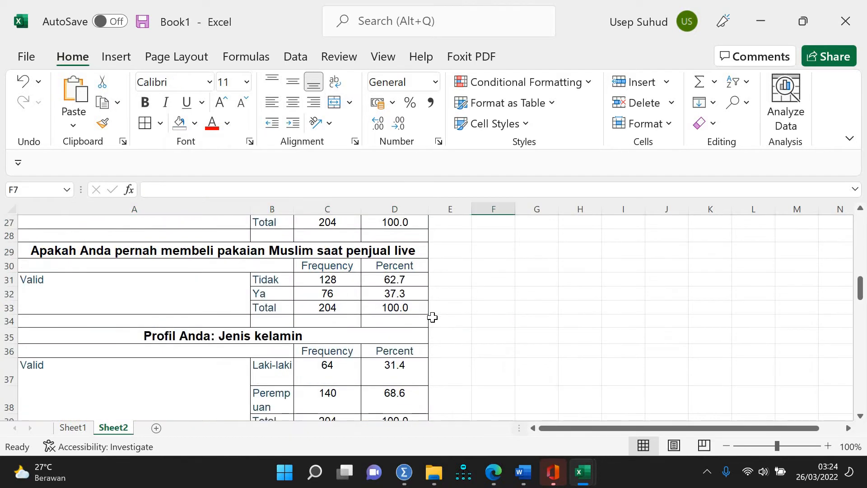
pyautogui.scroll(-4, 432, 317)
pyautogui.click(76, 283)
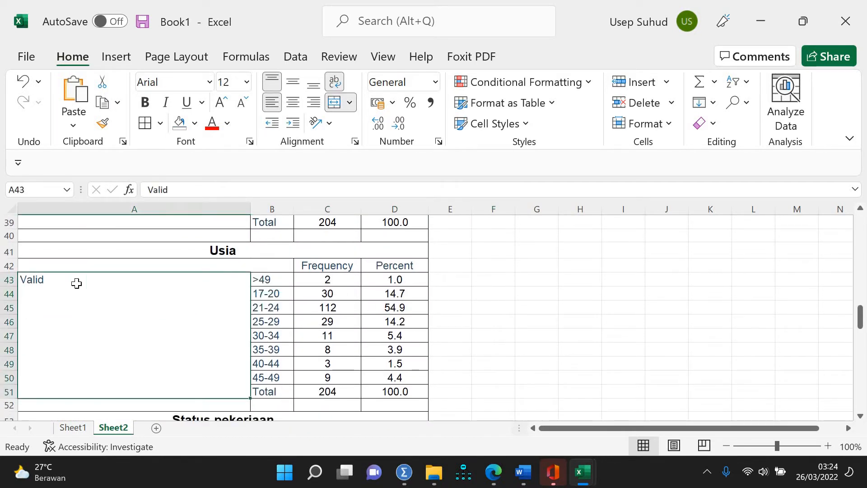
pyautogui.write('usia')
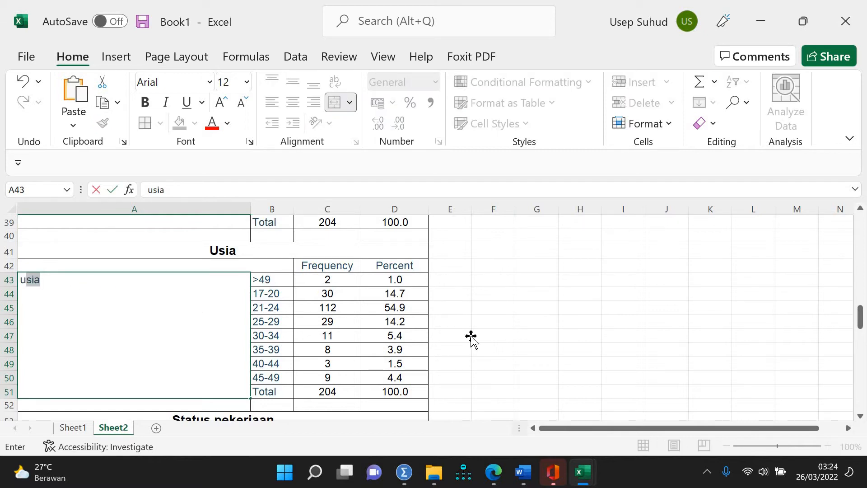
pyautogui.click(470, 337)
pyautogui.scroll(-5, 95, 281)
pyautogui.click(94, 278)
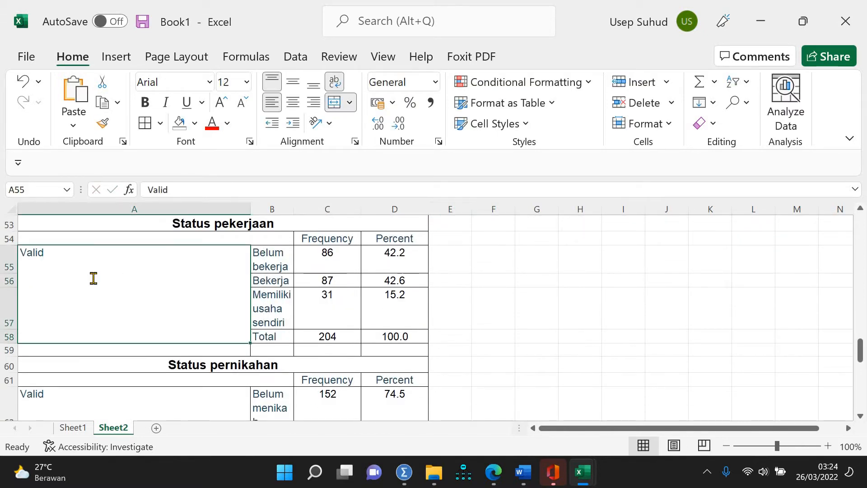
pyautogui.write('status pekerjaan')
pyautogui.click(485, 335)
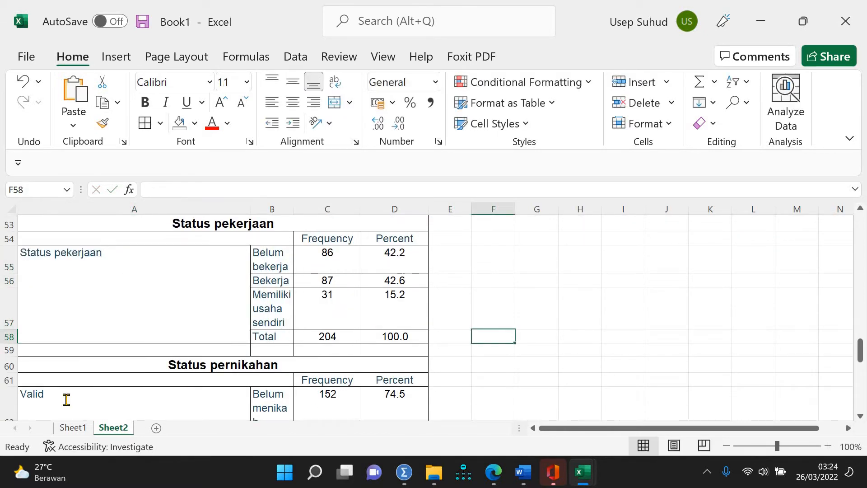
# Step: Replace "Valid" in A62 with "Status pernikahan" and in A70 with "Tingkat pendidikan yang telah diselesaikan"
pyautogui.doubleClick(67, 399)
pyautogui.write('s')
pyautogui.moveTo(19, 377); pyautogui.dragTo(70, 374)
pyautogui.write('status pernikahan')
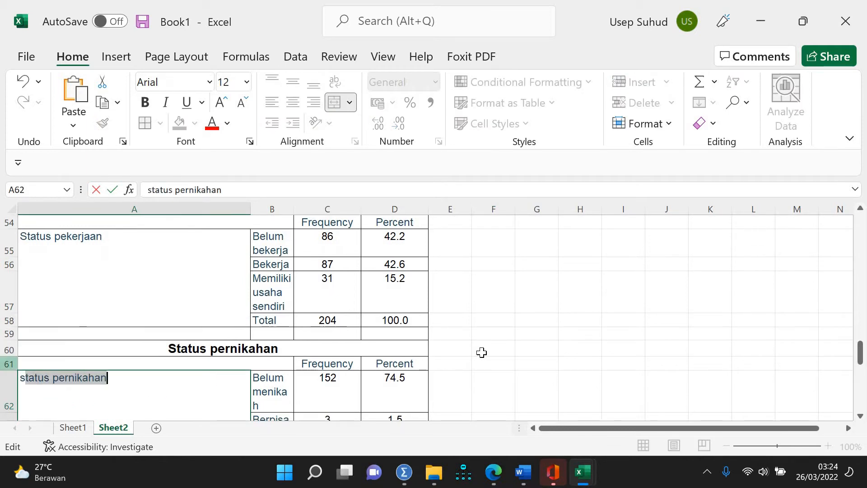
pyautogui.click(480, 350)
pyautogui.scroll(-3, 232, 366)
pyautogui.scroll(-1, 232, 367)
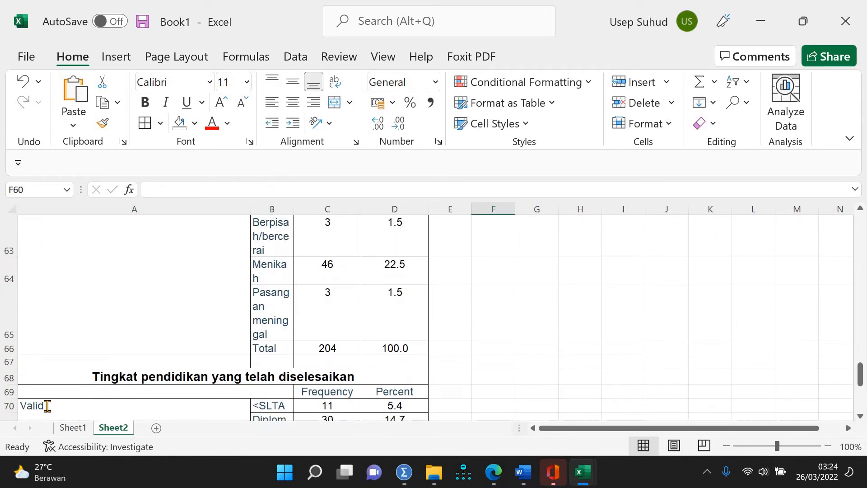
pyautogui.doubleClick(47, 406)
pyautogui.write('t')
pyautogui.moveTo(67, 406); pyautogui.dragTo(1, 400)
pyautogui.write('t')
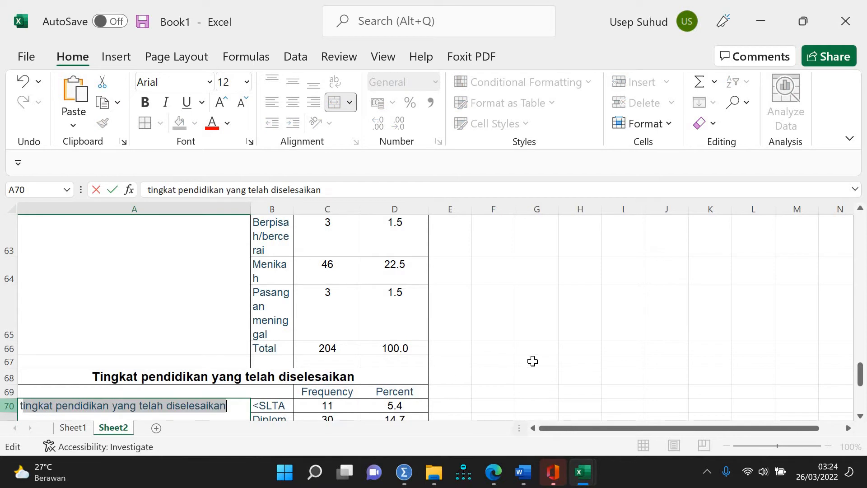
pyautogui.click(533, 361)
# Step: Replace "Valid" in A79 of the residence table with "Domisili"
pyautogui.scroll(-3, 93, 366)
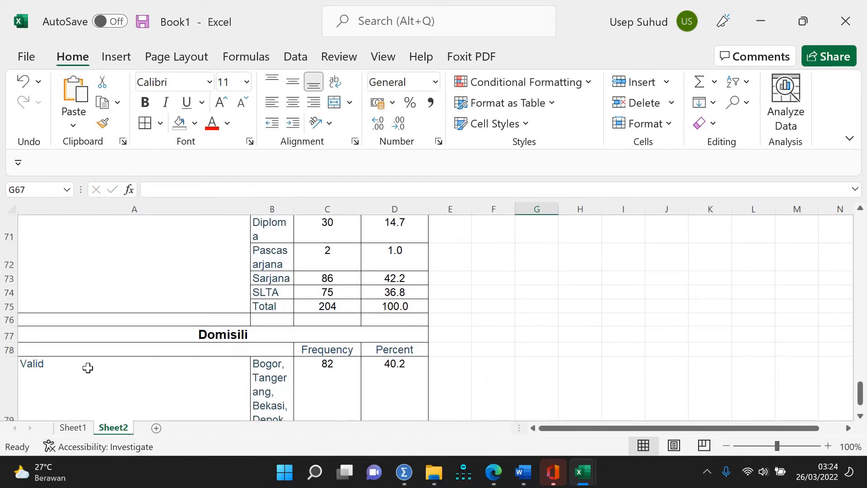
pyautogui.click(88, 368)
pyautogui.write('d')
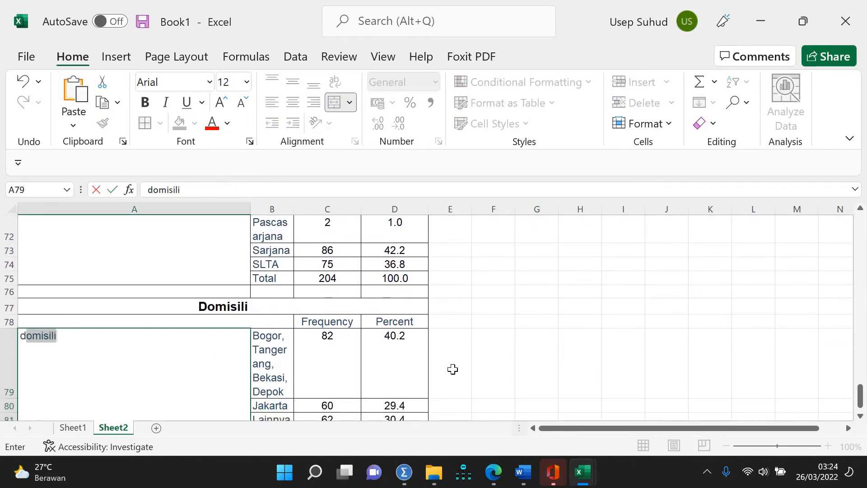
pyautogui.click(506, 356)
pyautogui.scroll(-3, 506, 356)
# Step: Replace "Valid" in A37 of the gender table with "Profil Anda: Jenis kelamin"
pyautogui.scroll(9, 505, 356)
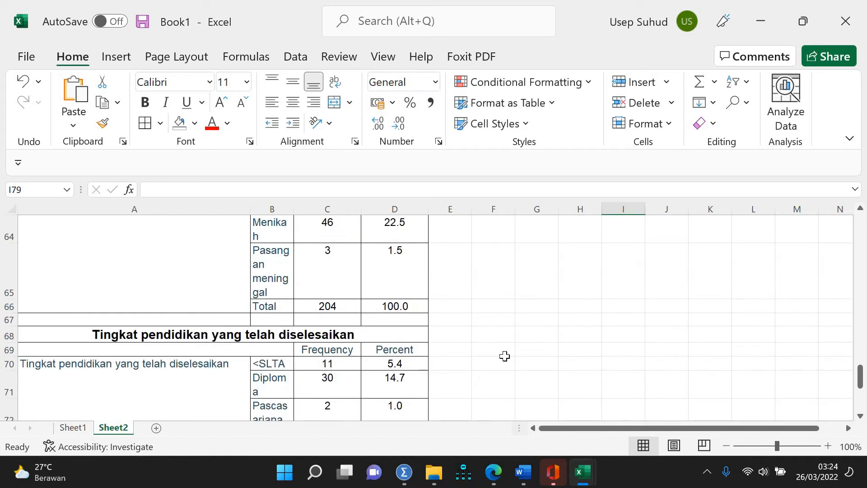
pyautogui.scroll(13, 504, 355)
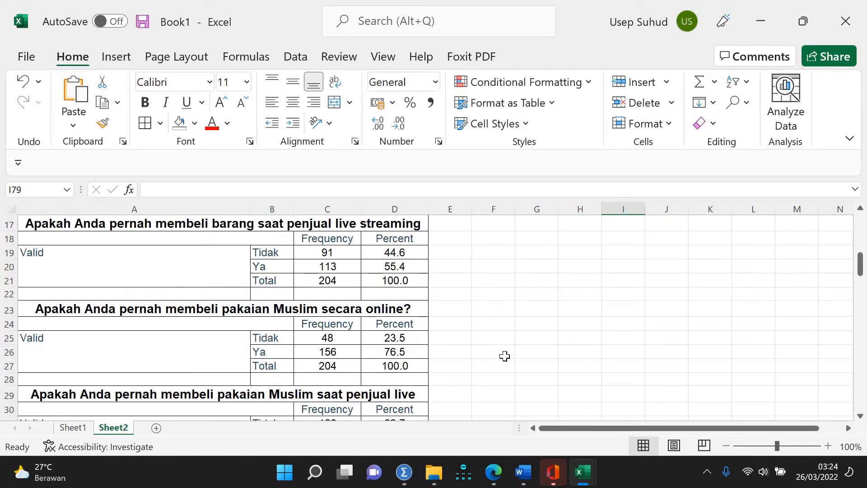
pyautogui.scroll(-5, 504, 355)
pyautogui.click(103, 314)
pyautogui.doubleClick(91, 312)
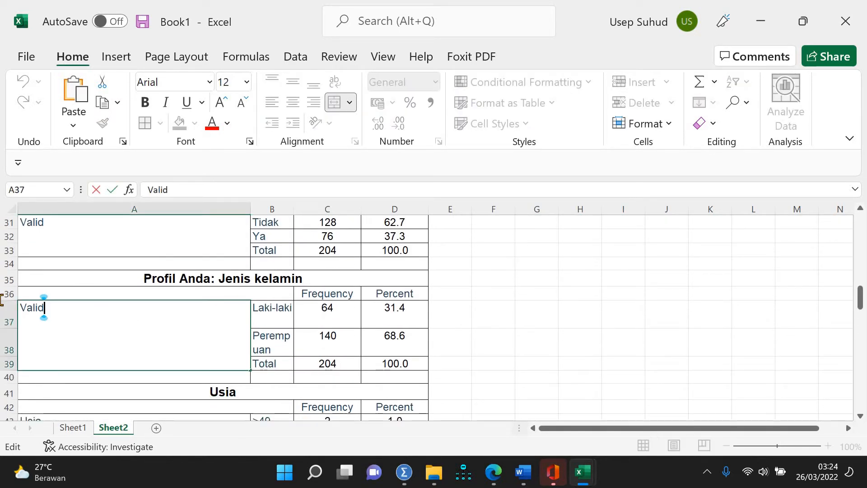
pyautogui.doubleClick(35, 308)
pyautogui.write('Profil Anda: Jenis kelamin')
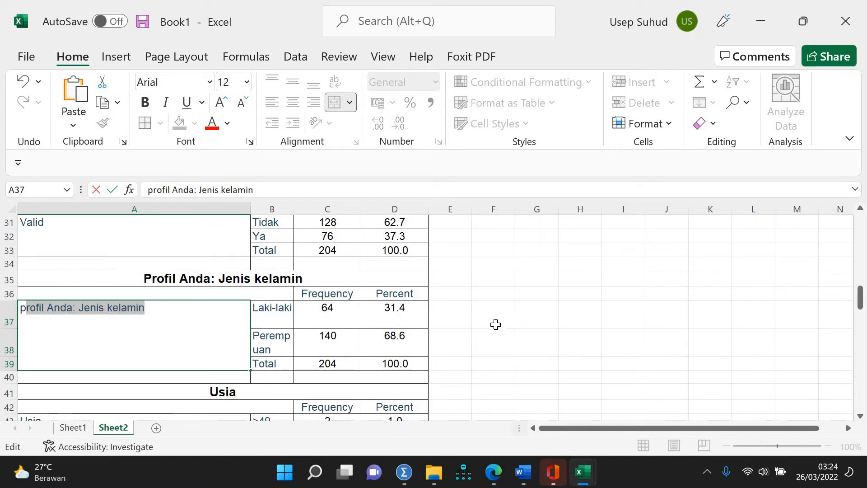
pyautogui.click(496, 322)
# Step: Replace "Valid" in A31 with "Apakah Anda pernah membeli pakaian Muslim saat penjual live streaming menawarkan barang dagangannya?"
pyautogui.click(246, 253)
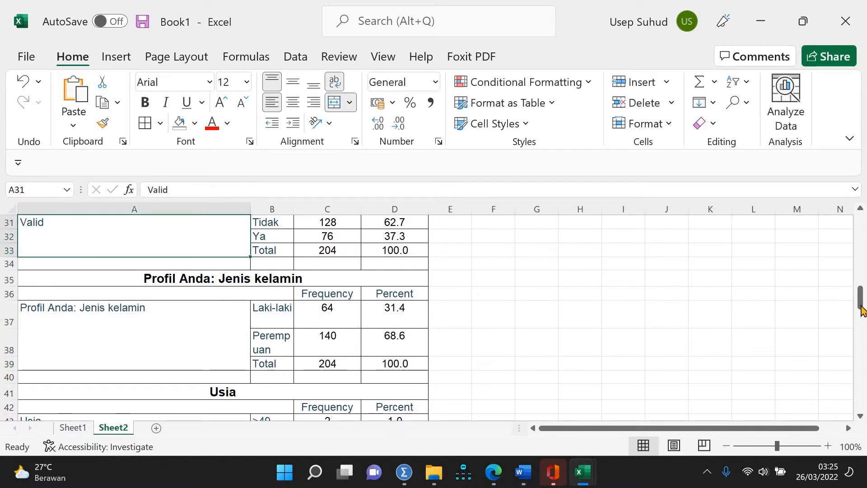
pyautogui.moveTo(860, 306); pyautogui.dragTo(860, 296)
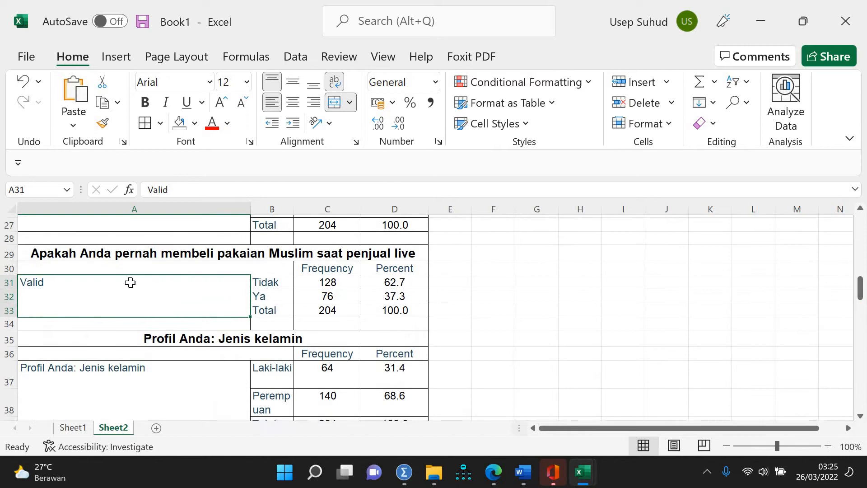
pyautogui.write('a')
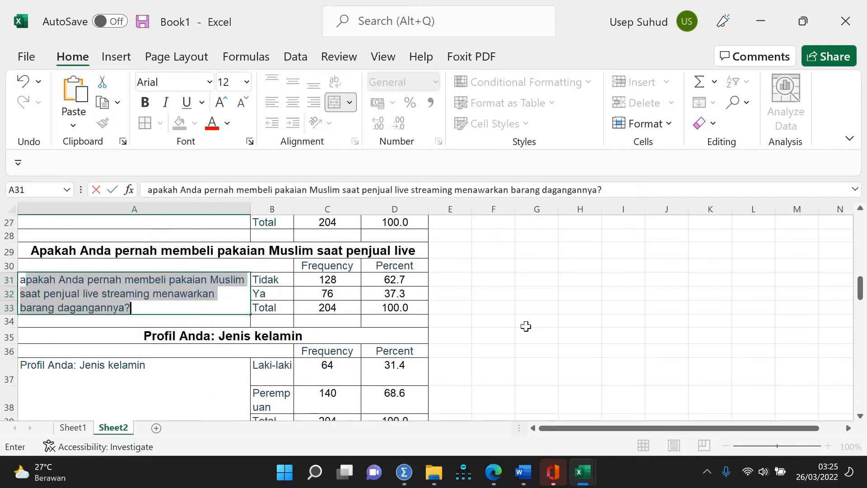
pyautogui.click(526, 326)
# Step: Relabel A19 "Apakah Anda pernah membeli barang saat penjual live streaming menawarkan barang dagangannya?" and A25 "Apakah Anda pernah membeli pakaian Muslim secara online?"
pyautogui.scroll(5, 81, 326)
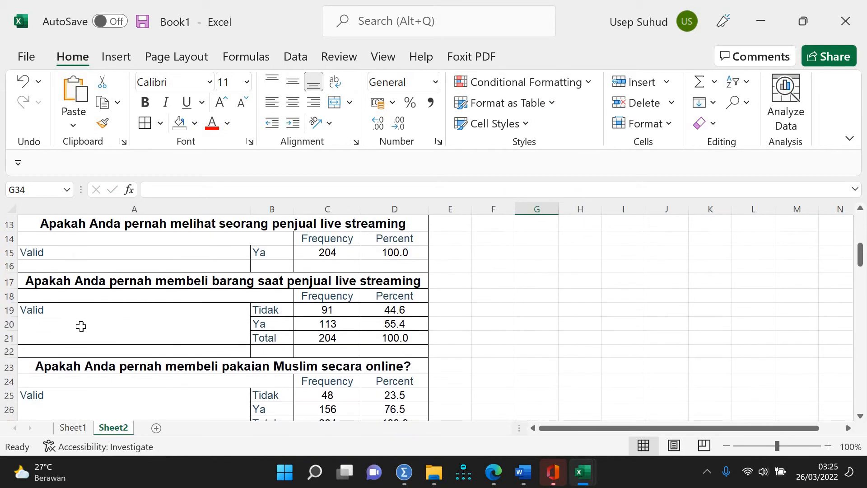
pyautogui.doubleClick(82, 321)
pyautogui.write('a')
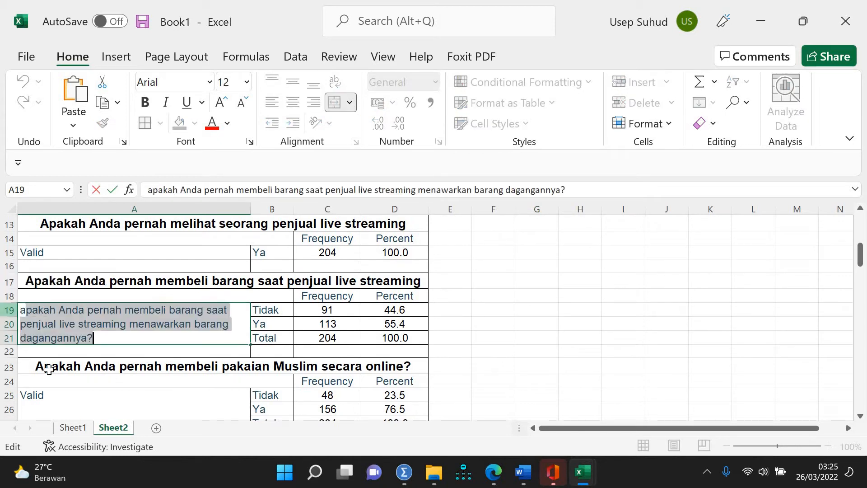
pyautogui.click(55, 399)
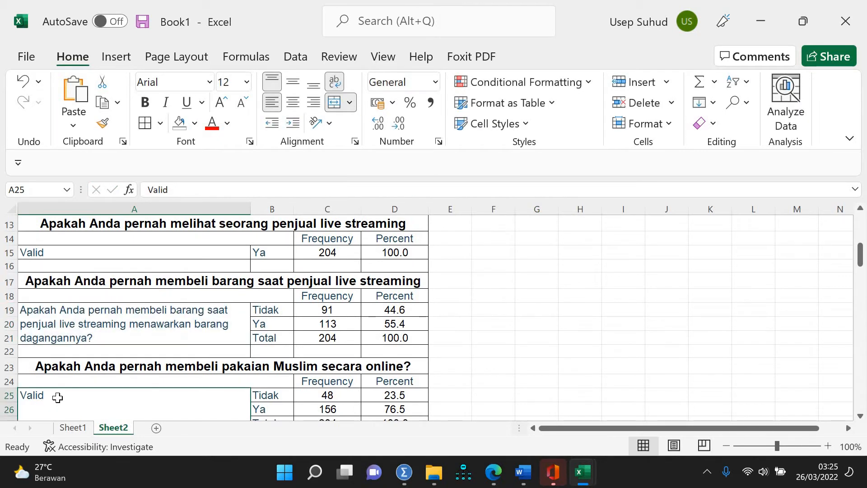
pyautogui.write('a')
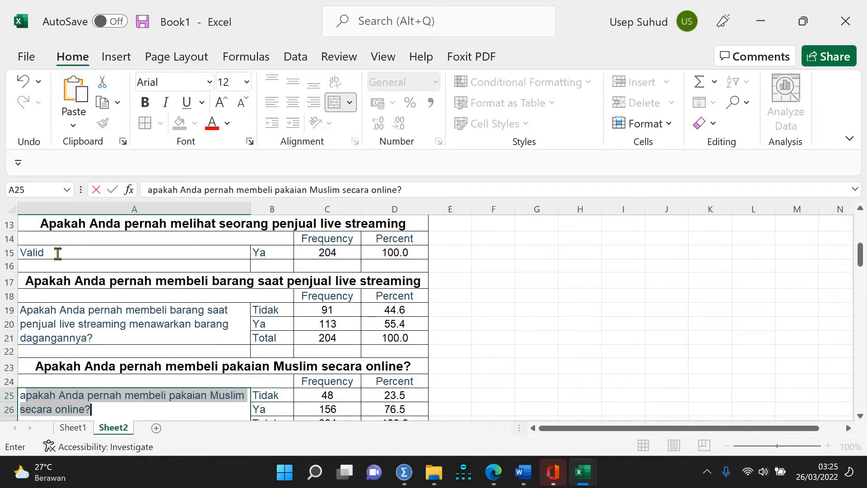
# Step: Replace "Valid" in A15 with "Apakah Anda pernah melihat seorang penjual live streaming menawarkan barang dagangannya?"
pyautogui.click(58, 254)
pyautogui.doubleClick(58, 253)
pyautogui.write('a')
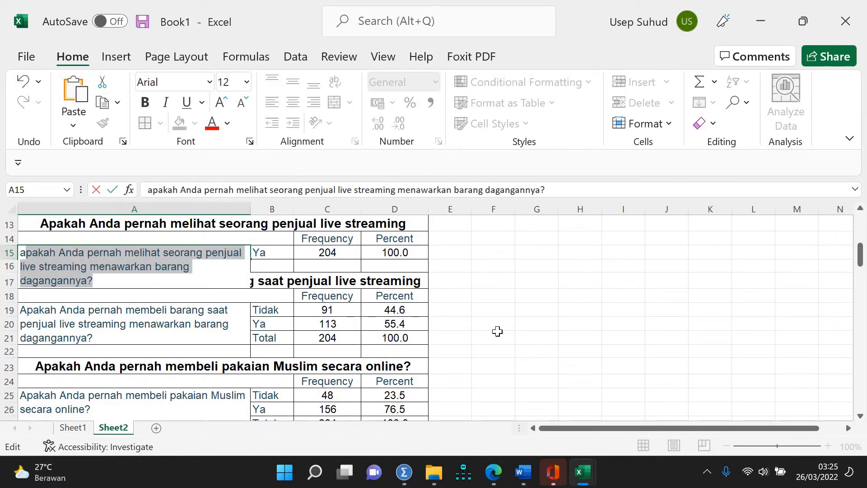
pyautogui.click(497, 331)
# Step: Replace "Valid" in A11 of the religion table with "Apakah Anda beragama Islam?"
pyautogui.scroll(4, 237, 357)
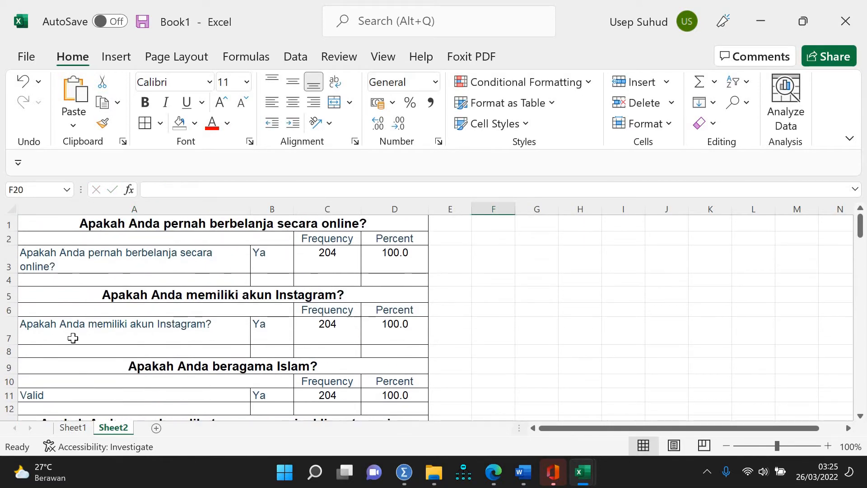
pyautogui.click(36, 394)
pyautogui.doubleClick(36, 393)
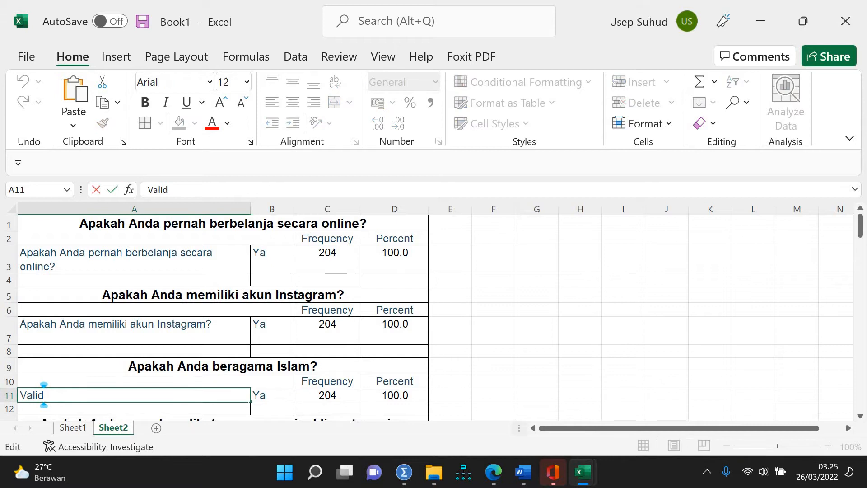
pyautogui.write('a')
pyautogui.click(41, 325)
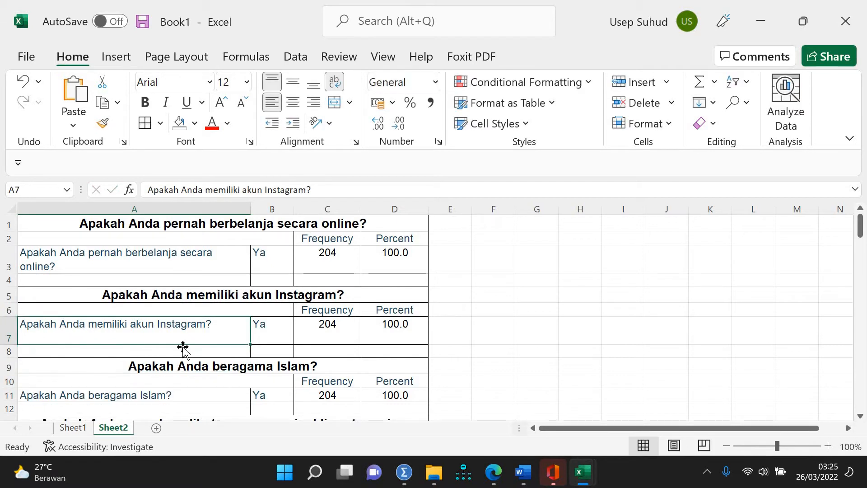
pyautogui.click(535, 353)
# Step: Copy the profile tables in A35:D84, from "Profil Anda: Jenis kelamin" to the end, and paste them into a new sheet
pyautogui.scroll(-8, 522, 350)
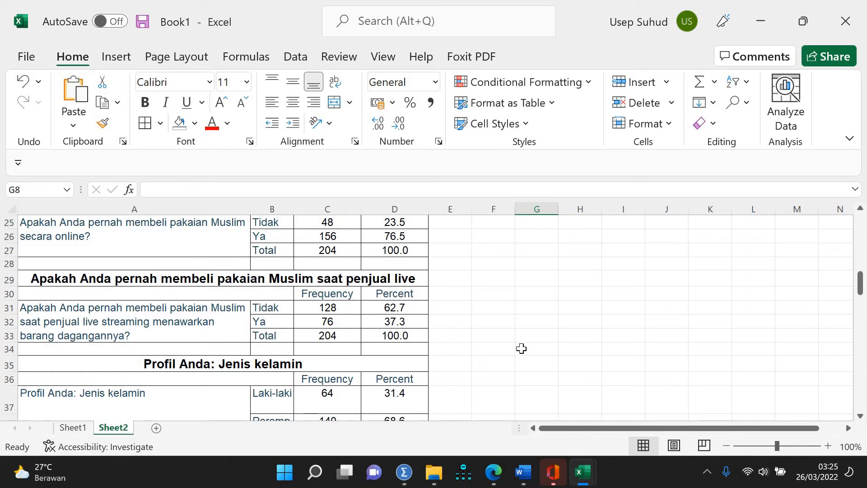
pyautogui.scroll(4, 521, 348)
pyautogui.scroll(-4, 493, 330)
pyautogui.scroll(-4, 494, 330)
pyautogui.scroll(4, 595, 385)
pyautogui.moveTo(49, 364); pyautogui.dragTo(93, 245)
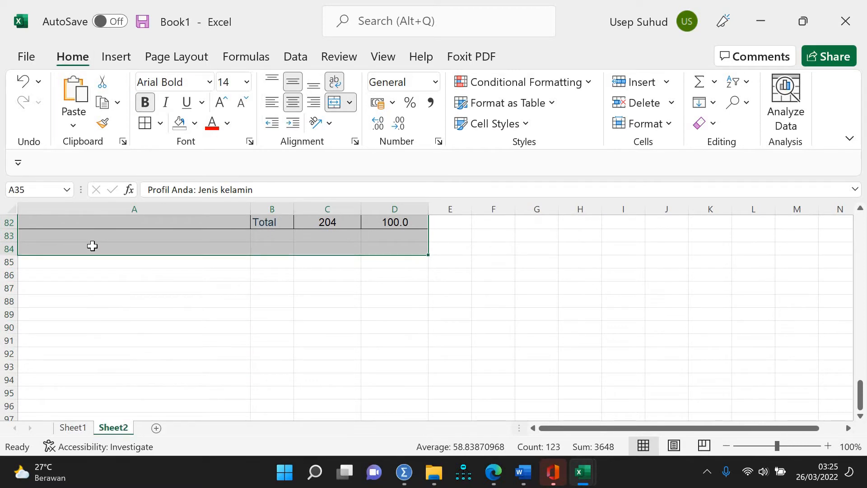
pyautogui.rightClick(92, 249)
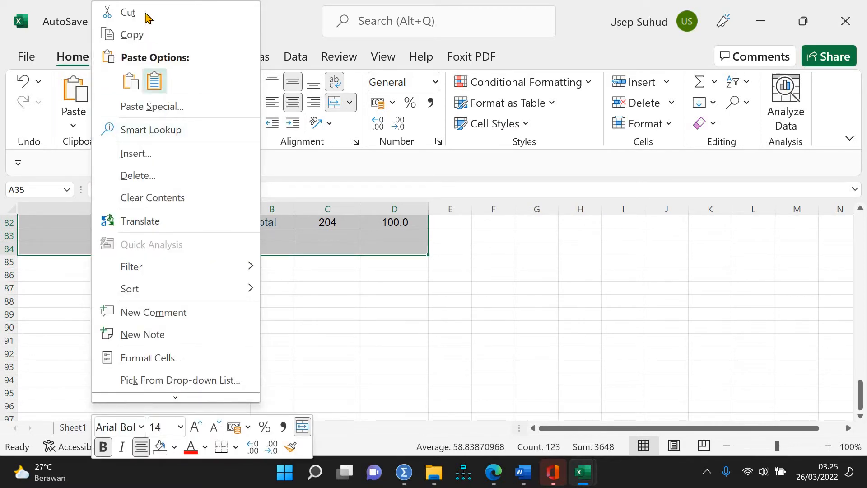
pyautogui.click(151, 35)
pyautogui.scroll(18, 164, 391)
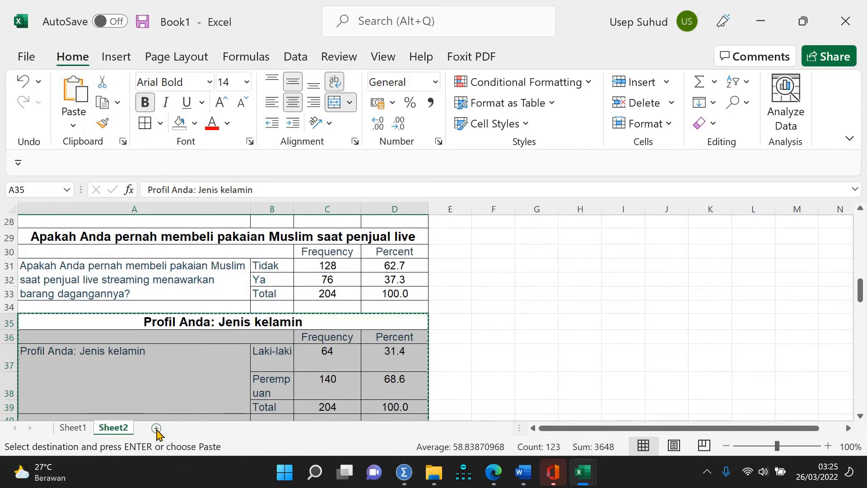
pyautogui.click(156, 428)
pyautogui.press('Return')
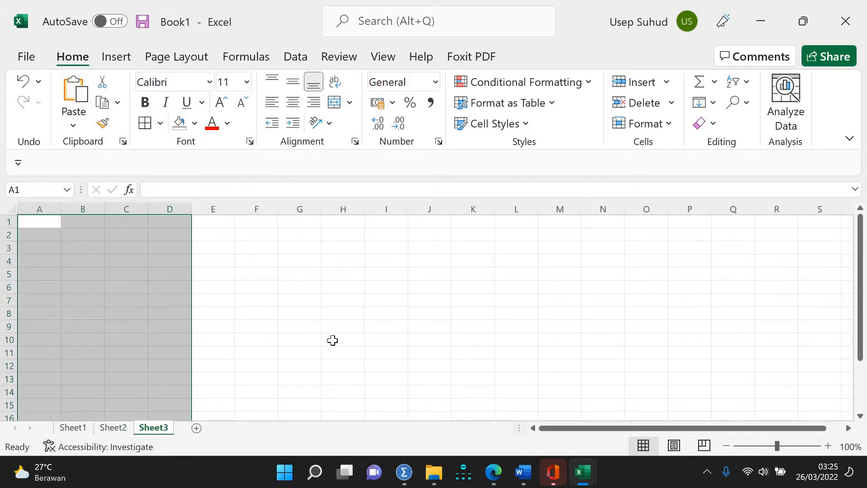
# Step: Widen columns A through D of the pasted profile tables so the labels and headers fit on one line
pyautogui.click(342, 335)
pyautogui.moveTo(162, 209); pyautogui.dragTo(278, 217)
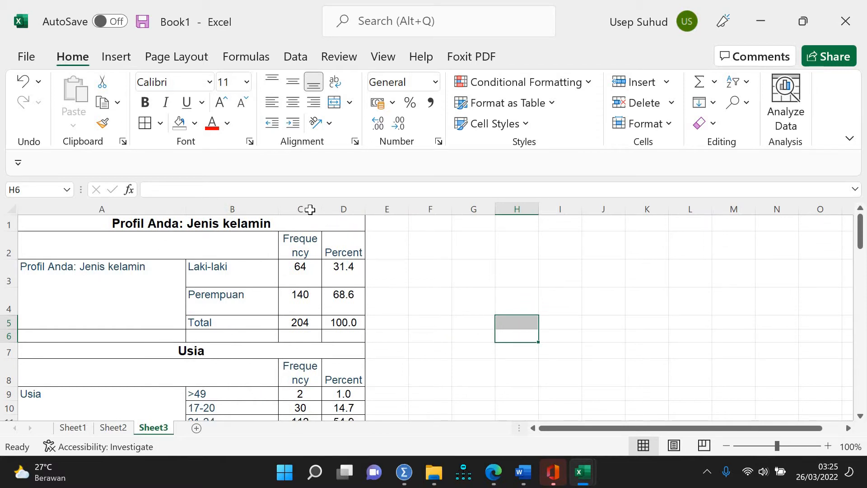
pyautogui.moveTo(310, 209); pyautogui.dragTo(401, 215)
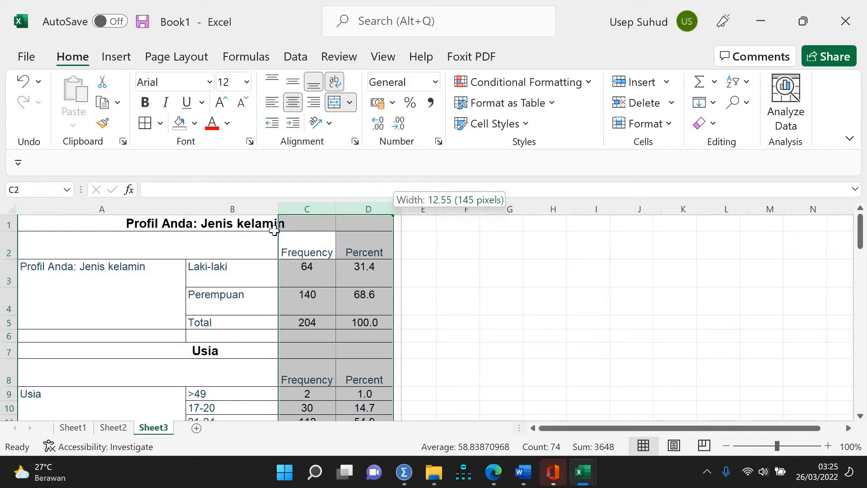
# Step: Delete row 1 holding the table title "Profil Anda: Jenis kelamin"
pyautogui.click(148, 227)
pyautogui.click(4, 224)
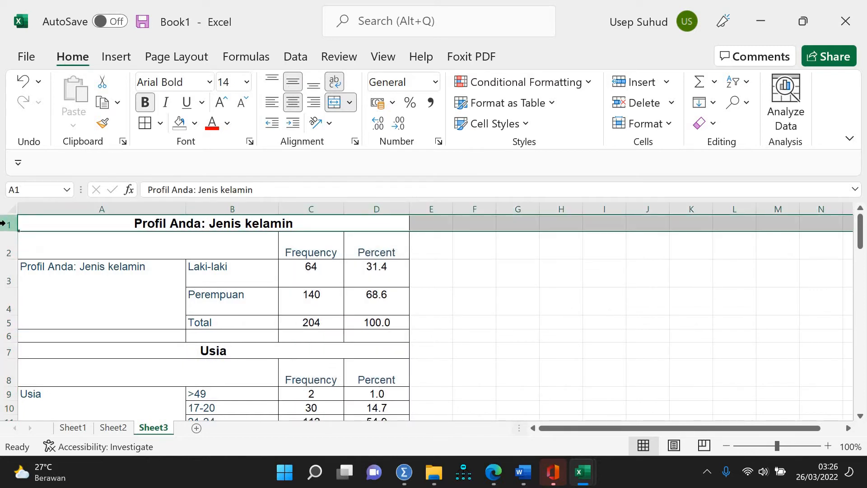
pyautogui.rightClick(8, 228)
pyautogui.click(66, 330)
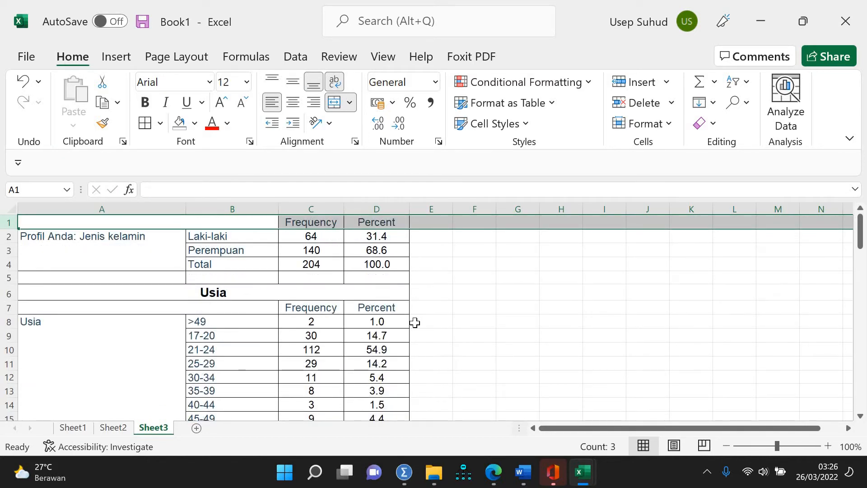
pyautogui.click(434, 326)
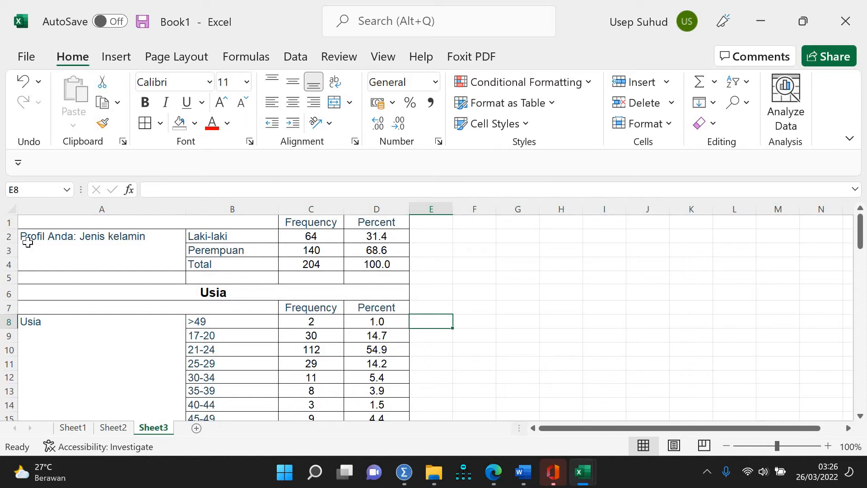
# Step: Shorten the label in A2 to "Jenis kelamin" by removing the "Profil Anda:" prefix
pyautogui.click(47, 239)
pyautogui.doubleClick(84, 236)
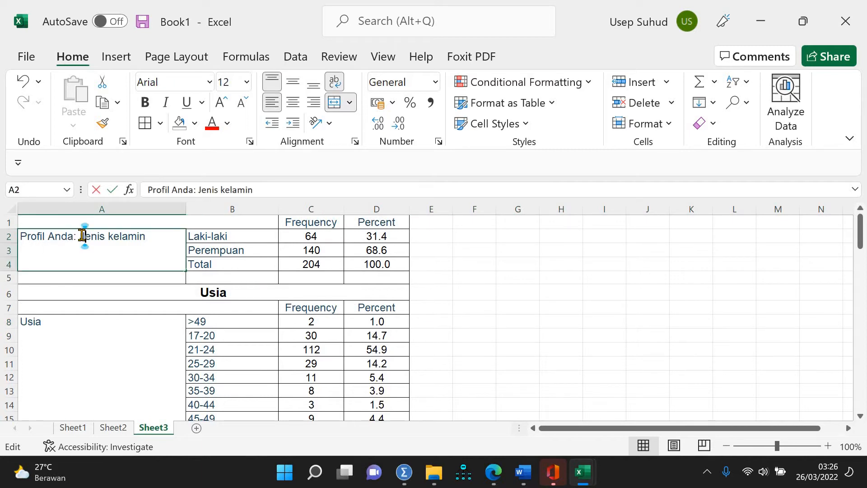
pyautogui.moveTo(84, 236); pyautogui.dragTo(0, 239)
pyautogui.press('BackSpace')
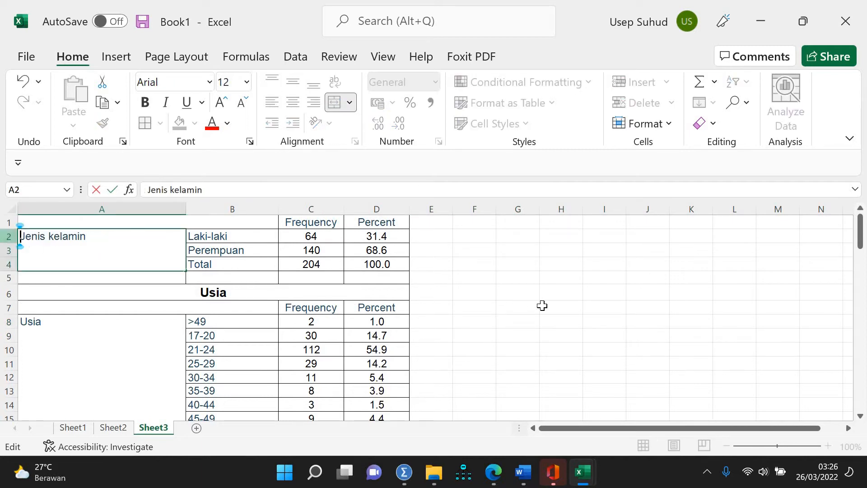
pyautogui.click(560, 307)
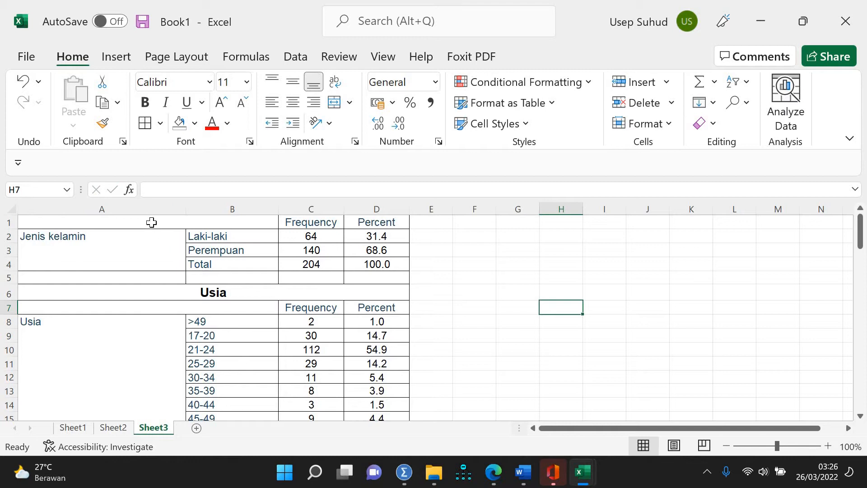
pyautogui.click(151, 222)
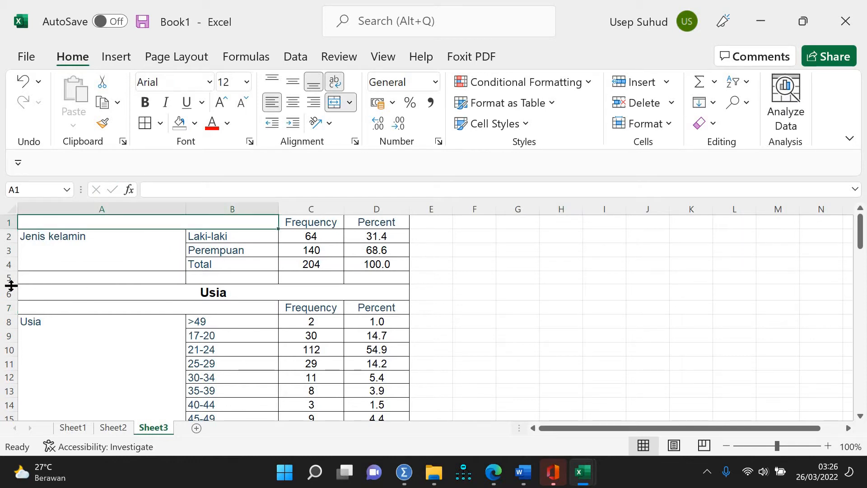
# Step: Delete rows 5 to 7 above the Usia categories, and rows 13 to 16 between the Usia and Status pekerjaan categories
pyautogui.moveTo(5, 277); pyautogui.dragTo(325, 307)
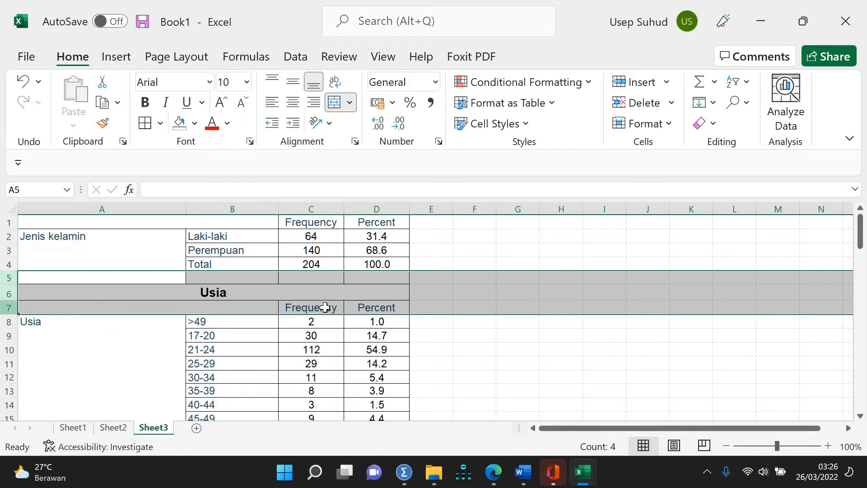
pyautogui.rightClick(8, 294)
pyautogui.click(68, 167)
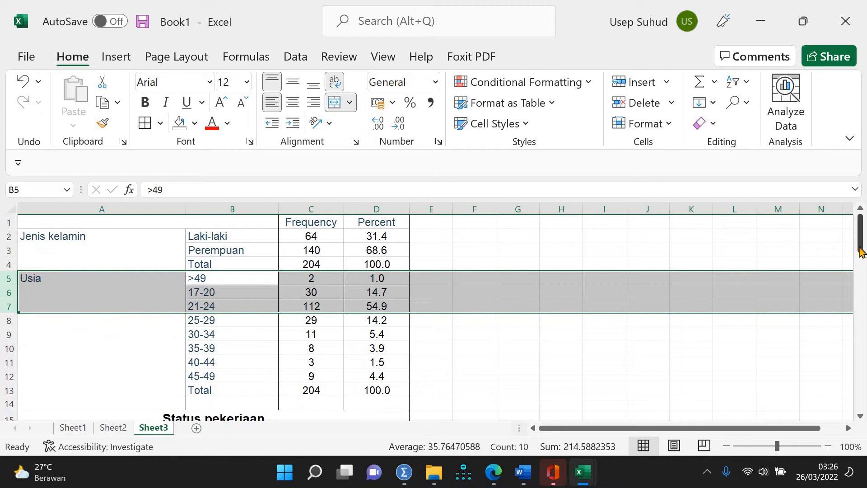
pyautogui.moveTo(860, 250); pyautogui.dragTo(827, 341)
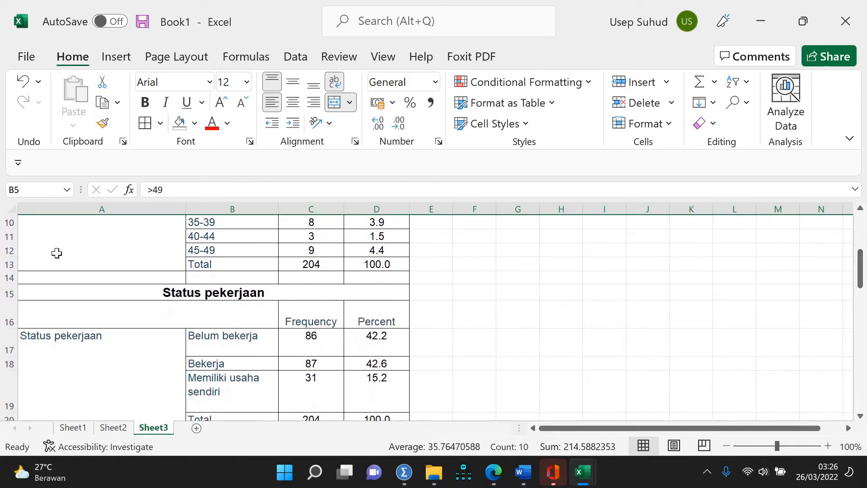
pyautogui.moveTo(9, 265); pyautogui.dragTo(1, 316)
pyautogui.rightClick(14, 296)
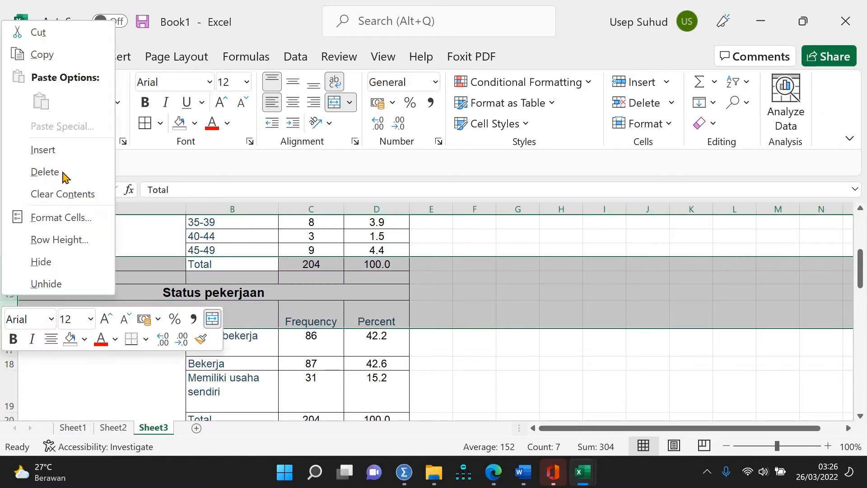
pyautogui.click(64, 175)
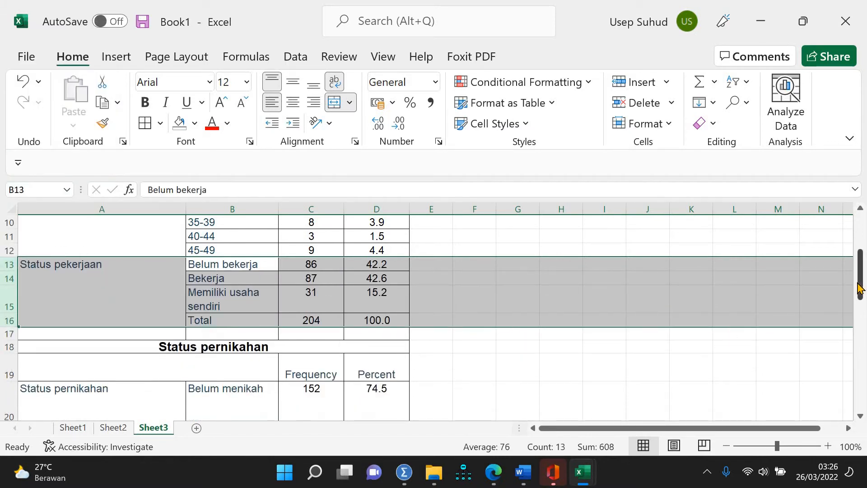
pyautogui.moveTo(855, 279); pyautogui.dragTo(848, 252)
pyautogui.click(848, 250)
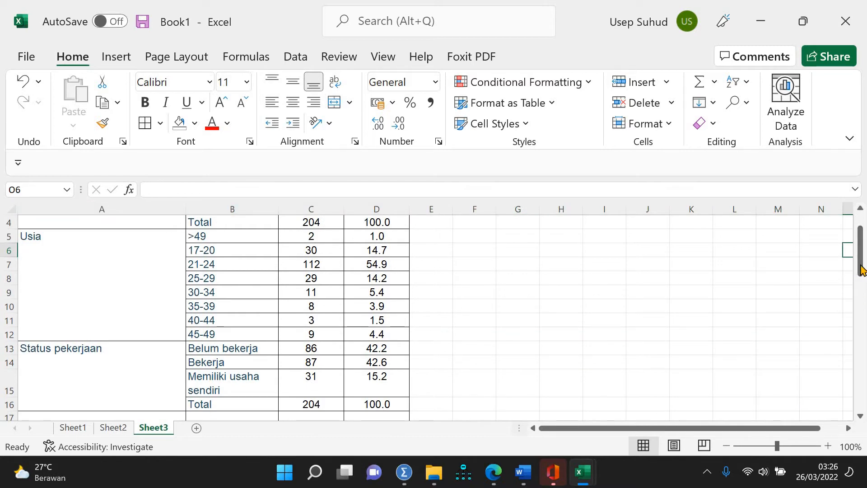
# Step: Delete the total, blank, title and header rows 16 to 19 before Status pernikahan and 20 to 23 before Tingkat pendidikan
pyautogui.moveTo(859, 276); pyautogui.dragTo(73, 306)
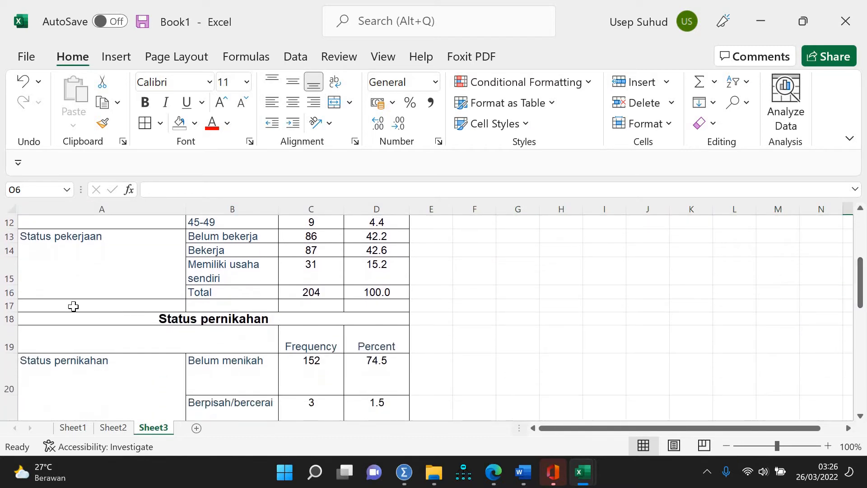
pyautogui.moveTo(3, 292); pyautogui.dragTo(5, 328)
pyautogui.rightClick(4, 329)
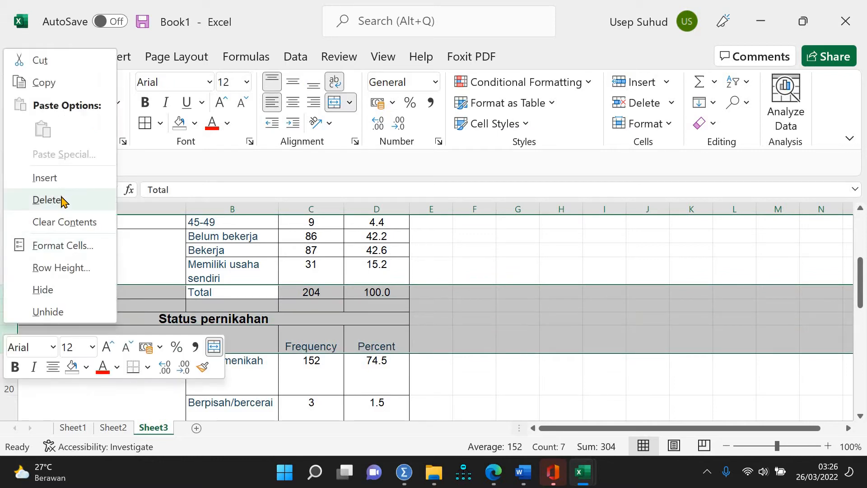
pyautogui.click(61, 200)
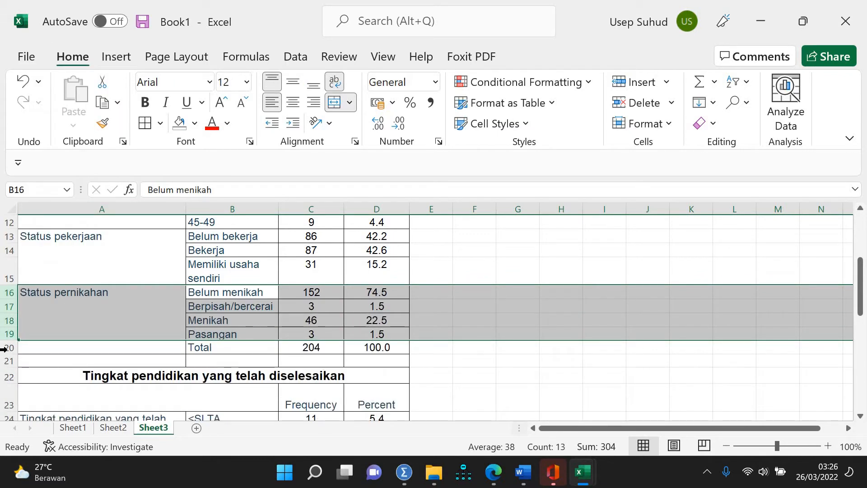
pyautogui.moveTo(3, 348)
pyautogui.mouseDown()
pyautogui.moveTo(5, 384)
pyautogui.moveTo(2, 365)
pyautogui.mouseUp()
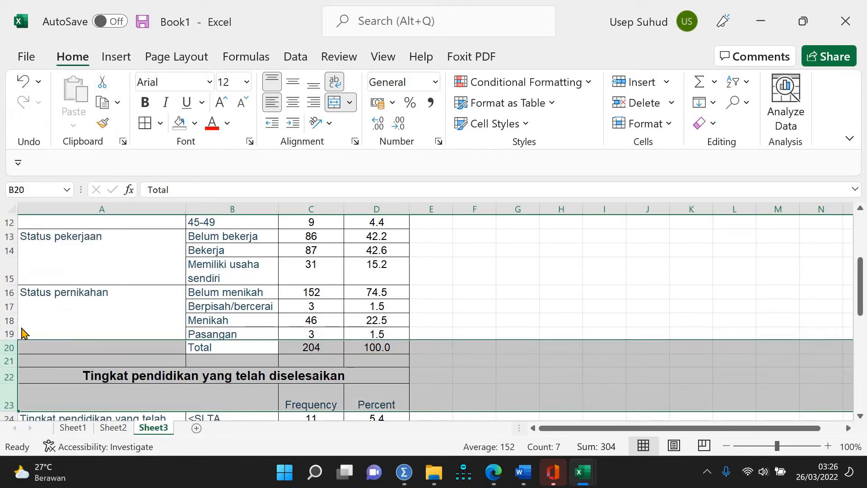
pyautogui.rightClick(9, 370)
pyautogui.click(63, 244)
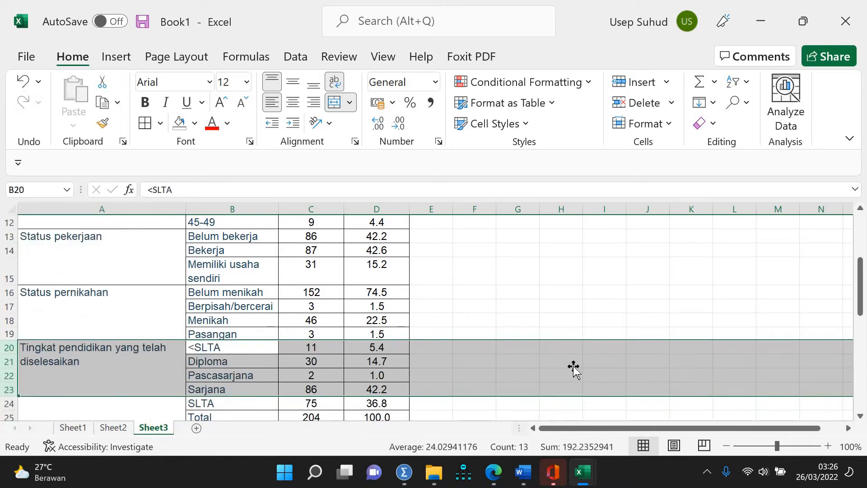
pyautogui.click(573, 365)
# Step: Delete rows 25 to 28 before the Domisili categories, and the final Total row 28 below Lainnya
pyautogui.scroll(-4, 177, 279)
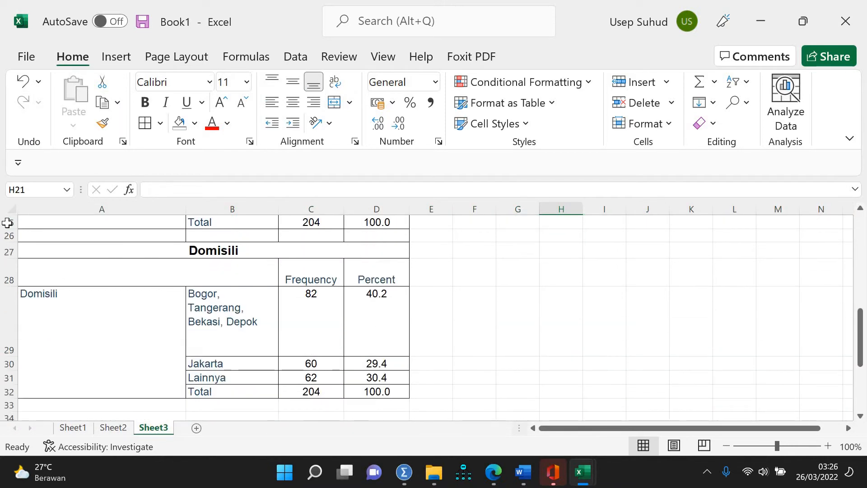
pyautogui.moveTo(7, 222); pyautogui.dragTo(13, 268)
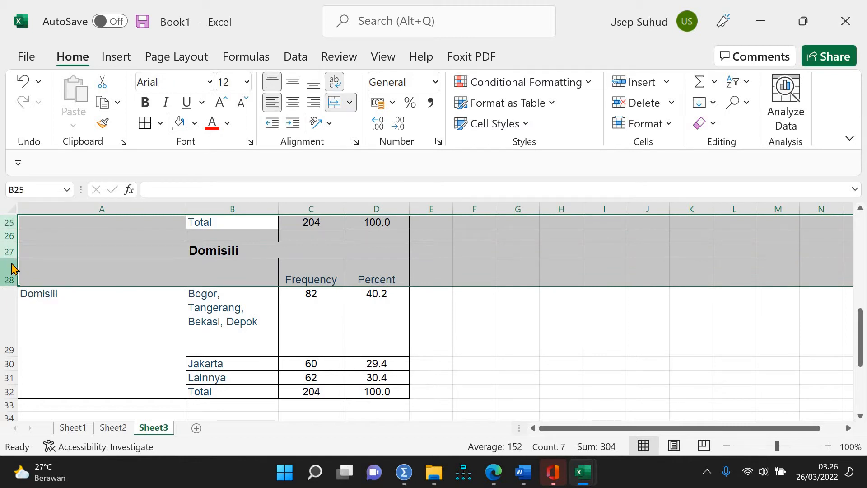
pyautogui.rightClick(12, 268)
pyautogui.click(58, 327)
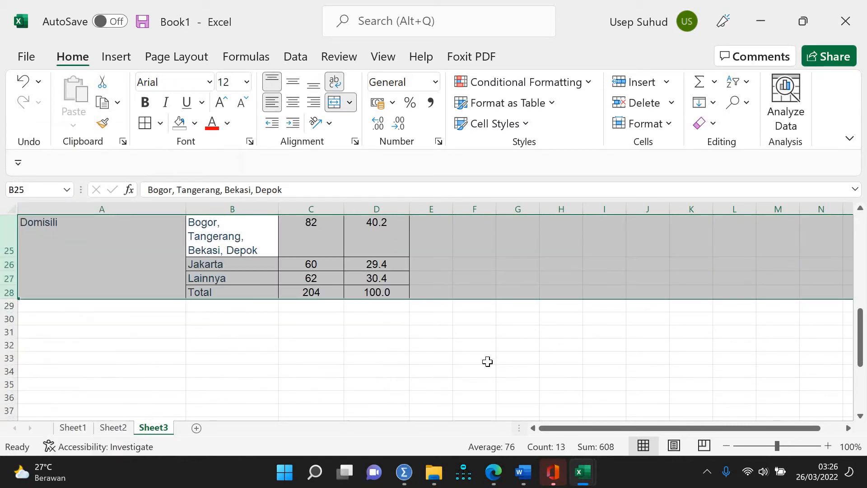
pyautogui.click(472, 357)
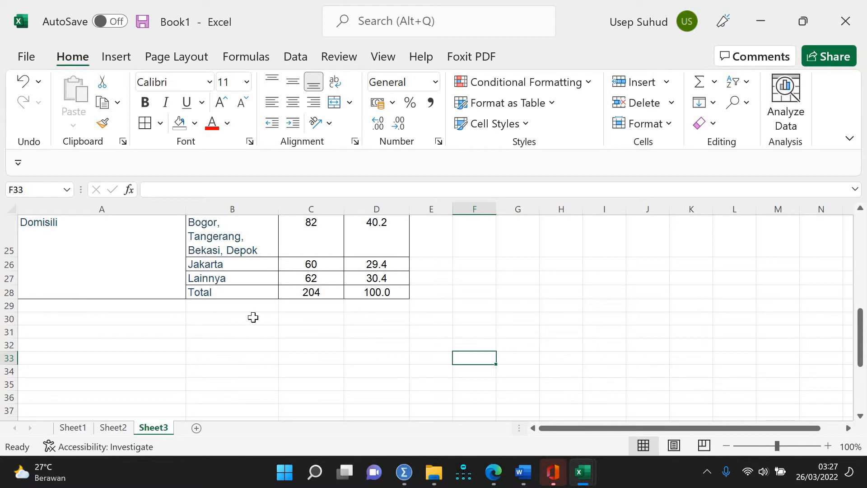
pyautogui.click(8, 291)
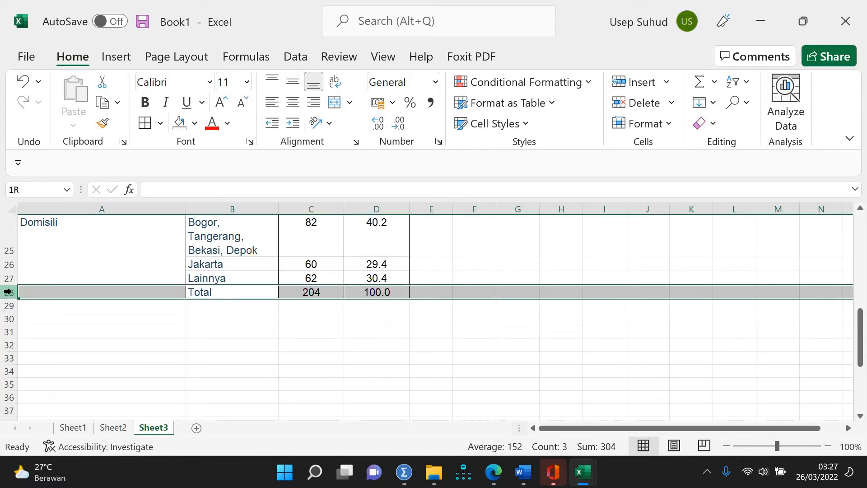
pyautogui.rightClick(9, 292)
pyautogui.click(73, 172)
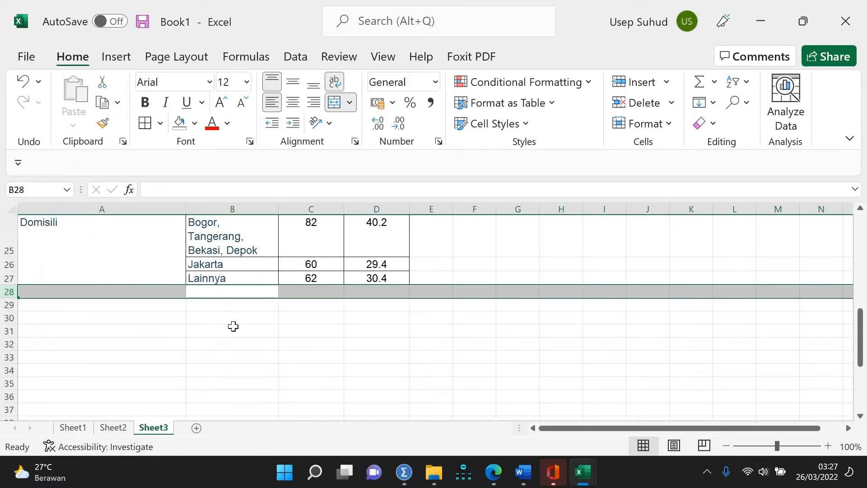
pyautogui.click(518, 344)
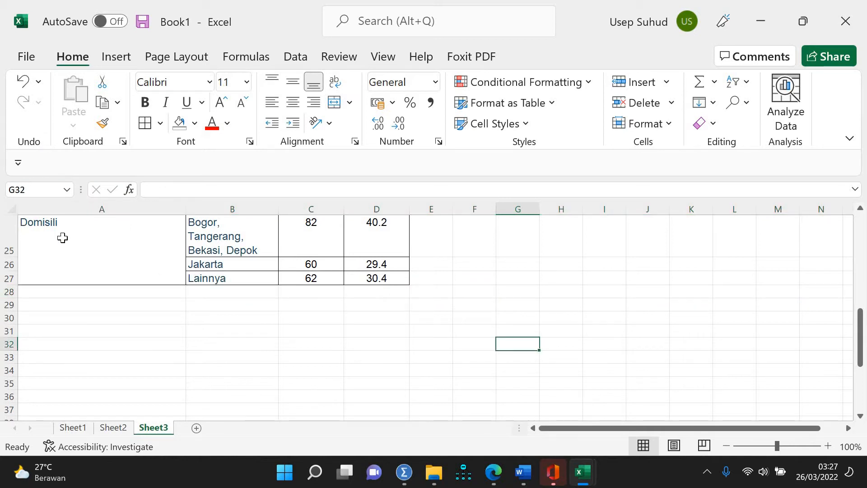
# Step: Copy the condensed profile table A1:D27 and paste it under PROFIL RESPONDEN in the Word thesis
pyautogui.moveTo(62, 238); pyautogui.dragTo(48, 142)
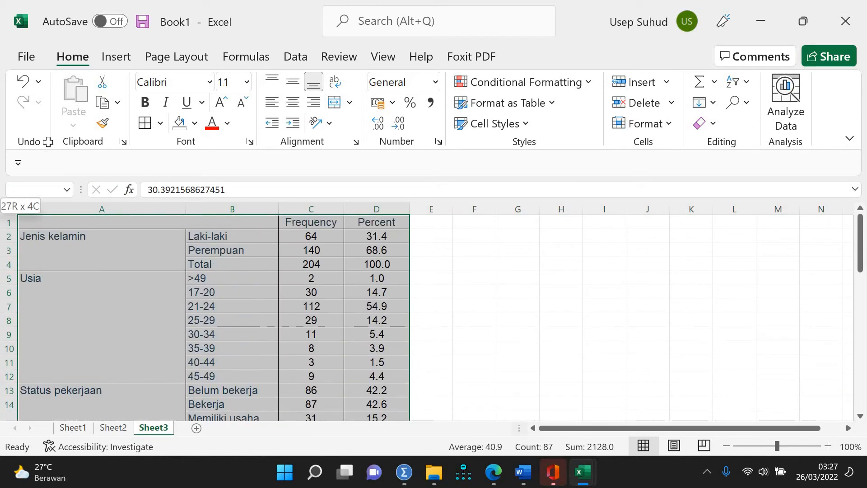
pyautogui.click(523, 472)
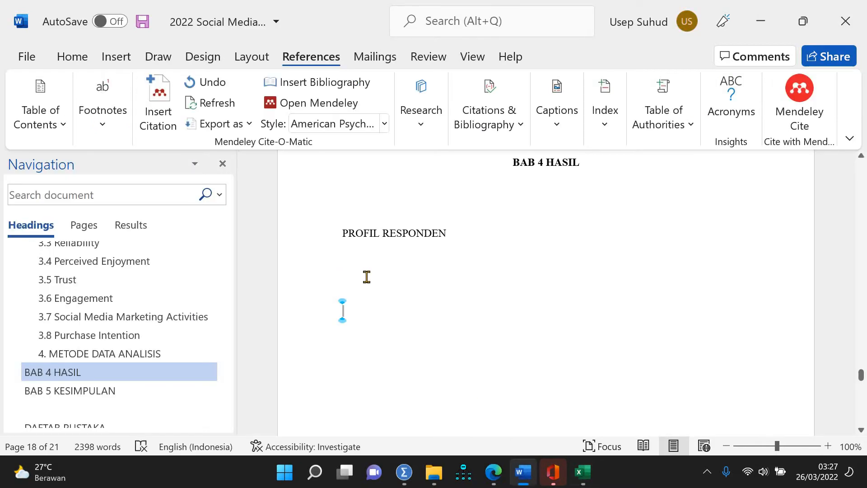
pyautogui.click(367, 277)
pyautogui.press('Return')
pyautogui.hotkey('ctrl', 'v')
pyautogui.scroll(5, 331, 228)
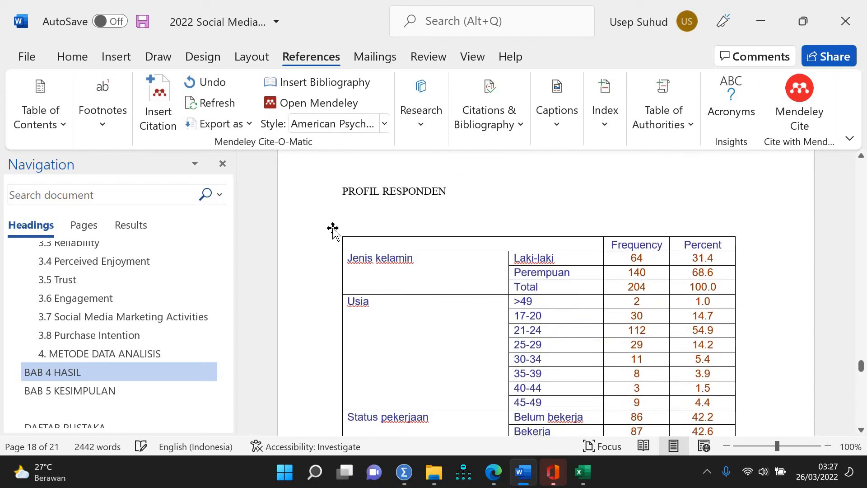
# Step: Format the whole pasted profile table in Times New Roman, size 11, with the Automatic font colour
pyautogui.rightClick(337, 232)
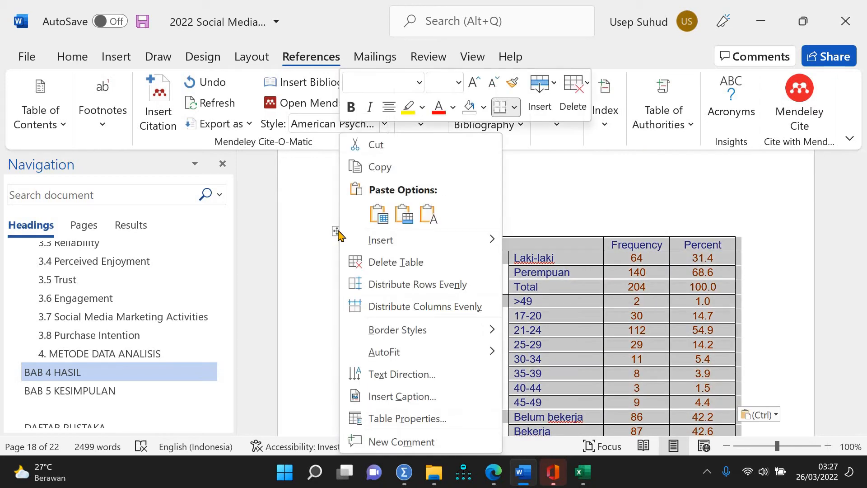
pyautogui.press('Escape')
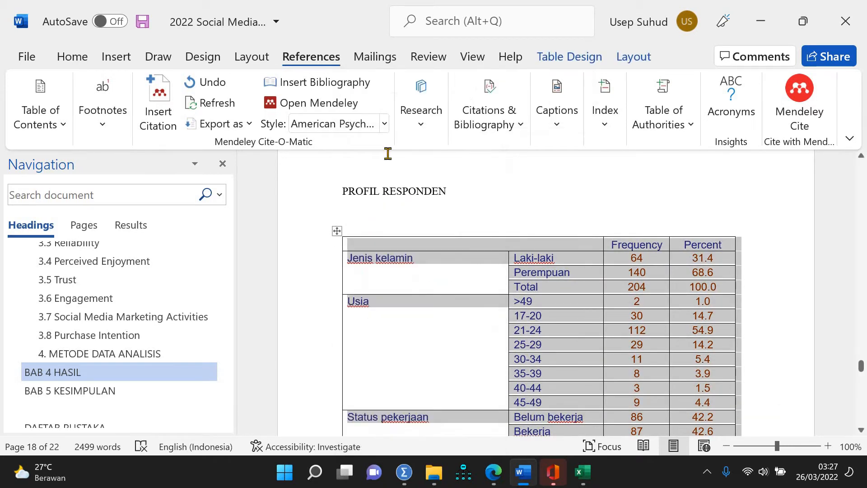
pyautogui.click(72, 56)
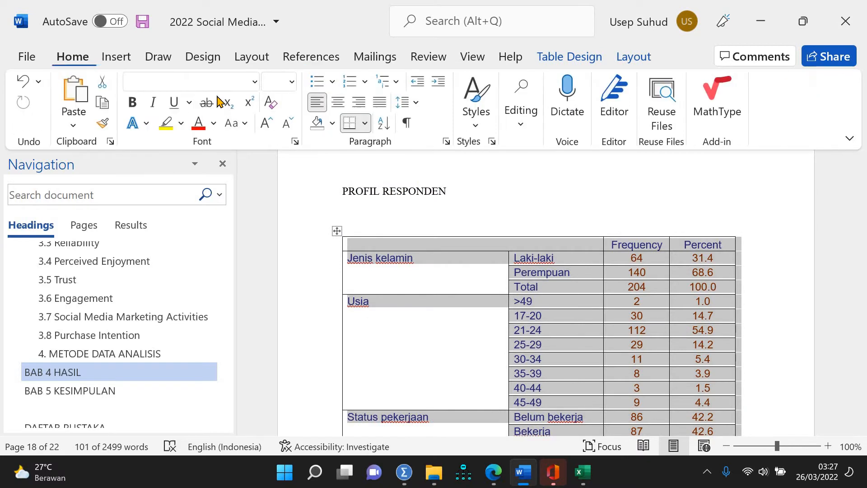
pyautogui.click(255, 81)
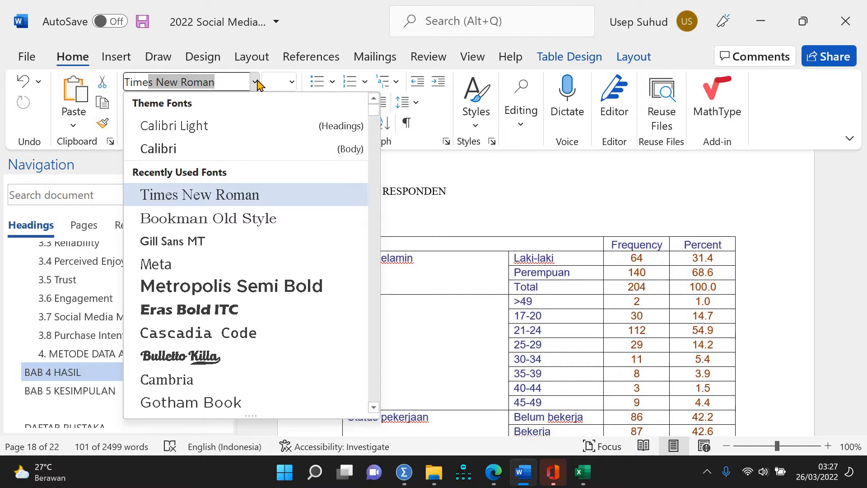
pyautogui.write('Time')
pyautogui.press('Return')
pyautogui.click(291, 82)
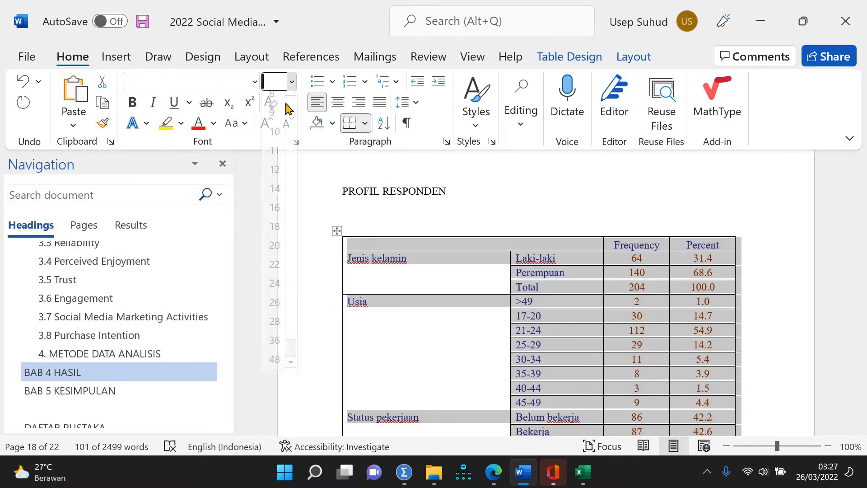
pyautogui.click(276, 159)
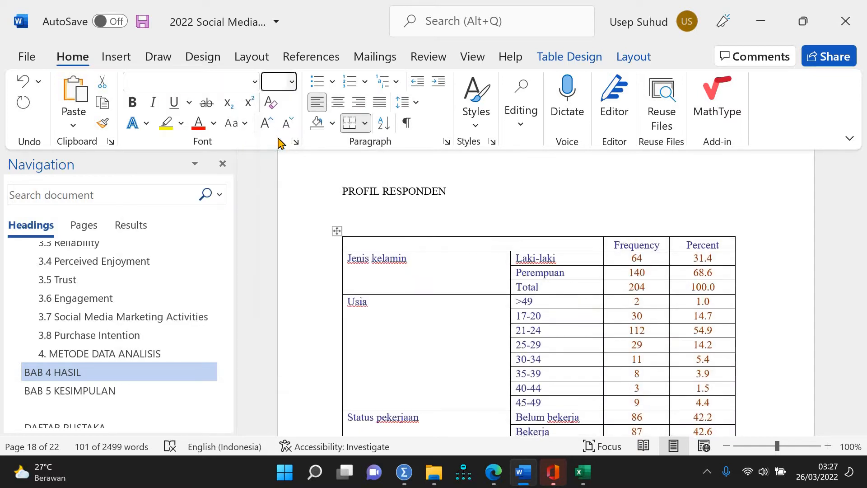
pyautogui.click(214, 122)
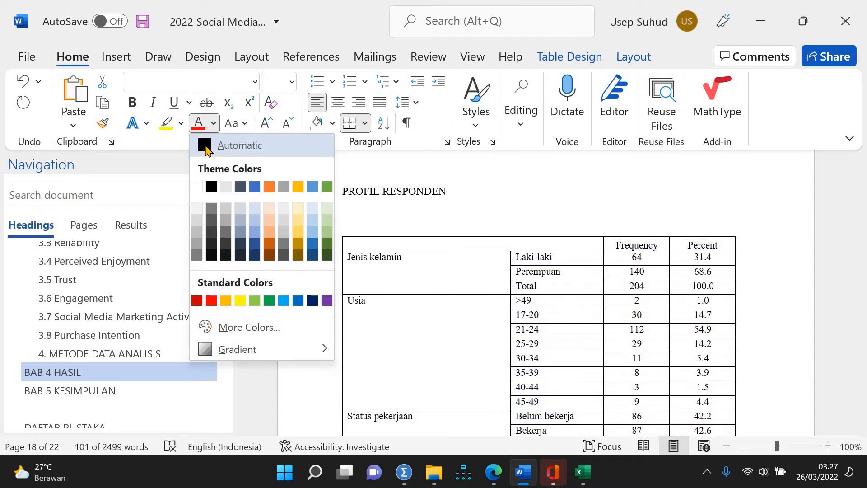
pyautogui.click(205, 149)
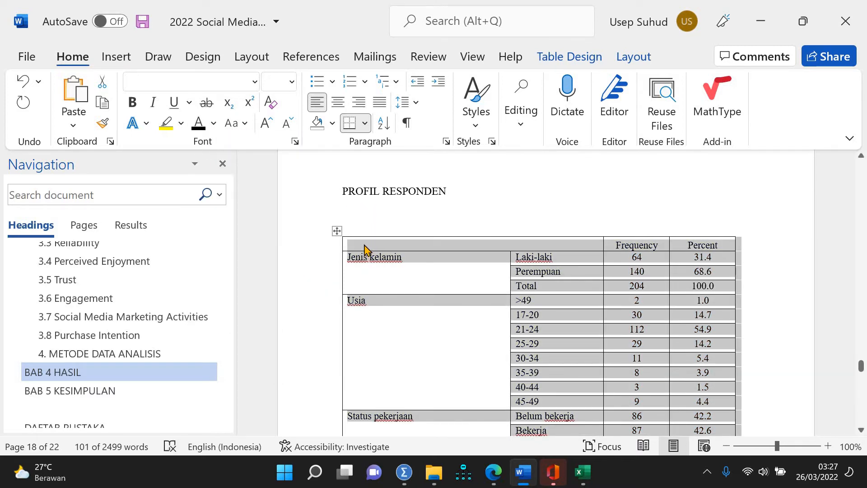
# Step: Enter Profil in the empty first header cell of the table and remove the leading space
pyautogui.click(391, 248)
pyautogui.write('profile')
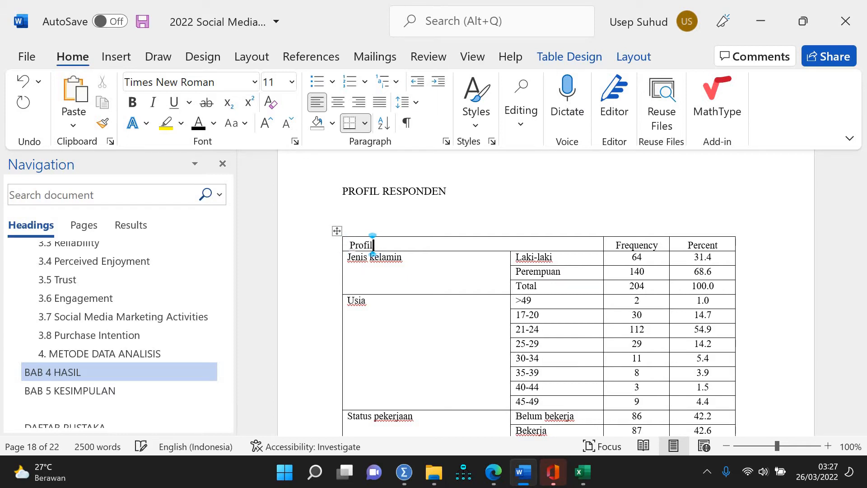
pyautogui.press('Home')
pyautogui.press('Delete')
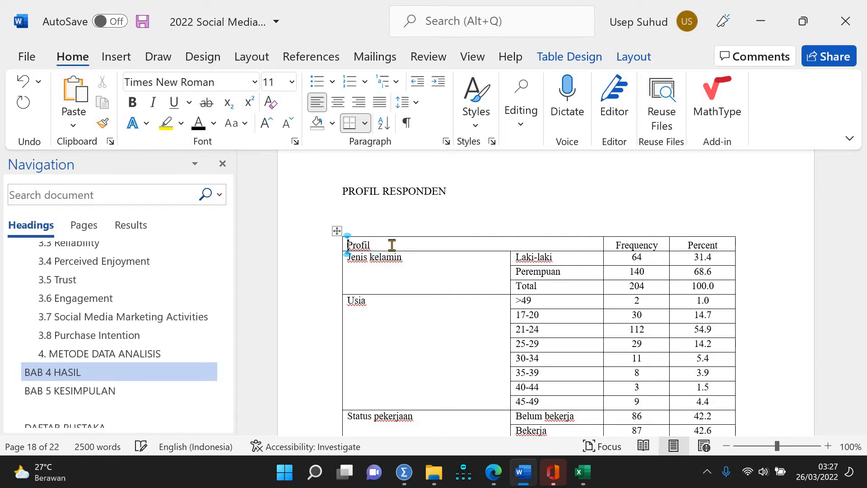
# Step: Add an empty line above the profile table and insert a caption there with the label Tabel 4
pyautogui.press('Up')
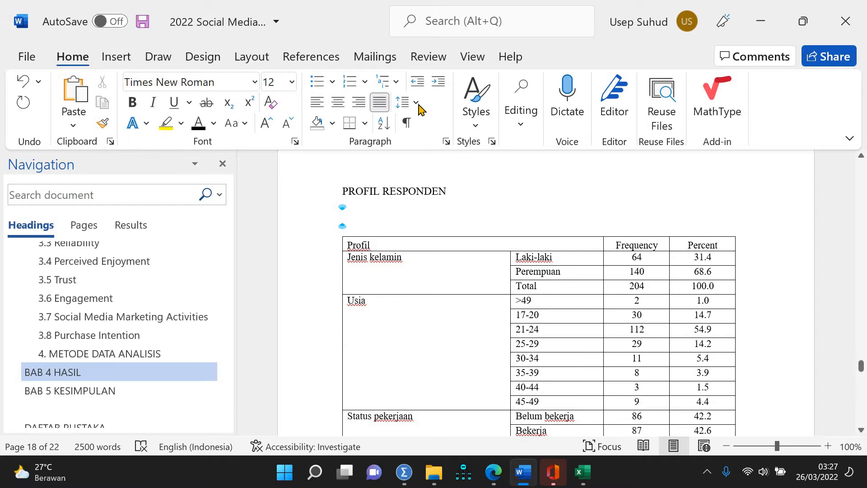
pyautogui.press('Return')
pyautogui.click(332, 68)
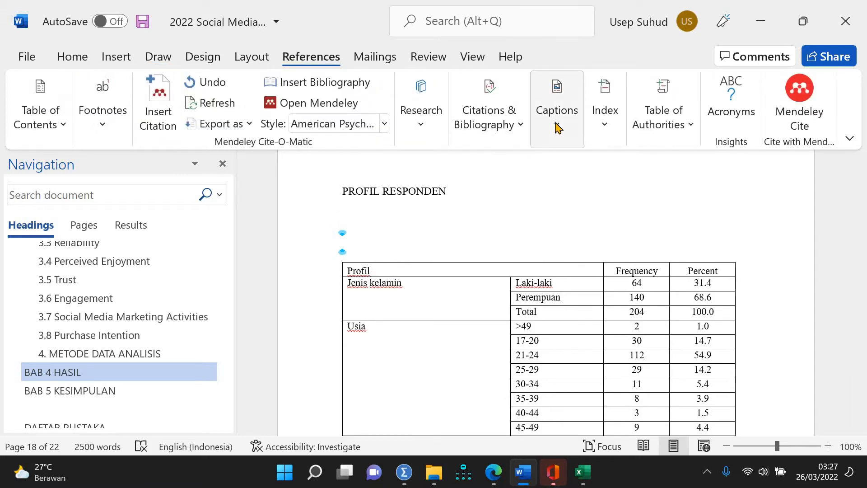
pyautogui.click(553, 131)
pyautogui.click(558, 190)
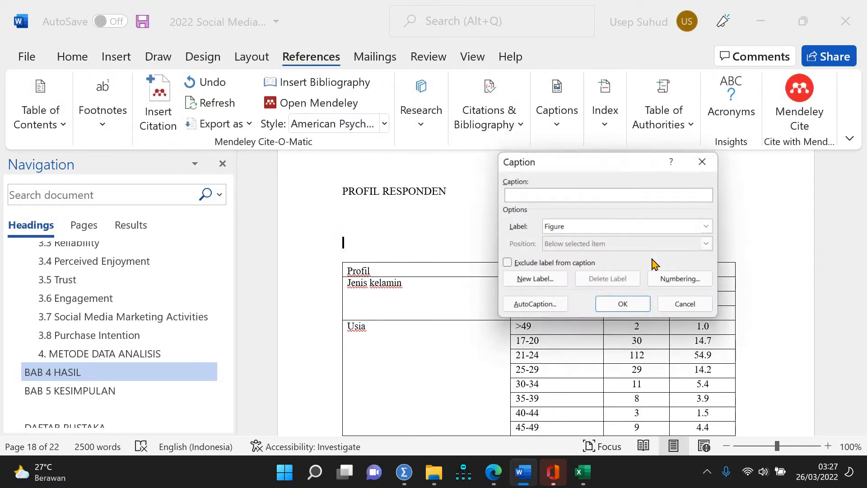
pyautogui.click(708, 226)
pyautogui.scroll(1, 649, 254)
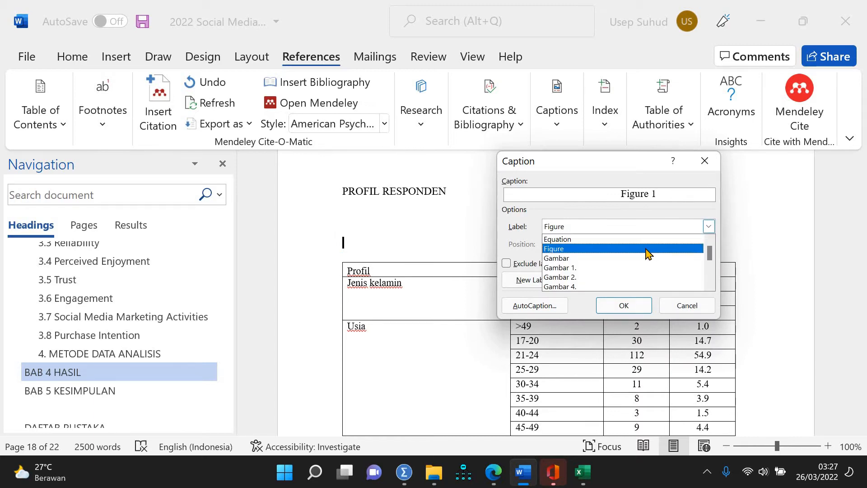
pyautogui.moveTo(709, 264); pyautogui.dragTo(713, 281)
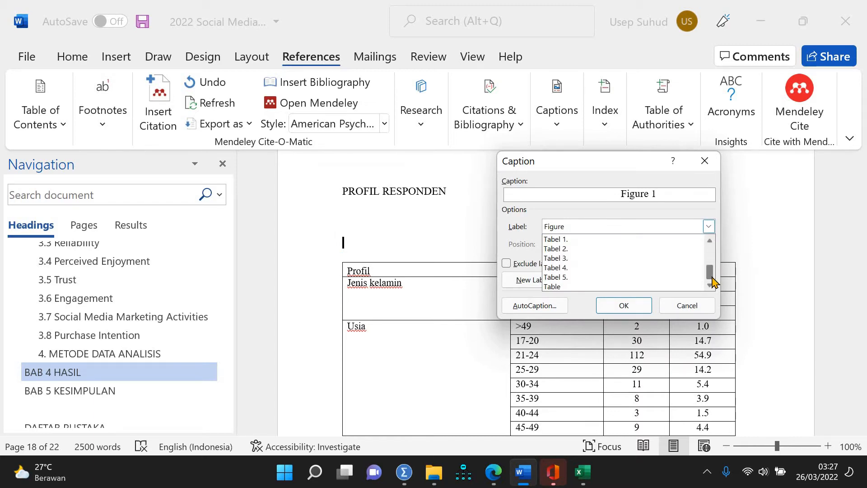
pyautogui.click(610, 268)
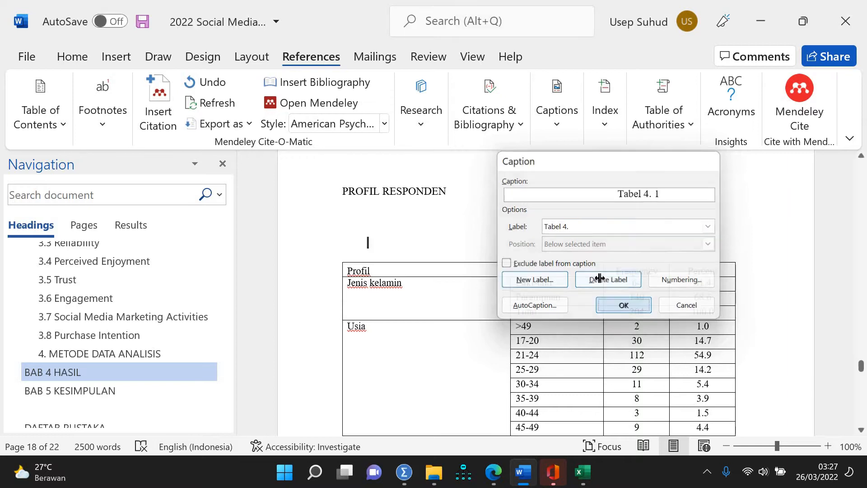
pyautogui.click(624, 305)
# Step: Complete the caption above the table with the title Profil responden
pyautogui.write('Profl')
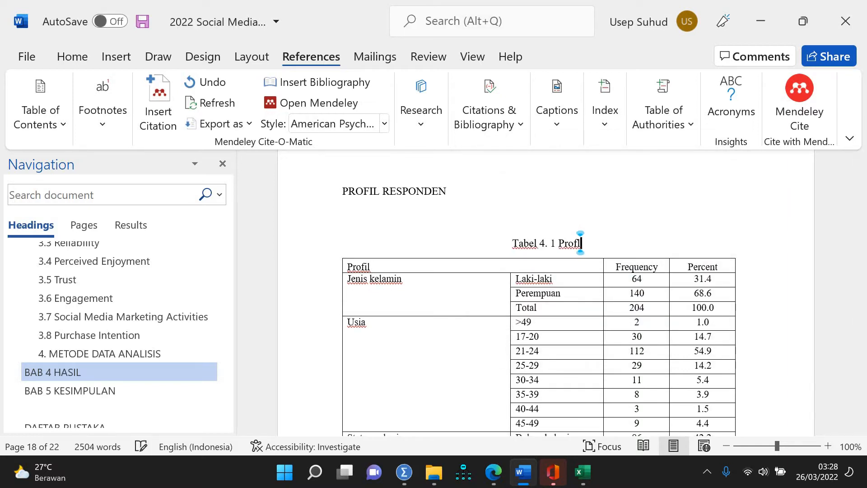
pyautogui.press('BackSpace')
pyautogui.write('il respond')
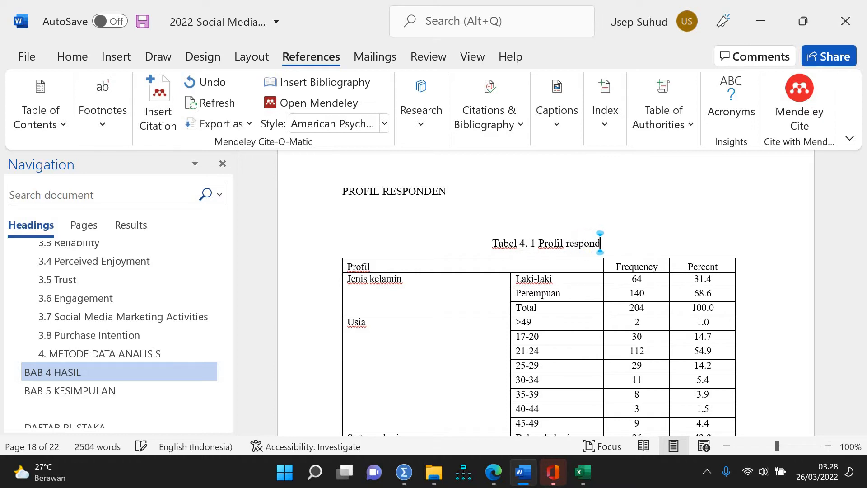
pyautogui.write('en')
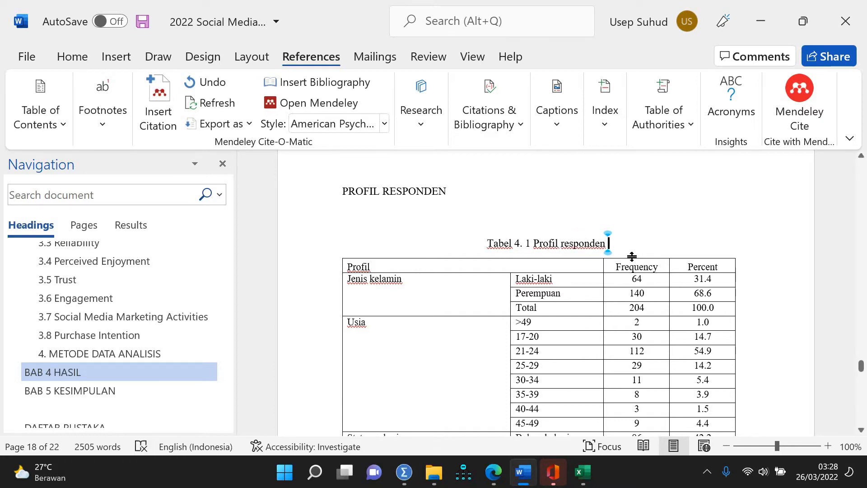
# Step: Place the text cursor in the document body on the page below the profile table
pyautogui.press('pagedown')
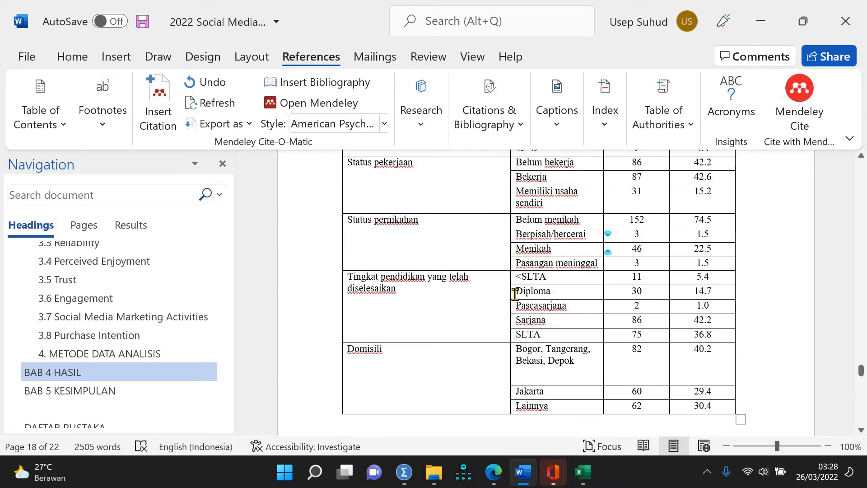
pyautogui.scroll(-5, 515, 294)
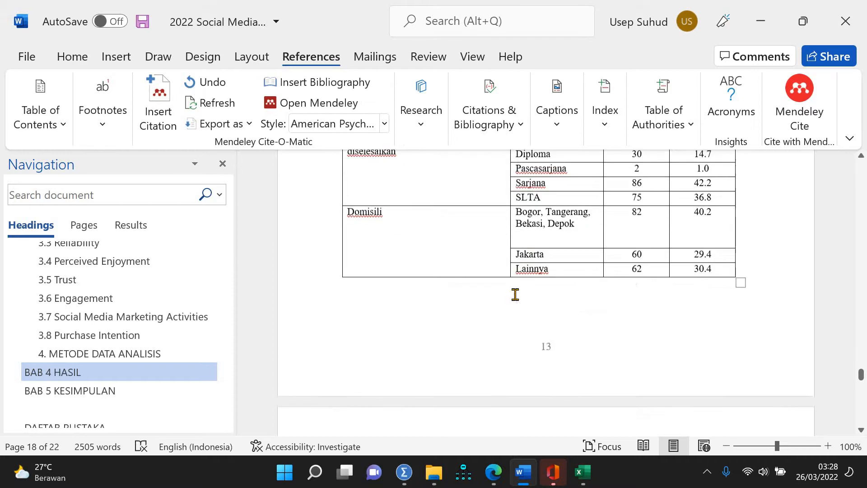
pyautogui.doubleClick(473, 323)
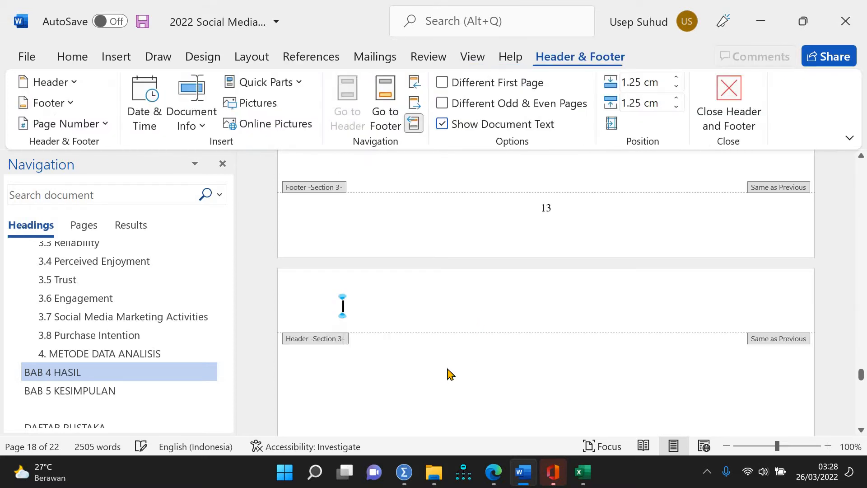
pyautogui.doubleClick(425, 382)
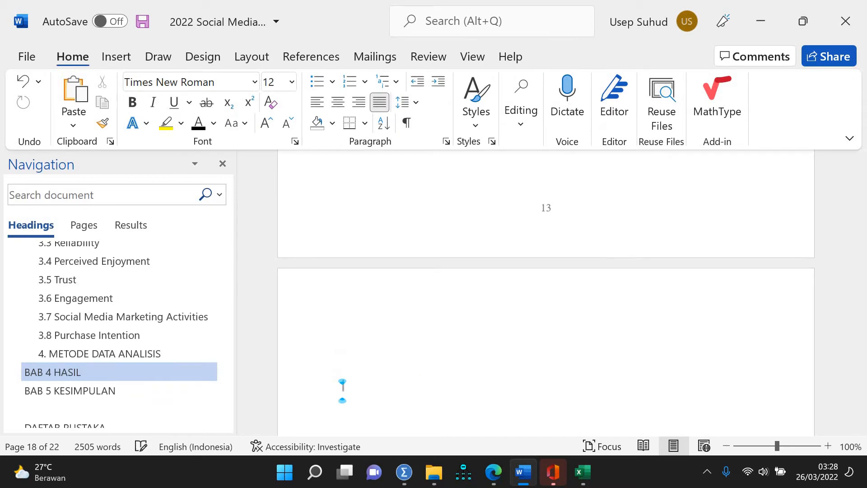
# Step: Switch to Book1 in Excel and delete title row 1 above the online shopping question on Sheet2
pyautogui.moveTo(590, 476)
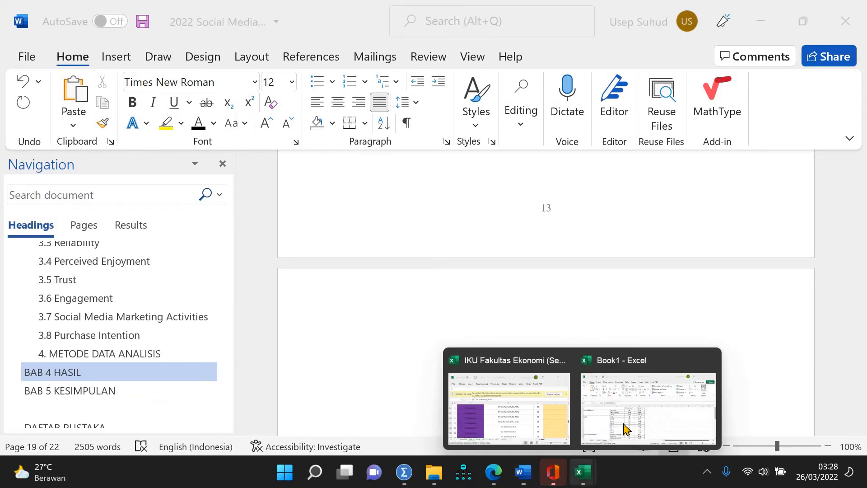
pyautogui.click(624, 427)
pyautogui.hotkey('ctrl', 'pageup')
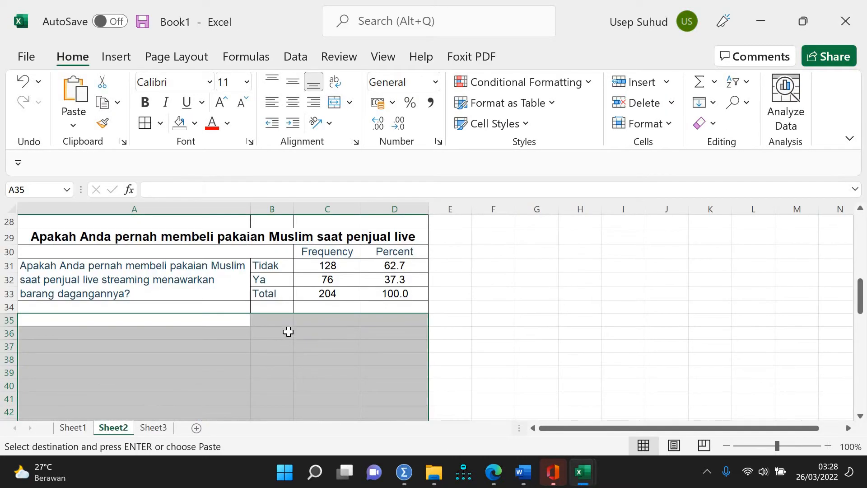
pyautogui.scroll(9, 311, 339)
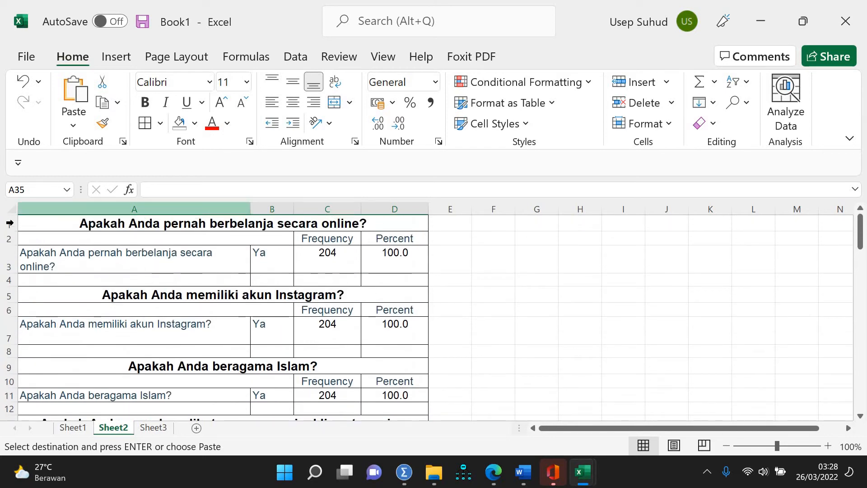
pyautogui.click(10, 222)
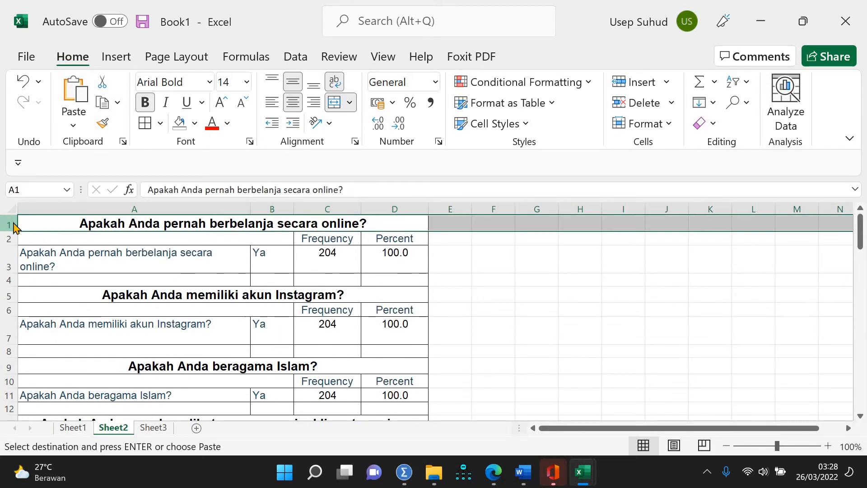
pyautogui.rightClick(14, 226)
pyautogui.click(79, 328)
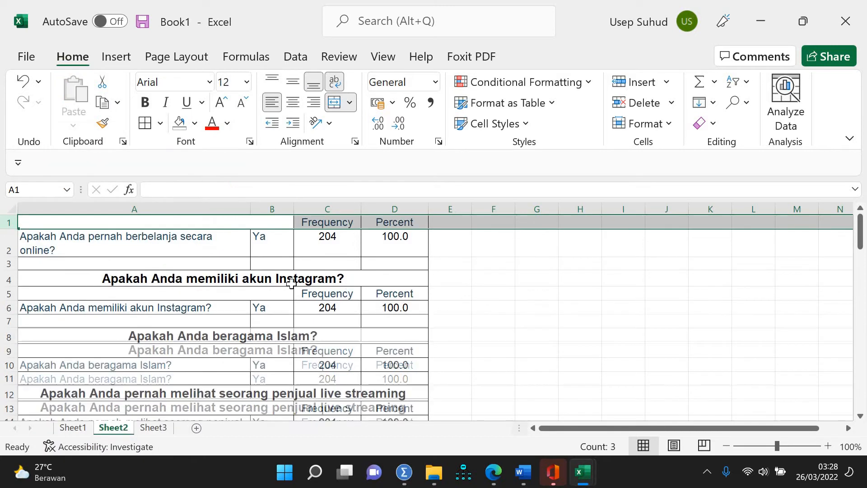
# Step: Delete rows 3 to 5 above the Instagram account question, and rows 4 to 6 above the Apakah Anda beragama Islam? data row
pyautogui.click(8, 263)
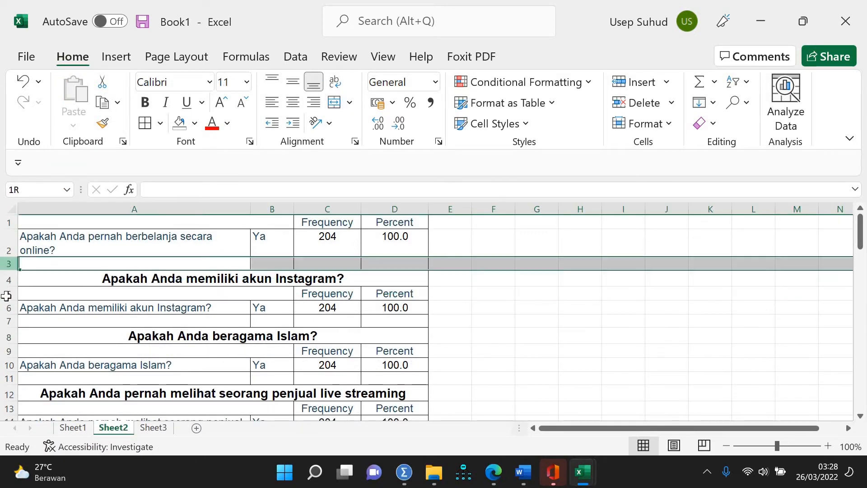
pyautogui.moveTo(6, 295); pyautogui.dragTo(8, 285)
pyautogui.rightClick(14, 282)
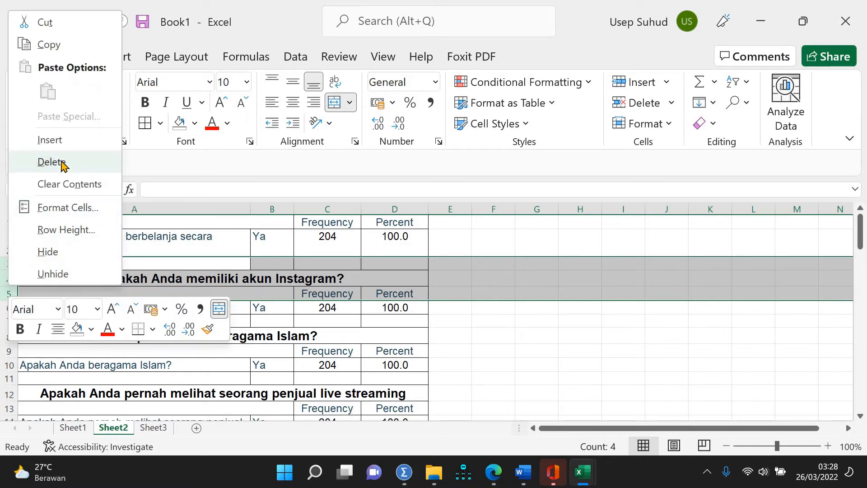
pyautogui.click(58, 163)
pyautogui.moveTo(9, 278); pyautogui.dragTo(6, 311)
pyautogui.rightClick(7, 298)
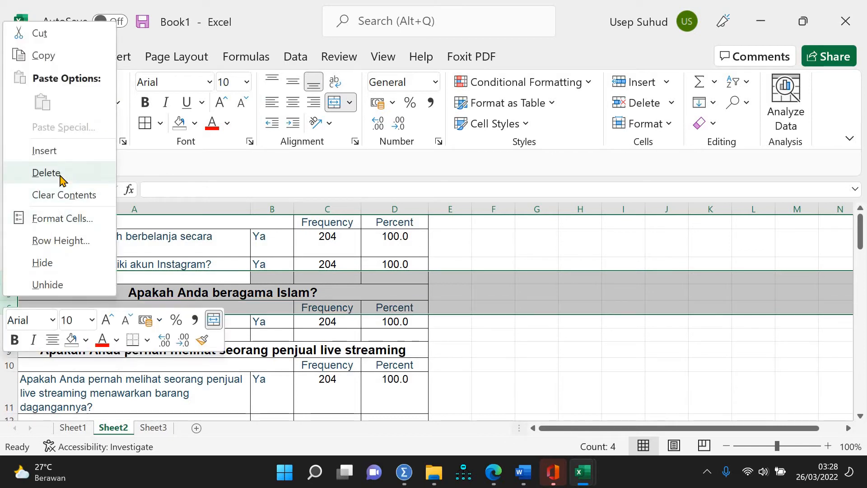
pyautogui.click(60, 176)
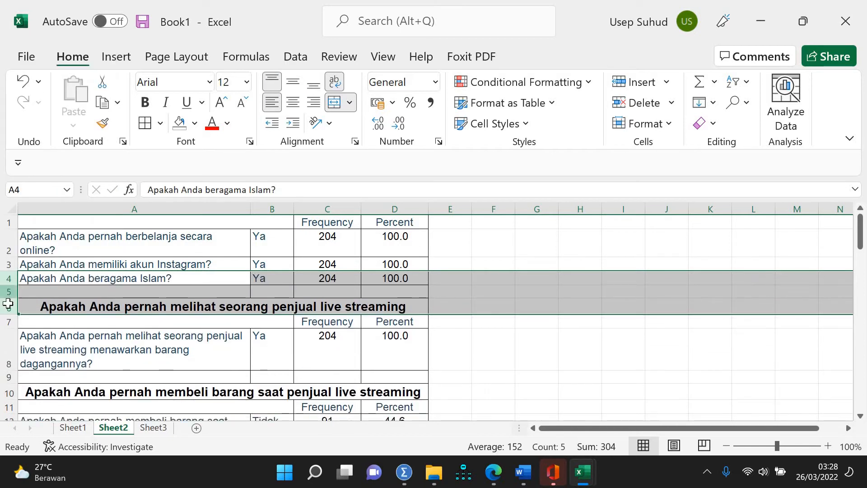
# Step: Delete the blank, title and header rows 5 to 7 above the data row on having seen a live streaming seller
pyautogui.moveTo(6, 292); pyautogui.dragTo(8, 317)
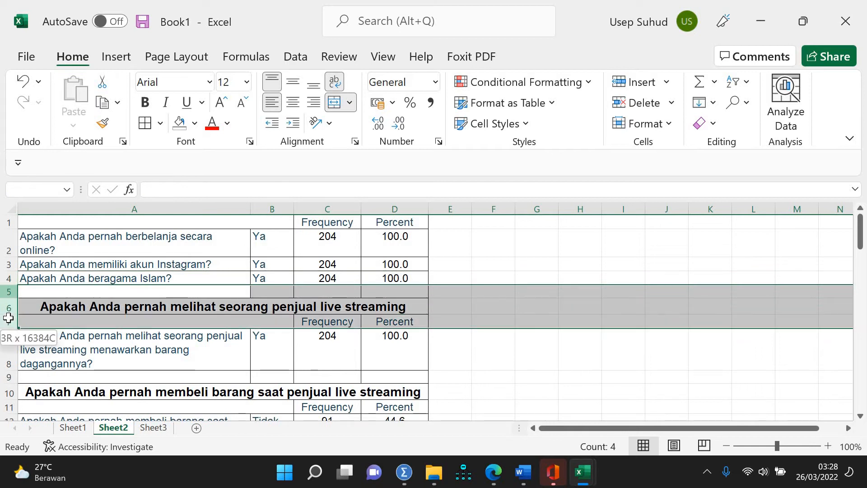
pyautogui.moveTo(5, 308); pyautogui.dragTo(7, 308)
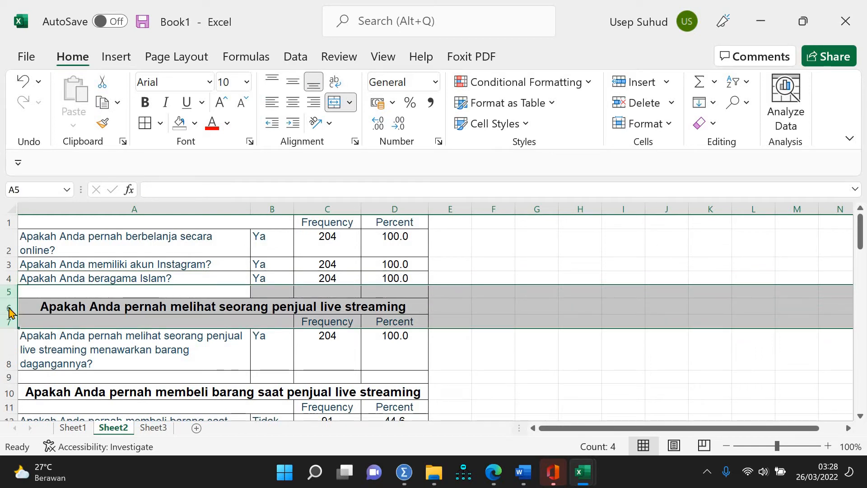
pyautogui.rightClick(6, 308)
pyautogui.click(53, 183)
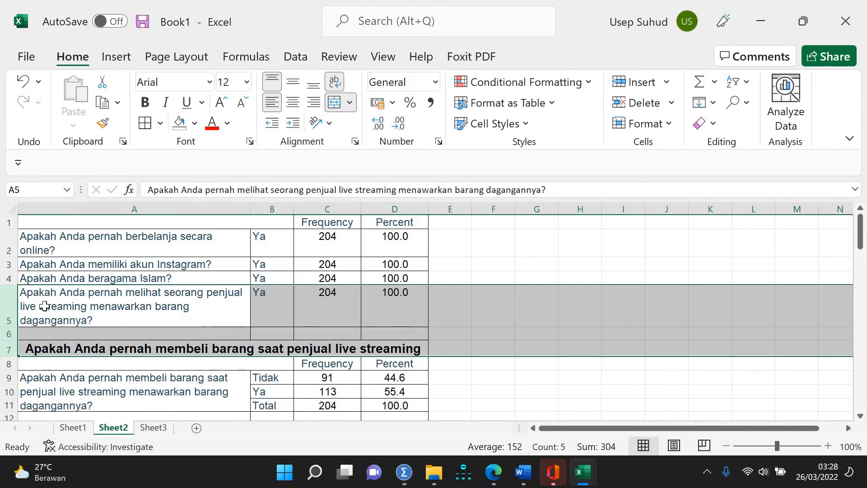
# Step: Delete rows 6 to 8 above the live streaming purchase question's data, and rows 9 to 11 above the online Muslim clothing question's data
pyautogui.moveTo(6, 334); pyautogui.dragTo(8, 355)
pyautogui.rightClick(9, 361)
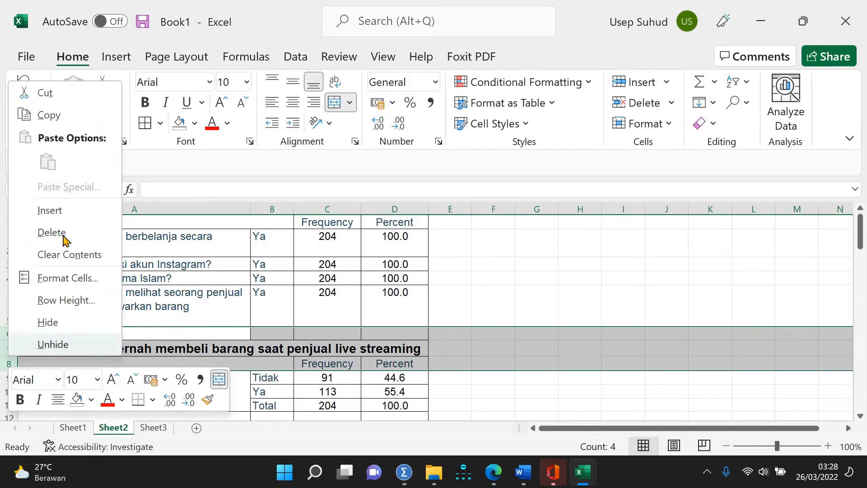
pyautogui.click(64, 235)
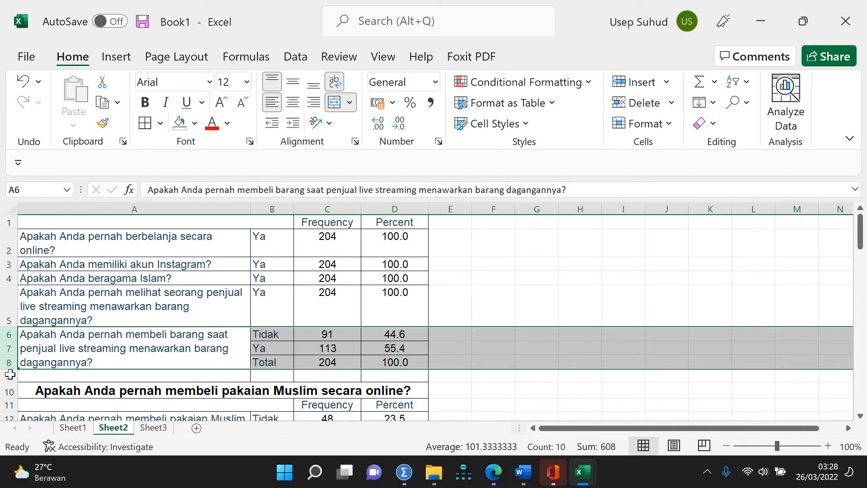
pyautogui.moveTo(9, 374); pyautogui.dragTo(6, 397)
pyautogui.rightClick(6, 397)
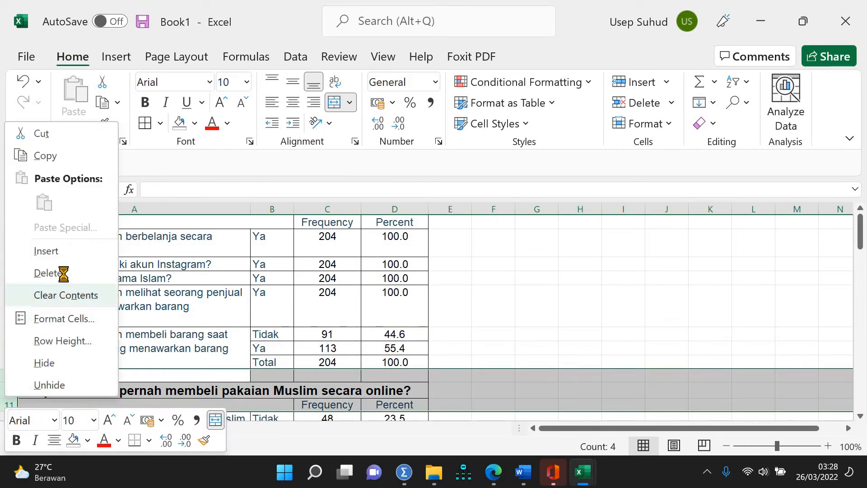
pyautogui.click(63, 273)
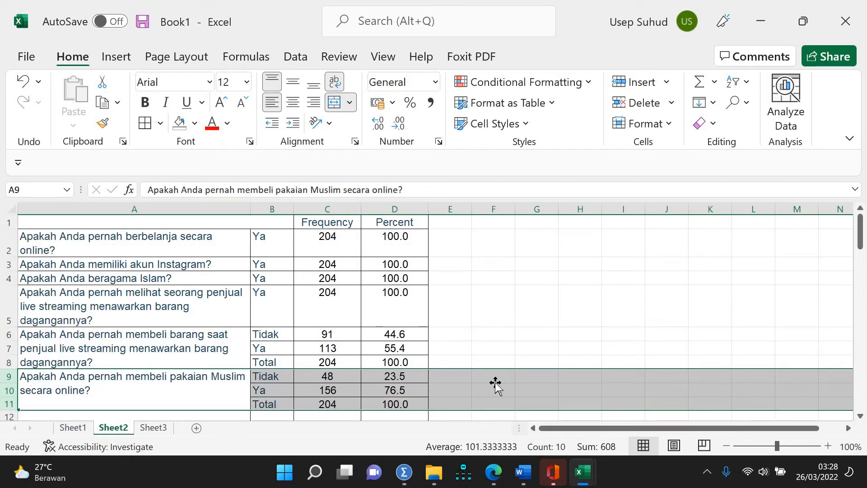
# Step: Delete rows 11 to 13, covering the online Muslim clothing question's Total row, the blank row and the next table's title
pyautogui.click(503, 382)
pyautogui.moveTo(860, 242); pyautogui.dragTo(860, 255)
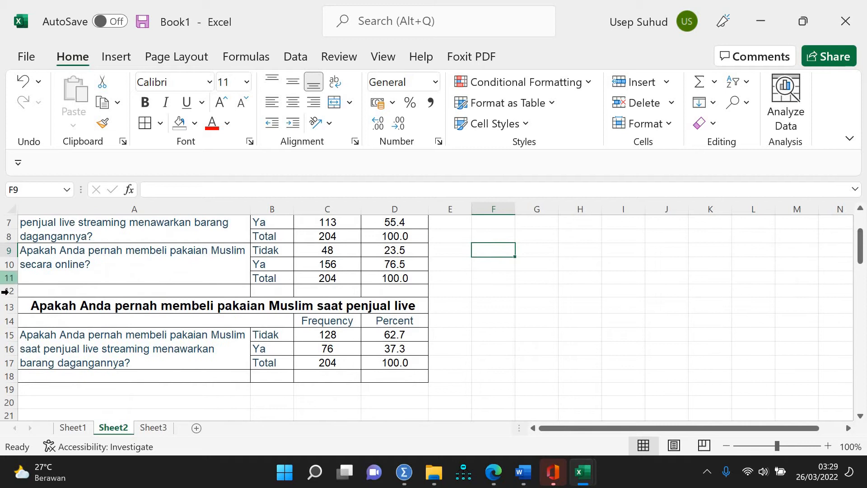
pyautogui.moveTo(7, 280); pyautogui.dragTo(10, 297)
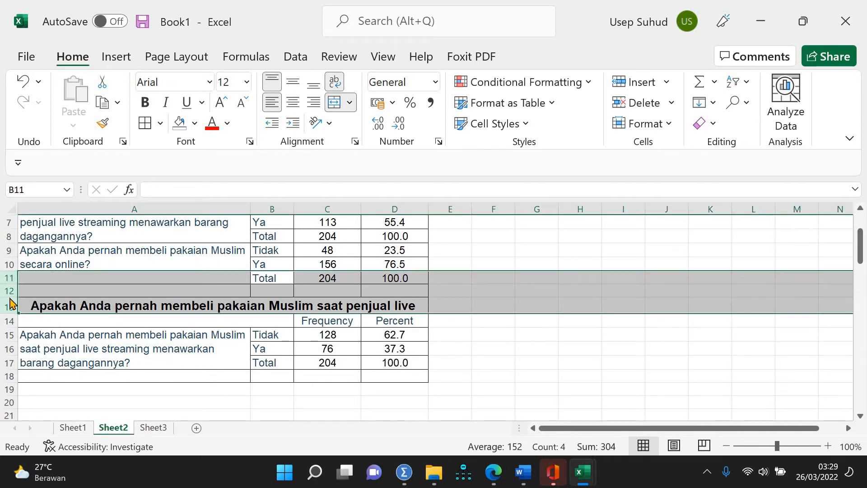
pyautogui.rightClick(10, 302)
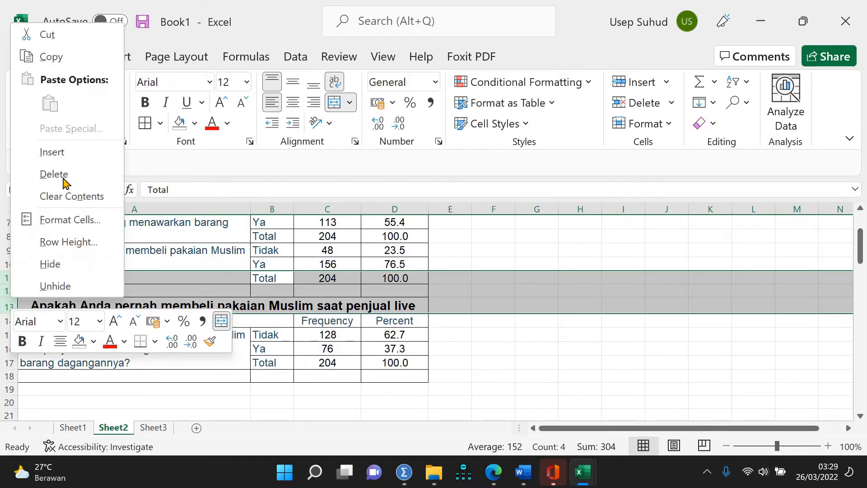
pyautogui.click(87, 174)
pyautogui.click(466, 331)
pyautogui.press('Up')
pyautogui.press('Left')
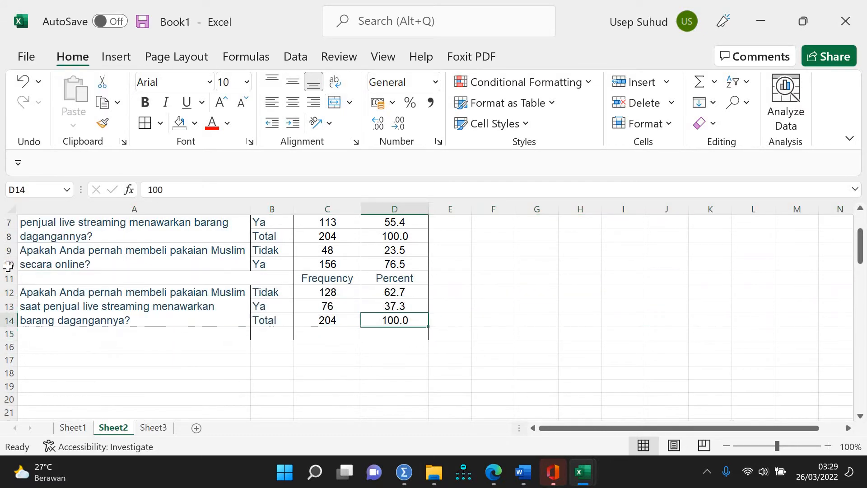
# Step: Delete the leftover Frequency and Percent header row 11 above the last Muslim clothing question
pyautogui.moveTo(8, 266); pyautogui.dragTo(9, 223)
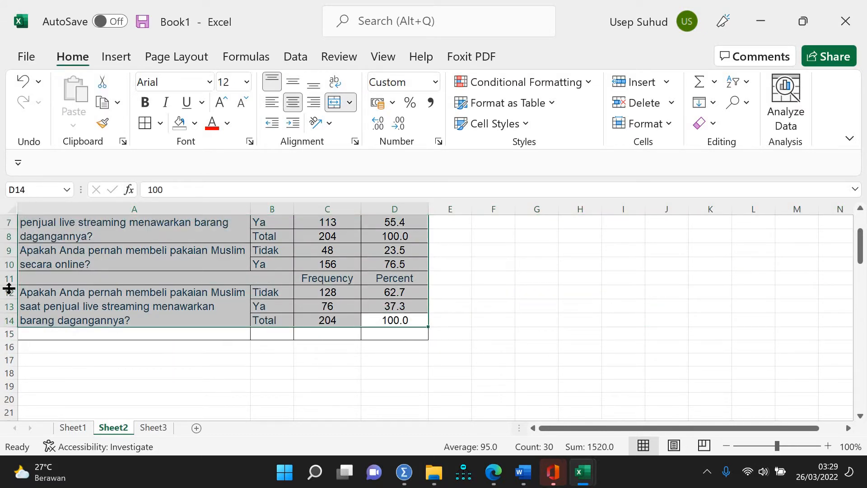
pyautogui.click(8, 278)
pyautogui.rightClick(8, 278)
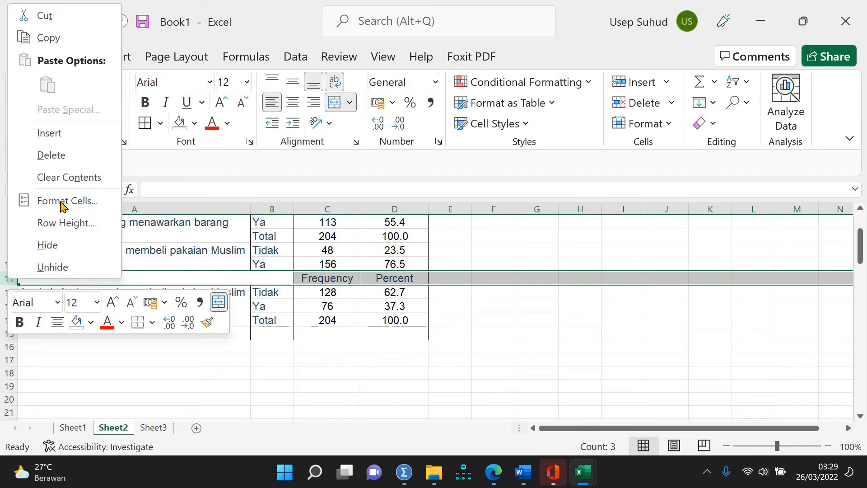
pyautogui.click(80, 158)
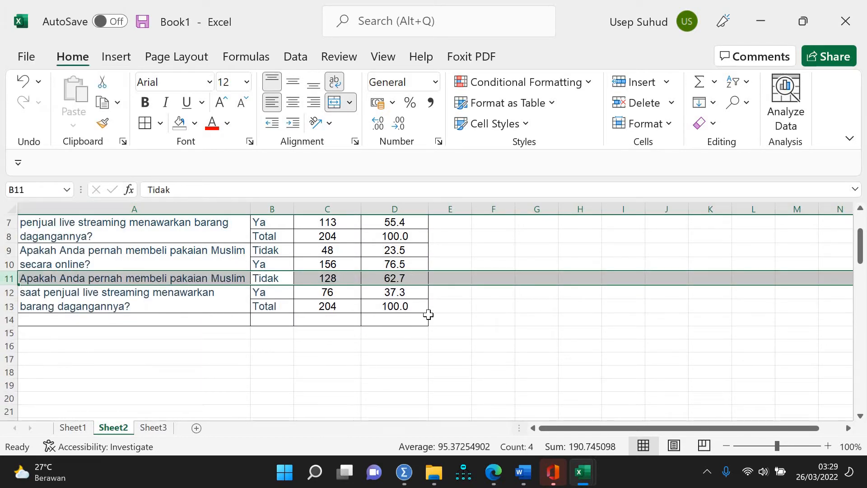
# Step: Copy the condensed table A1:D13 from Sheet2 and paste it into the Word thesis at the text cursor
pyautogui.moveTo(387, 306); pyautogui.dragTo(94, 257)
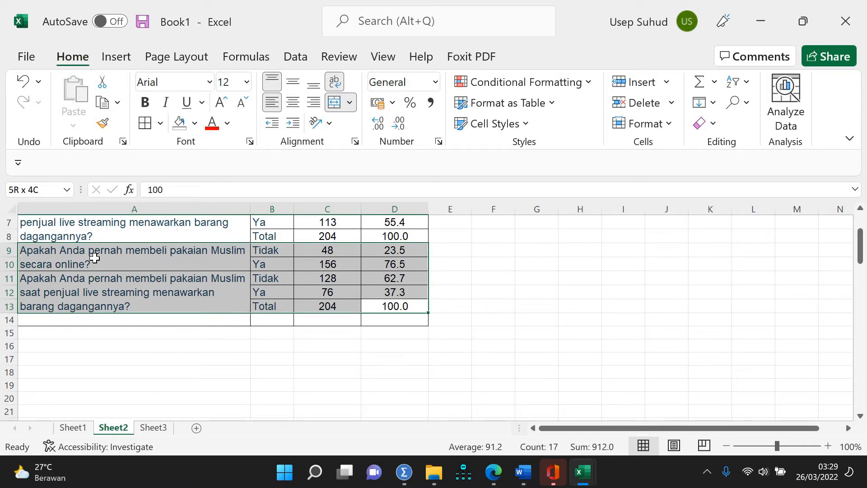
pyautogui.moveTo(87, 203); pyautogui.dragTo(87, 203)
pyautogui.moveTo(271, 284); pyautogui.dragTo(271, 284)
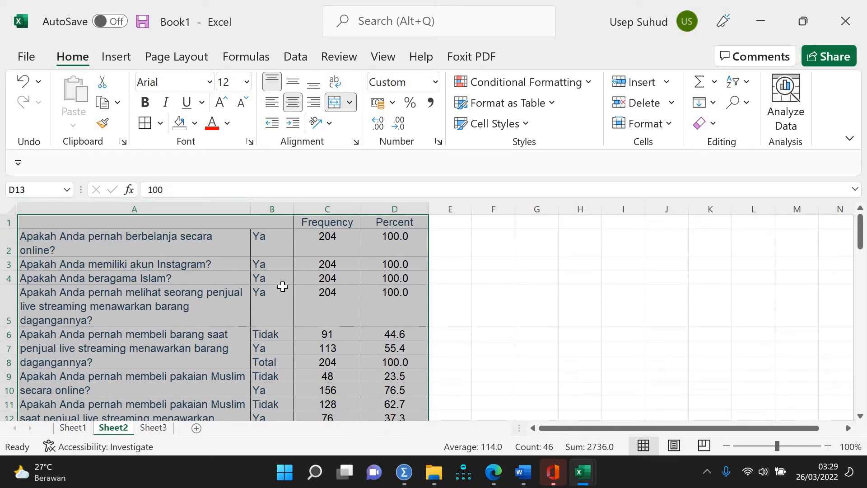
pyautogui.hotkey('ctrl', 'c')
pyautogui.click(521, 471)
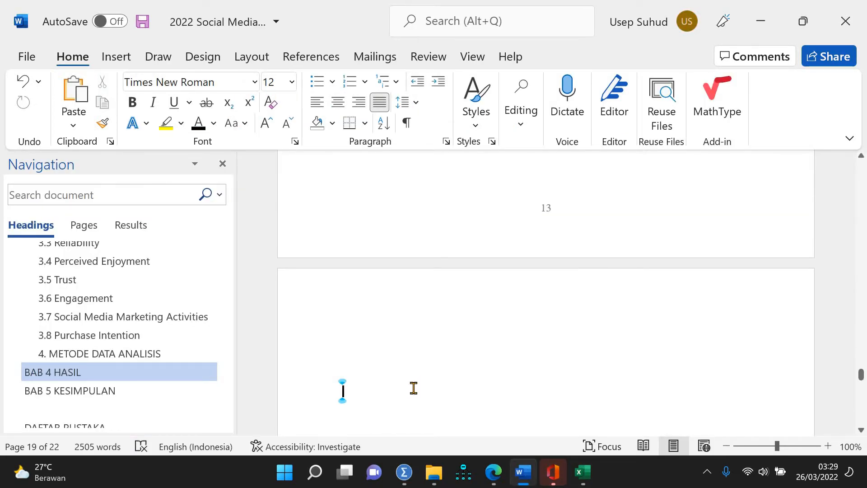
pyautogui.hotkey('ctrl', 'v')
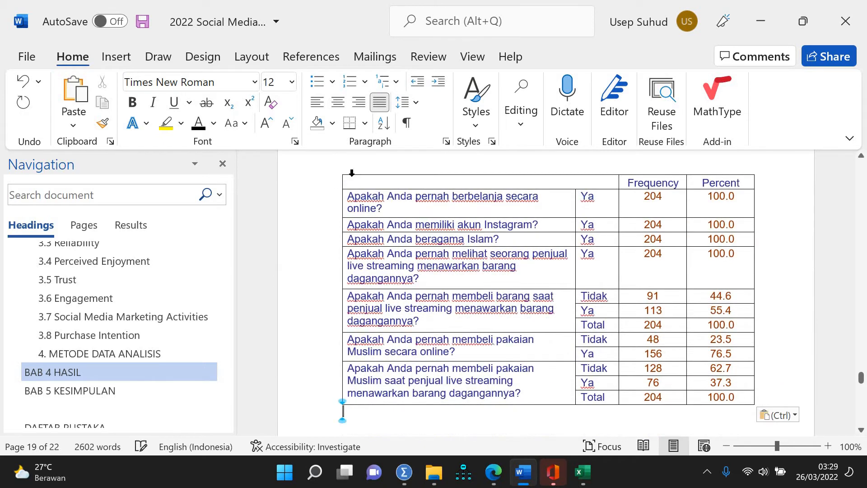
# Step: Format the whole pasted question table in Times New Roman, size 11, with black text
pyautogui.click(361, 185)
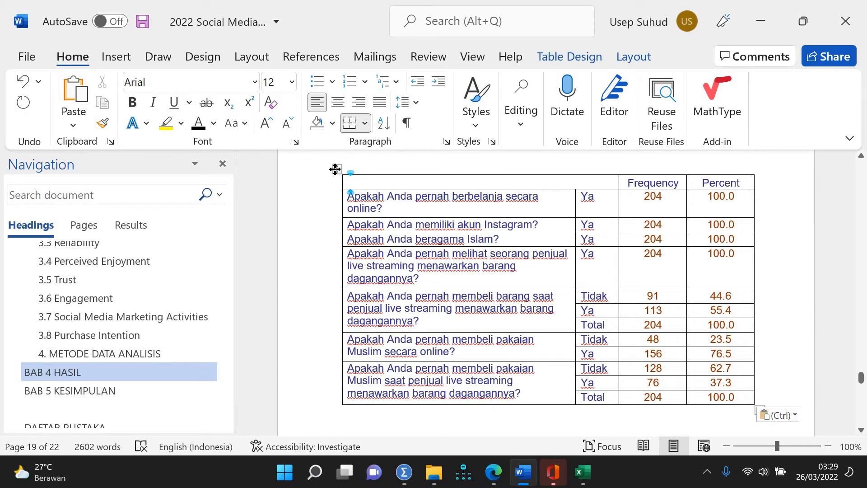
pyautogui.click(335, 169)
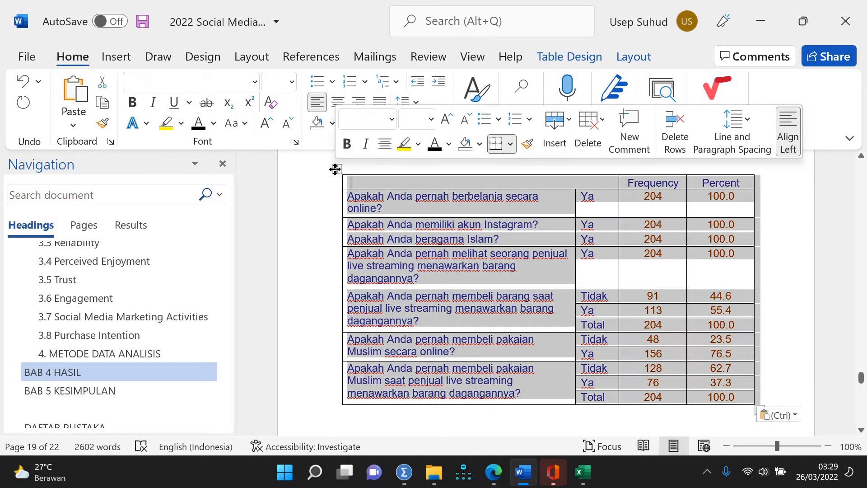
pyautogui.click(255, 83)
pyautogui.click(213, 194)
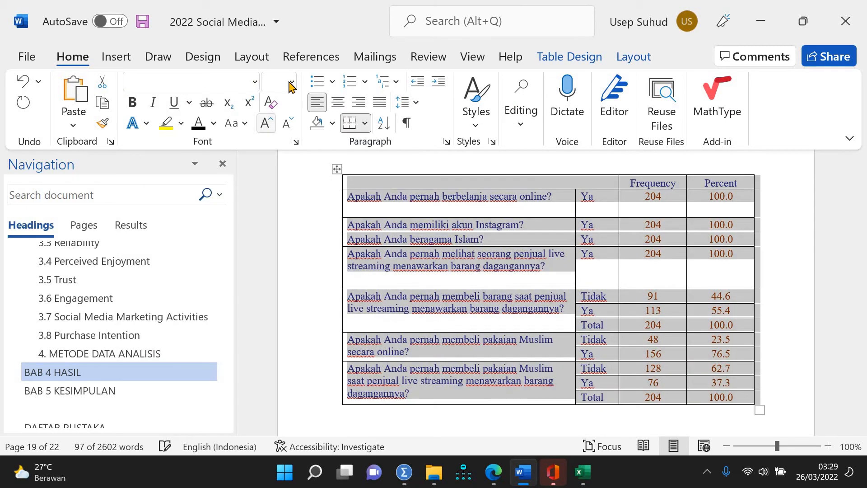
pyautogui.click(292, 84)
pyautogui.click(285, 155)
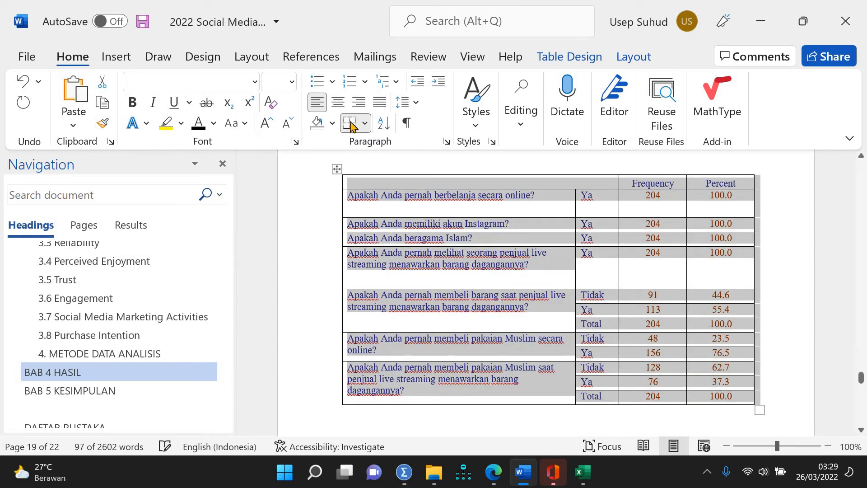
pyautogui.click(200, 128)
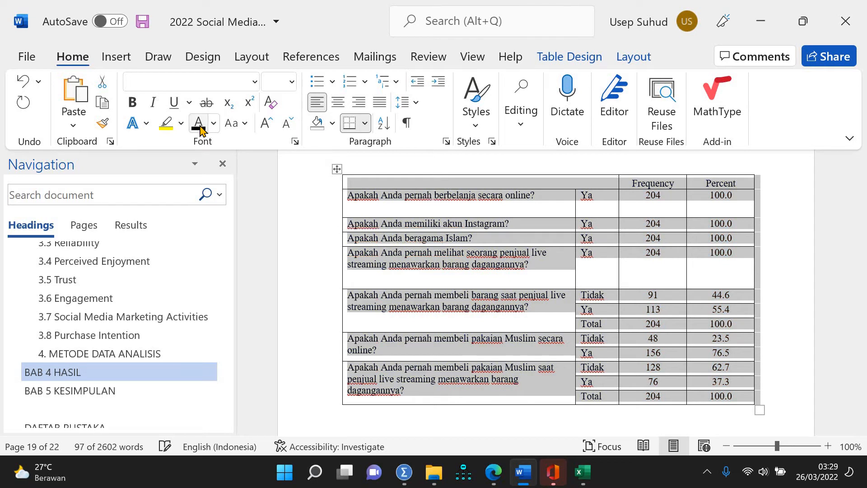
# Step: AutoFit the question table to the window so it spans the page's text width
pyautogui.rightClick(337, 172)
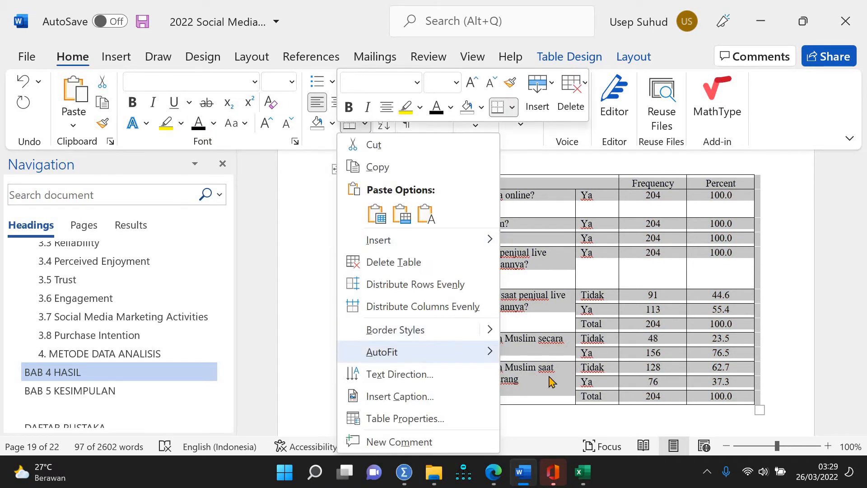
pyautogui.moveTo(469, 351)
pyautogui.click(562, 378)
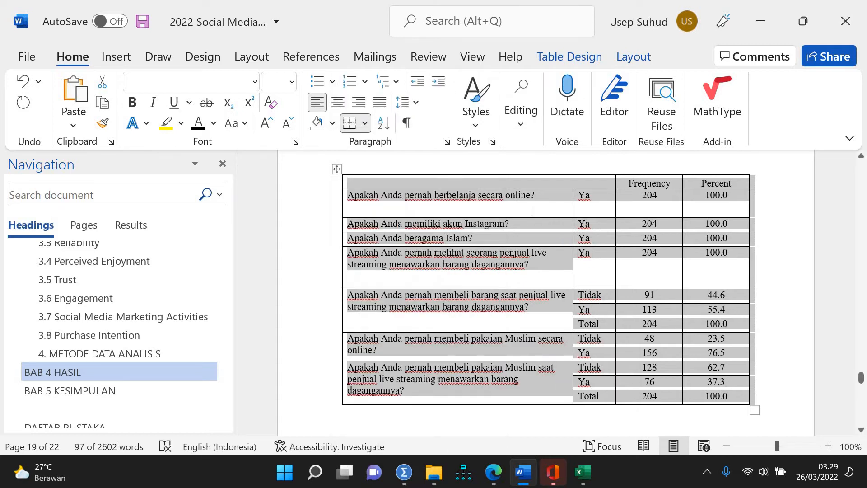
pyautogui.doubleClick(535, 203)
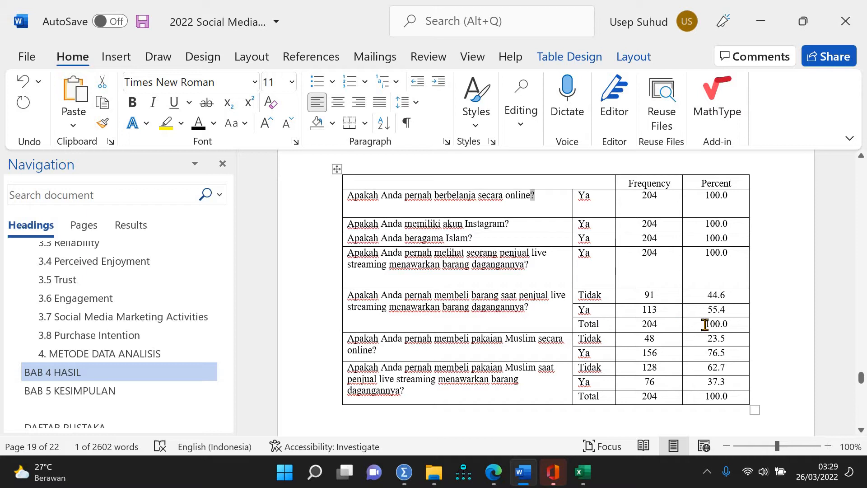
# Step: Delete the entire Total row below the question on buying goods from a live streaming seller
pyautogui.moveTo(633, 323); pyautogui.dragTo(612, 327)
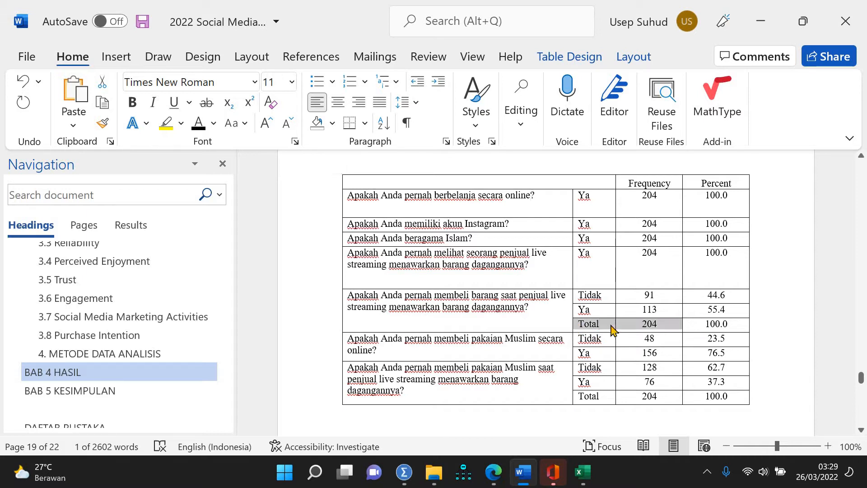
pyautogui.rightClick(610, 326)
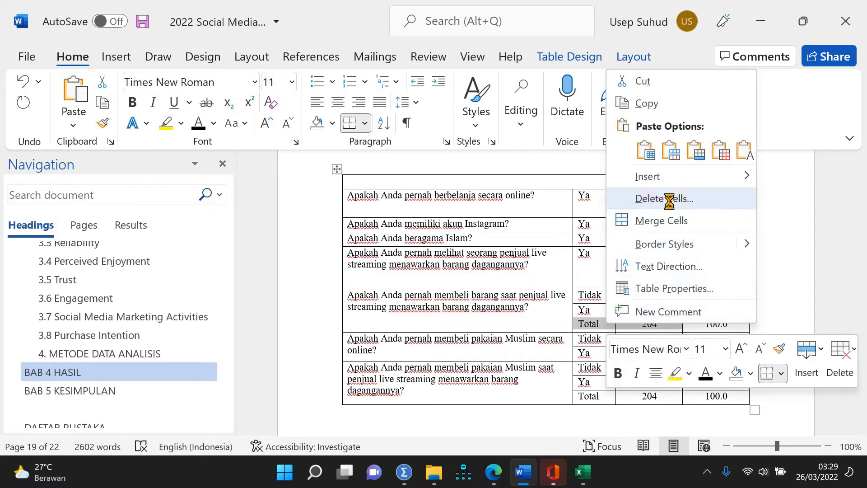
pyautogui.click(664, 199)
pyautogui.click(428, 223)
pyautogui.click(414, 260)
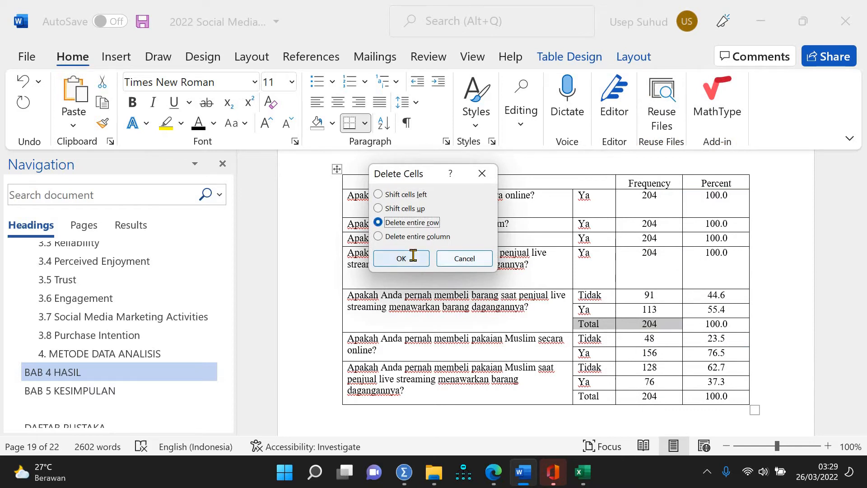
# Step: Delete the entire Total row at the end of the question table
pyautogui.moveTo(600, 382); pyautogui.dragTo(700, 389)
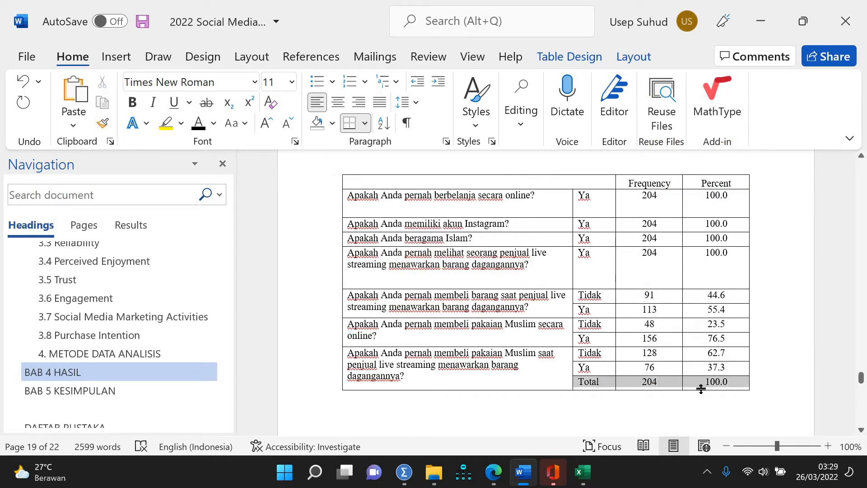
pyautogui.rightClick(597, 384)
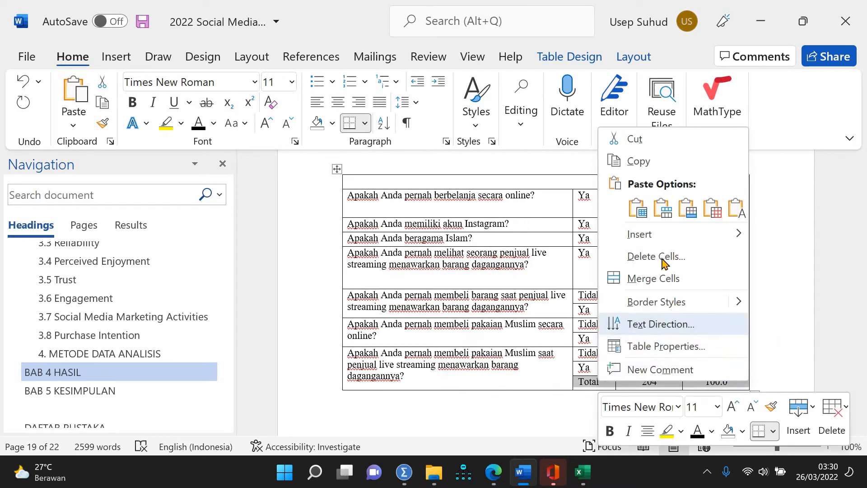
pyautogui.click(663, 256)
pyautogui.click(411, 222)
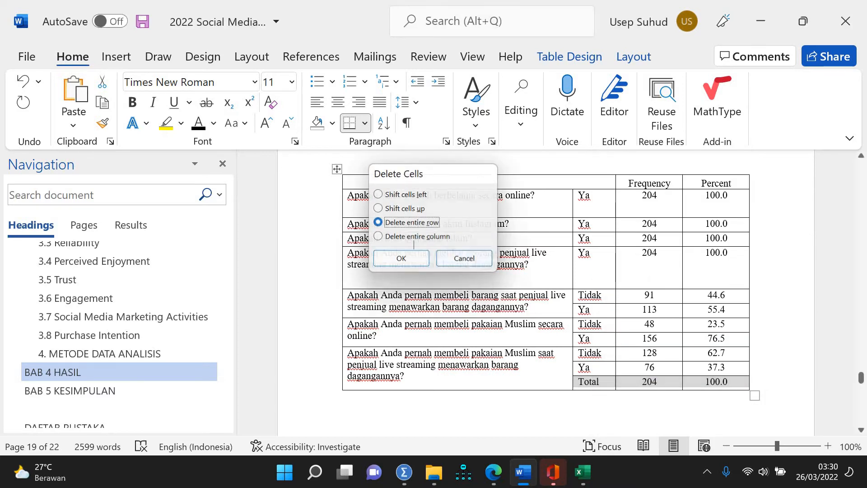
pyautogui.press('Return')
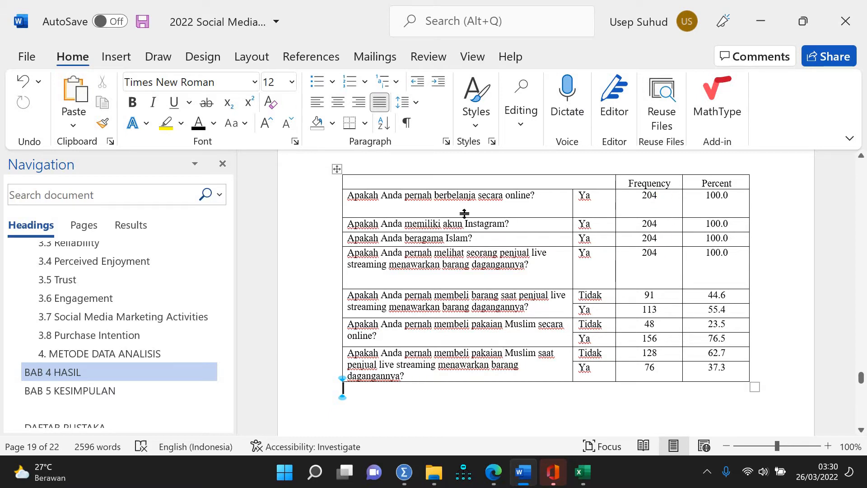
# Step: Insert the caption Tabel 4. 2 on the line above the question table
pyautogui.scroll(5, 464, 206)
pyautogui.scroll(-5, 465, 201)
pyautogui.doubleClick(466, 165)
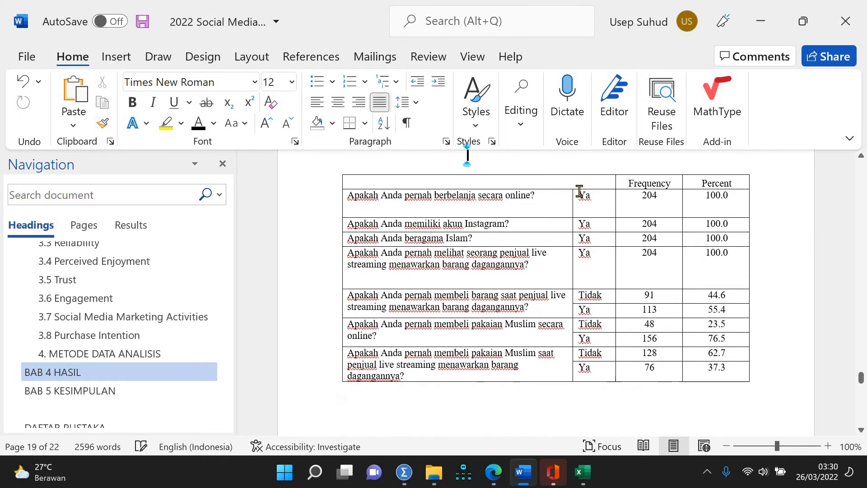
pyautogui.click(311, 56)
pyautogui.click(557, 120)
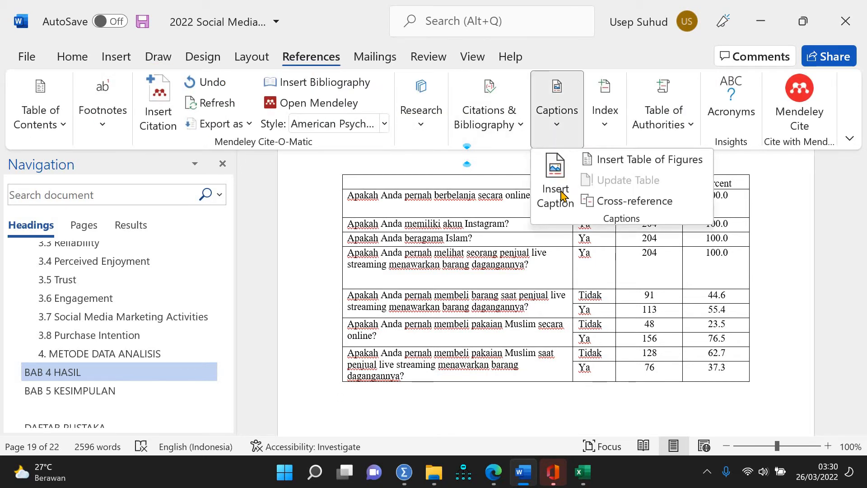
pyautogui.click(562, 195)
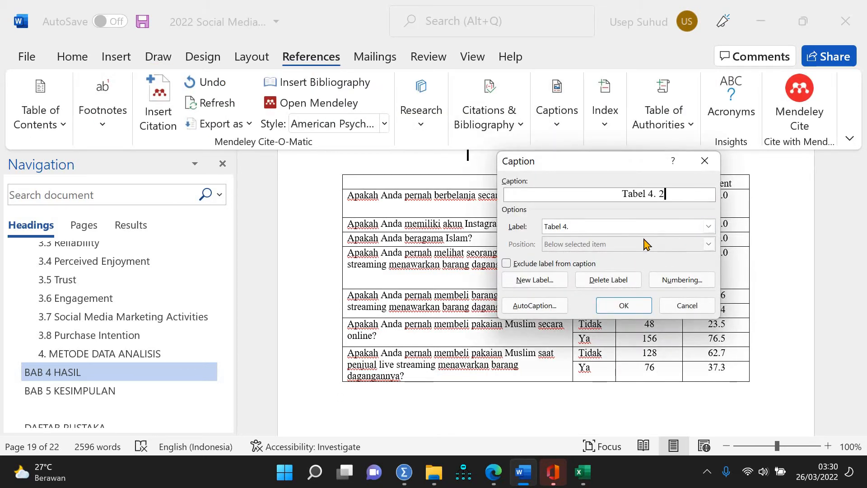
pyautogui.click(624, 302)
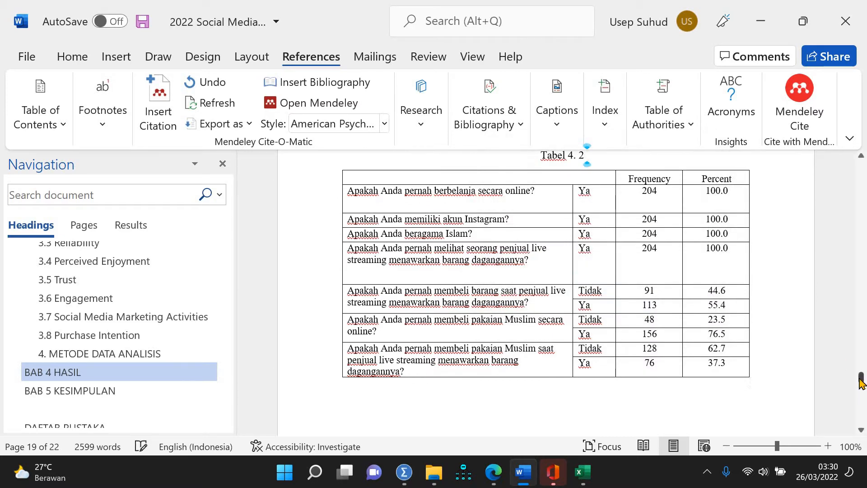
pyautogui.moveTo(860, 381); pyautogui.dragTo(860, 378)
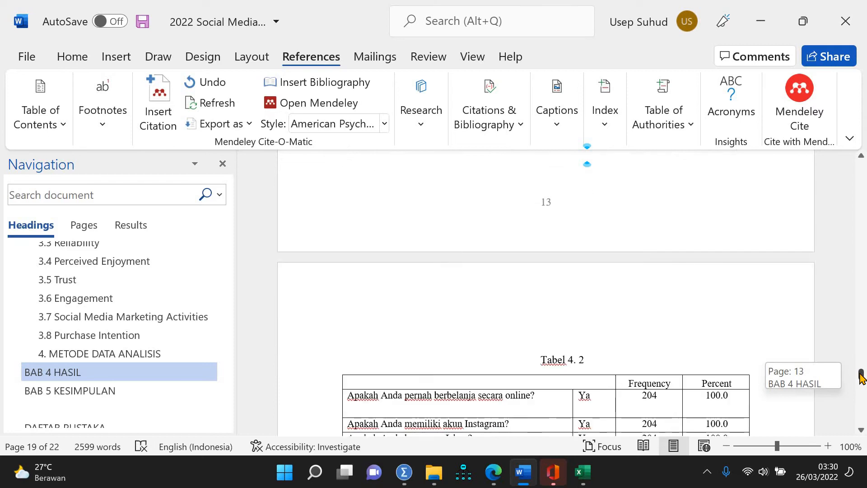
# Step: Start a paragraph above the Tabel 4. 2 caption with the text "Tabel 4.2 memperlihatkan"
pyautogui.click(527, 312)
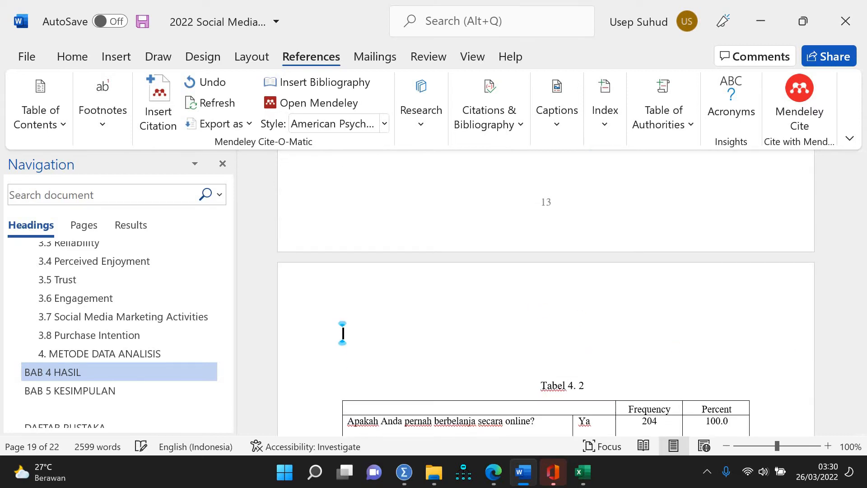
pyautogui.write('Tabel 4.2')
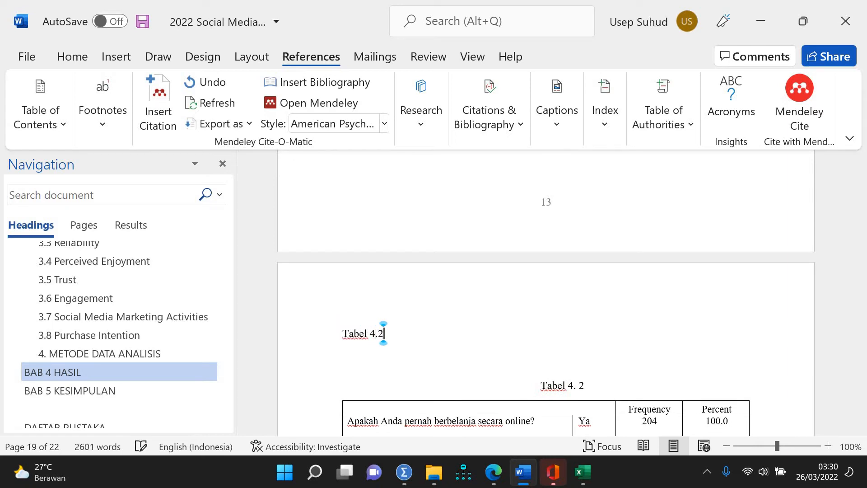
pyautogui.write('memper')
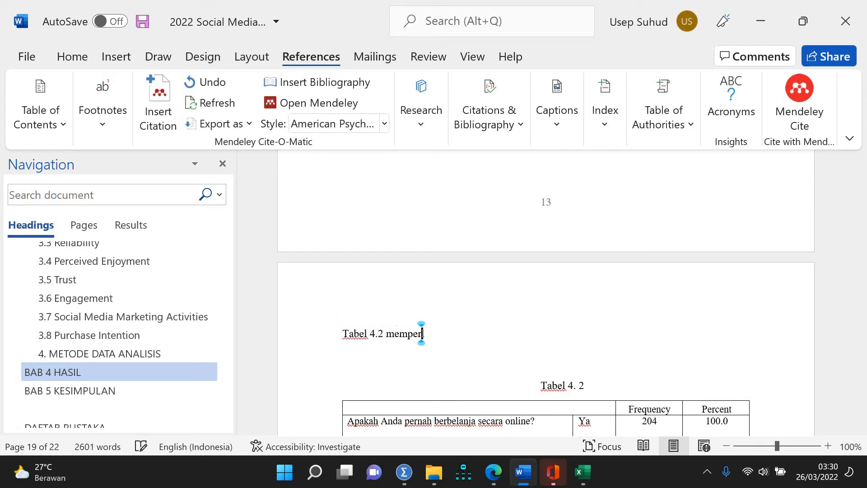
pyautogui.write('lihatkan')
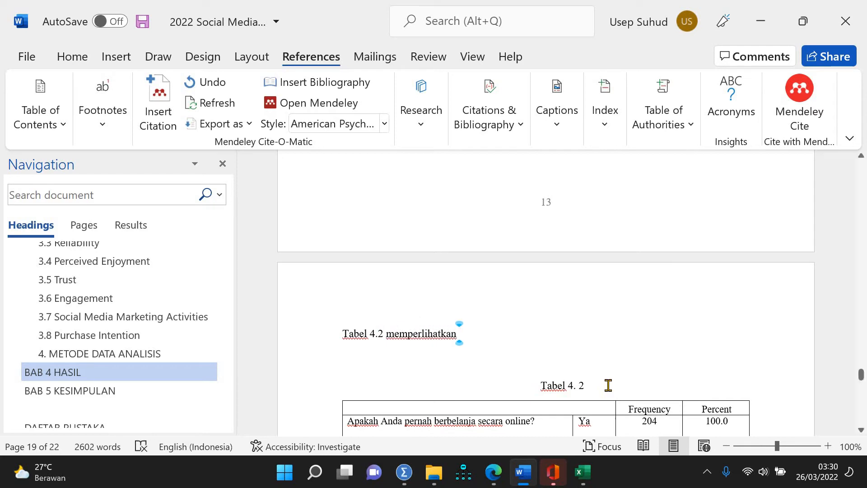
# Step: Complete the Tabel 4. 2 caption with the title "Deskripsi hasil penyaringan responden"
pyautogui.click(608, 385)
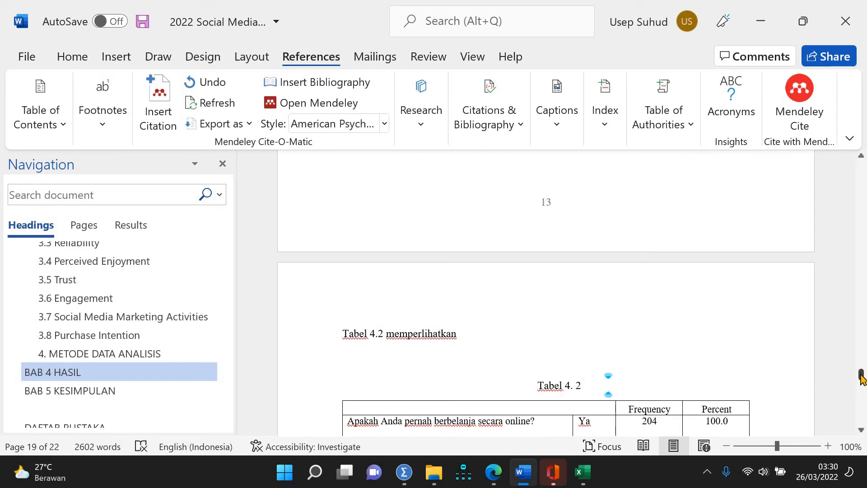
pyautogui.moveTo(863, 382); pyautogui.dragTo(862, 386)
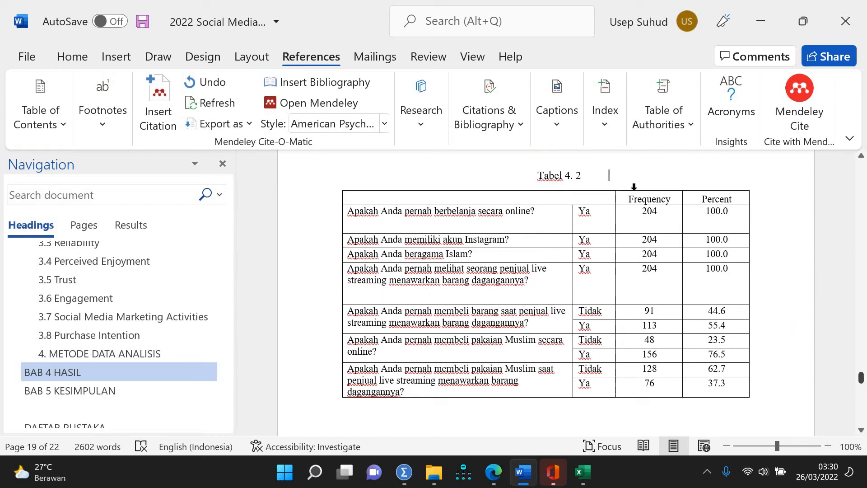
pyautogui.moveTo(588, 175); pyautogui.dragTo(637, 188)
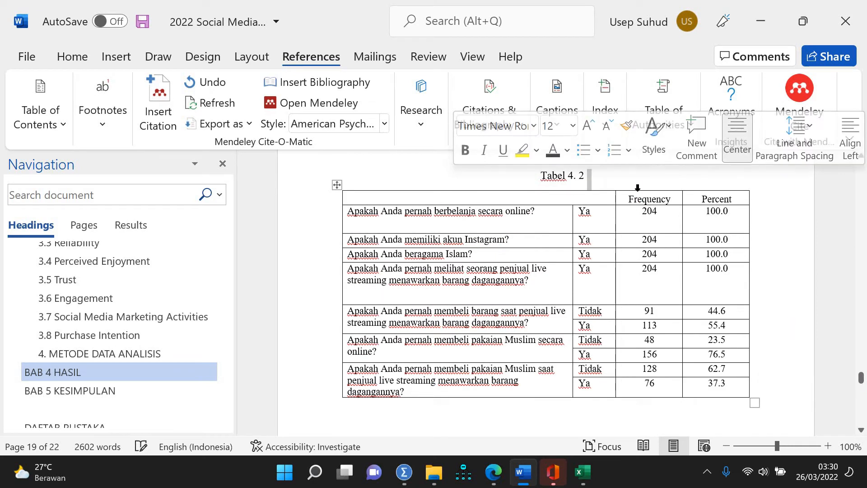
pyautogui.press('Up')
pyautogui.press('Down')
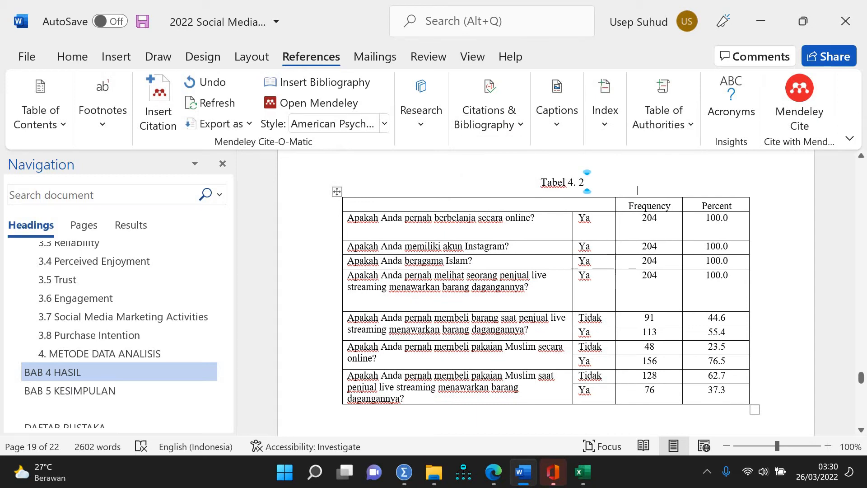
pyautogui.write('Deskirps')
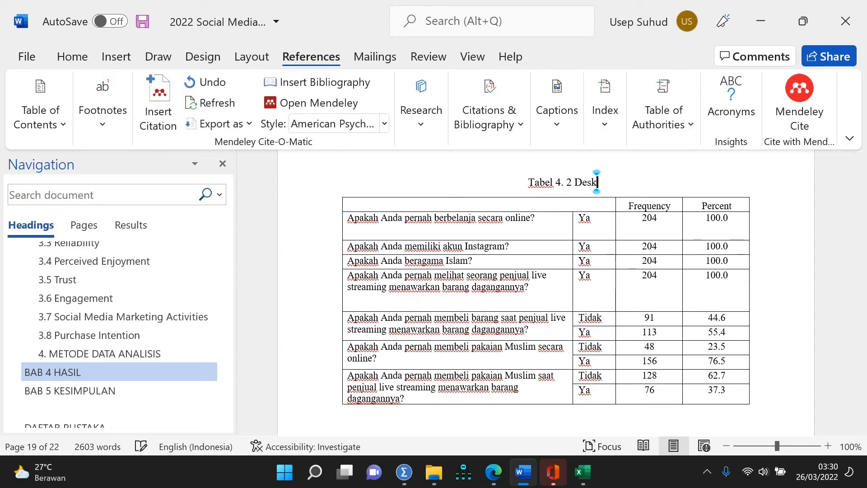
pyautogui.press('BackSpace')
pyautogui.press('BackSpace')
pyautogui.press('BackSpace')
pyautogui.press('BackSpace')
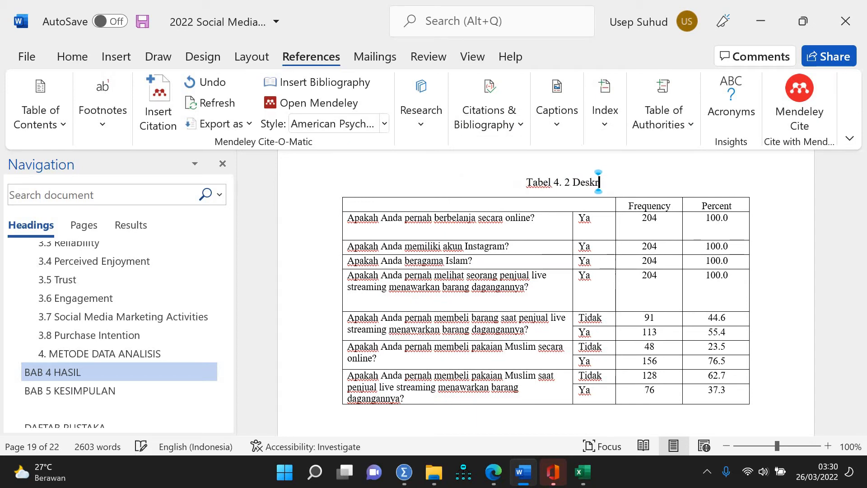
pyautogui.write('ripsi hasil ')
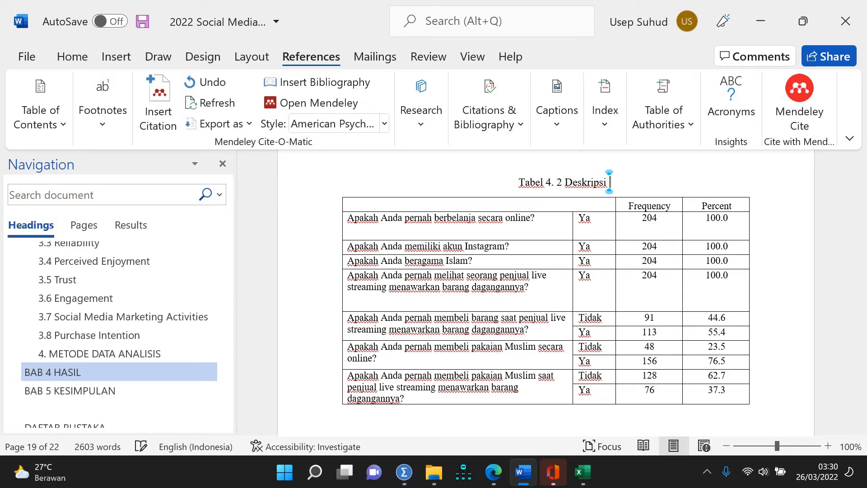
pyautogui.write('penyar')
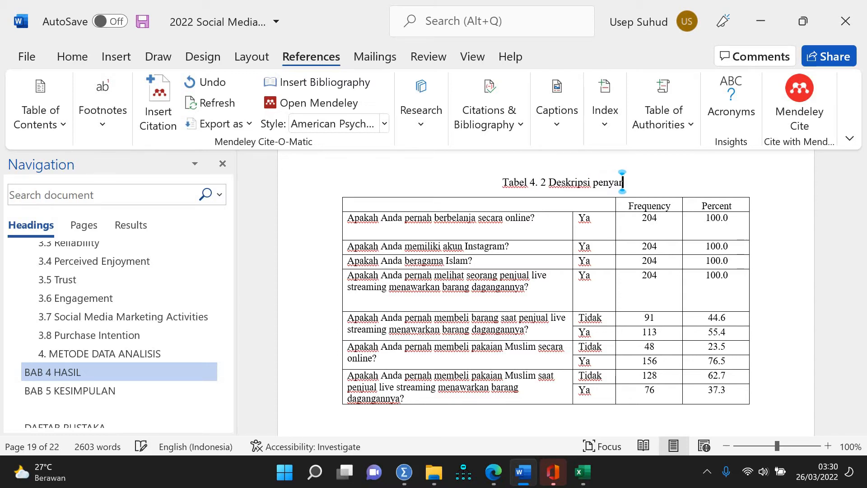
pyautogui.write('ingan')
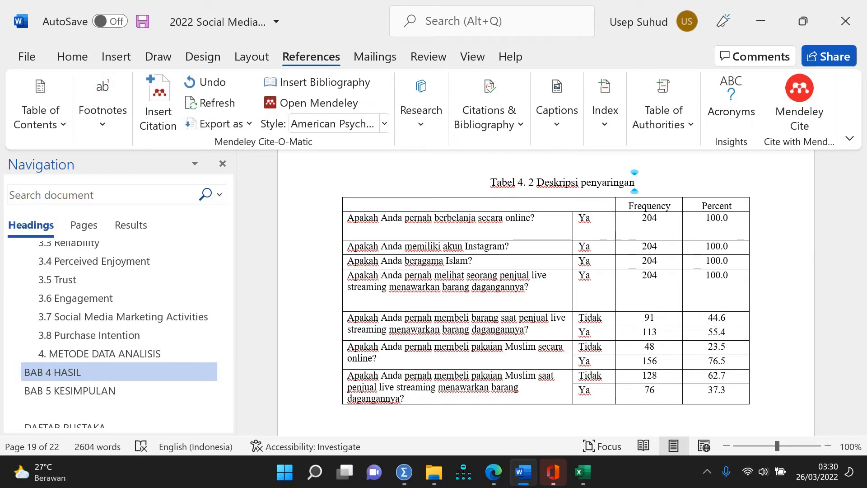
pyautogui.write(' responden')
pyautogui.click(556, 182)
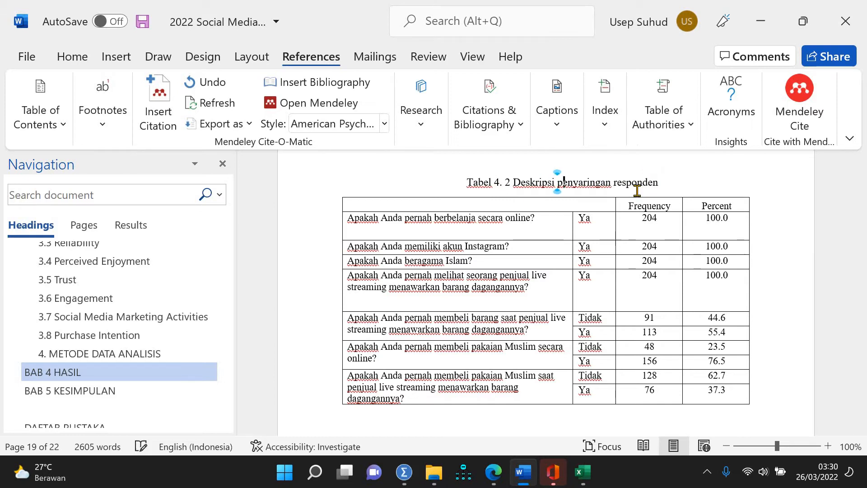
pyautogui.write('hasil l')
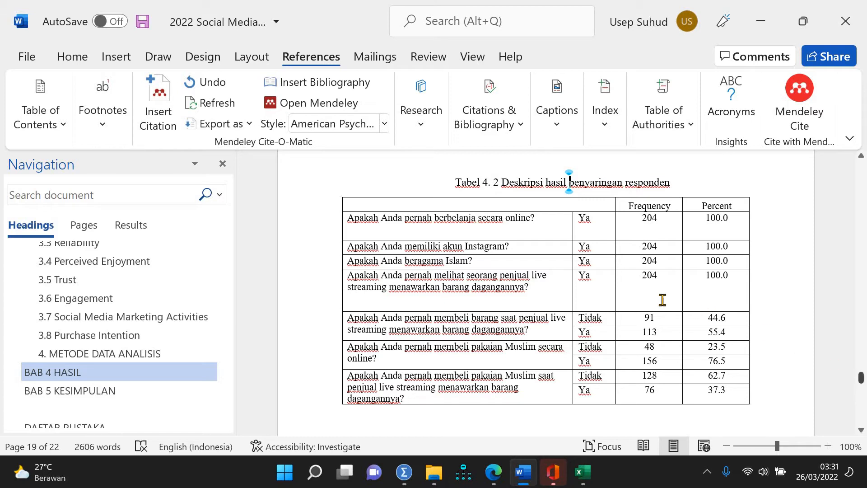
# Step: Finish the introductory sentence above the caption with "hasil penyaringan responden." after "memperlihatkan"
pyautogui.scroll(5, 659, 304)
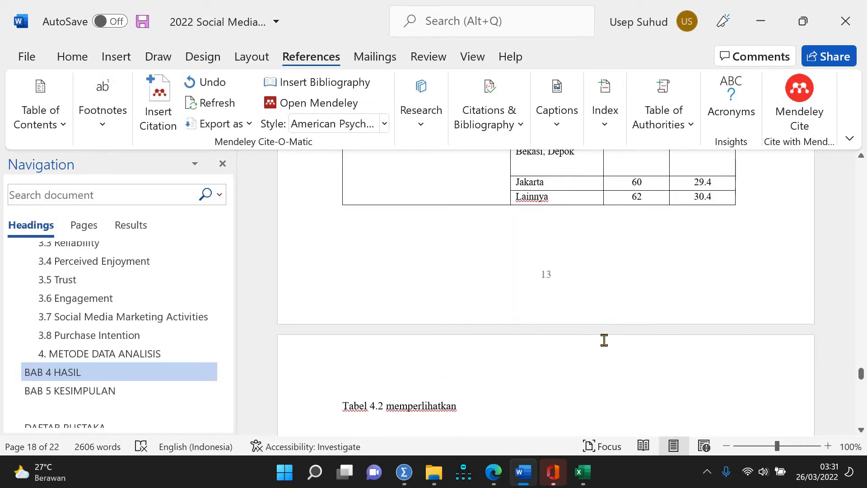
pyautogui.click(511, 407)
pyautogui.write('hasil')
pyautogui.press('BackSpace')
pyautogui.press('BackSpace')
pyautogui.press('BackSpace')
pyautogui.press('BackSpace')
pyautogui.press('BackSpace')
pyautogui.press('BackSpace')
pyautogui.write('hasil pe')
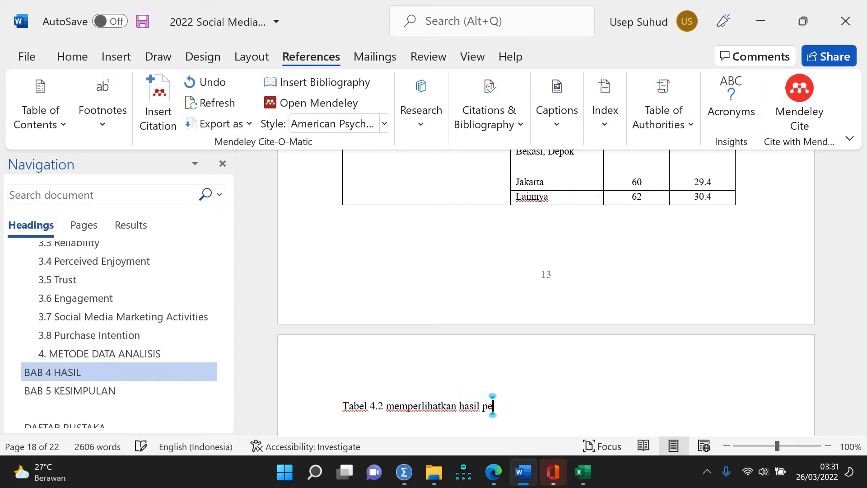
pyautogui.write('nyarinan')
pyautogui.press('BackSpace')
pyautogui.press('BackSpace')
pyautogui.press('BackSpace')
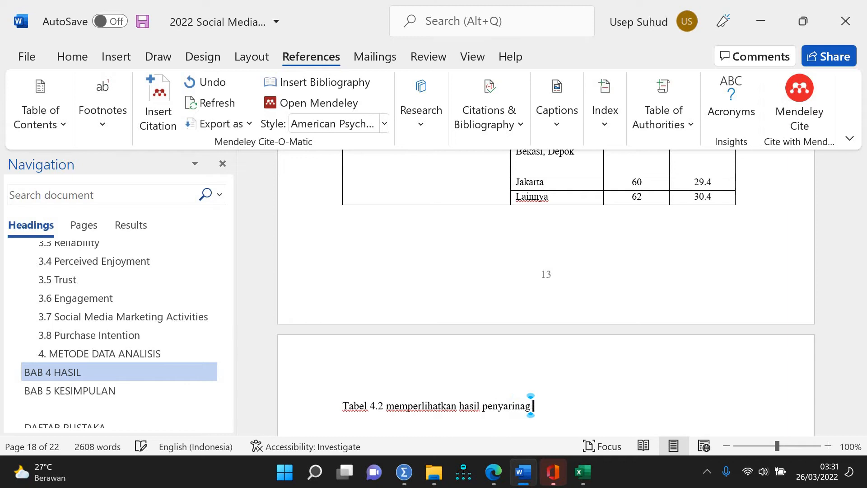
pyautogui.write('gan responden.')
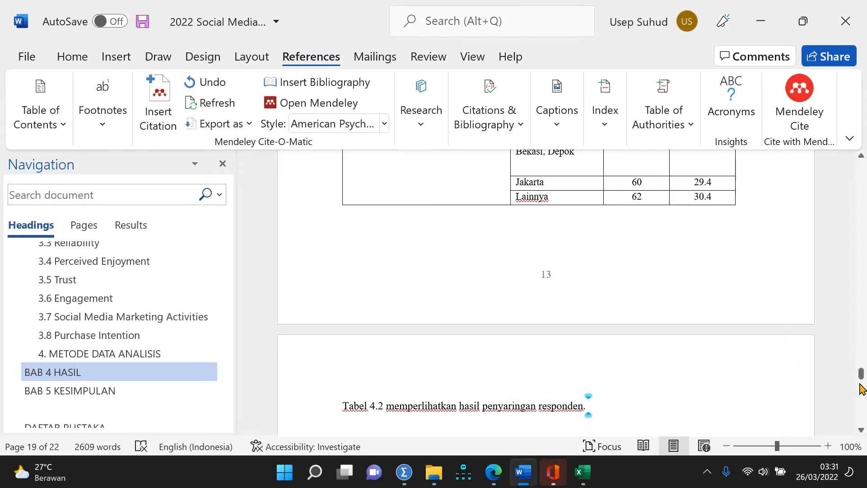
pyautogui.moveTo(861, 377); pyautogui.dragTo(862, 378)
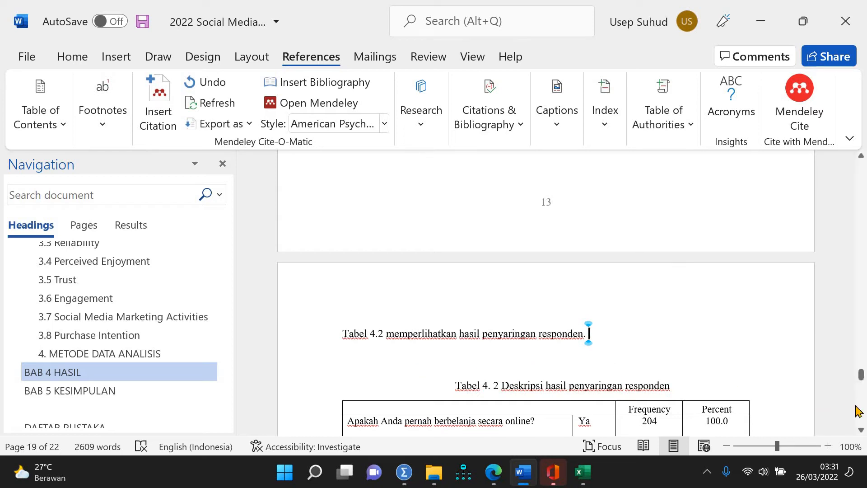
pyautogui.moveTo(861, 372); pyautogui.dragTo(862, 375)
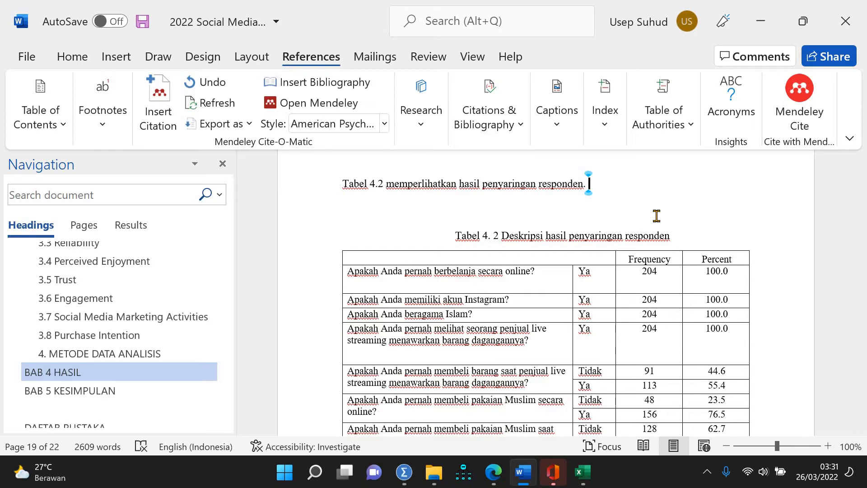
pyautogui.write('Respon')
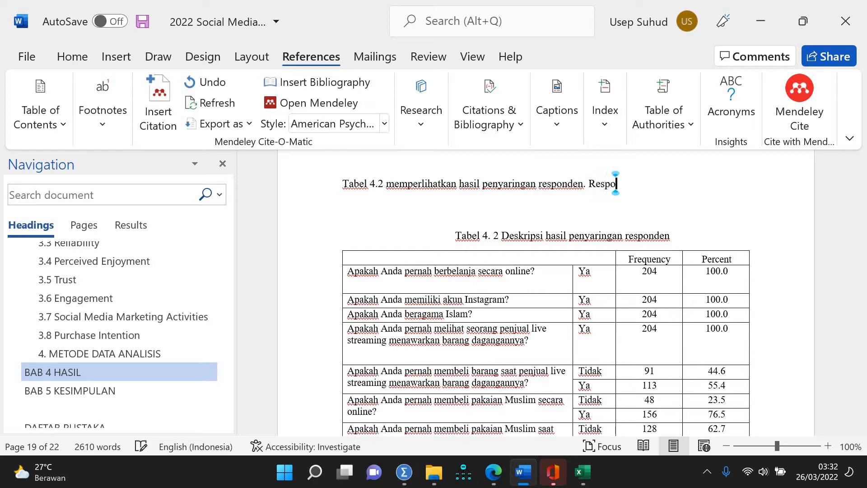
pyautogui.write('den adal')
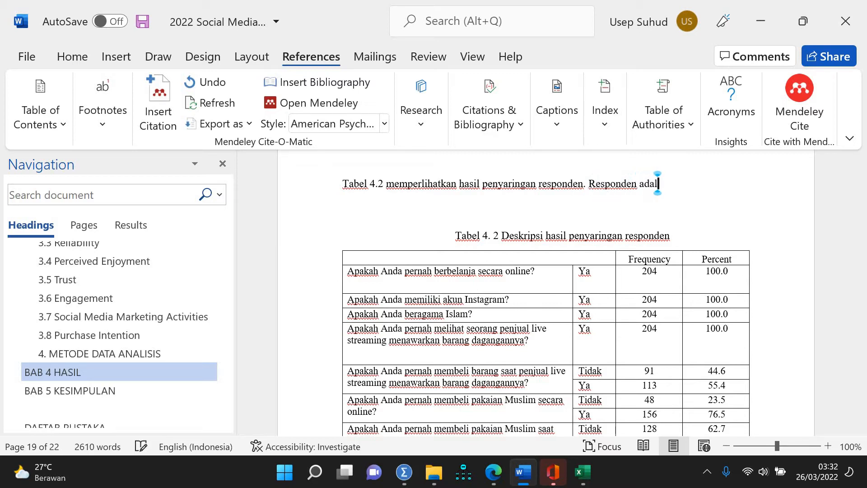
pyautogui.write('ah')
pyautogui.press('BackSpace')
pyautogui.press('BackSpace')
pyautogui.press('BackSpace')
pyautogui.press('BackSpace')
pyautogui.press('BackSpace')
pyautogui.press('BackSpace')
pyautogui.press('BackSpace')
pyautogui.press('BackSpace')
pyautogui.press('BackSpace')
pyautogui.press('BackSpace')
pyautogui.press('BackSpace')
pyautogui.press('BackSpace')
pyautogui.press('BackSpace')
pyautogui.press('BackSpace')
pyautogui.press('BackSpace')
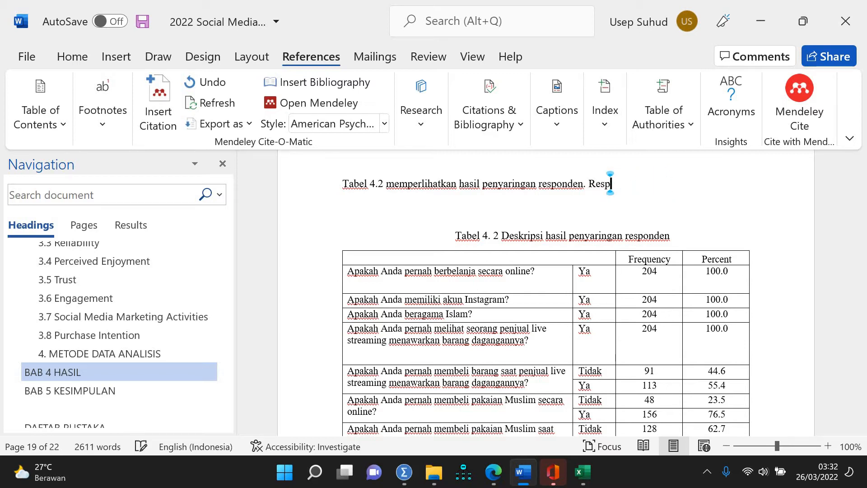
pyautogui.press('BackSpace')
# Step: Begin a second sentence in the paragraph above the caption with "Seluruh responden"
pyautogui.write('Seluru')
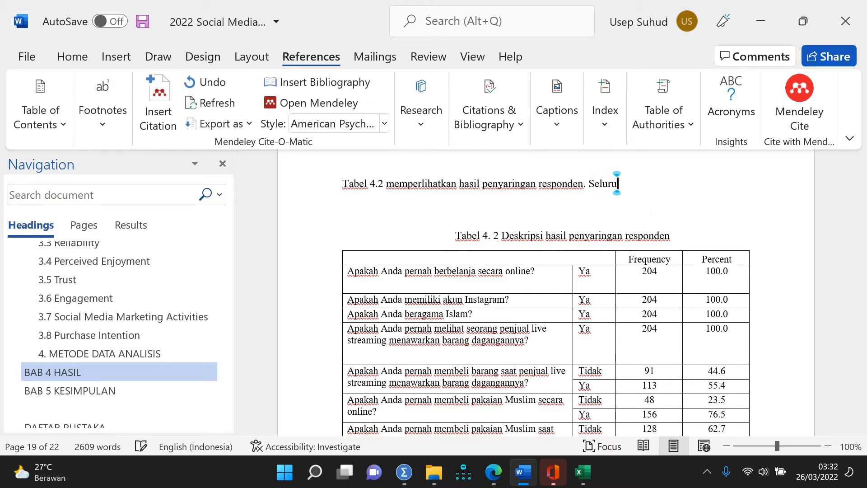
pyautogui.write('h resopnden')
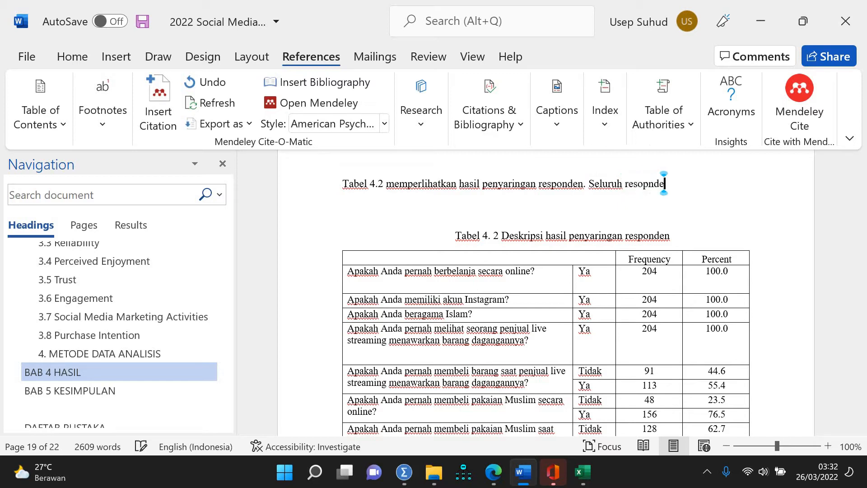
pyautogui.press('BackSpace')
pyautogui.press('BackSpace')
pyautogui.press('BackSpace')
pyautogui.press('BackSpace')
pyautogui.press('BackSpace')
pyautogui.press('BackSpace')
pyautogui.press('BackSpace')
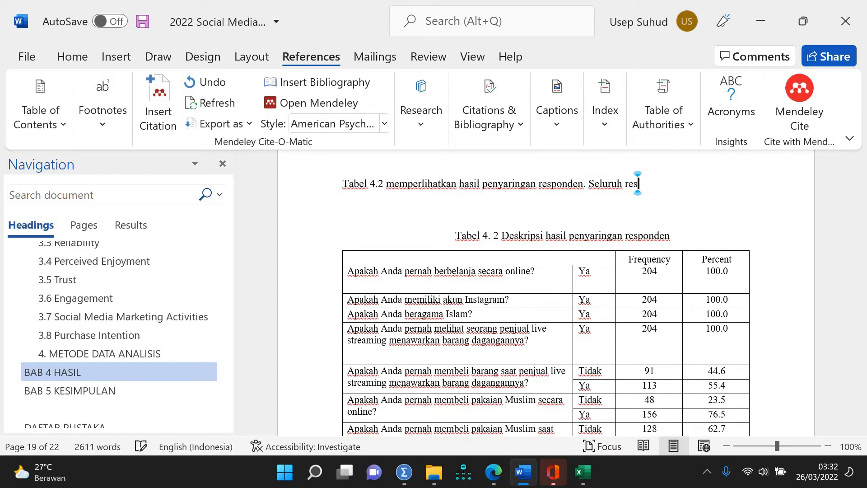
pyautogui.press('BackSpace')
pyautogui.press('BackSpace')
pyautogui.press('BackSpace')
pyautogui.press('BackSpace')
pyautogui.press('BackSpace')
pyautogui.press('BackSpace')
pyautogui.press('BackSpace')
pyautogui.press('BackSpace')
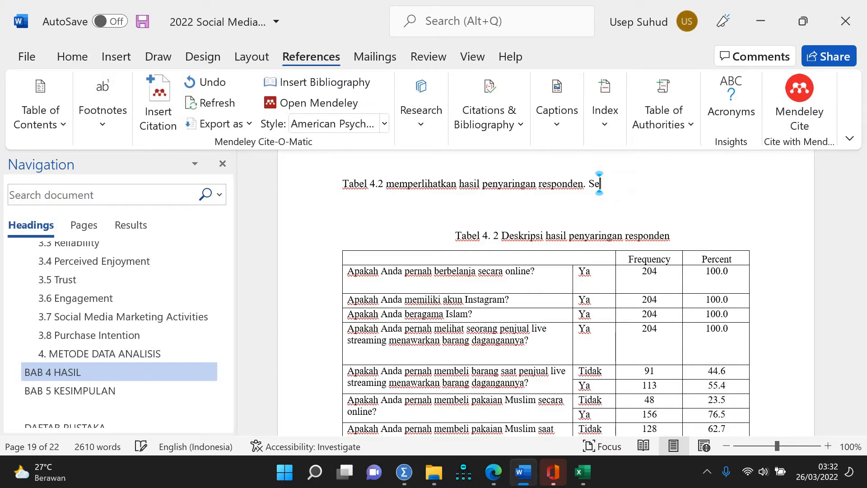
pyautogui.write('luruh responden')
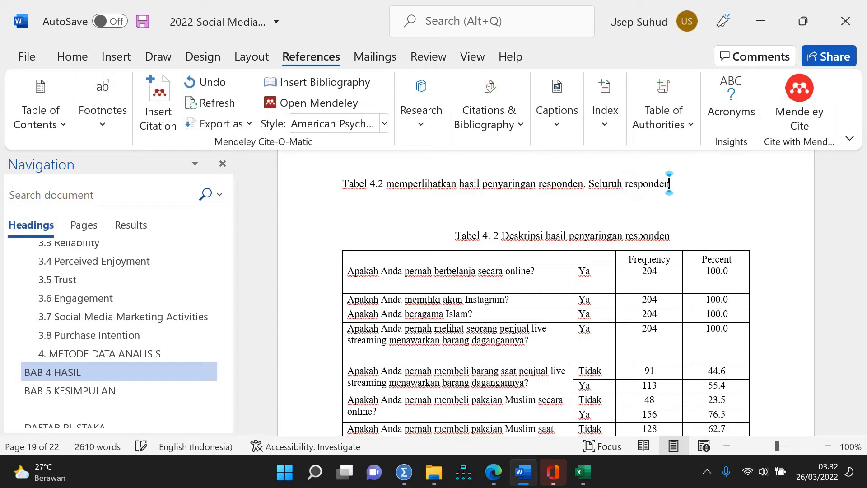
pyautogui.write(' adalah')
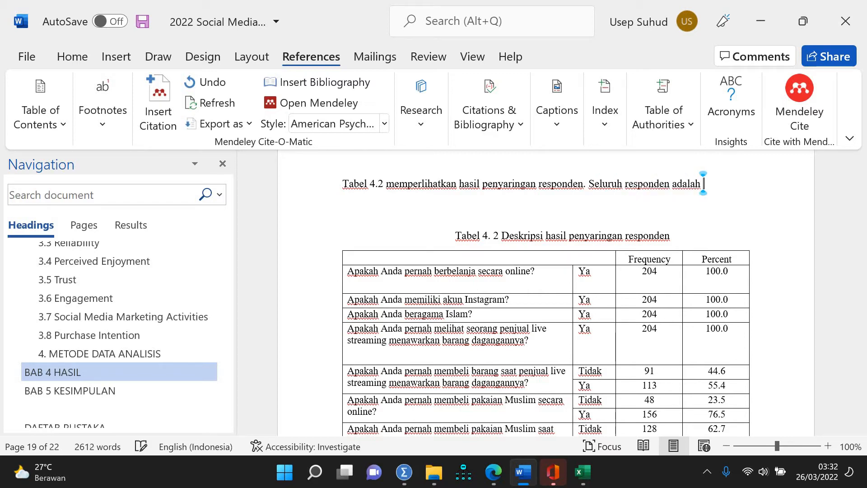
pyautogui.press('BackSpace')
pyautogui.press('BackSpace')
pyautogui.press('BackSpace')
pyautogui.press('BackSpace')
pyautogui.press('BackSpace')
pyautogui.press('BackSpace')
pyautogui.press('BackSpace')
# Step: Continue the second sentence after "Seluruh responden" with "memiliki pengalaman pernah berbelanja secara daring"
pyautogui.write('memiliki ')
pyautogui.write('pengalam')
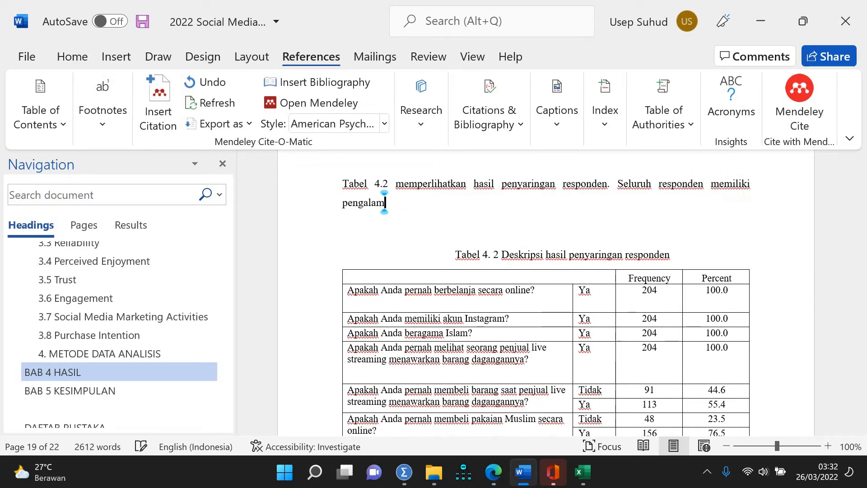
pyautogui.write('an pernah')
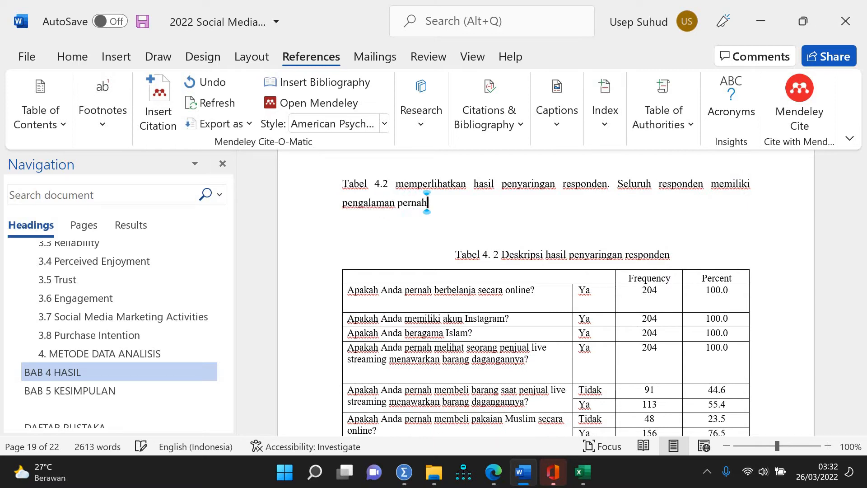
pyautogui.write(' berbelanja secara on')
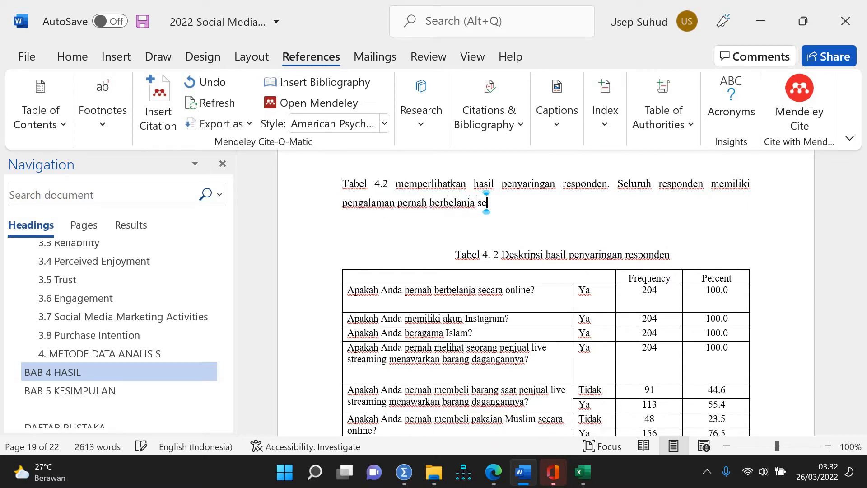
pyautogui.press('BackSpace')
pyautogui.press('BackSpace')
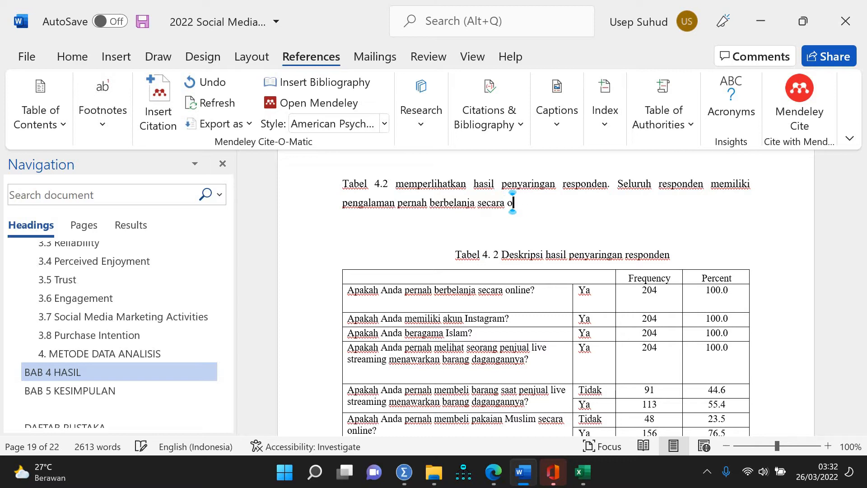
pyautogui.write('daring')
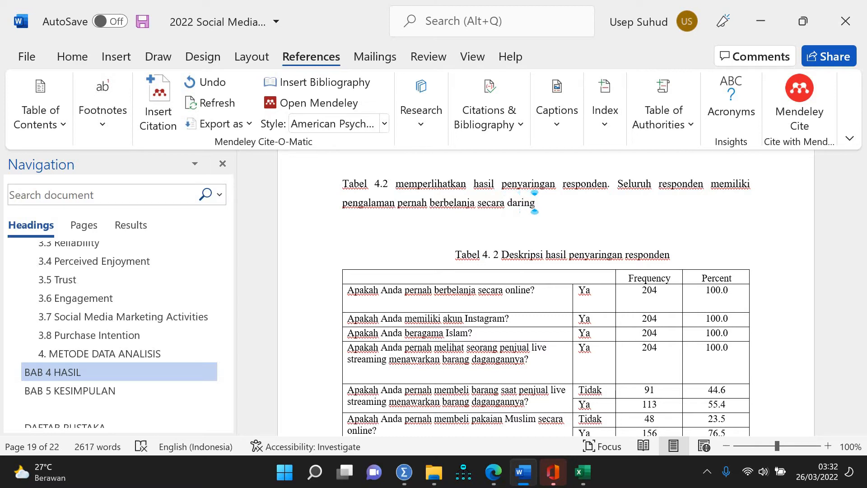
# Step: End the second sentence after "daring" with a full stop and insert "(100%)" after "Seluruh responden"
pyautogui.write(' (')
pyautogui.press('BackSpace')
pyautogui.press('BackSpace')
pyautogui.write('.')
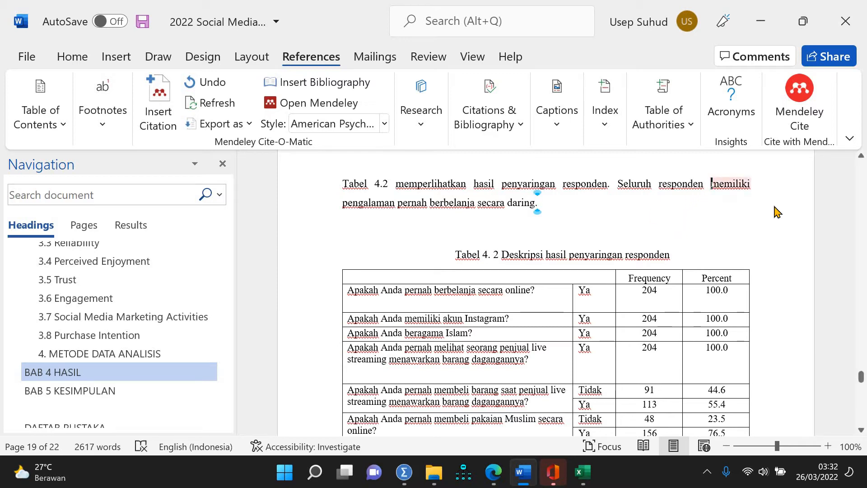
pyautogui.press('Escape')
pyautogui.write('(100')
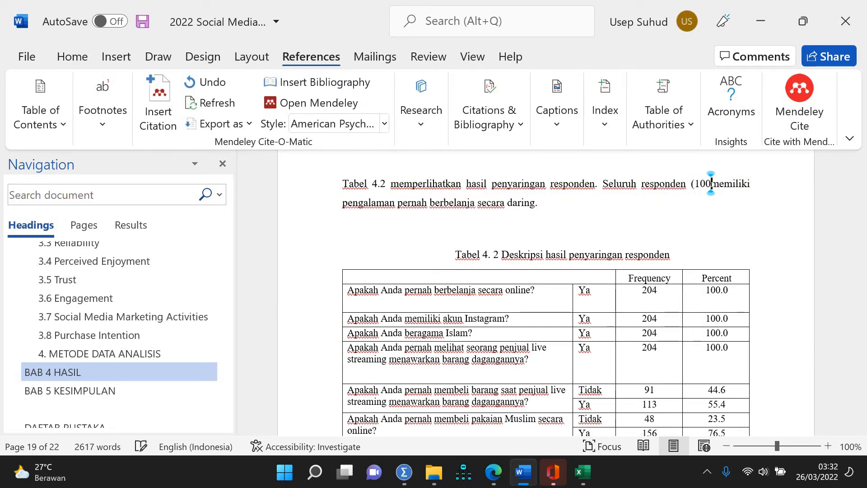
pyautogui.write('%)')
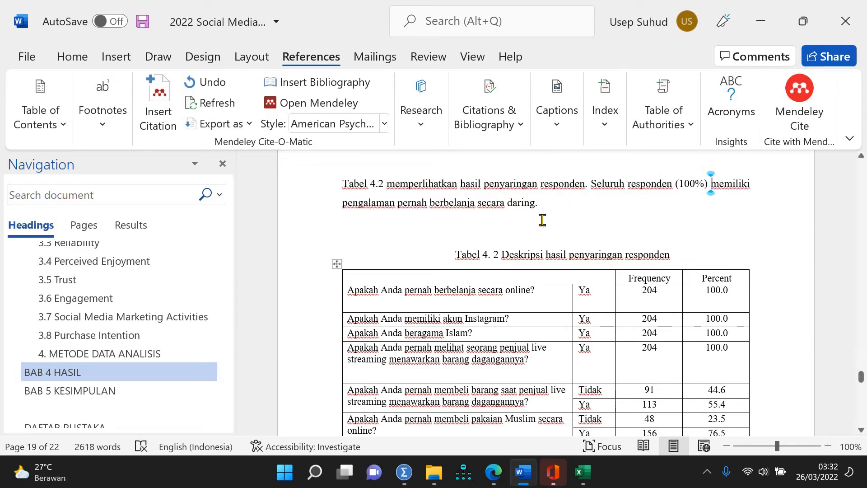
# Step: Extend the second sentence after "secara daring" with "dan memiliki akun Instagram."
pyautogui.click(598, 216)
pyautogui.press('BackSpace')
pyautogui.write('dan memiliki')
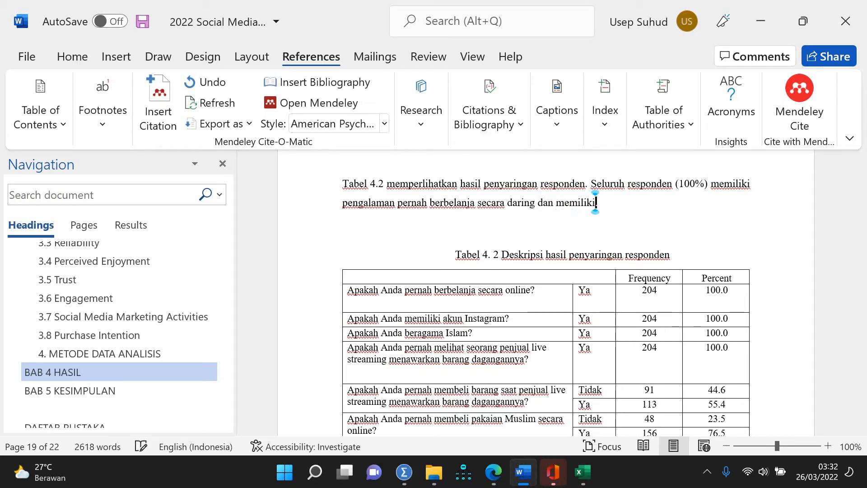
pyautogui.write(' akun I')
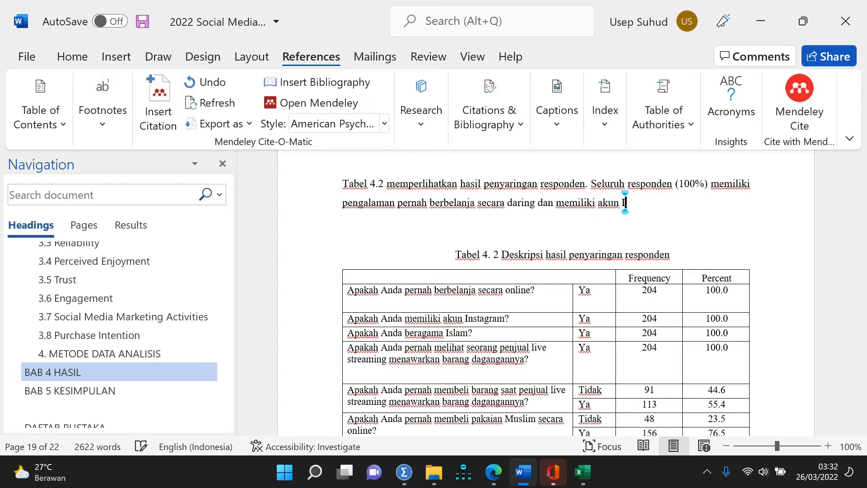
pyautogui.write('nstagra')
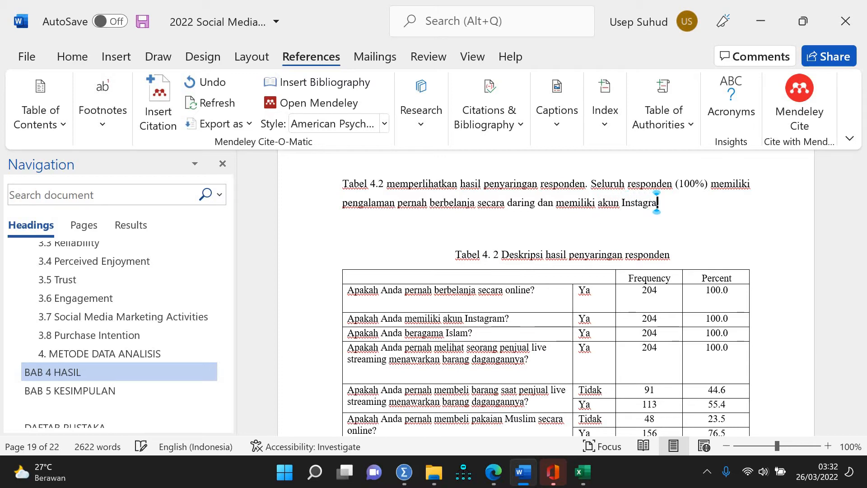
pyautogui.write('m. ')
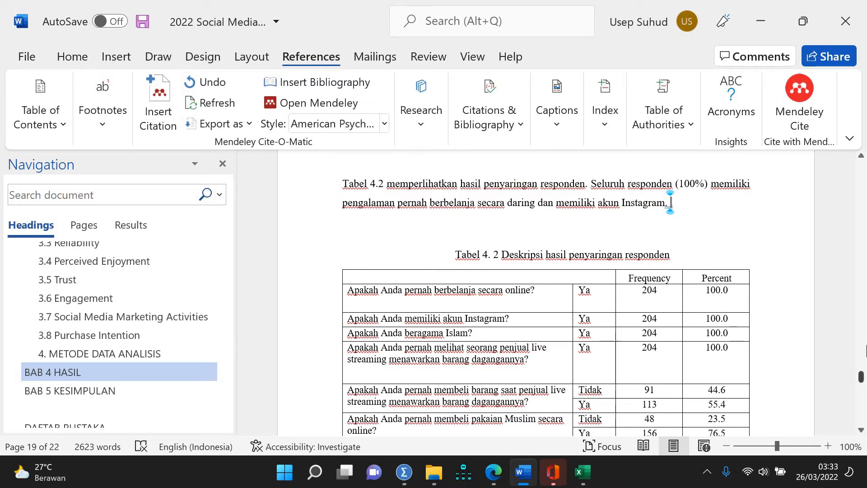
# Step: Add a third sentence to the paragraph above the table: "Selain itu, mereka juga beragama Islam."
pyautogui.write('Selain itu,')
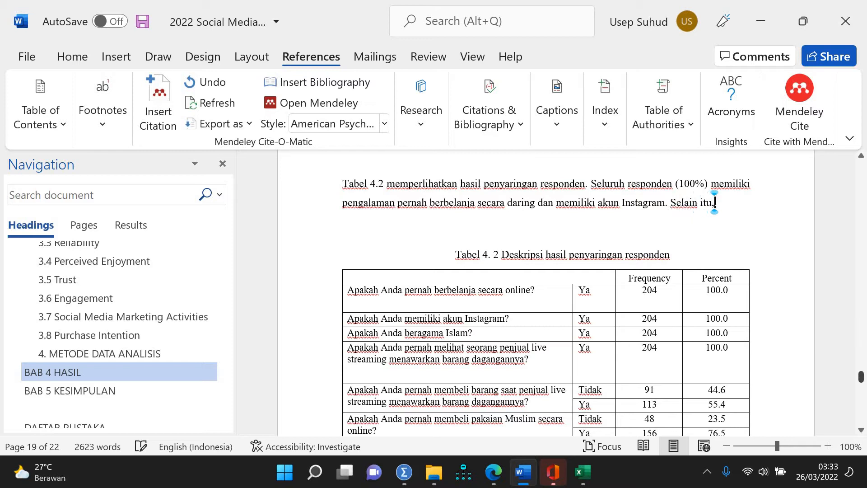
pyautogui.write(' mereka juga')
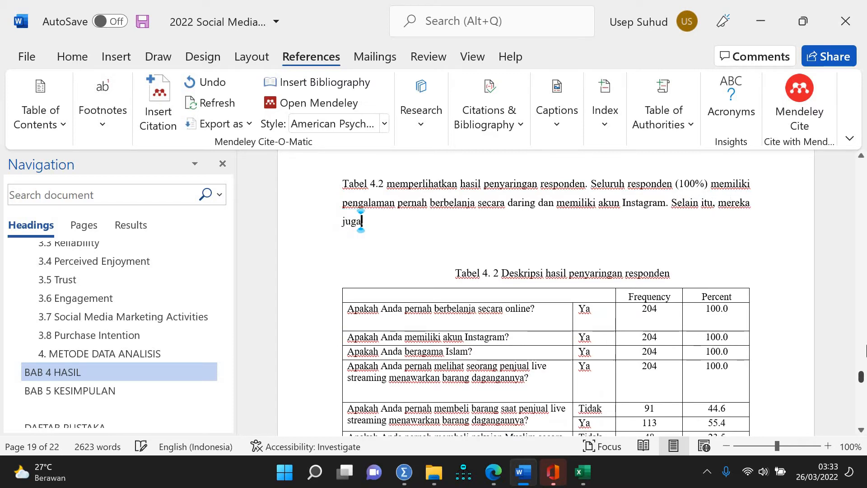
pyautogui.write(' beragama Is')
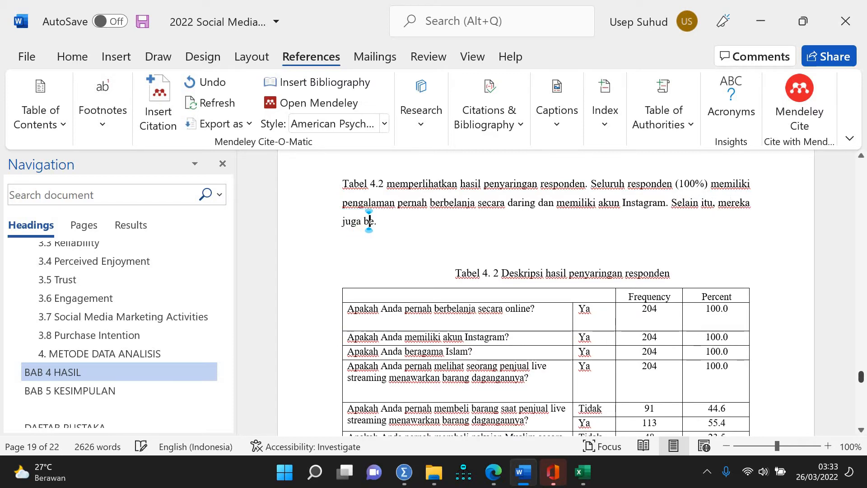
pyautogui.write('lam ')
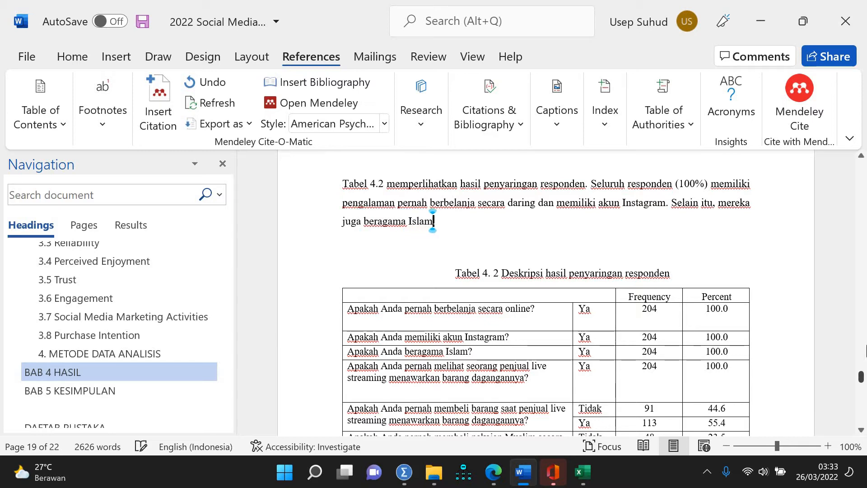
pyautogui.write('.')
# Step: Insert "(100%)" between "mereka" and "juga" in the third sentence
pyautogui.click(768, 205)
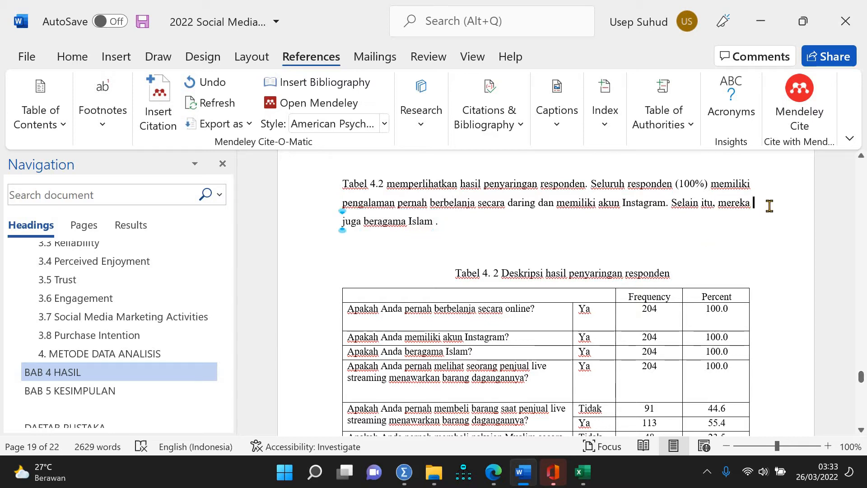
pyautogui.write('(100')
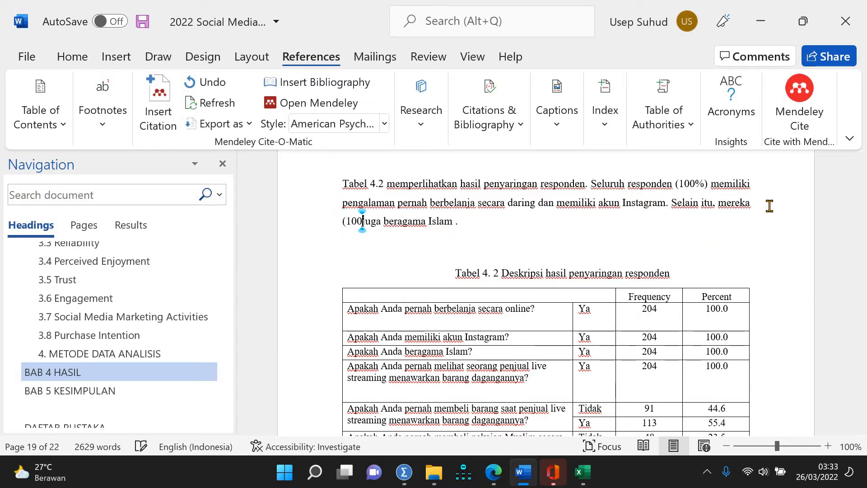
pyautogui.write('%)')
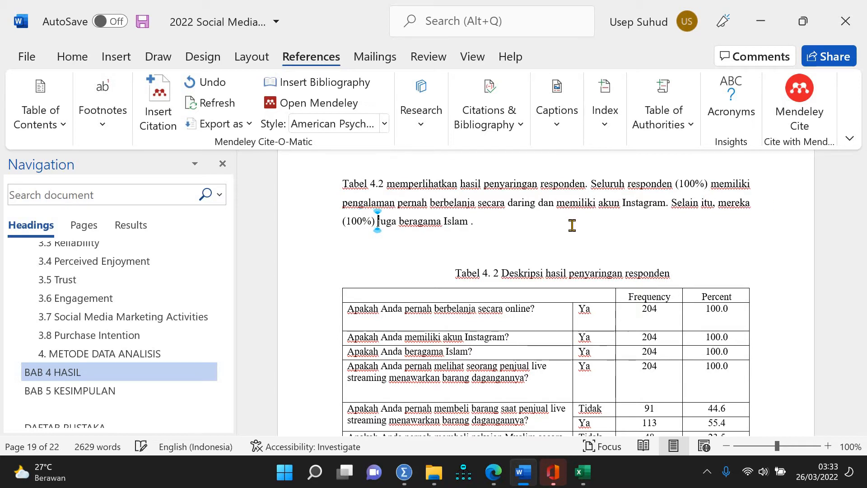
# Step: Extend the third sentence after "beragama Islam" with "dan mengaku pernah melihat seorang penjual atau lebih"
pyautogui.click(550, 221)
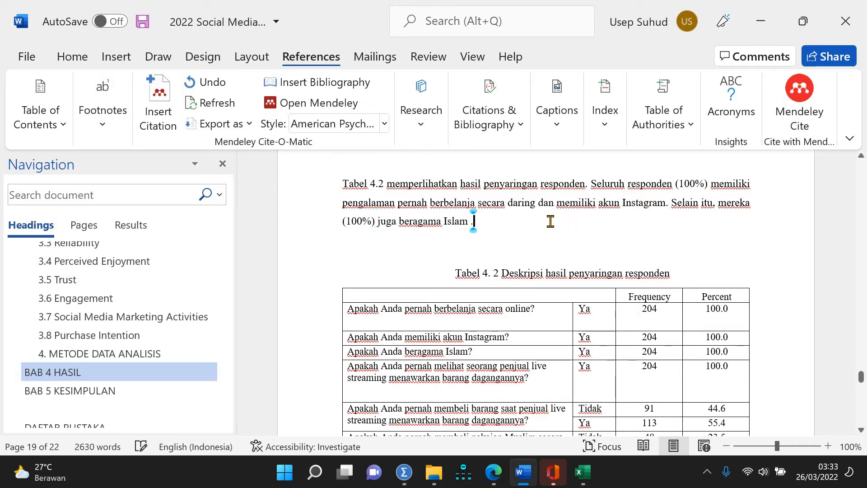
pyautogui.press('BackSpace')
pyautogui.write('dan')
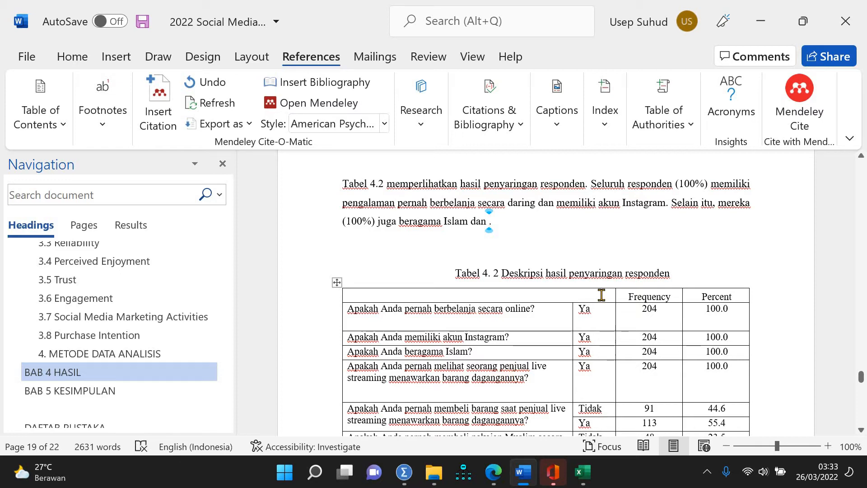
pyautogui.write('mengaku pern')
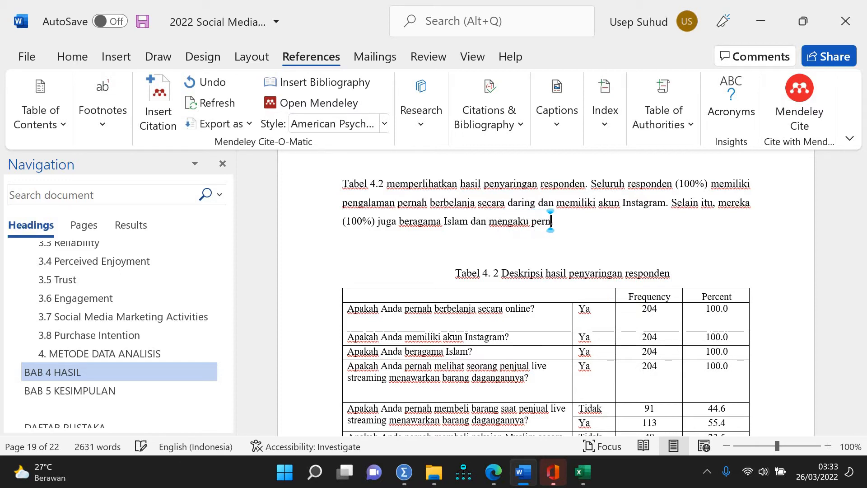
pyautogui.write('ah melihat')
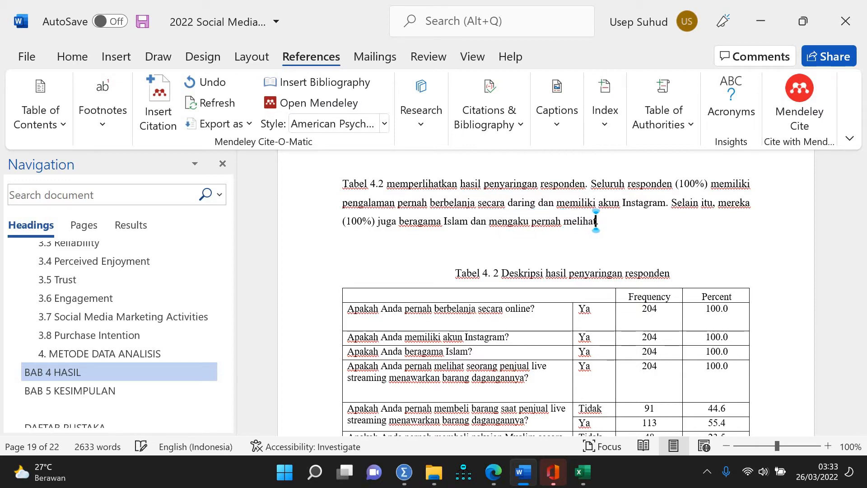
pyautogui.write(' seorang ')
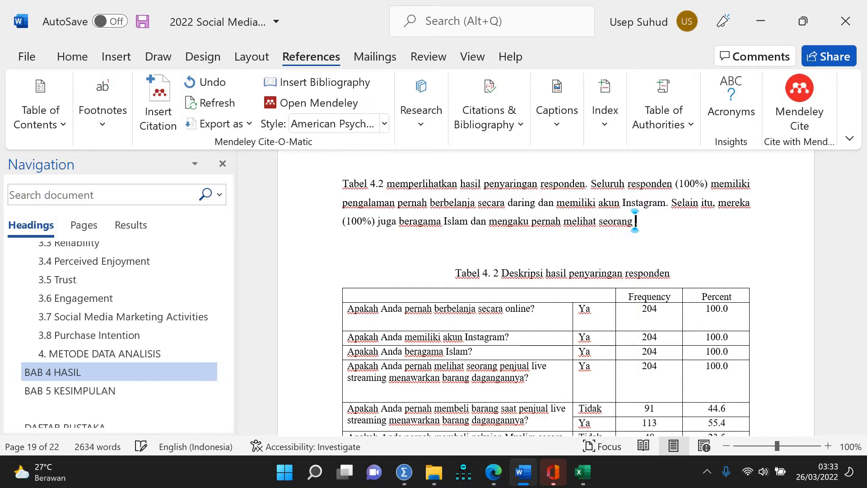
pyautogui.write('penjual (a')
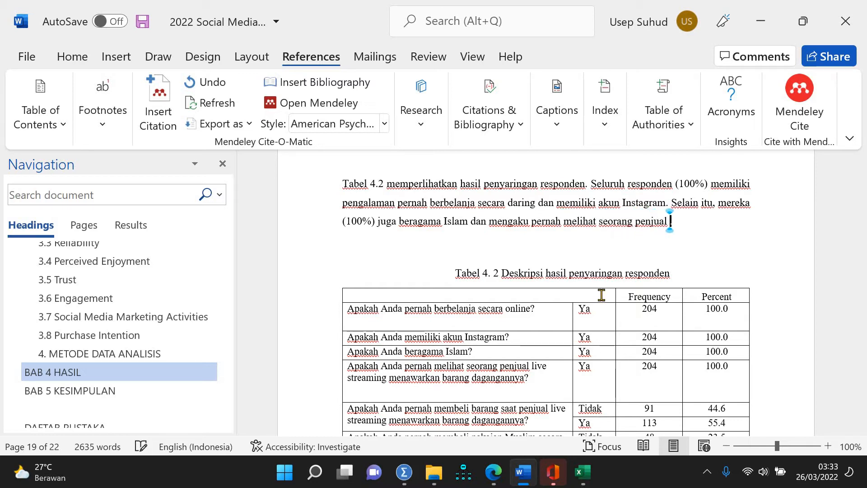
pyautogui.press('BackSpace')
pyautogui.press('BackSpace')
pyautogui.write('atau lebih')
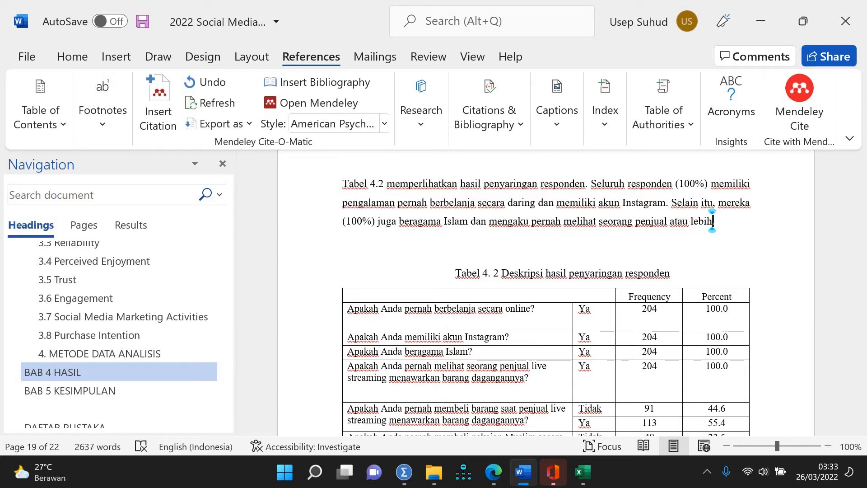
# Step: Continue the sentence after "seorang penjual atau lebih" above Tabel 4.2 with "saat mereka live streaming."
pyautogui.write(' saat')
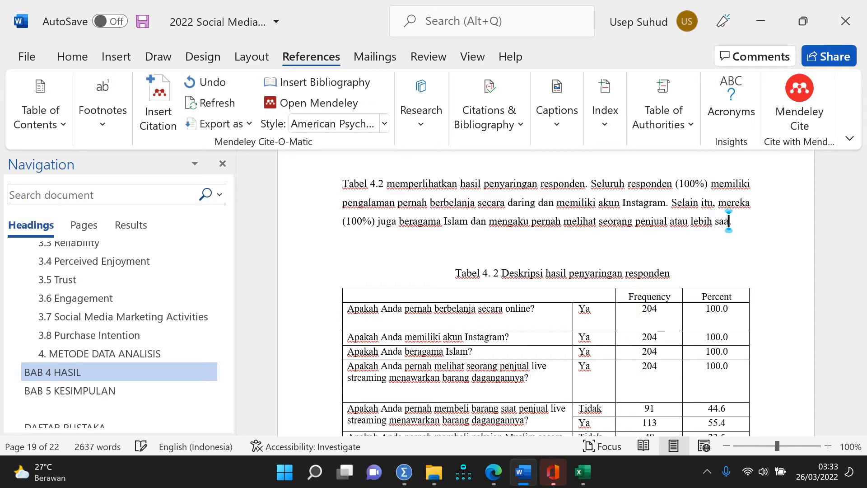
pyautogui.write(' mereka')
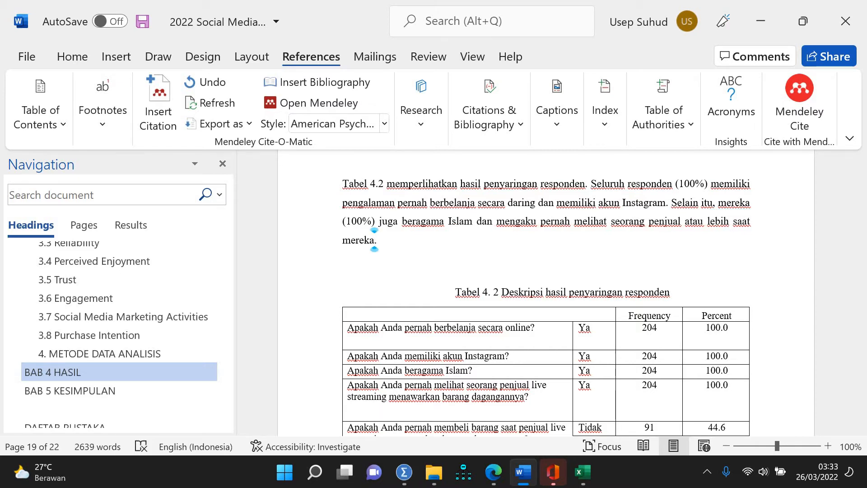
pyautogui.write(' live stre')
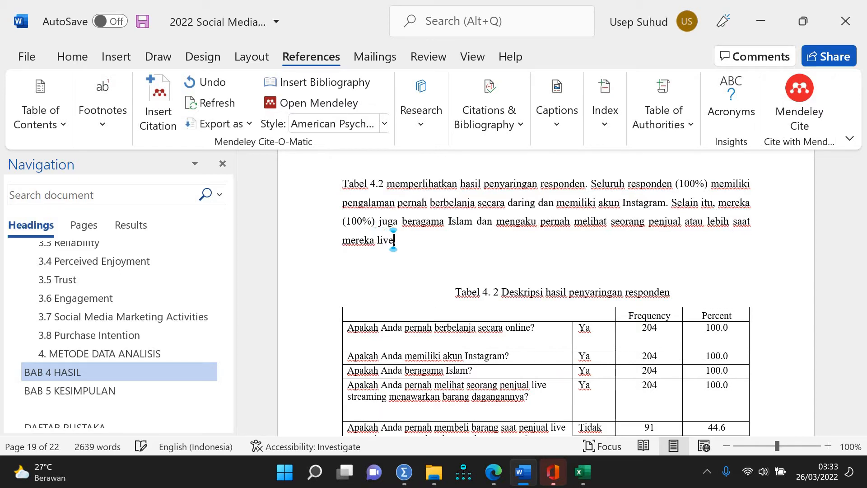
pyautogui.write('aming.')
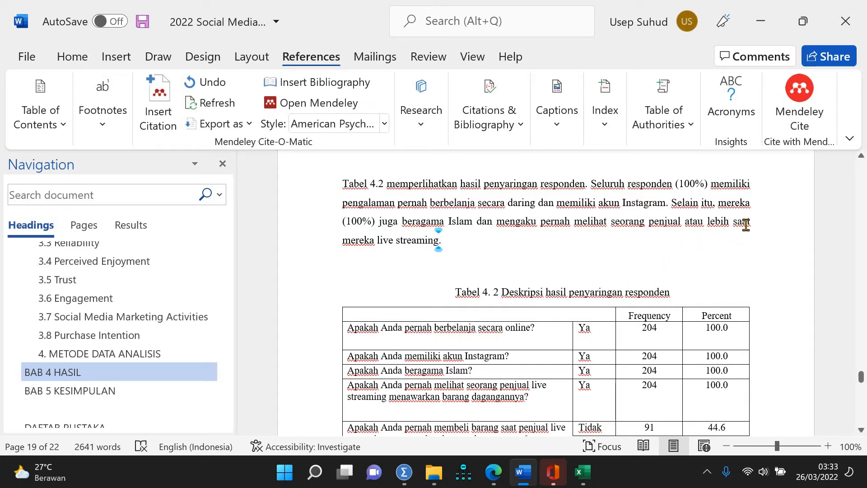
# Step: Remove "lebih saat" from the sentence and extend its ending after "live streaming" with "menawarkan barang dagangannya."
pyautogui.moveTo(752, 223); pyautogui.dragTo(715, 225)
pyautogui.press('Delete')
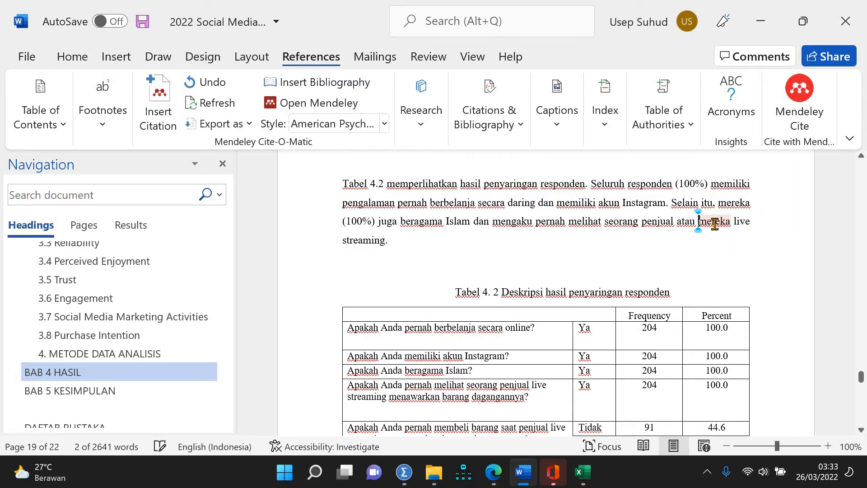
pyautogui.click(485, 236)
pyautogui.write('menawark')
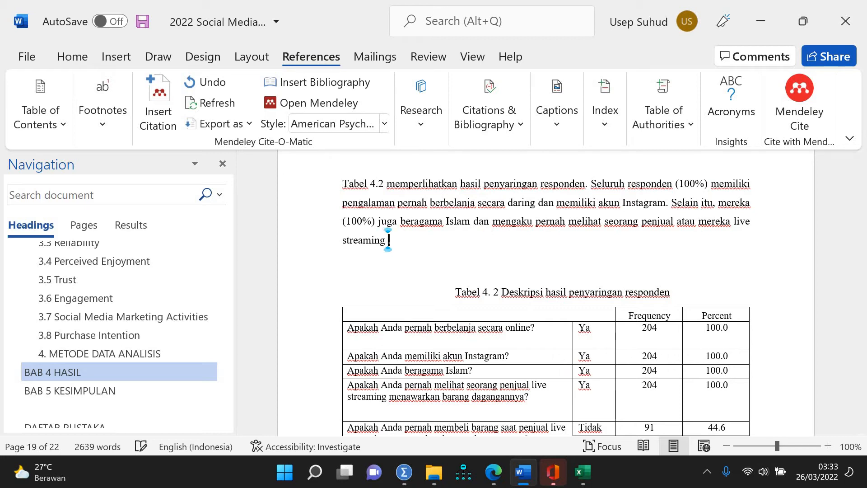
pyautogui.write('an')
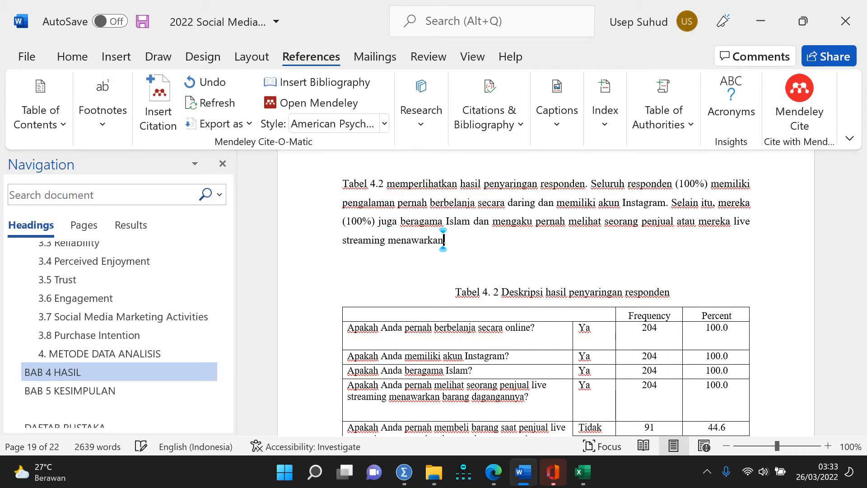
pyautogui.write(' barang daga')
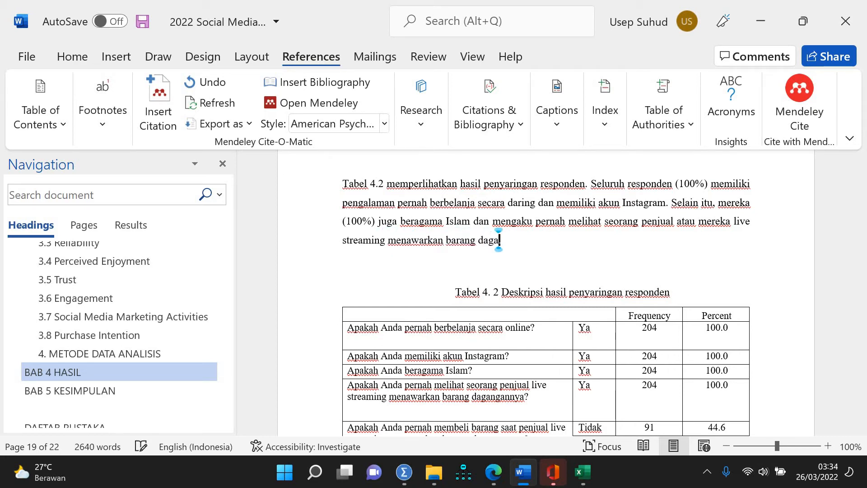
pyautogui.write('ngannya.')
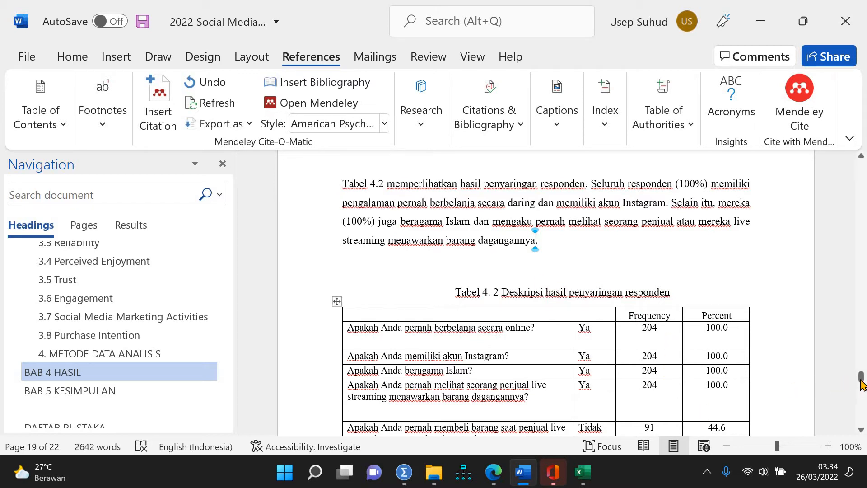
# Step: Start a new sentence after "dagangannya." with the words "Sembilan puluh datu orang (44.6%)"
pyautogui.moveTo(861, 378); pyautogui.dragTo(861, 379)
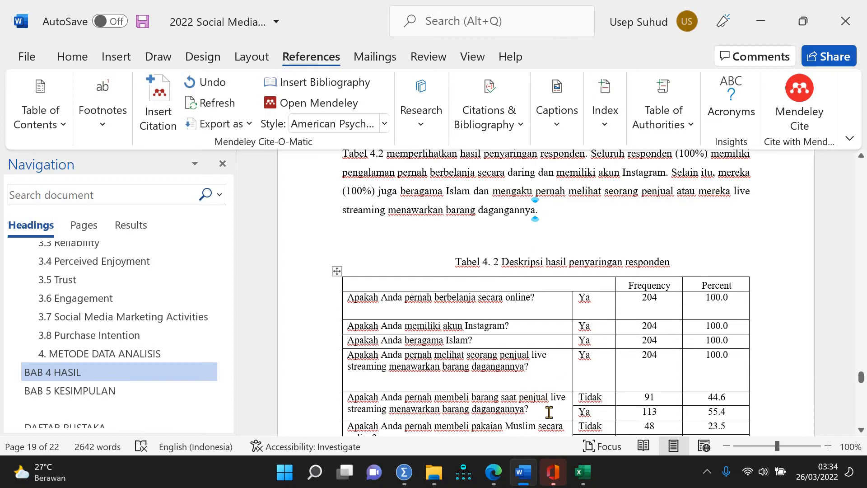
pyautogui.click(591, 217)
pyautogui.click(588, 210)
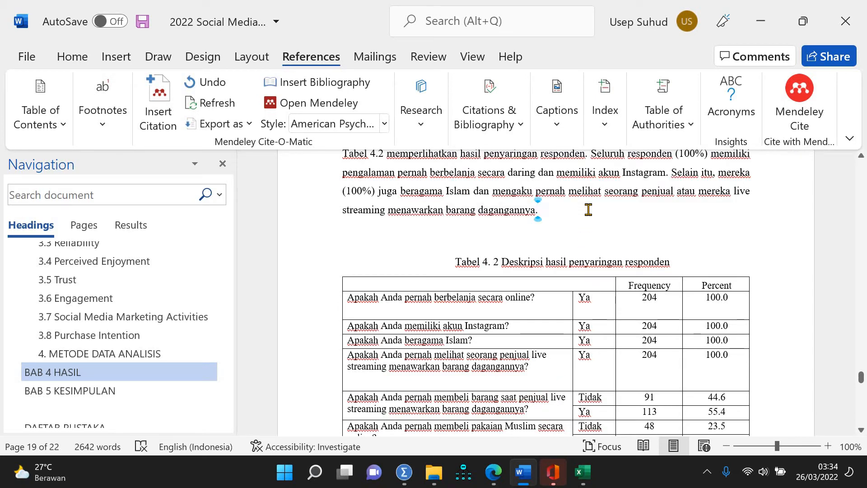
pyautogui.press('Down')
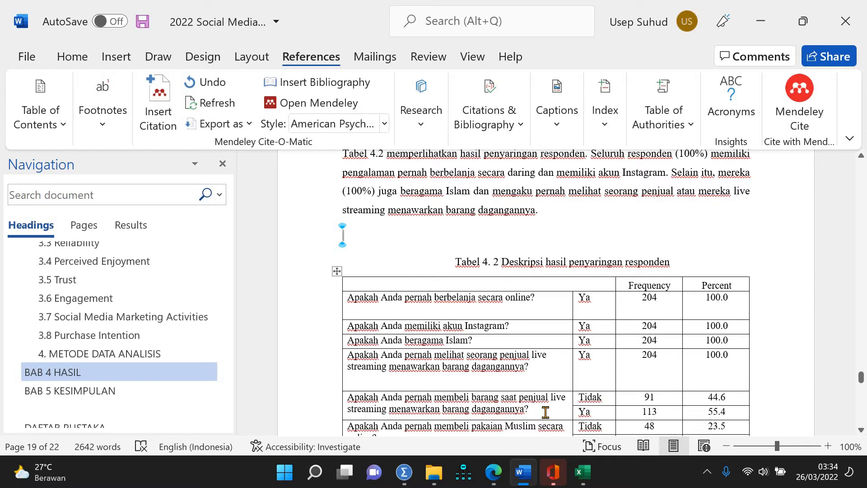
pyautogui.click(577, 208)
pyautogui.write('91')
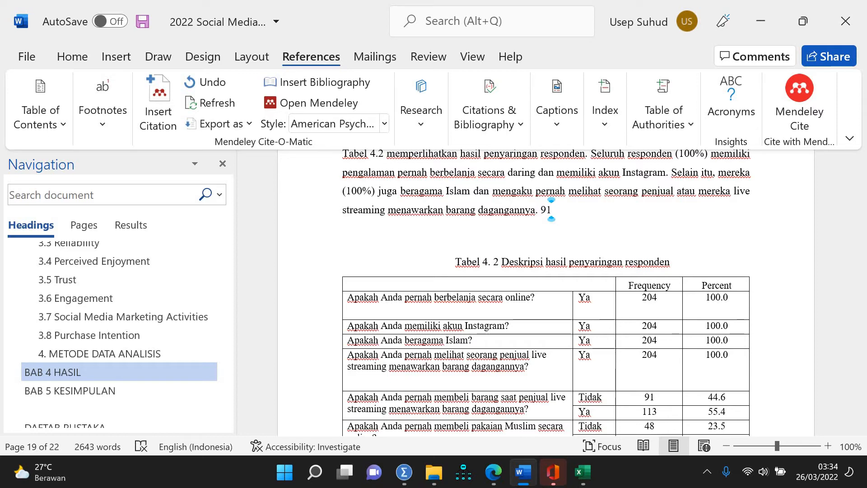
pyautogui.press('BackSpace')
pyautogui.press('BackSpace')
pyautogui.write('Sembilan puli')
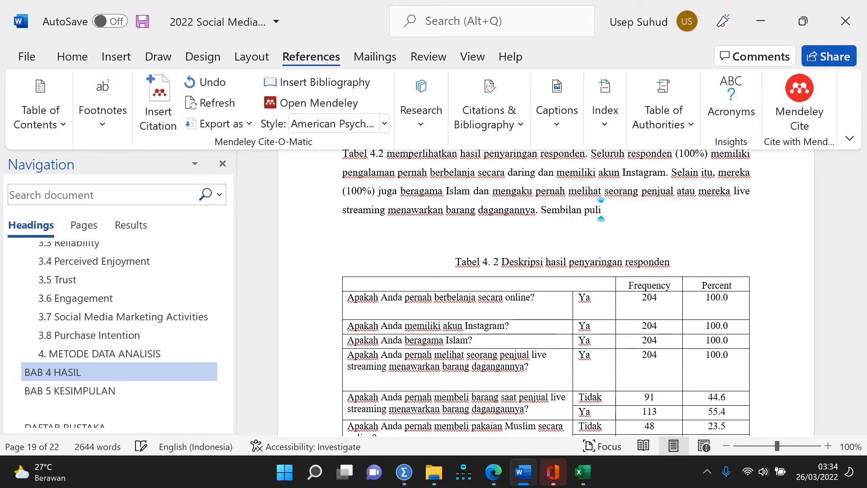
pyautogui.press('BackSpace')
pyautogui.write('uh da')
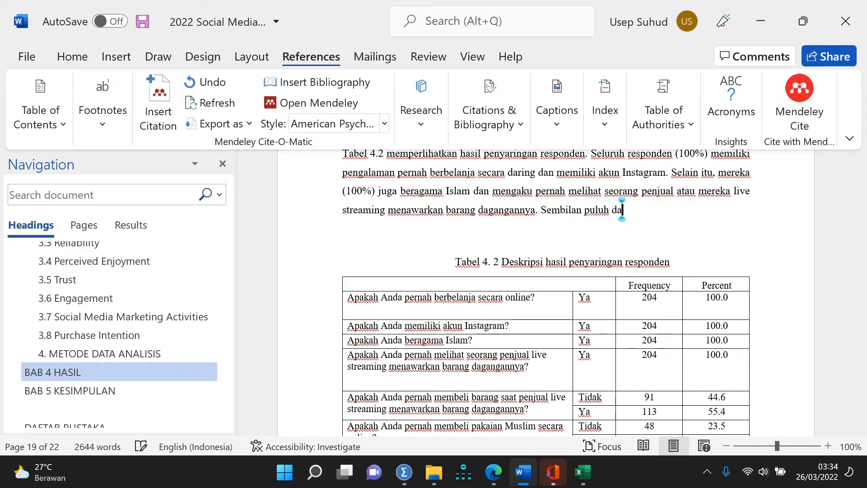
pyautogui.write('tu orang (')
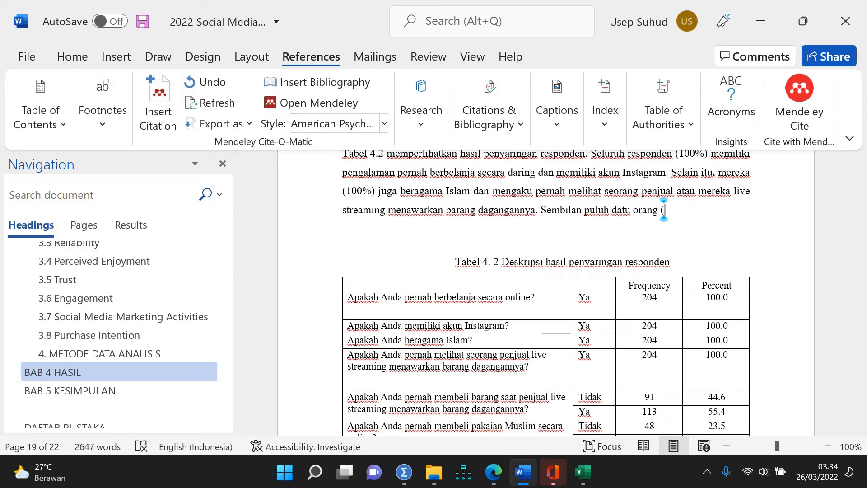
pyautogui.write('44.6%')
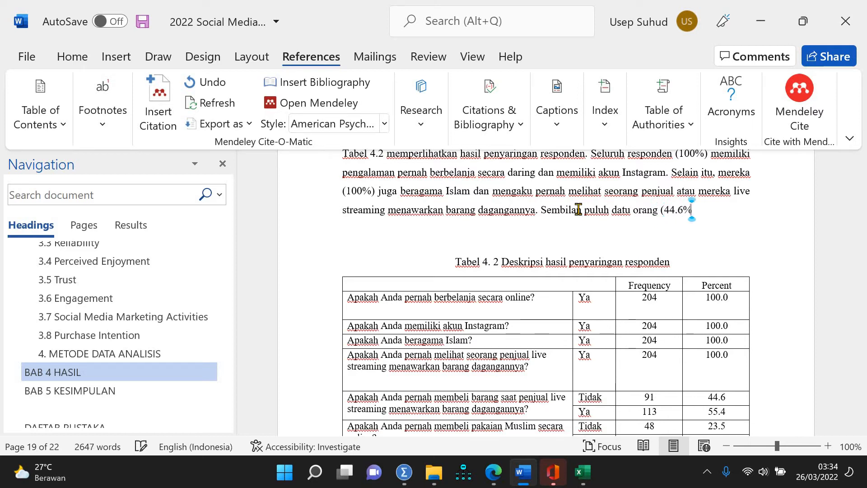
pyautogui.write(')')
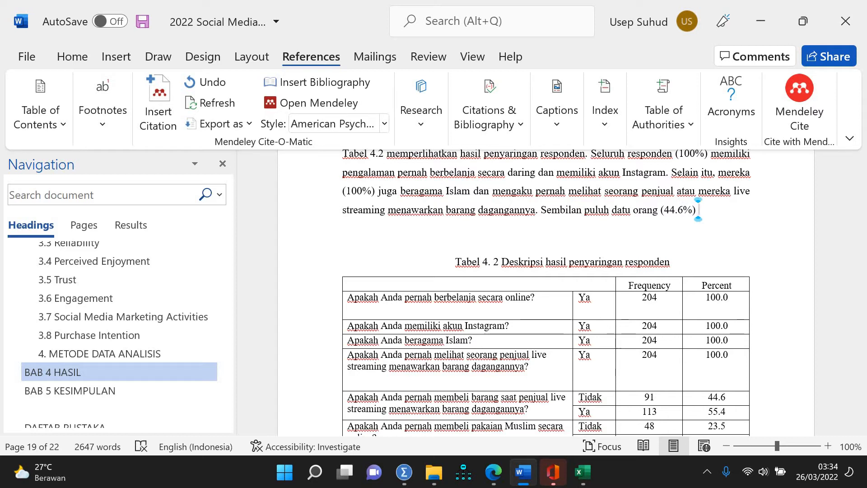
# Step: Complete the sentence after "(44.6%)" with "pernah membeli barang saat penjual melakukan live streaming."
pyautogui.write(' pernah membe')
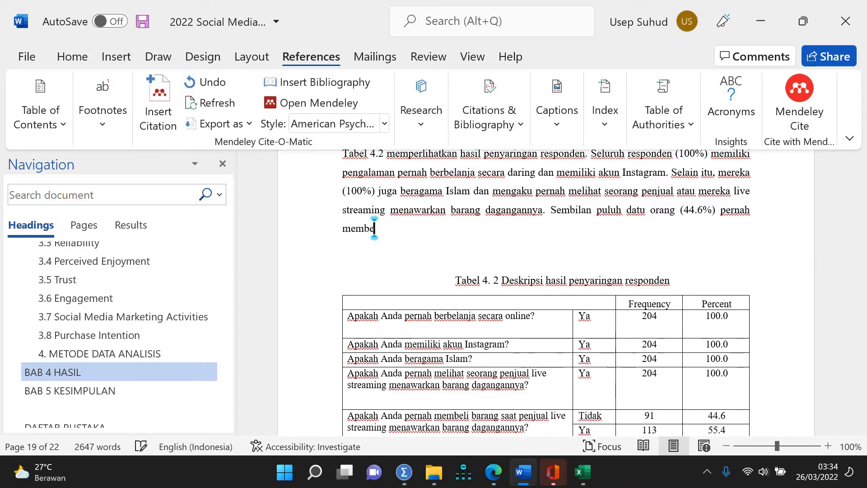
pyautogui.write('li barang saa')
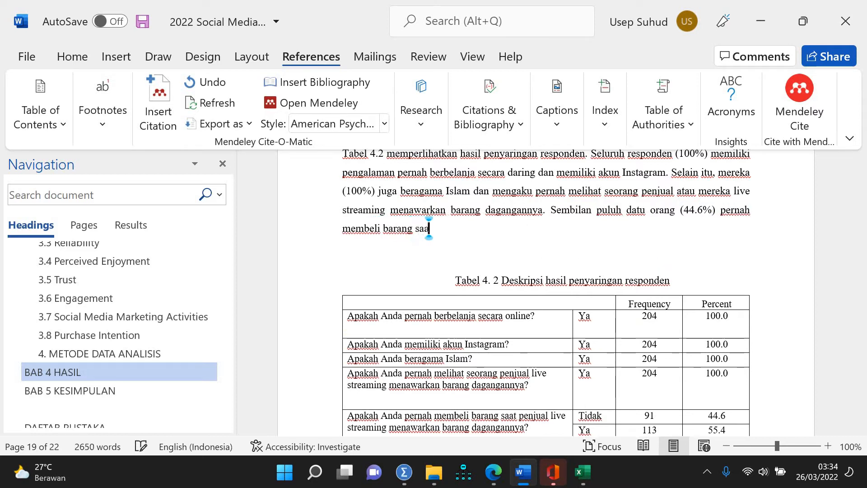
pyautogui.write('t penjual ')
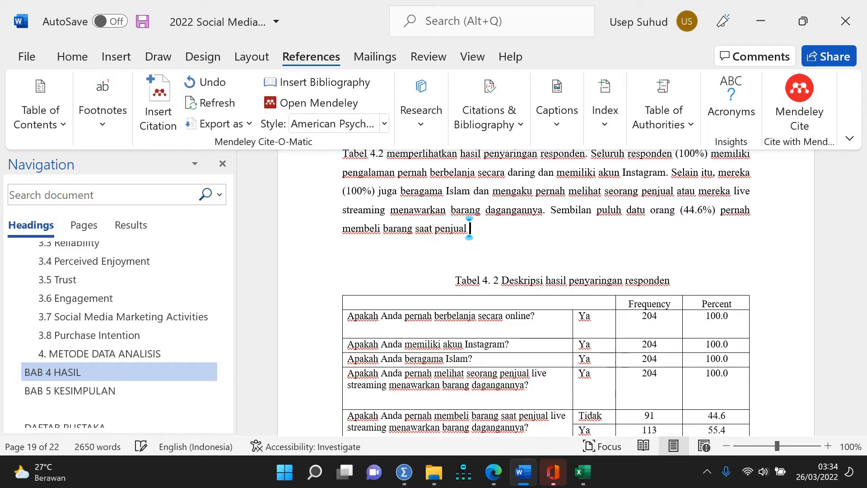
pyautogui.write('melakukan liv')
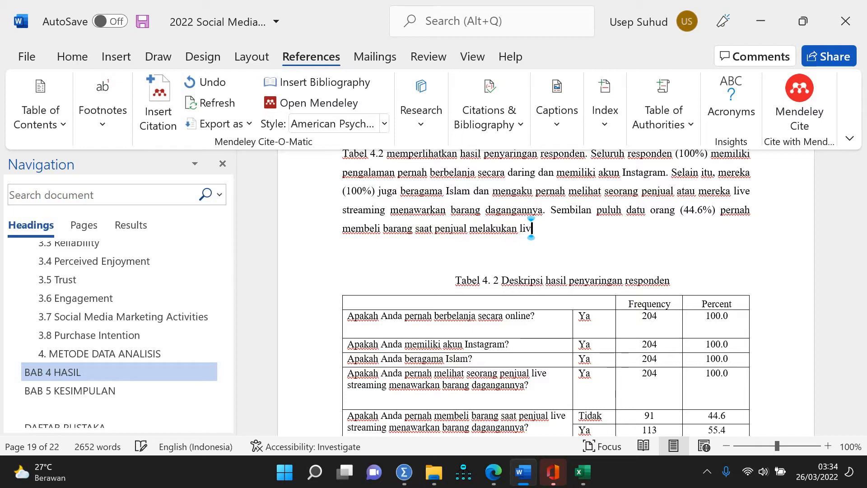
pyautogui.write('e streaming')
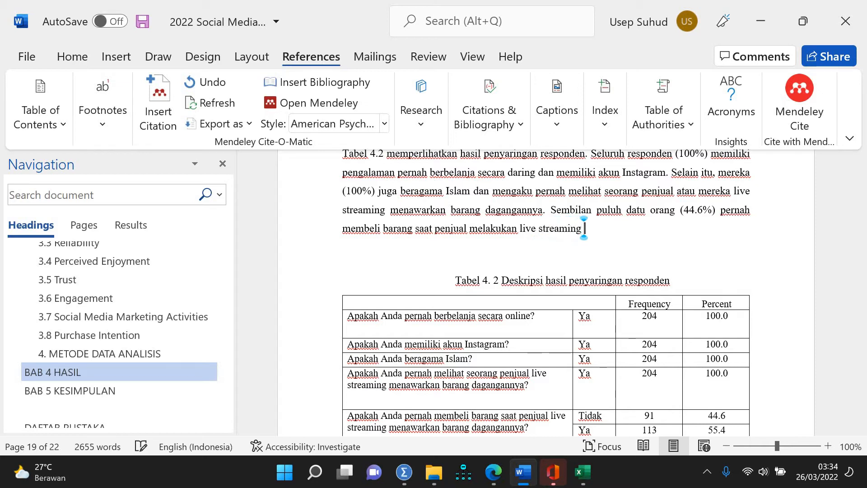
pyautogui.press('BackSpace')
pyautogui.write('.')
# Step: Italicize both occurrences of "live streaming" in the paragraph above Tabel 4.2
pyautogui.moveTo(519, 229); pyautogui.dragTo(567, 236)
pyautogui.hotkey('ctrl', 'i')
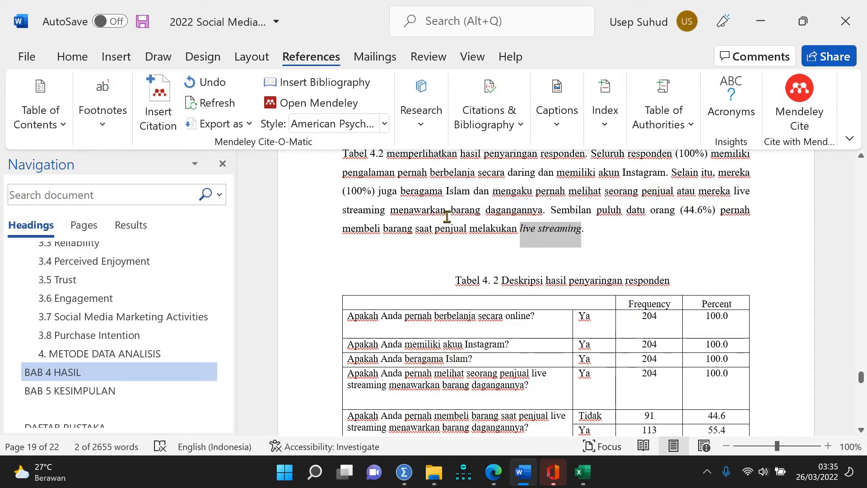
pyautogui.moveTo(389, 210); pyautogui.dragTo(738, 192)
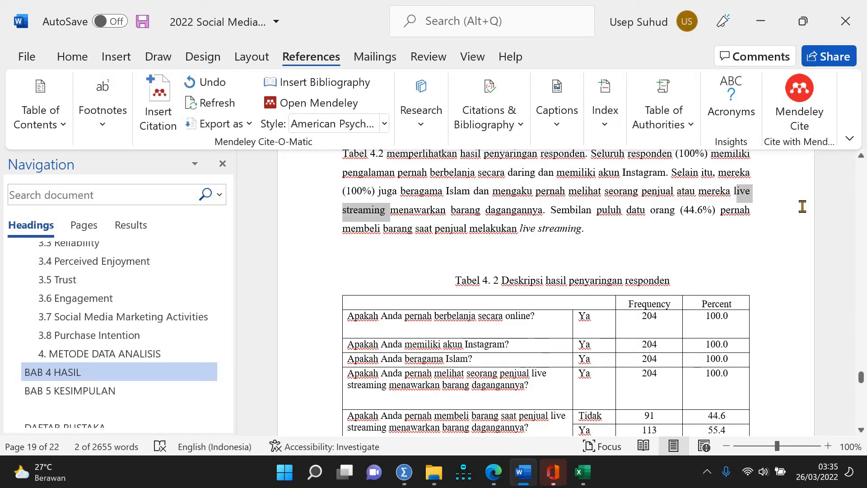
pyautogui.hotkey('ctrl', 'i')
pyautogui.press('Left')
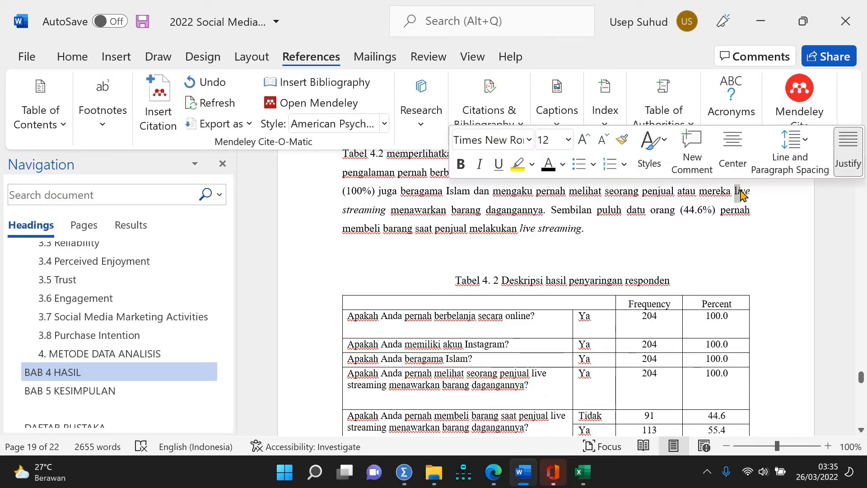
pyautogui.hotkey('ctrl', 'i')
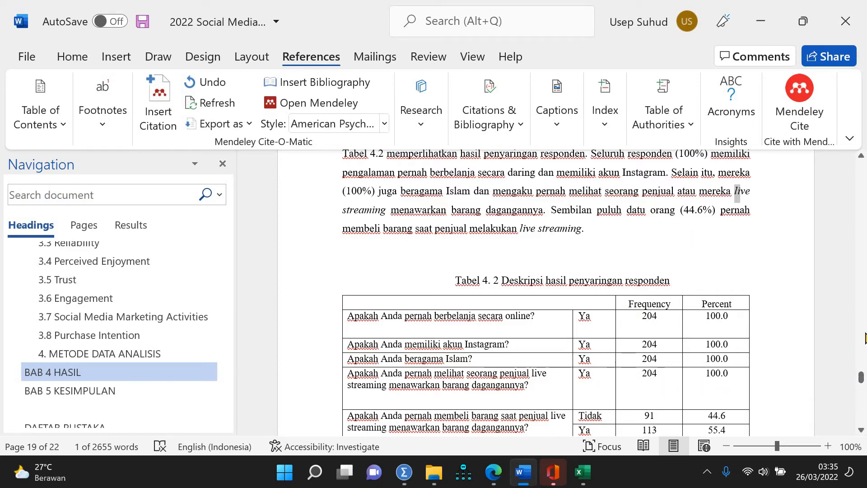
# Step: Start a new sentence at the end of the paragraph above Tabel 4.2 with "Lebih jauh, 48 orang (23.5%)"
pyautogui.moveTo(861, 380); pyautogui.dragTo(861, 380)
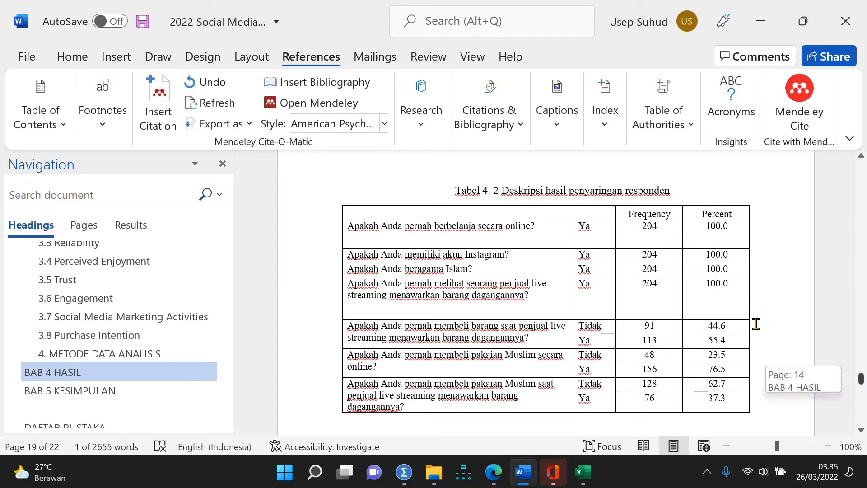
pyautogui.scroll(3, 754, 325)
pyautogui.scroll(-3, 718, 281)
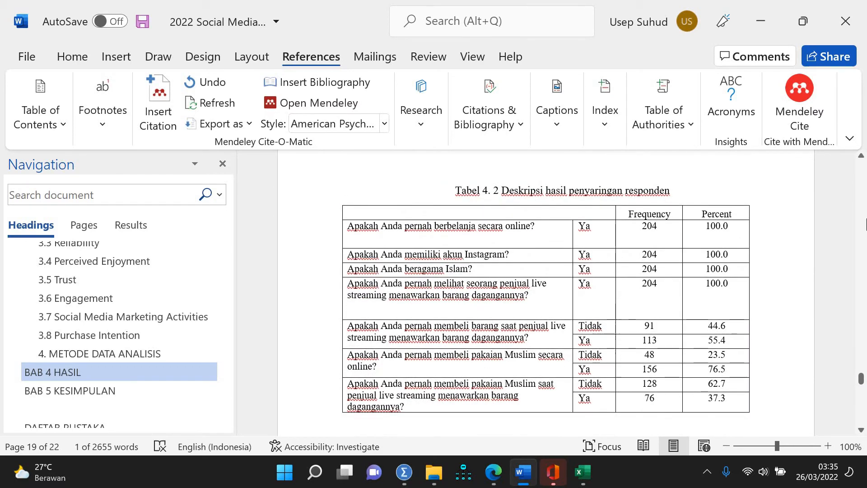
pyautogui.click(861, 156)
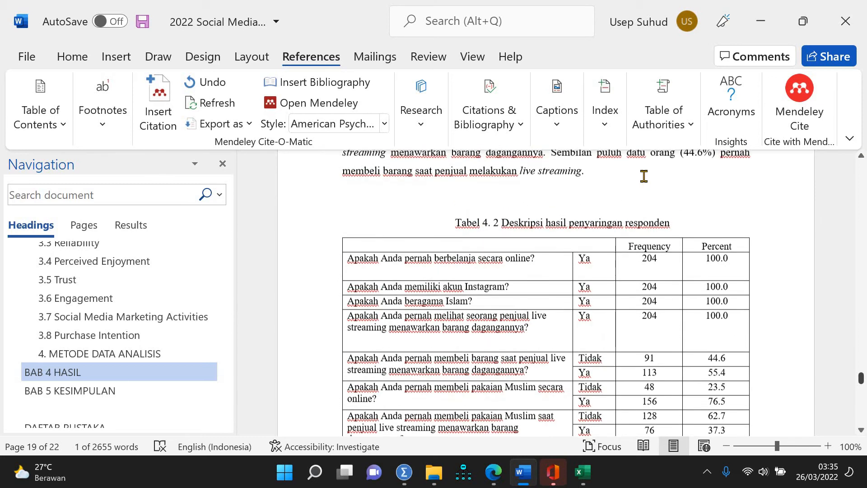
pyautogui.doubleClick(644, 178)
pyautogui.click(648, 182)
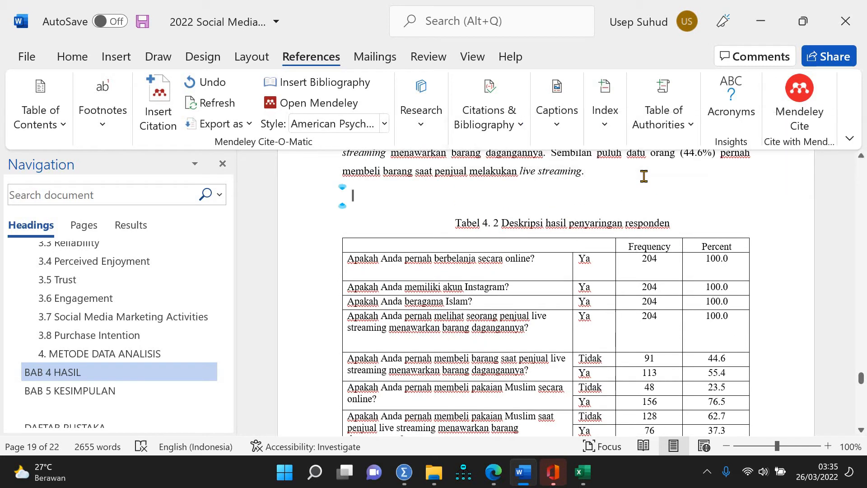
pyautogui.click(643, 176)
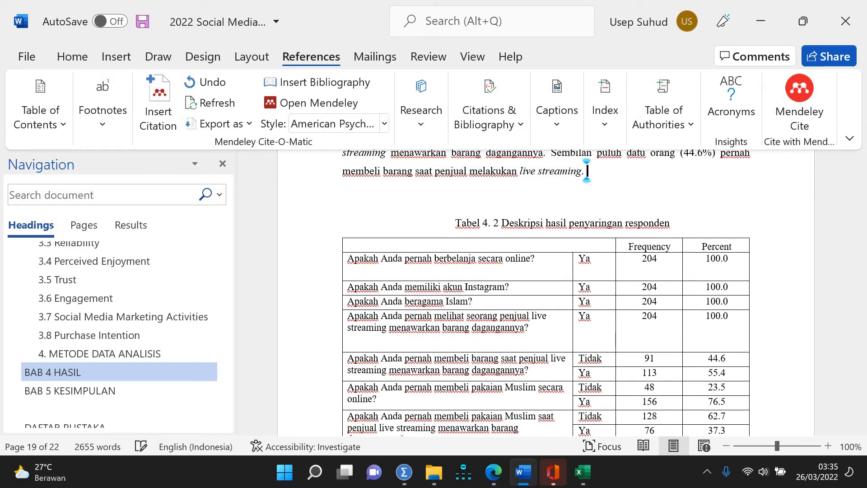
pyautogui.write('Lebih jauh,')
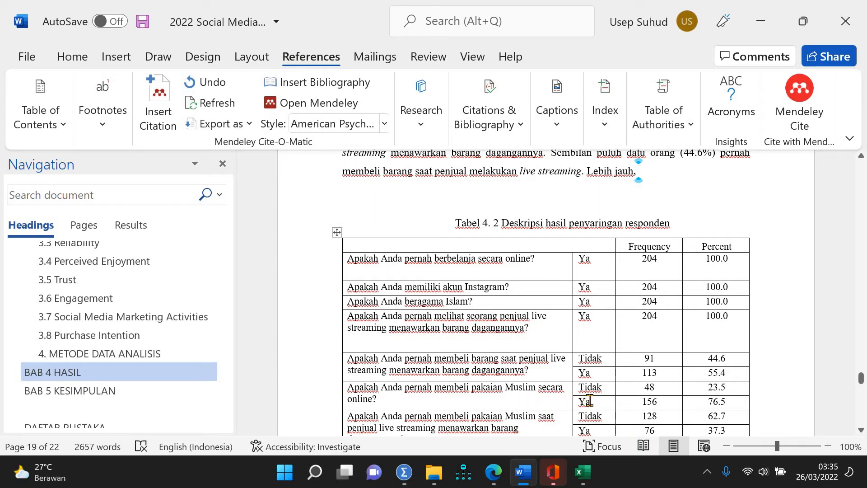
pyautogui.write('48')
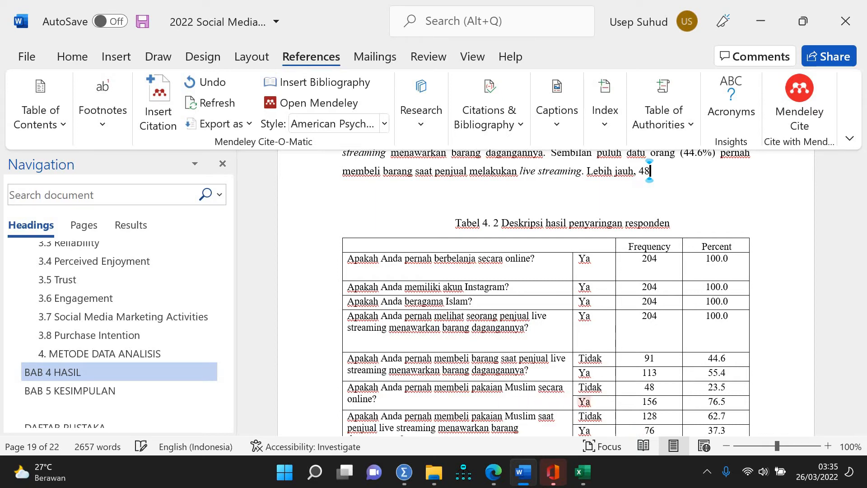
pyautogui.write(' orang')
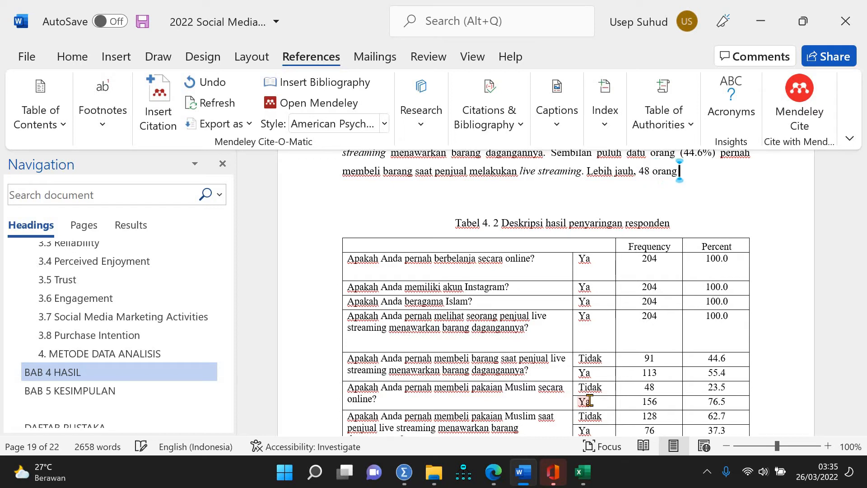
pyautogui.write(' (23')
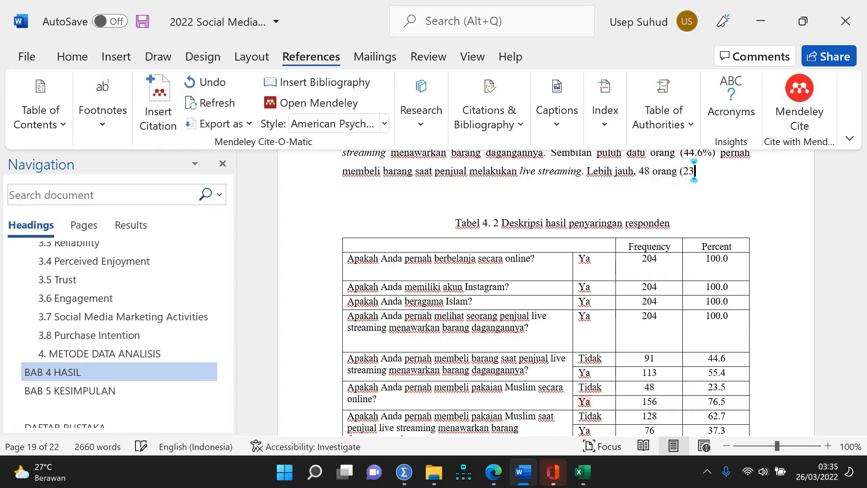
pyautogui.write('.5%) meny')
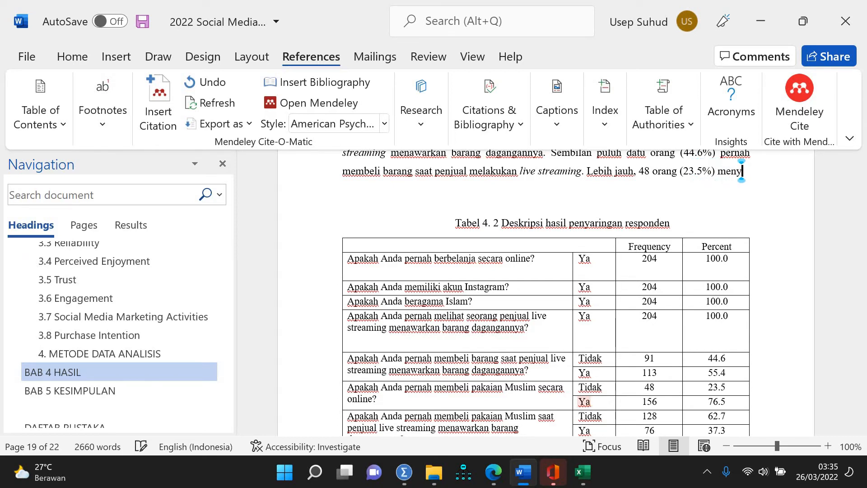
# Step: Continue the sentence after "(23.5%)" with "menyatakan bahwa mereka pernah membeli pakaian Muslim secara daring dan"
pyautogui.write('atakan bahwa me')
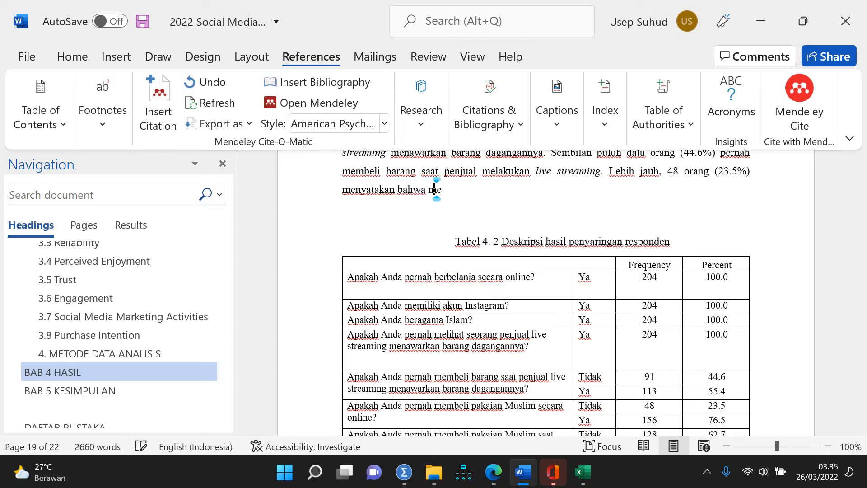
pyautogui.write('reka pernah')
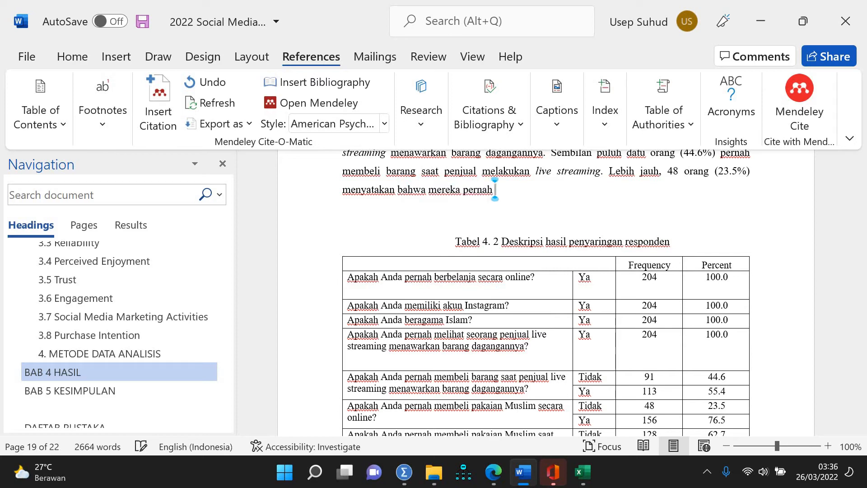
pyautogui.write(' membeli pakaian m')
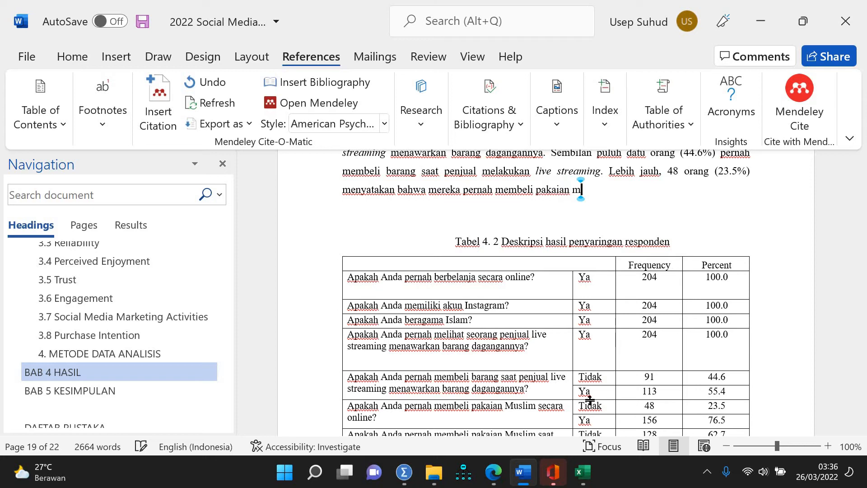
pyautogui.press('BackSpace')
pyautogui.write('Musli')
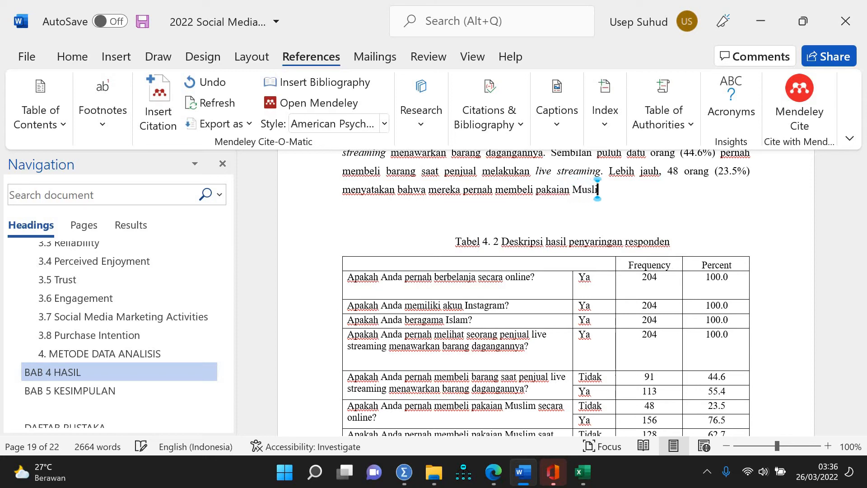
pyautogui.write('m secara da')
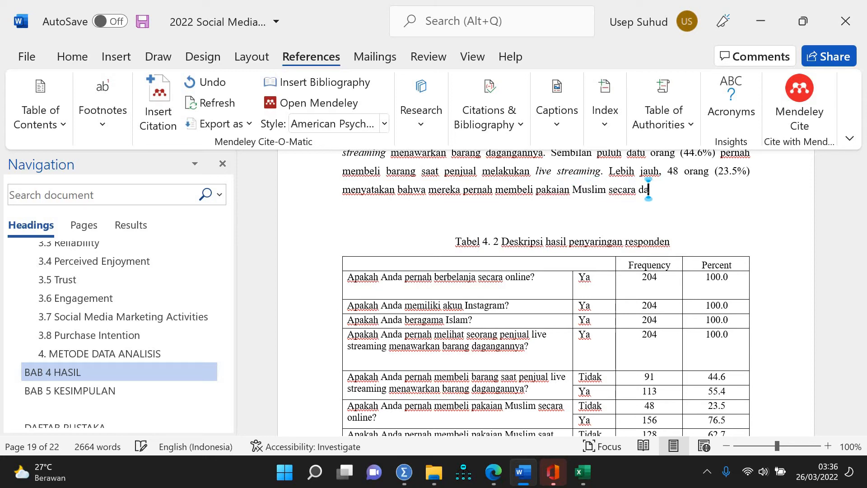
pyautogui.write('ring dan')
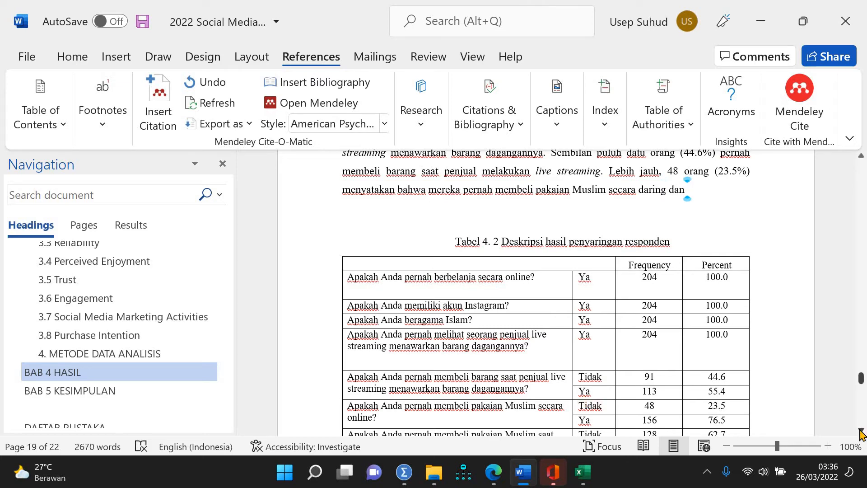
# Step: Highlight the Tabel 4.2 rows about buying Muslim clothing online, both Tidak and Ya, in turquoise
pyautogui.scroll(-1, 550, 422)
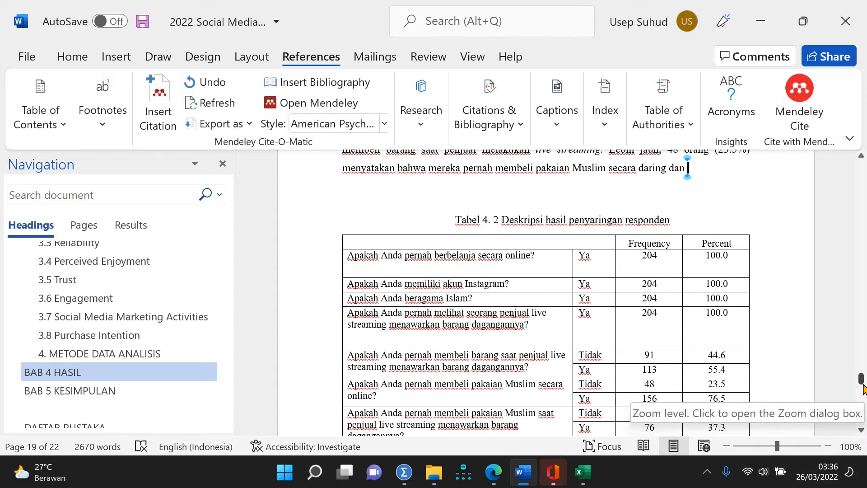
pyautogui.moveTo(861, 380); pyautogui.dragTo(861, 382)
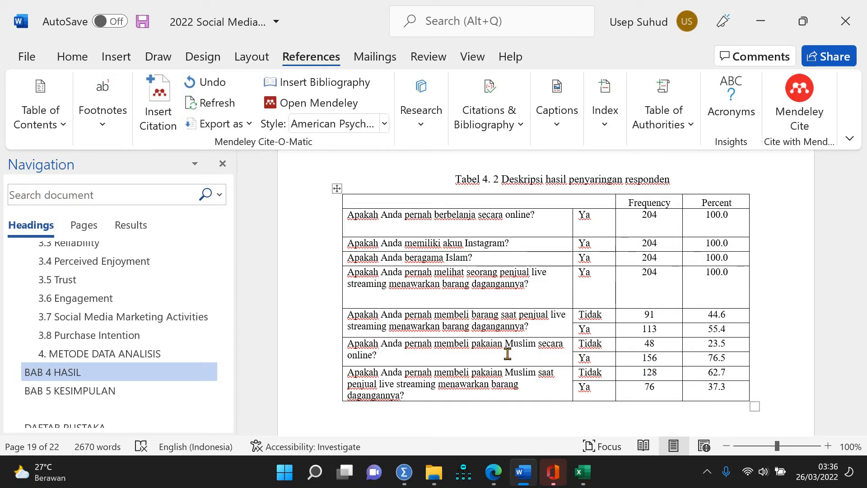
pyautogui.moveTo(518, 353); pyautogui.dragTo(716, 357)
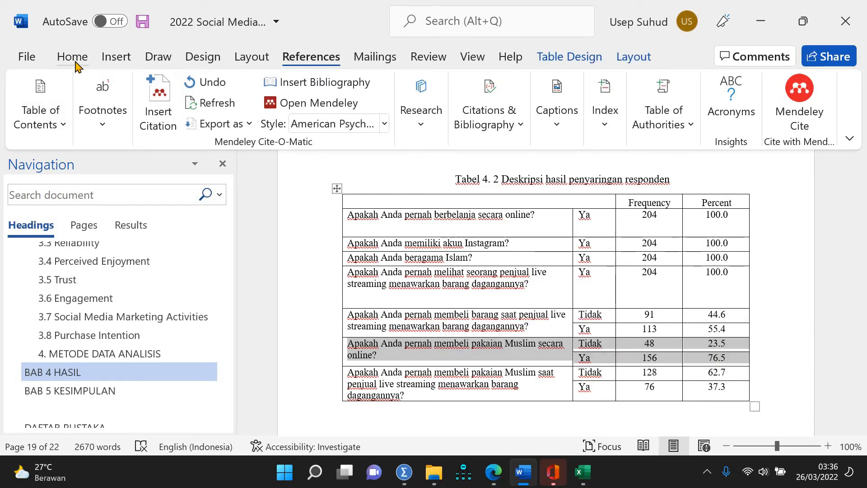
pyautogui.click(74, 59)
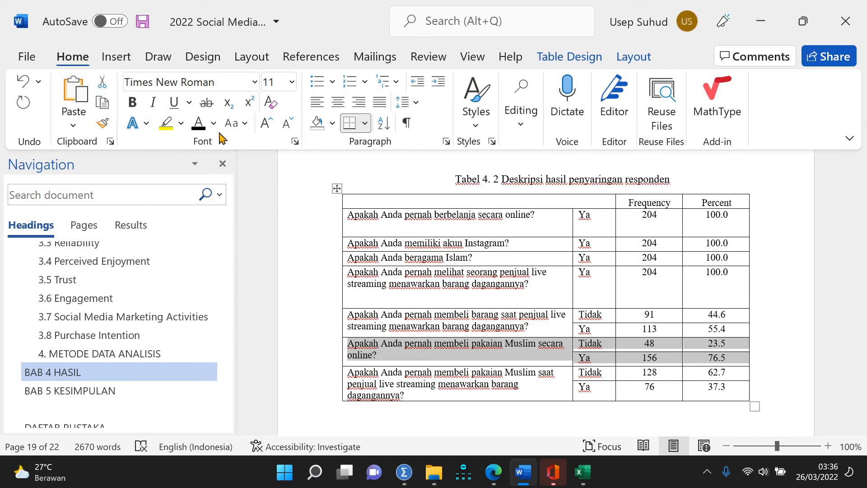
pyautogui.click(206, 102)
pyautogui.click(206, 102)
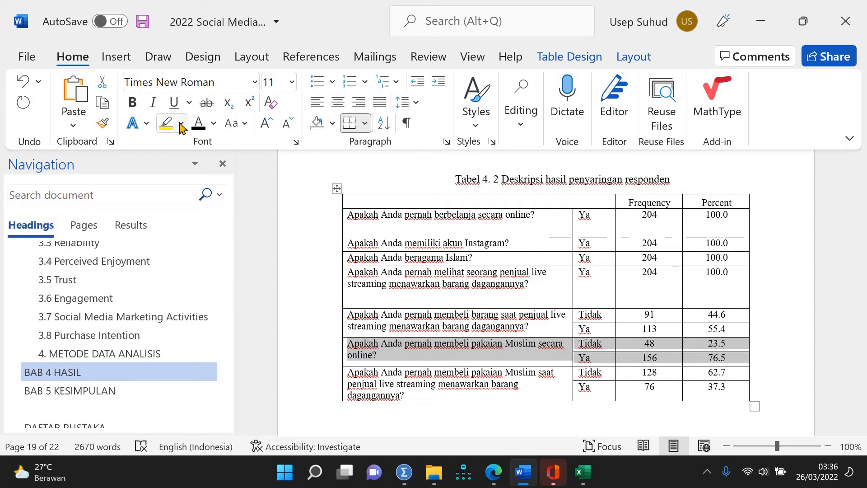
pyautogui.click(180, 123)
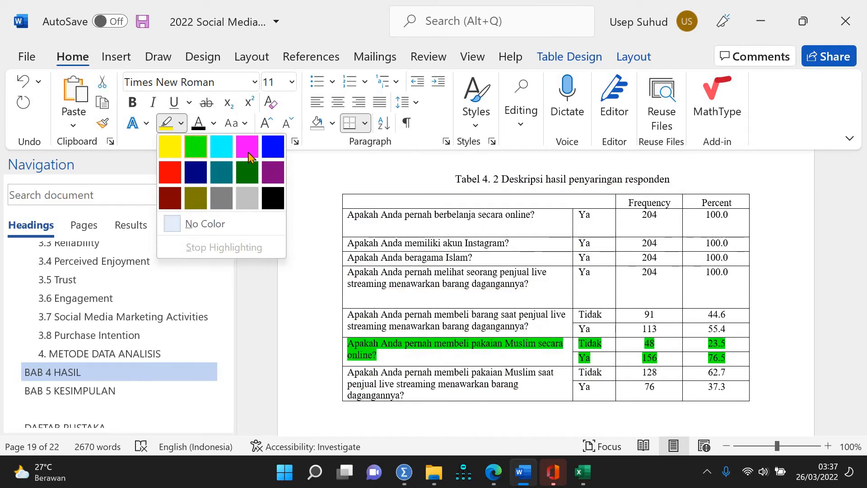
pyautogui.click(223, 148)
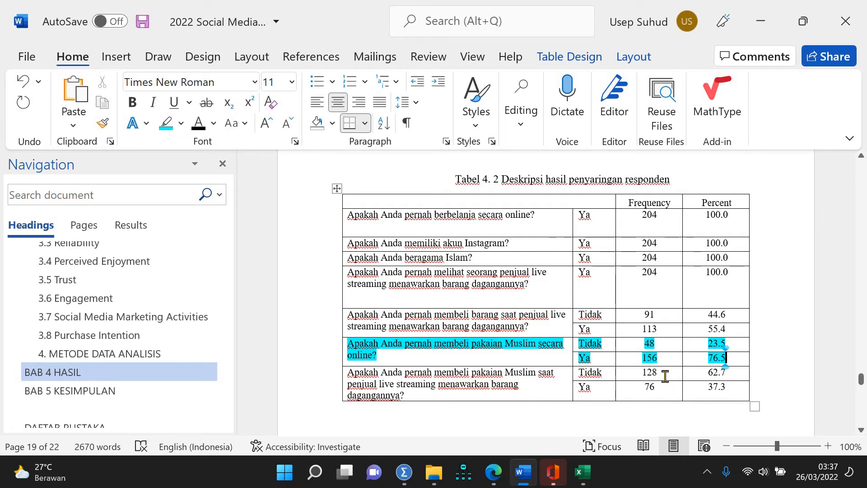
# Step: Change the number of people in the "Lebih jauh" sentence above Tabel 4.2 to 128
pyautogui.scroll(10, 665, 375)
pyautogui.scroll(-15, 665, 376)
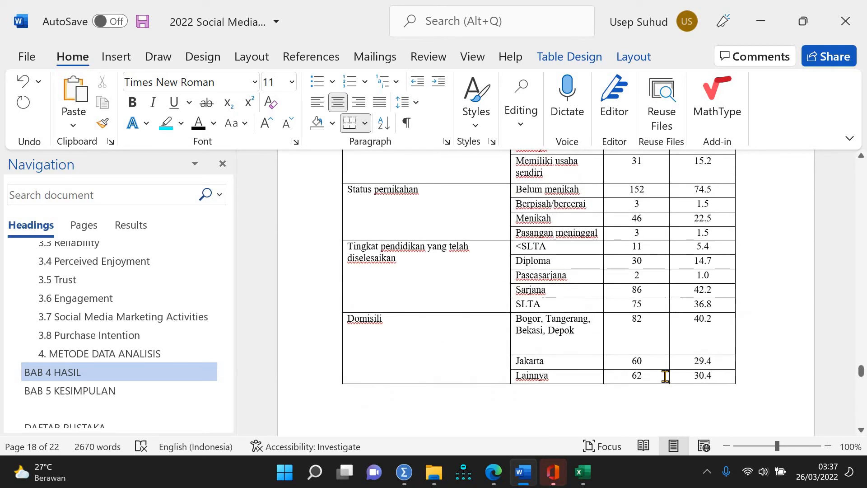
pyautogui.scroll(15, 665, 375)
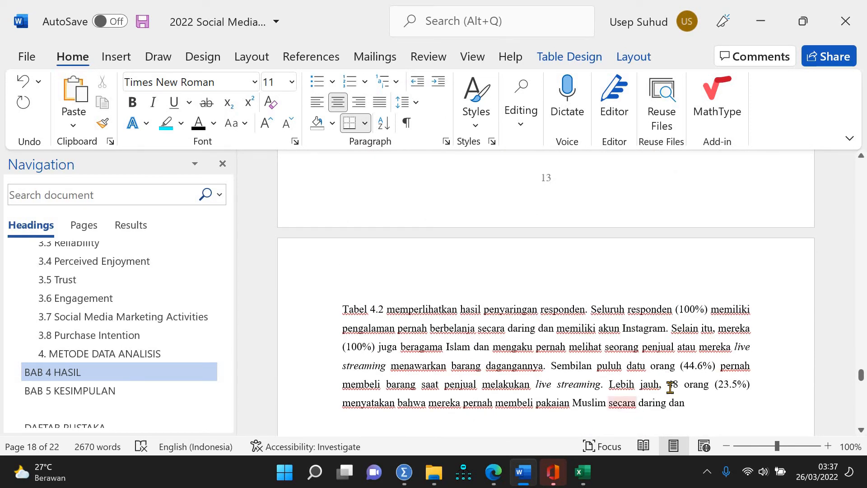
pyautogui.doubleClick(673, 384)
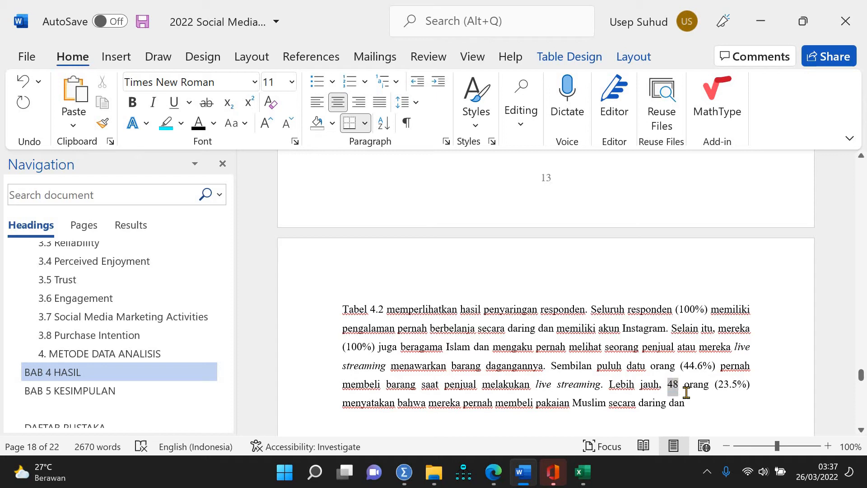
pyautogui.write('128')
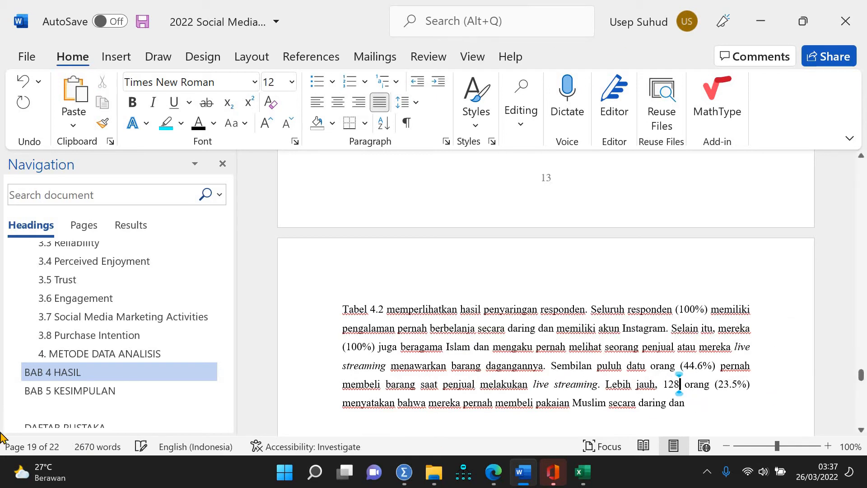
# Step: Change the percentage in the "Lebih jauh" sentence to 62.7%, matching the 128 row of Tabel 4.2
pyautogui.moveTo(861, 380); pyautogui.dragTo(861, 382)
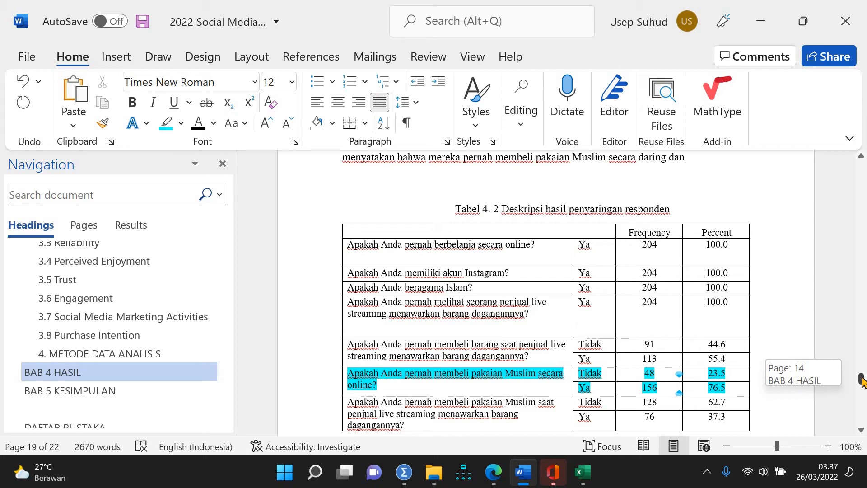
pyautogui.moveTo(862, 376); pyautogui.dragTo(861, 374)
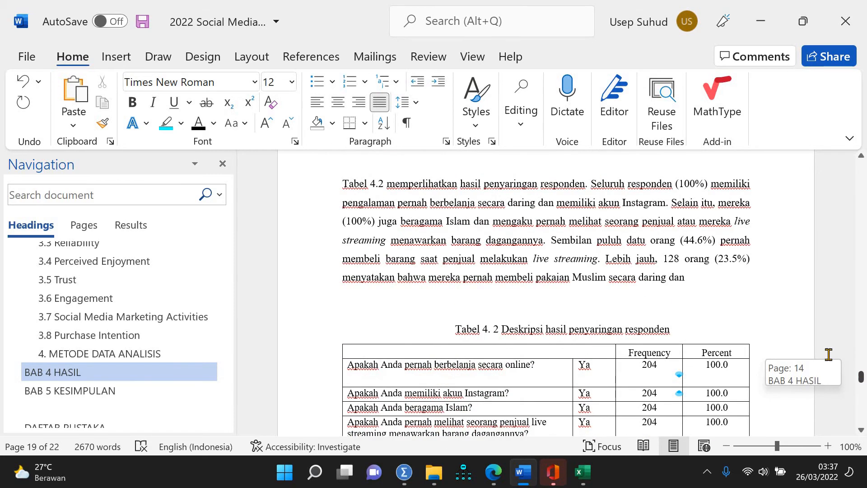
pyautogui.click(728, 259)
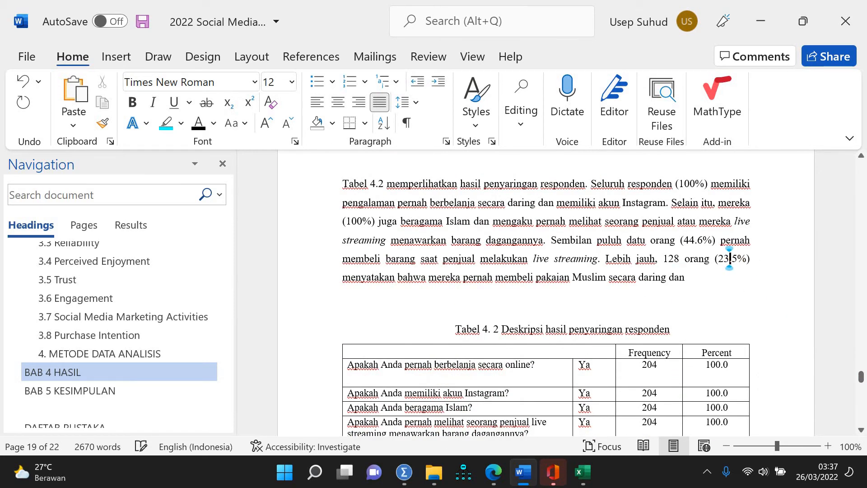
pyautogui.press('BackSpace')
pyautogui.press('BackSpace')
pyautogui.write('62.')
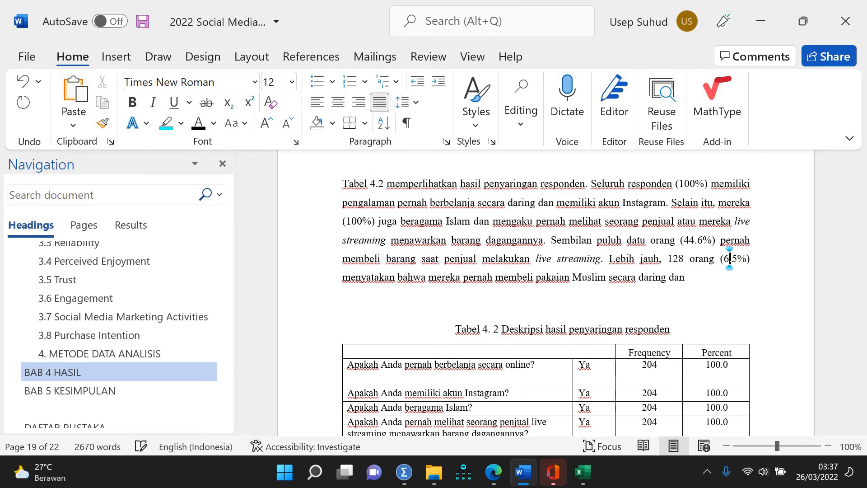
pyautogui.write('7')
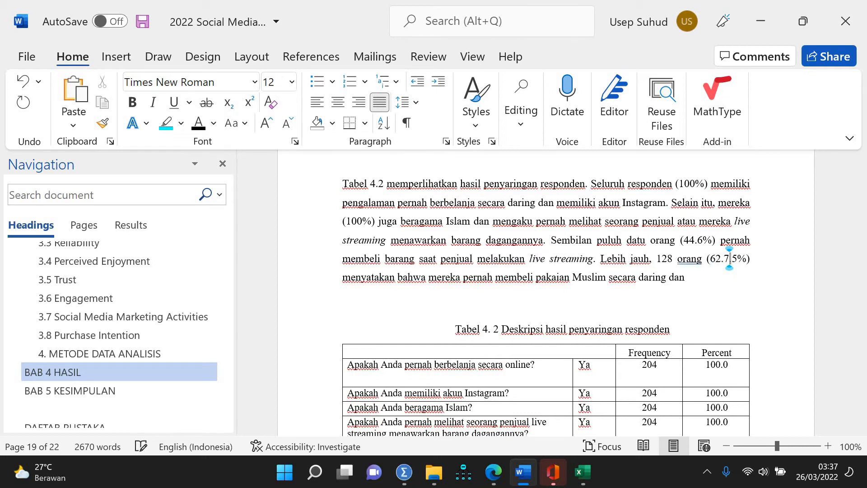
pyautogui.press('Delete')
pyautogui.press('Delete')
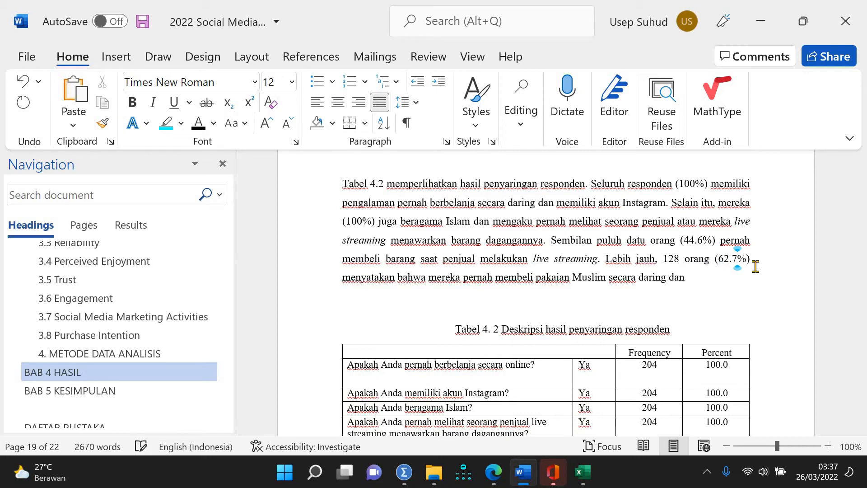
# Step: Remove the trailing word "dan" after "secara daring" at the end of the paragraph above Tabel 4.2
pyautogui.press('Down')
pyautogui.press('BackSpace')
pyautogui.press('BackSpace')
pyautogui.press('BackSpace')
pyautogui.press('BackSpace')
pyautogui.scroll(-5, 597, 290)
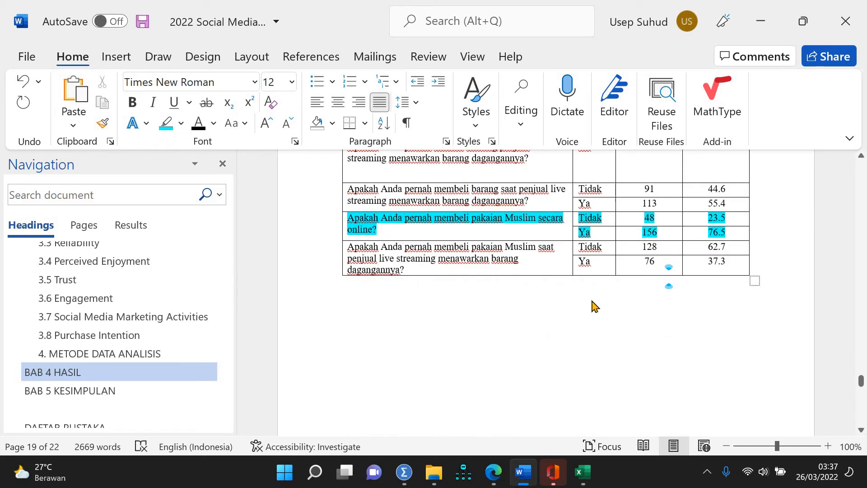
pyautogui.scroll(-3, 596, 294)
pyautogui.scroll(8, 591, 298)
pyautogui.scroll(-5, 591, 299)
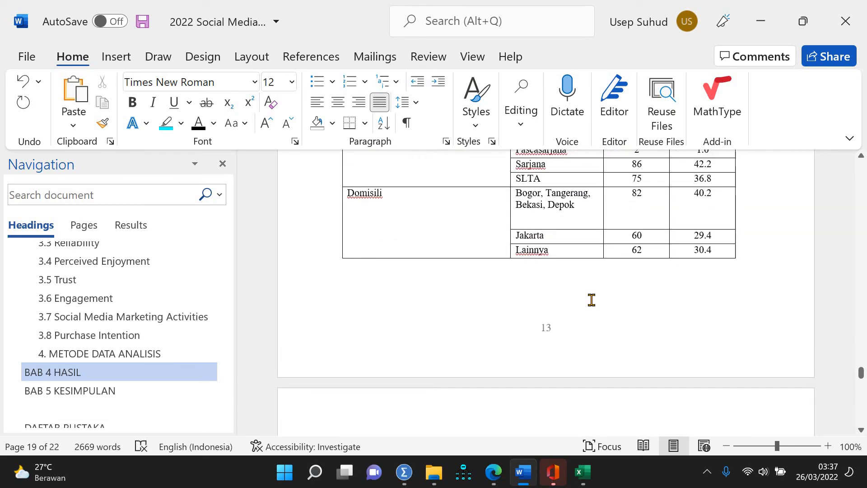
# Step: Start a new paragraph between the PROFIL RESPONDEN heading and the Tabel 4.1 caption with the words "Tabel 4.1"
pyautogui.scroll(7, 592, 300)
pyautogui.scroll(-2, 591, 299)
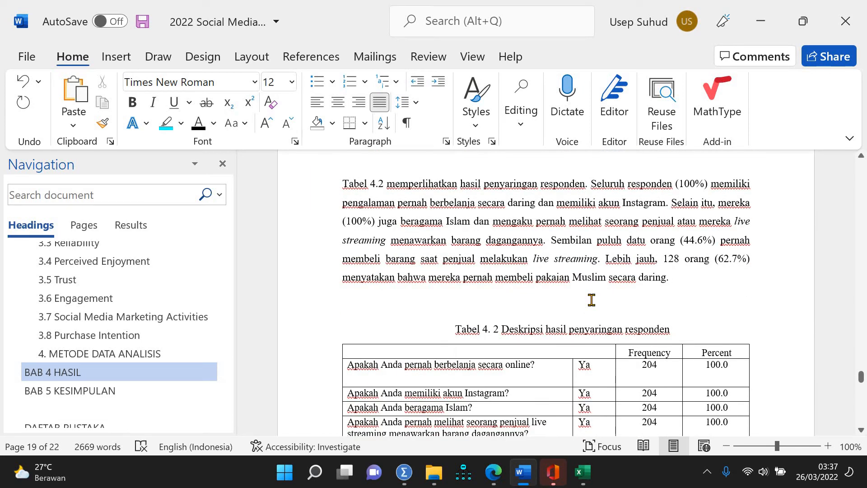
pyautogui.scroll(10, 592, 300)
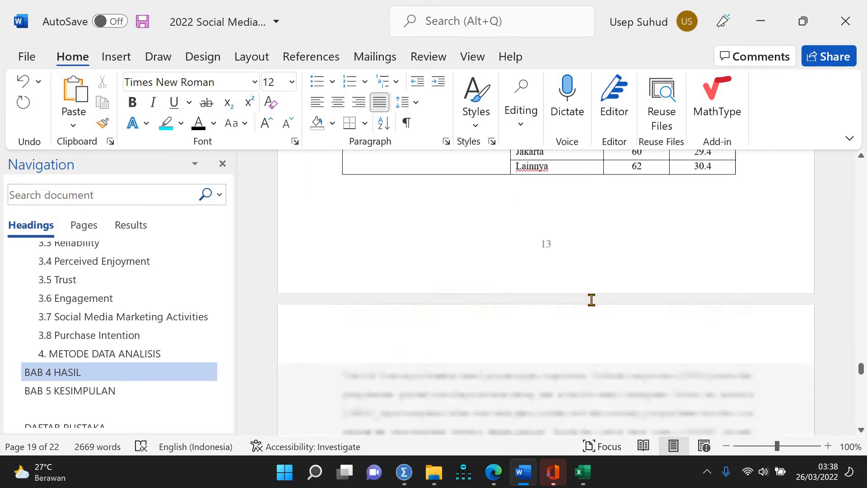
pyautogui.doubleClick(409, 332)
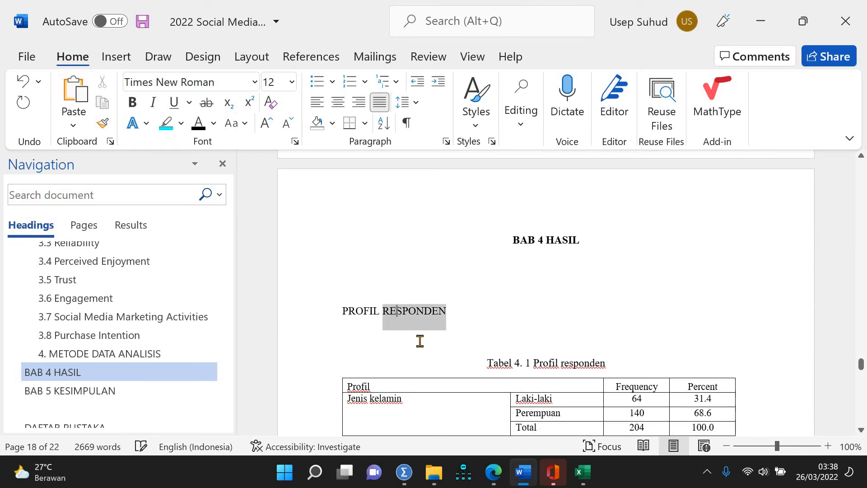
pyautogui.doubleClick(393, 338)
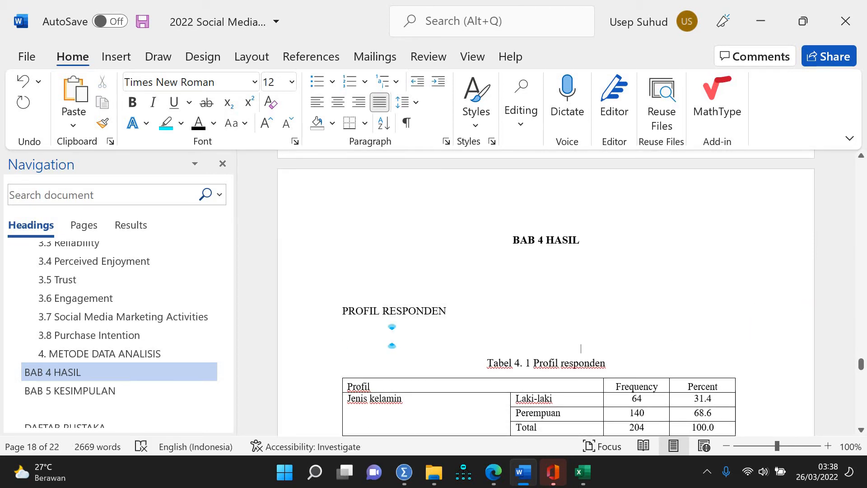
pyautogui.press('BackSpace')
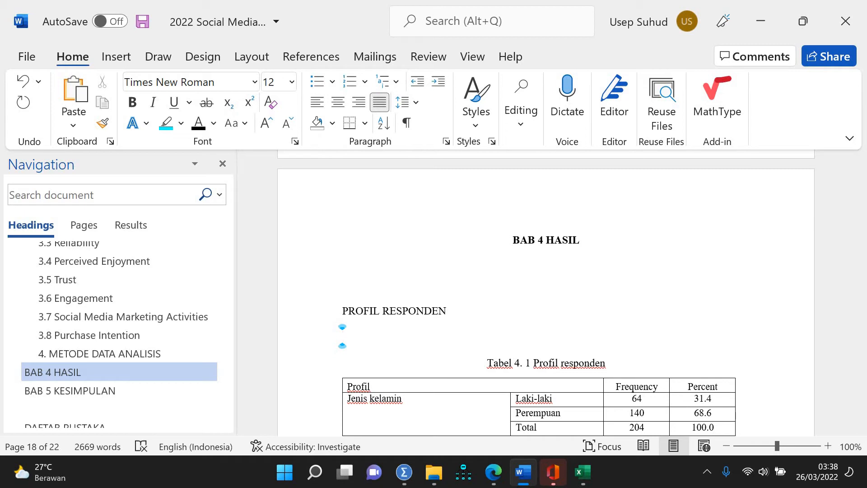
pyautogui.write('TAbel 4.1')
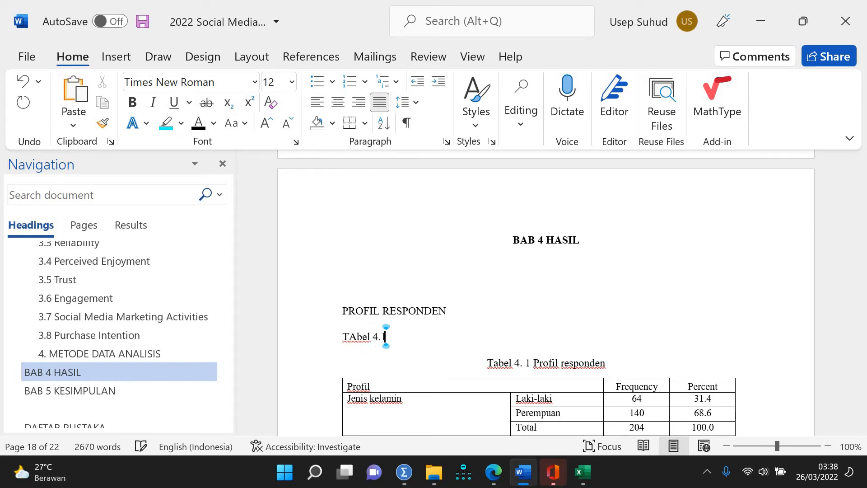
pyautogui.press('Left')
pyautogui.press('Left')
pyautogui.press('Left')
pyautogui.press('Left')
pyautogui.press('Left')
pyautogui.press('Left')
pyautogui.press('Left')
pyautogui.press('Left')
pyautogui.press('Delete')
pyautogui.write('a')
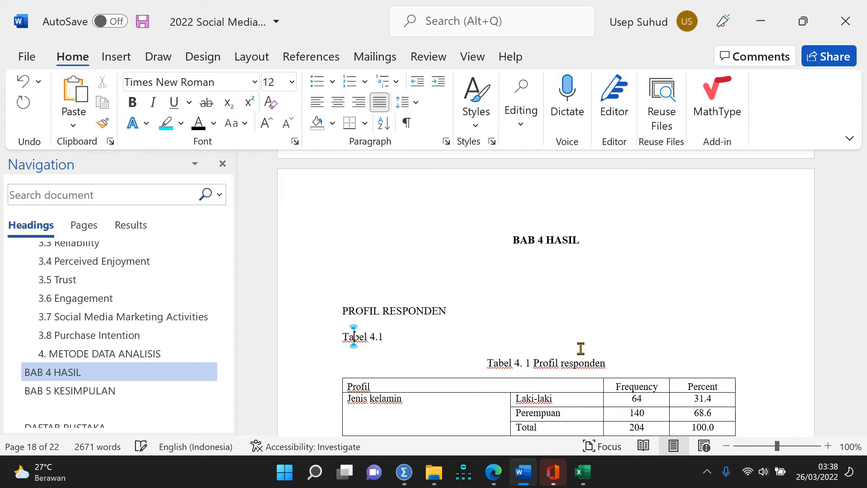
# Step: Complete the opening sentence under PROFIL RESPONDEN so it reads "Tabel 4.1 berisi profil responden."
pyautogui.press('Right')
pyautogui.press('Right')
pyautogui.press('Right')
pyautogui.press('Right')
pyautogui.press('Right')
pyautogui.press('Right')
pyautogui.press('Right')
pyautogui.write('berisi')
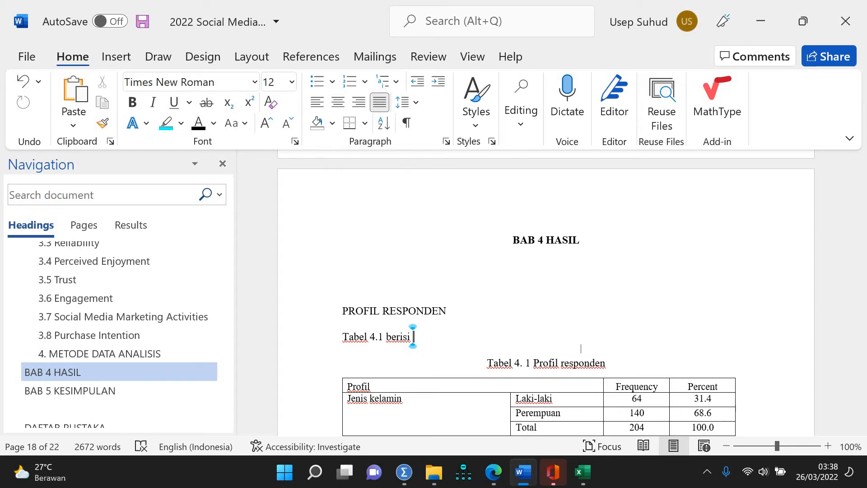
pyautogui.write('profil responden. t')
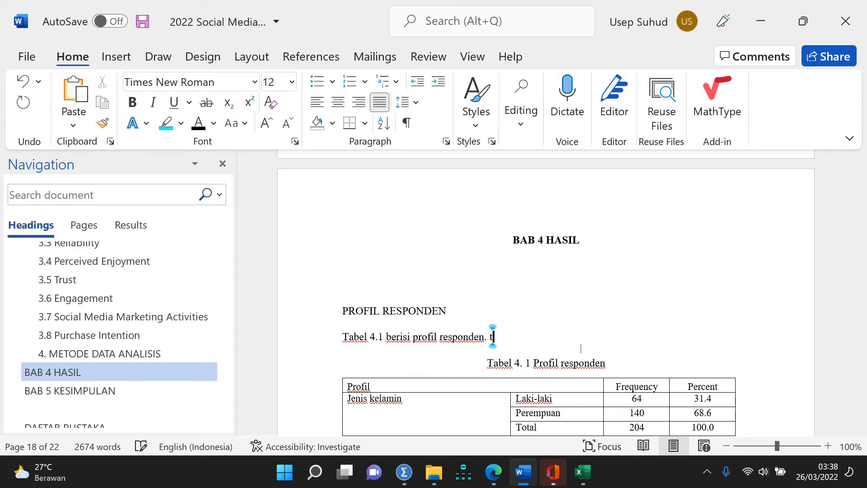
pyautogui.press('BackSpace')
# Step: Add the sentence "Secara total, ada 227 orang responden." to the paragraph under PROFIL RESPONDEN
pyautogui.write('Secara tota')
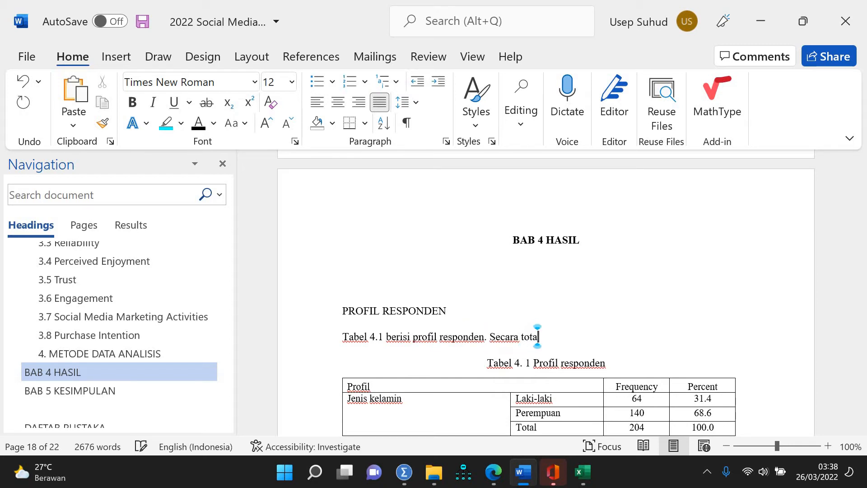
pyautogui.write('l, ada')
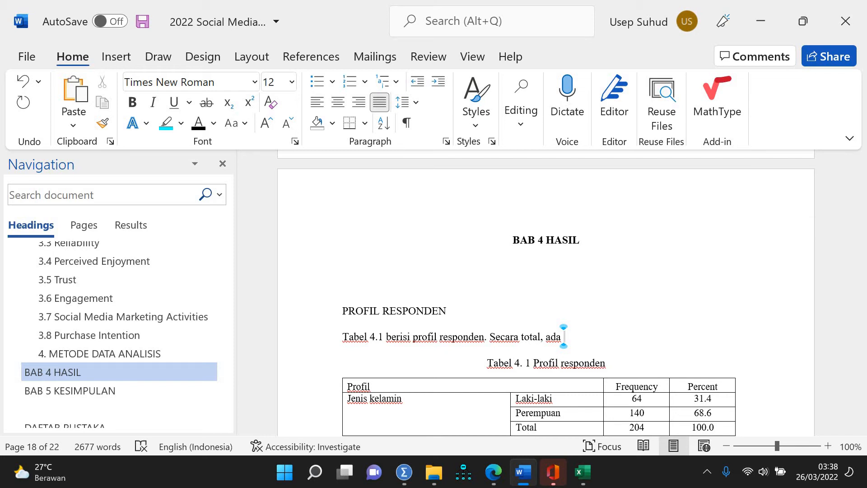
pyautogui.write('227 orang resp')
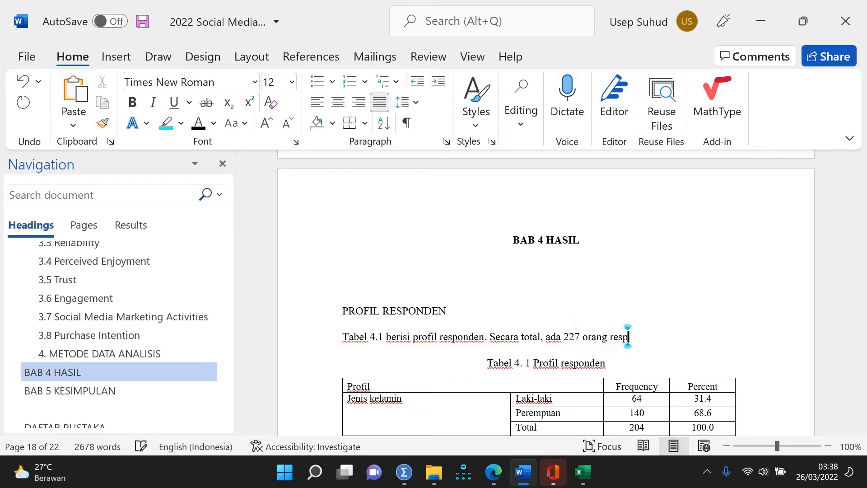
pyautogui.write('onden. Nam')
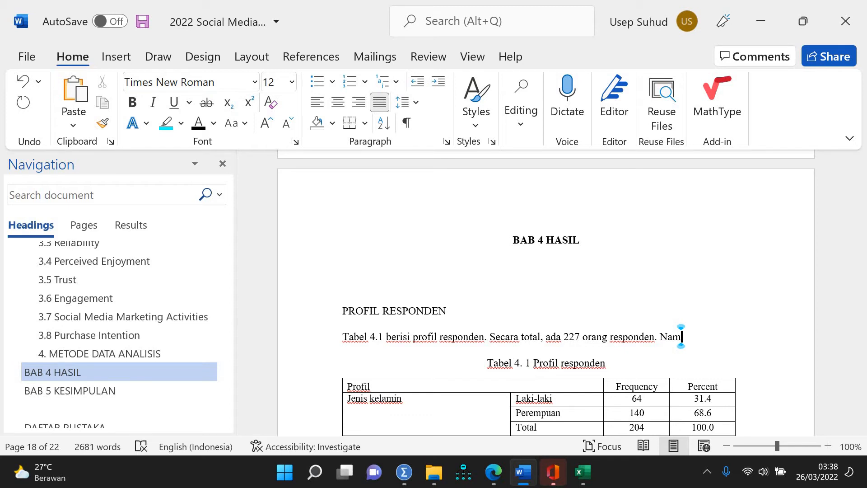
# Step: Continue the paragraph with "Namun demikian, 204 orang responden yang sesuai dengan kriteria yang telah ditetapkan, yaitu"
pyautogui.write('un demikian')
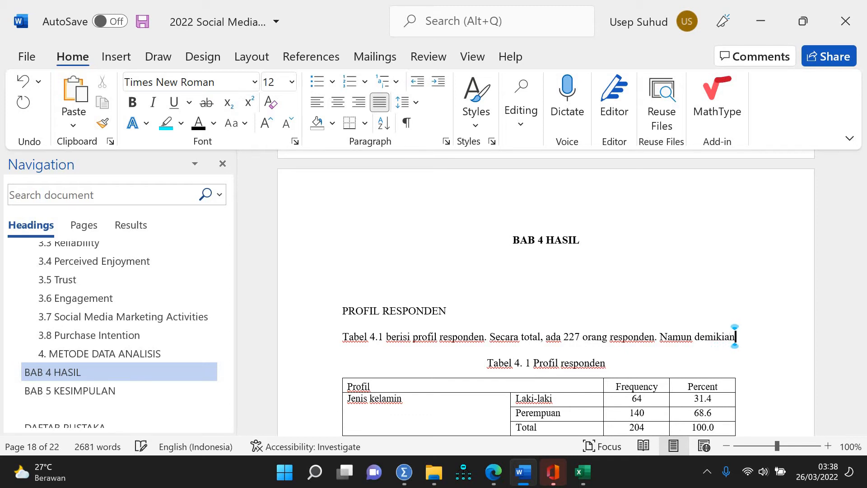
pyautogui.write(', ')
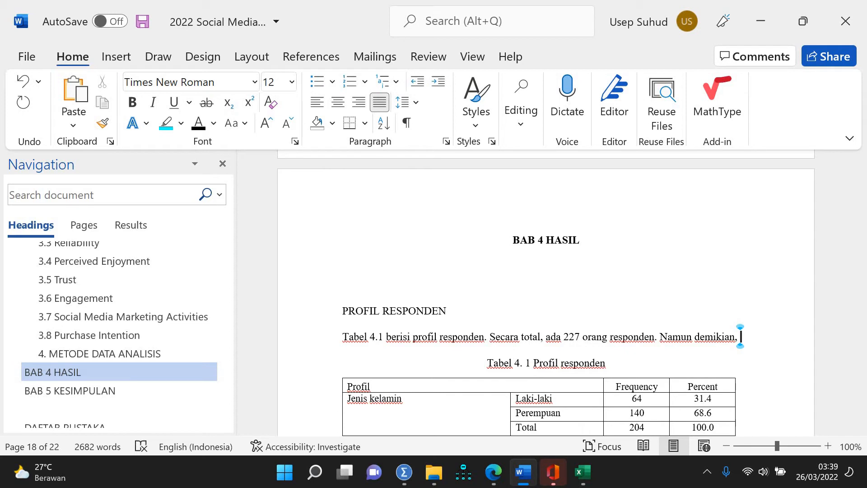
pyautogui.write('204')
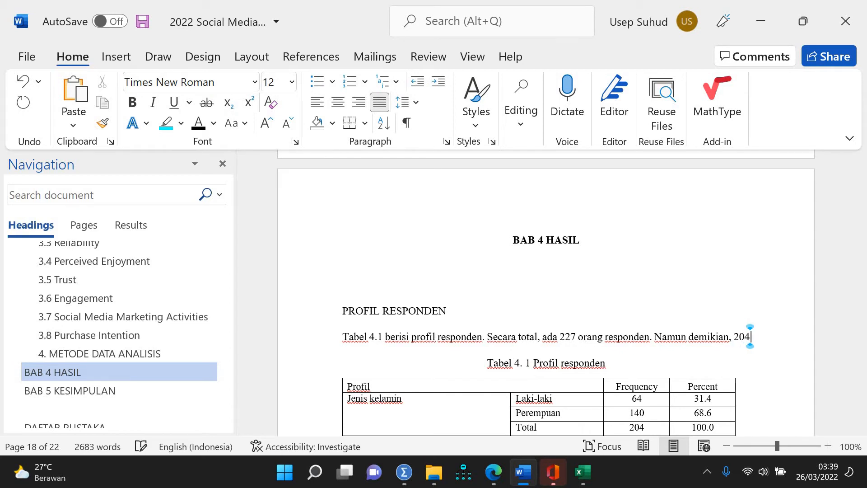
pyautogui.write(' ora')
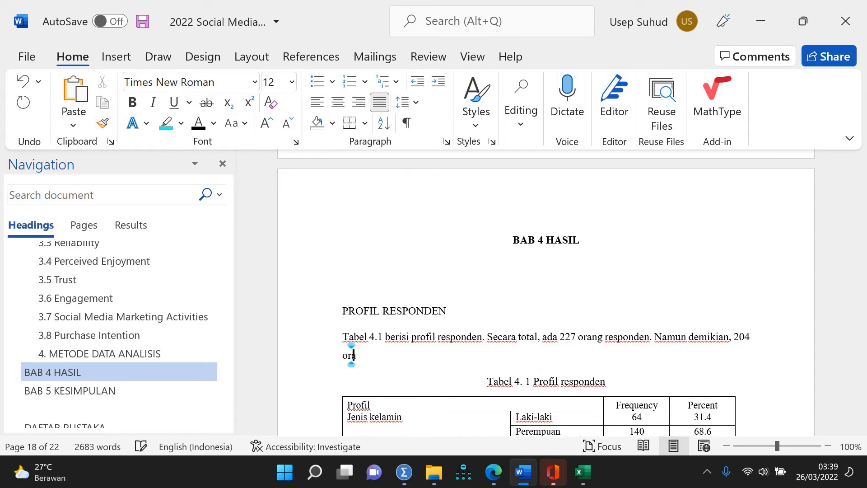
pyautogui.write('ng responden ya')
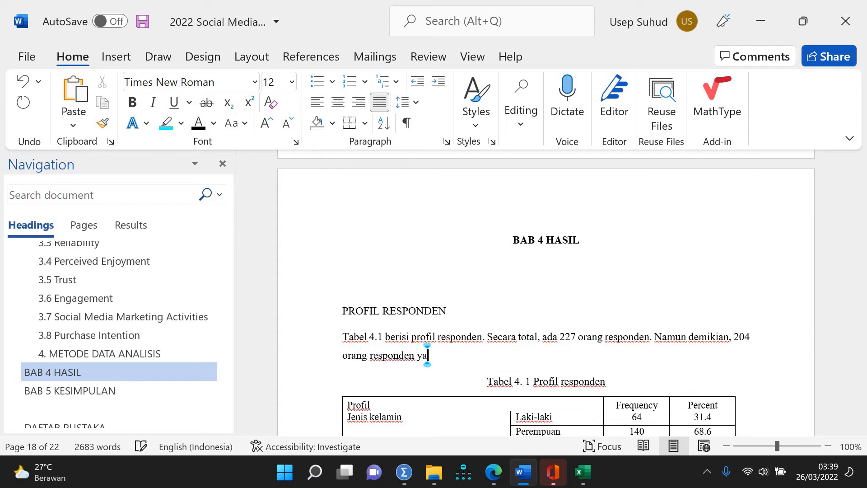
pyautogui.write('ng sesuai dengan krie')
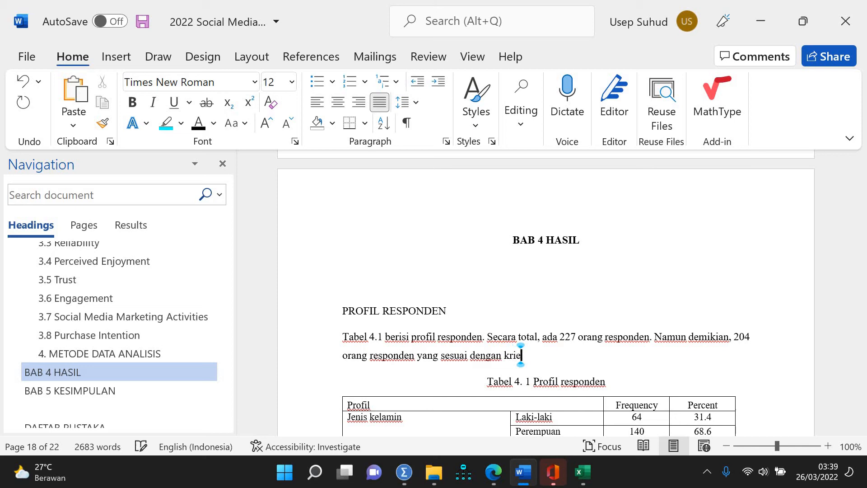
pyautogui.press('BackSpace')
pyautogui.write('teria yang te')
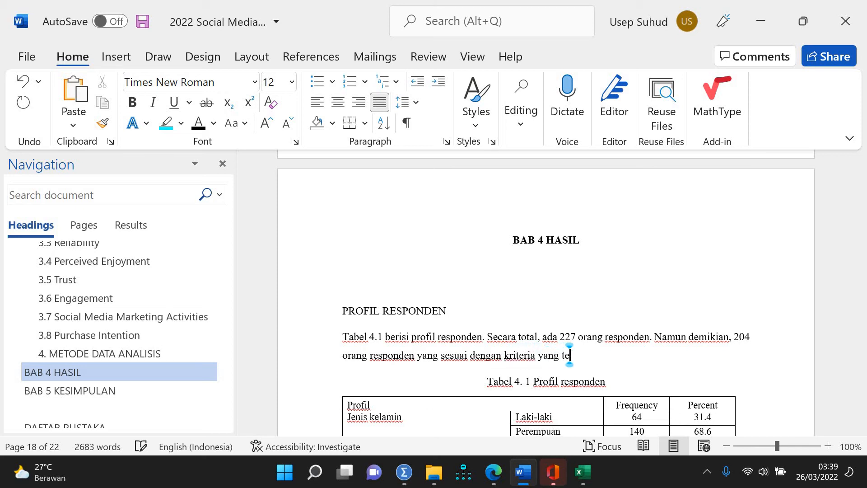
pyautogui.write('lah ditetapkan, yaitu')
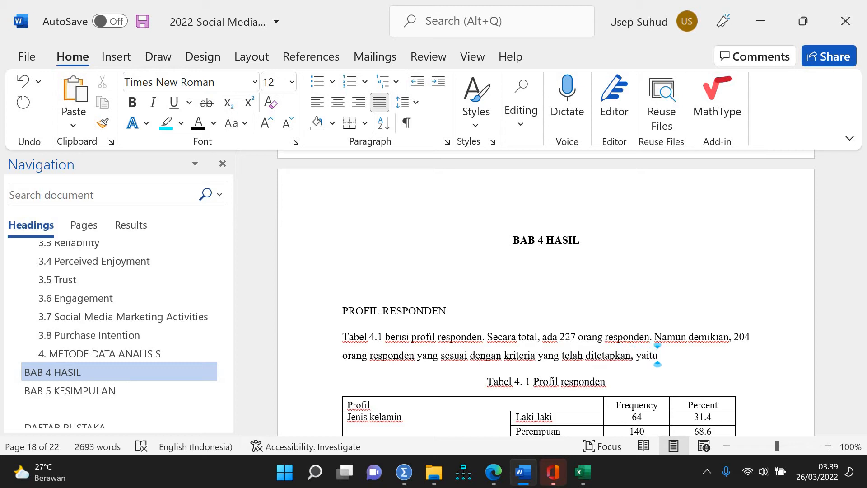
# Step: Add the first respondent criterion after "yaitu": ", memiliki akun Instagram"
pyautogui.write(', beragm')
pyautogui.press('BackSpace')
pyautogui.press('BackSpace')
pyautogui.press('BackSpace')
pyautogui.press('BackSpace')
pyautogui.press('BackSpace')
pyautogui.press('BackSpace')
pyautogui.write('memiliki ')
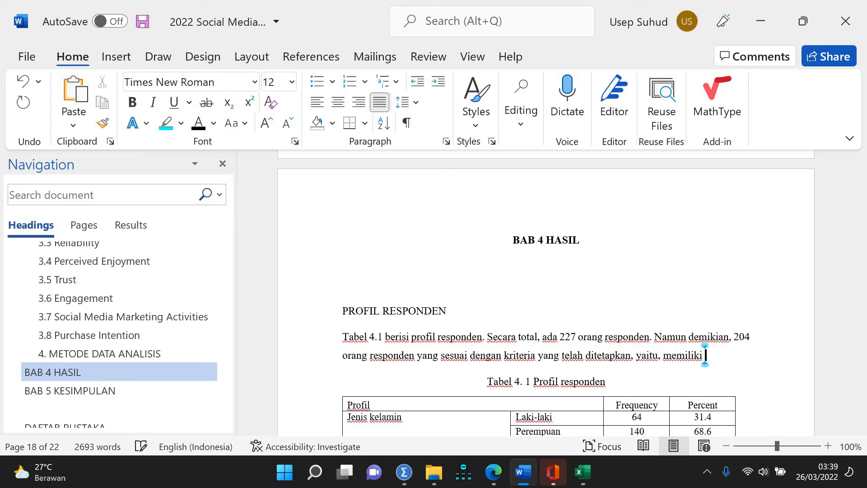
pyautogui.write('akun Instagra')
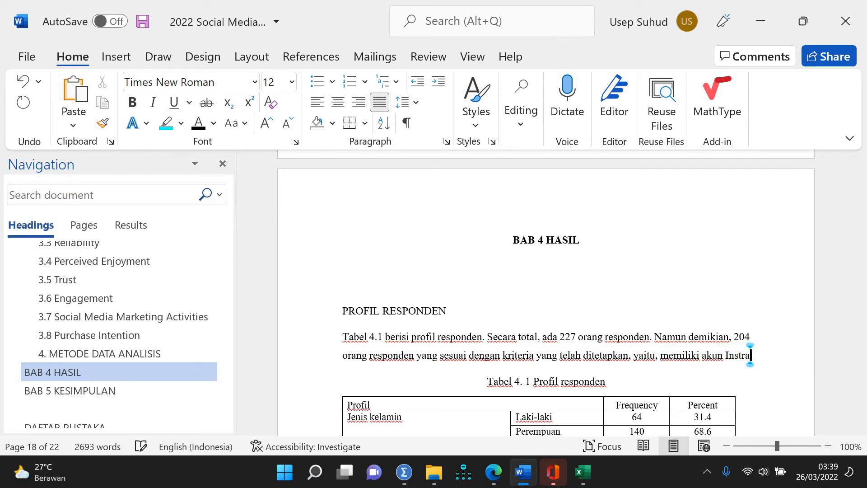
pyautogui.press('BackSpace')
pyautogui.press('BackSpace')
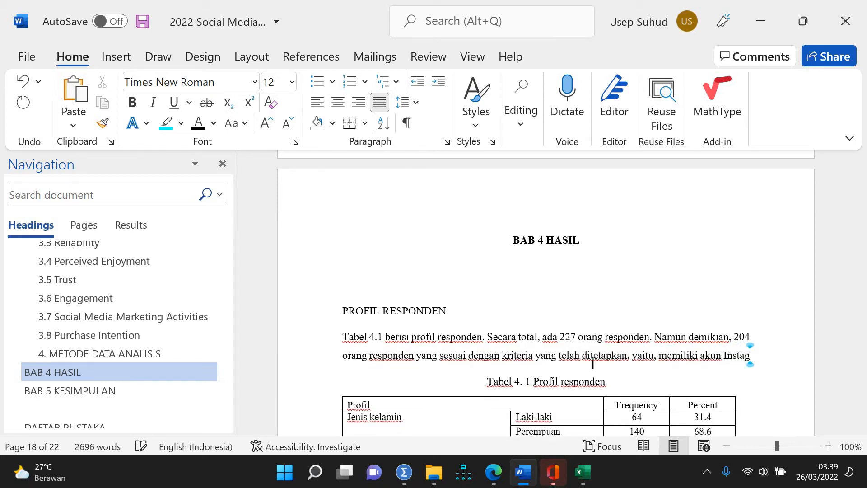
pyautogui.write('ram')
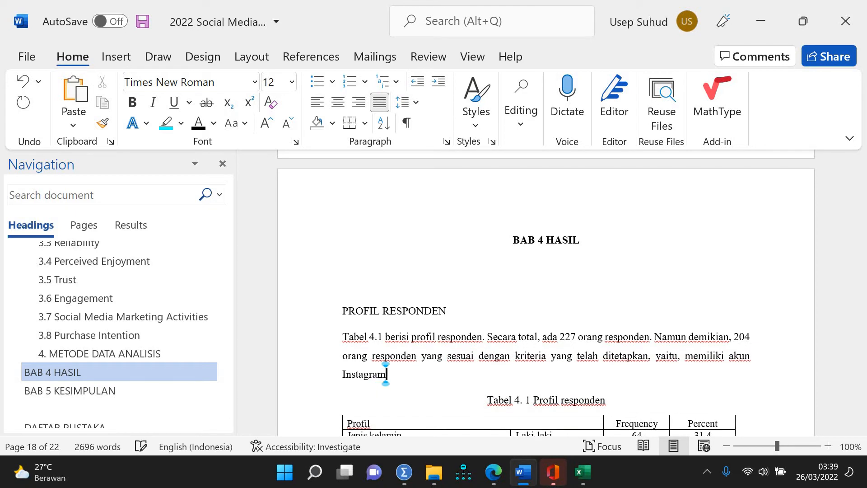
# Step: Add the next criterion after "Instagram": ", pernah melihat penjual berjualan secara live streaming"
pyautogui.write(', pernah ')
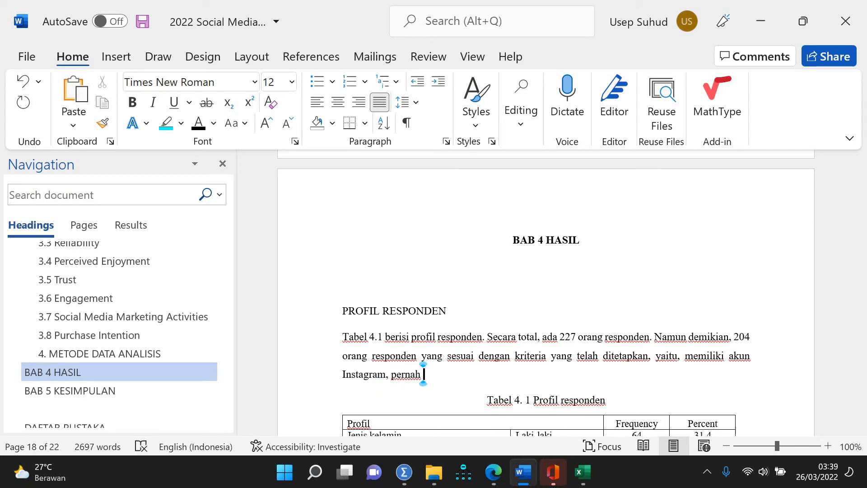
pyautogui.write('melihat ')
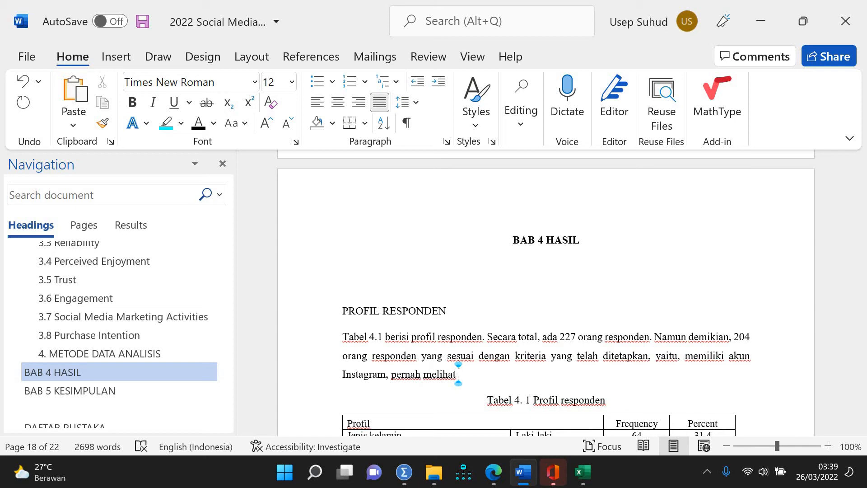
pyautogui.write('penjual')
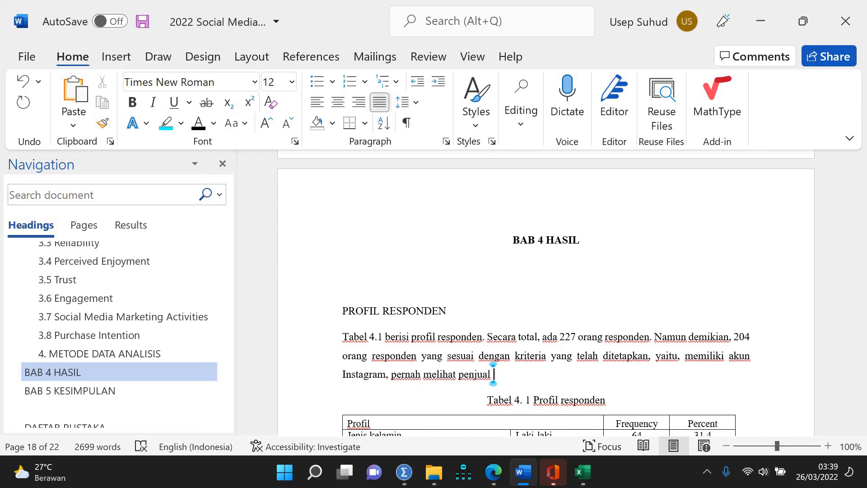
pyautogui.write(' berjua')
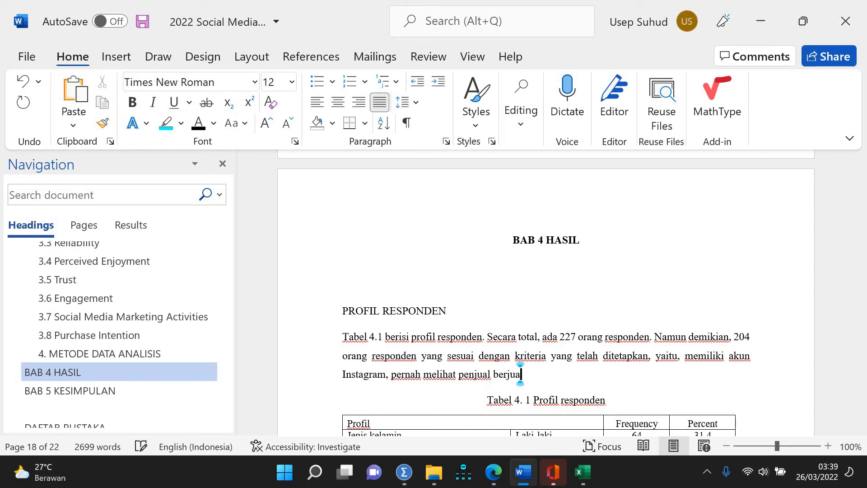
pyautogui.write('lan secara ')
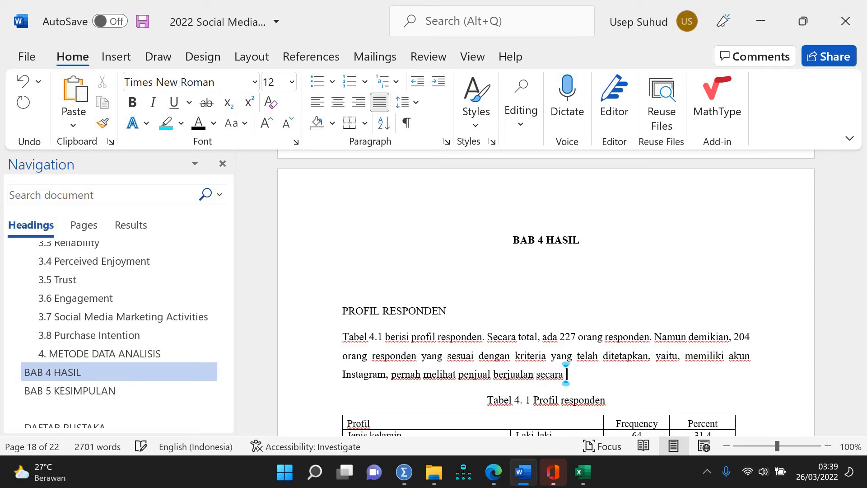
pyautogui.write('streaming')
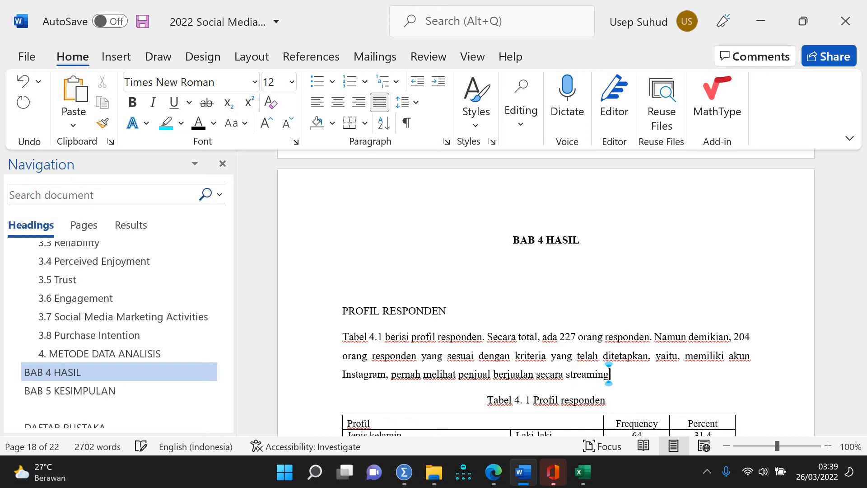
pyautogui.hotkey('ctrl', 'Left')
pyautogui.write('live')
pyautogui.press('End')
pyautogui.write('d')
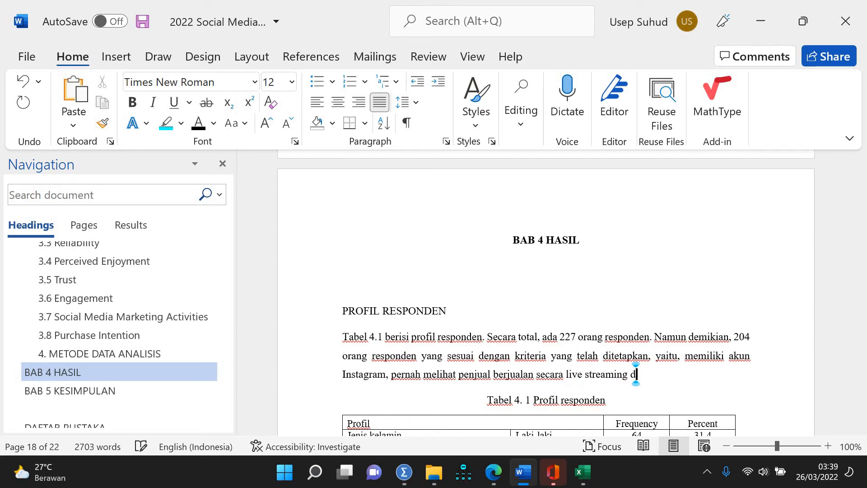
pyautogui.press('BackSpace')
# Step: Extend the live streaming criterion with "pada akun Instagram mereka"
pyautogui.write('pada ak')
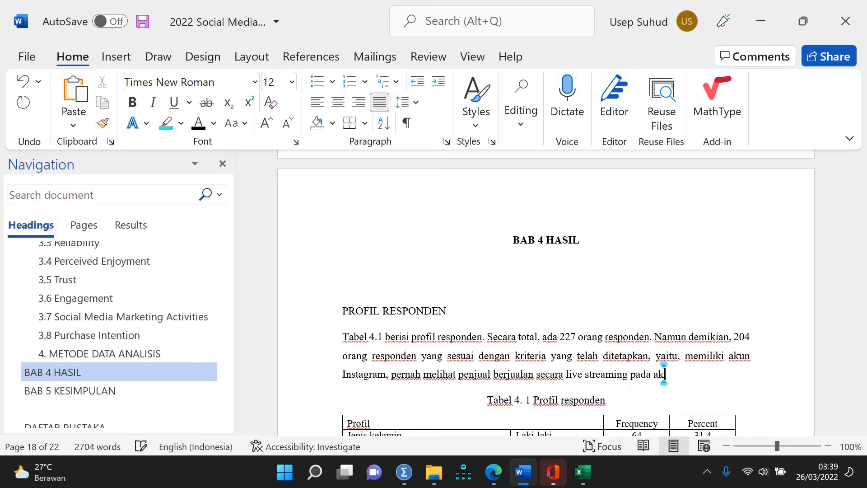
pyautogui.write('un Ins')
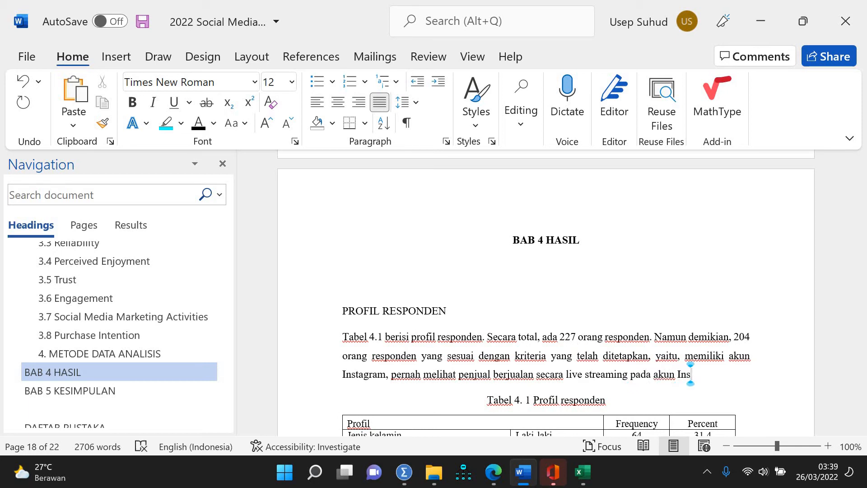
pyautogui.write('tagram mereka')
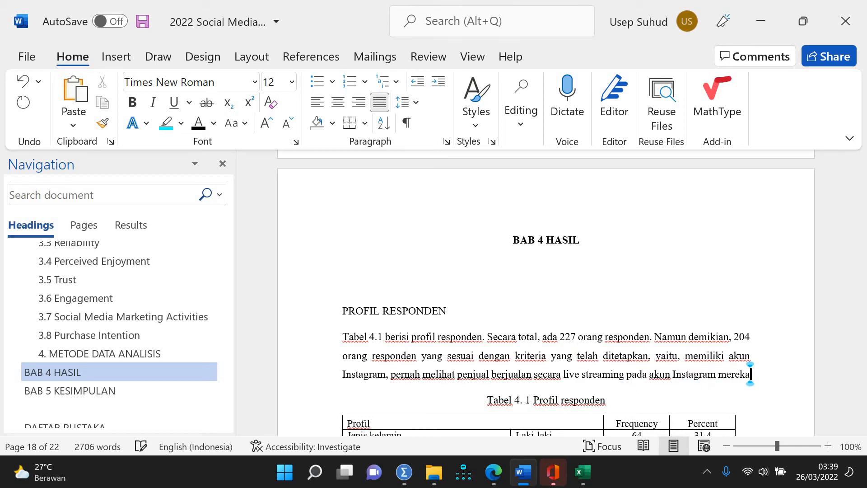
# Step: Finish the criteria sentence after "mereka" with ", dan responden pun harus beragama Islam."
pyautogui.write(', dan ')
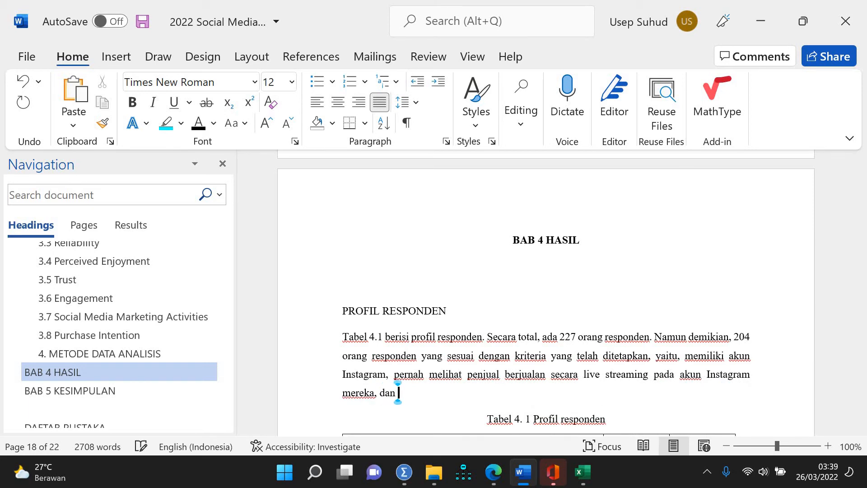
pyautogui.write('respo')
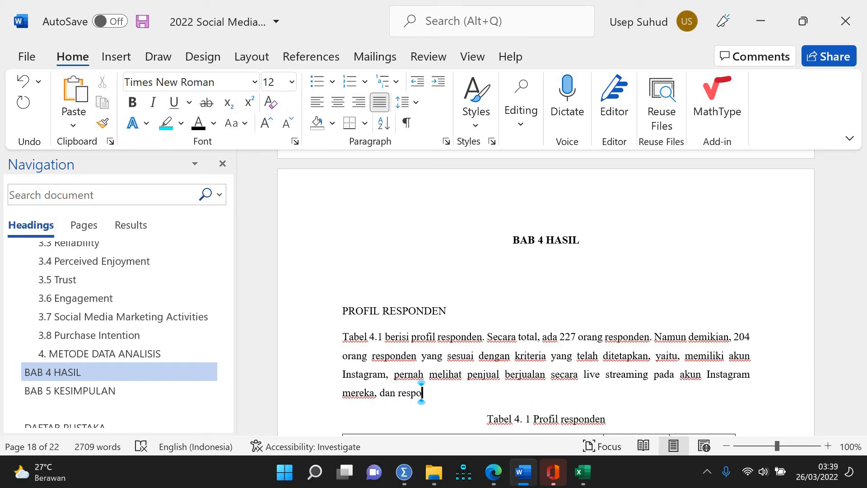
pyautogui.write('nden pun')
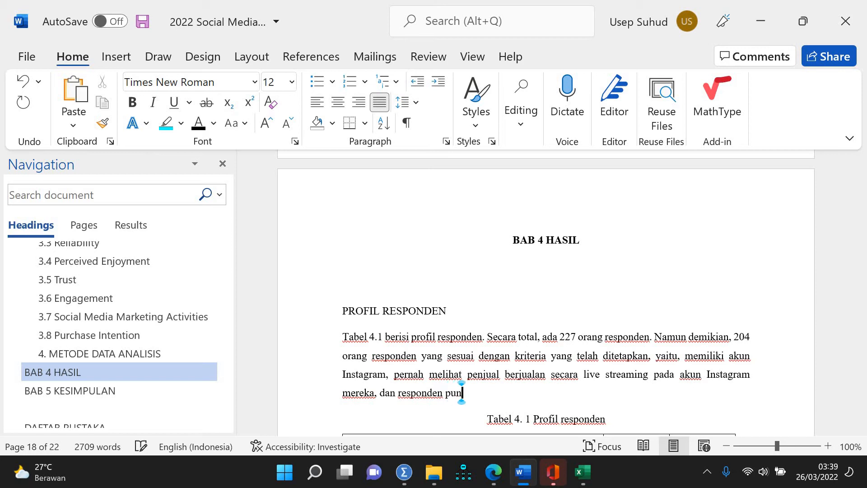
pyautogui.write(' harus beragama ')
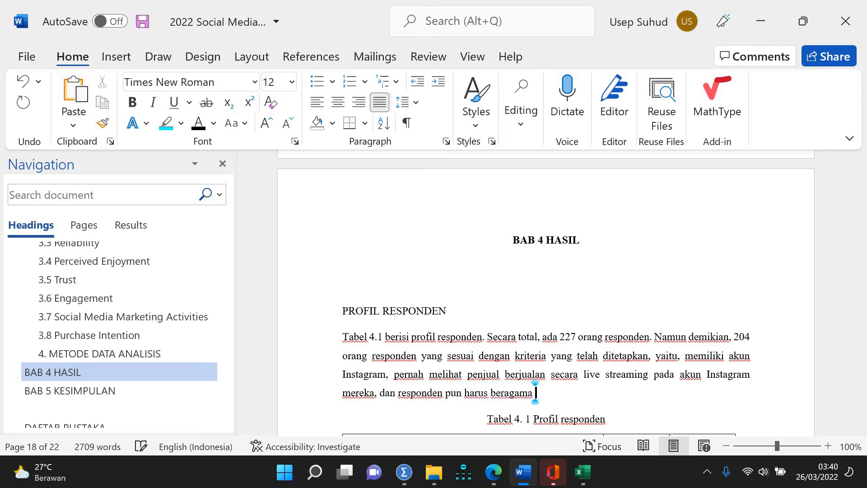
pyautogui.write('ISL')
pyautogui.press('BackSpace')
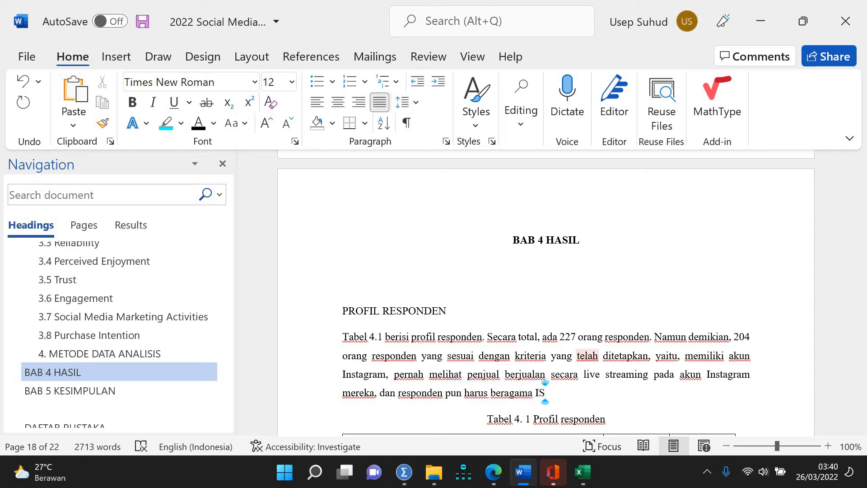
pyautogui.press('BackSpace')
pyautogui.write('slam.')
pyautogui.press('Return')
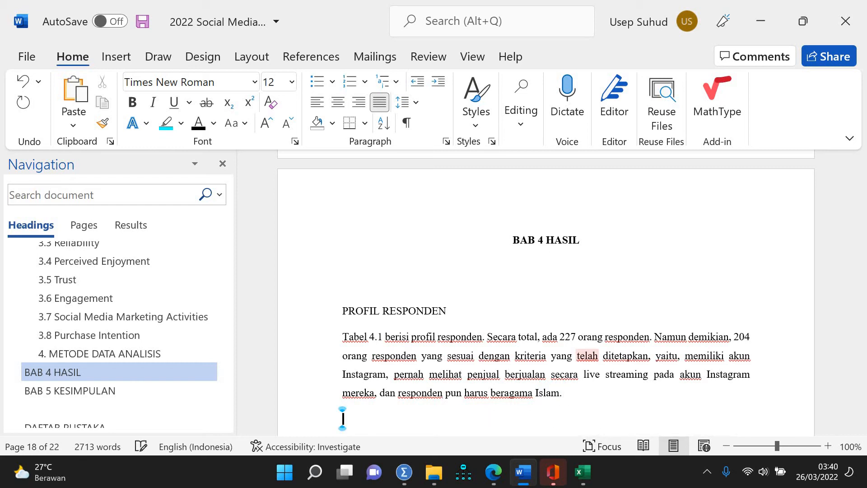
pyautogui.press('BackSpace')
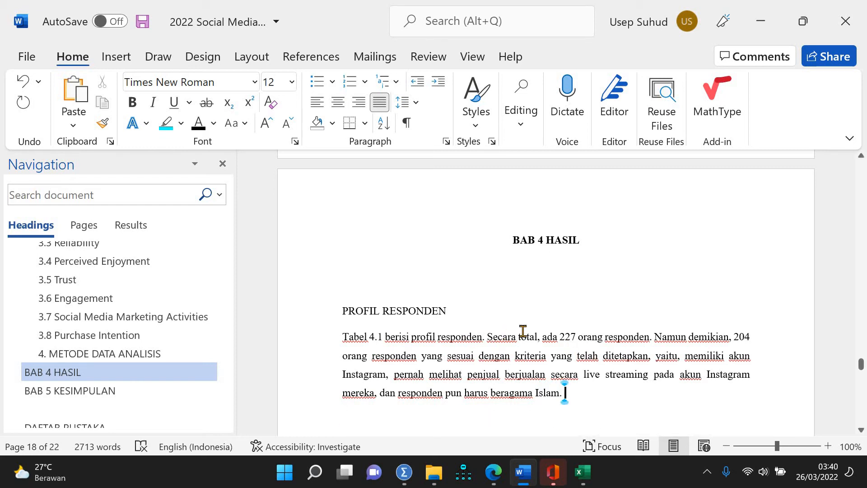
# Step: Start the gender sentence with "Responden terdiri atas 64 orang pria (31.4%) dan", using the figures from Tabel 4.1
pyautogui.scroll(-5, 523, 330)
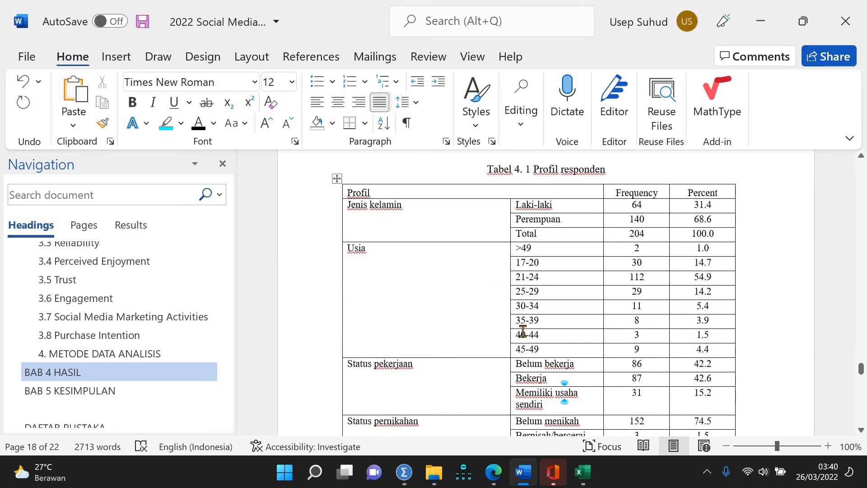
pyautogui.scroll(5, 523, 331)
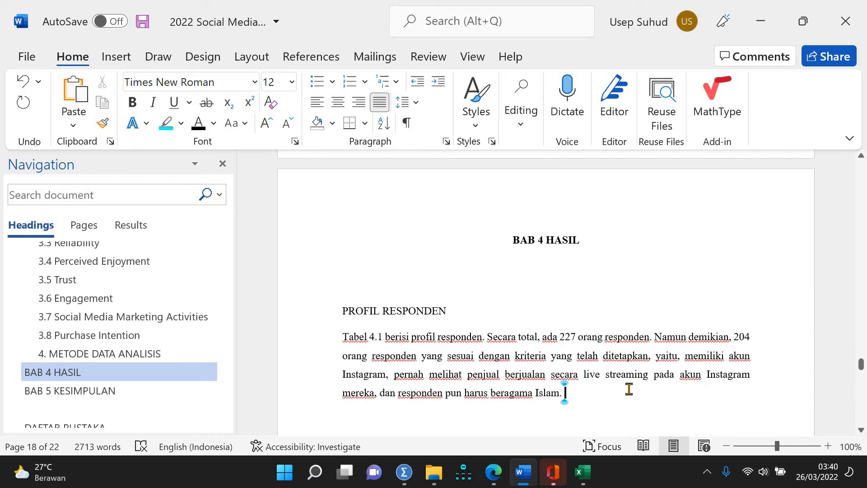
pyautogui.write('R')
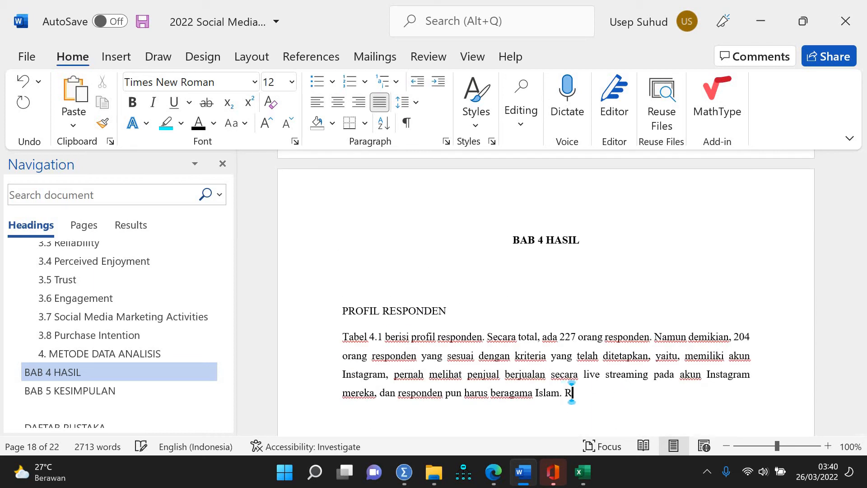
pyautogui.press('BackSpace')
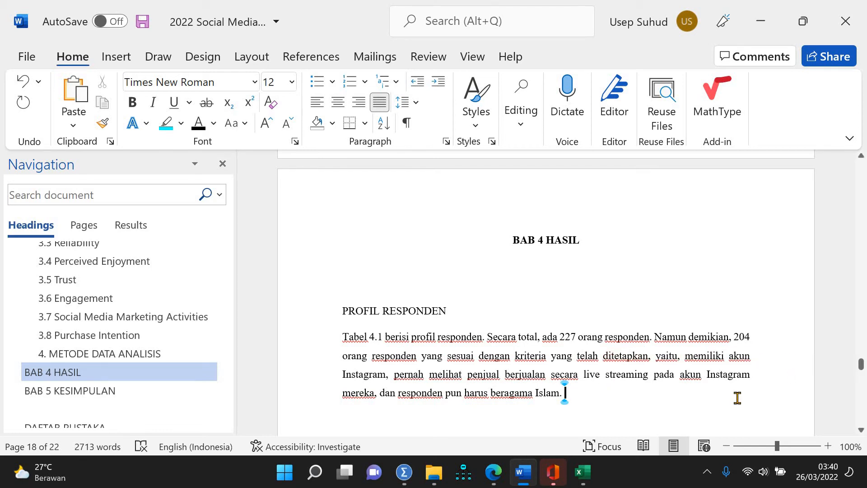
pyautogui.write('Respond')
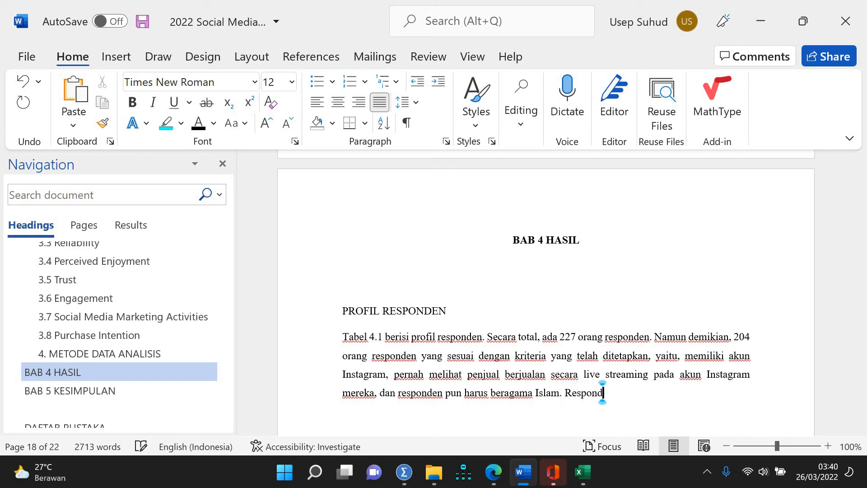
pyautogui.write('en terdiri atas')
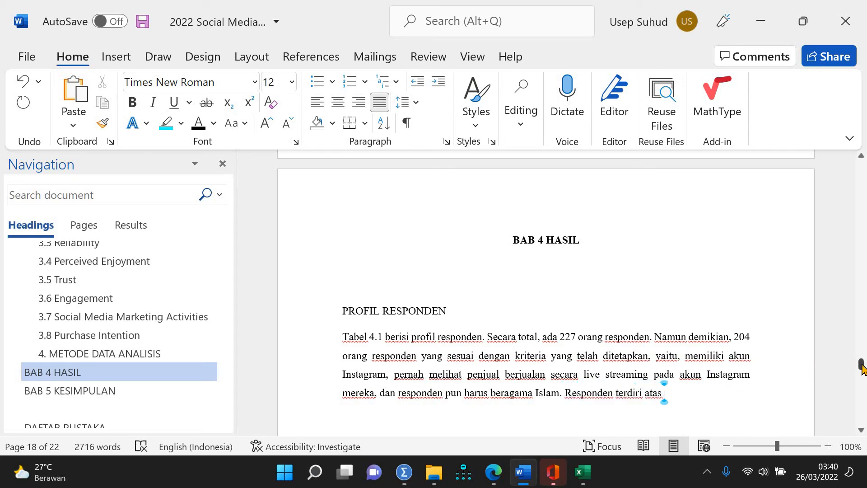
pyautogui.moveTo(862, 368); pyautogui.dragTo(862, 370)
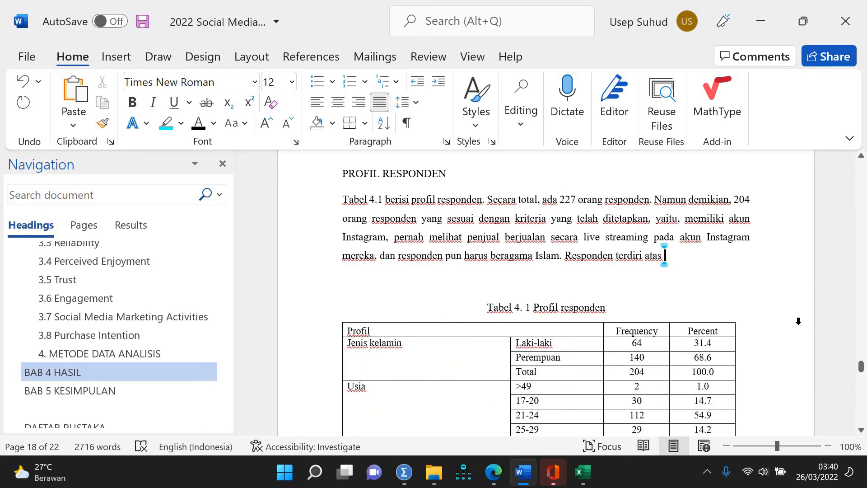
pyautogui.write('64 orang')
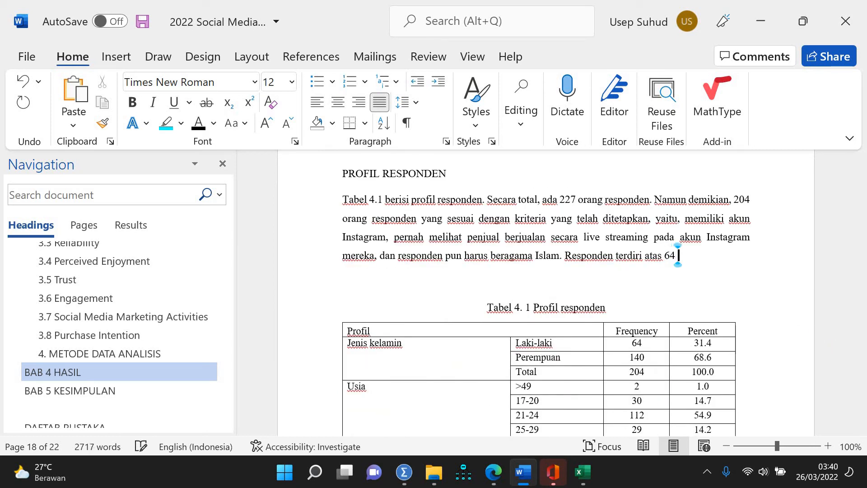
pyautogui.write('a')
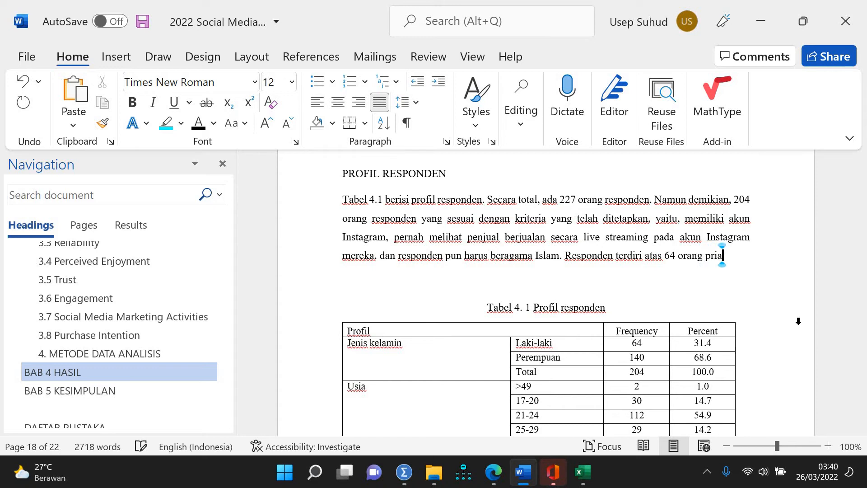
pyautogui.write(' (31.4')
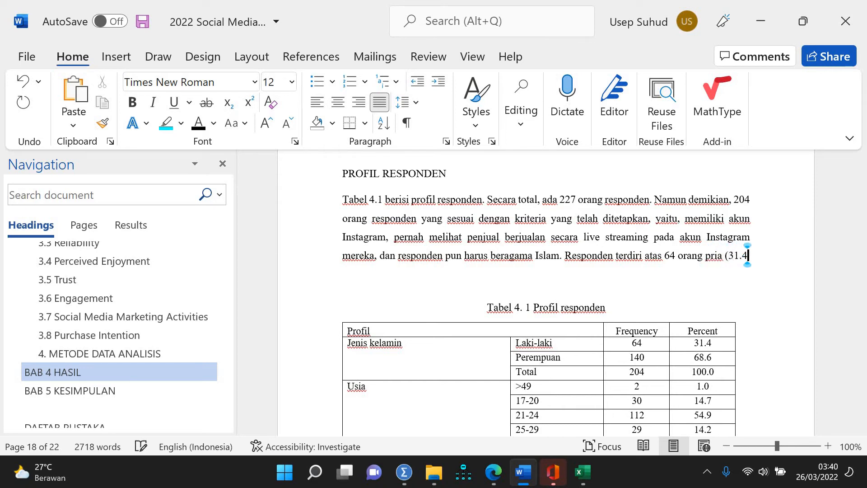
pyautogui.write('%) dan')
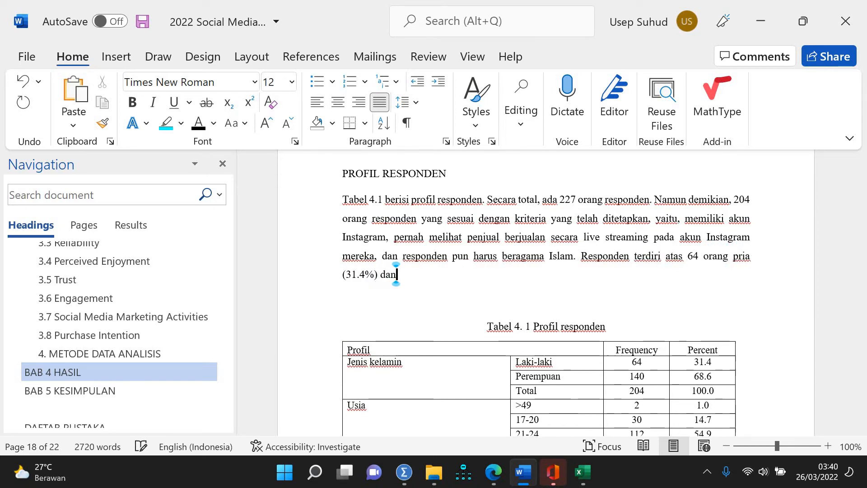
# Step: Complete the gender sentence with "140 orang perempuan (68.6%).", using "perempuan" instead of "Wanita"
pyautogui.write(' 140')
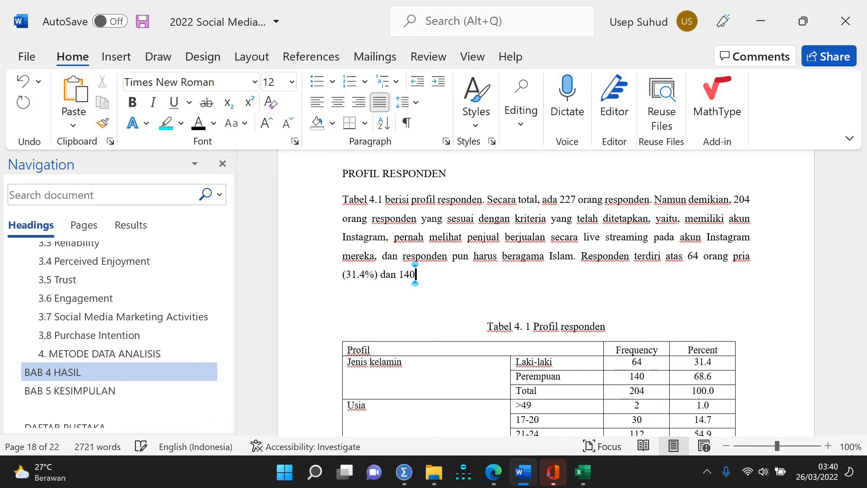
pyautogui.write(' orang wanita (')
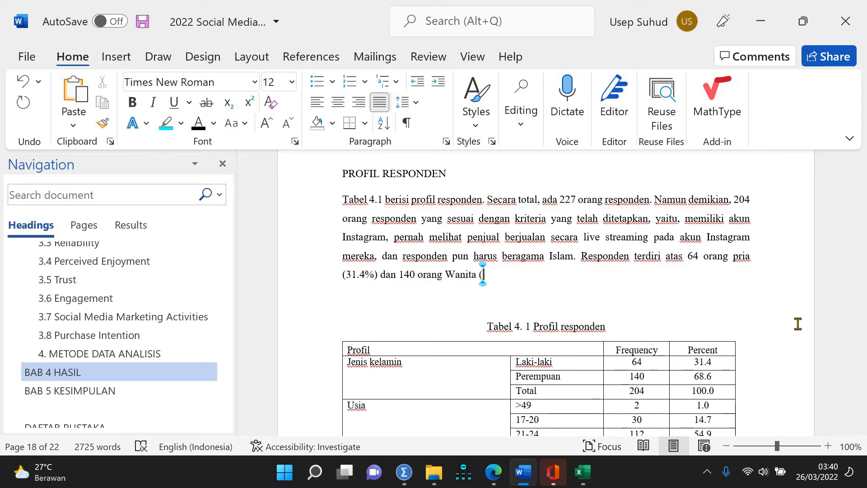
pyautogui.press('BackSpace')
pyautogui.press('BackSpace')
pyautogui.press('BackSpace')
pyautogui.press('BackSpace')
pyautogui.press('BackSpace')
pyautogui.press('BackSpace')
pyautogui.press('BackSpace')
pyautogui.press('BackSpace')
pyautogui.press('BackSpace')
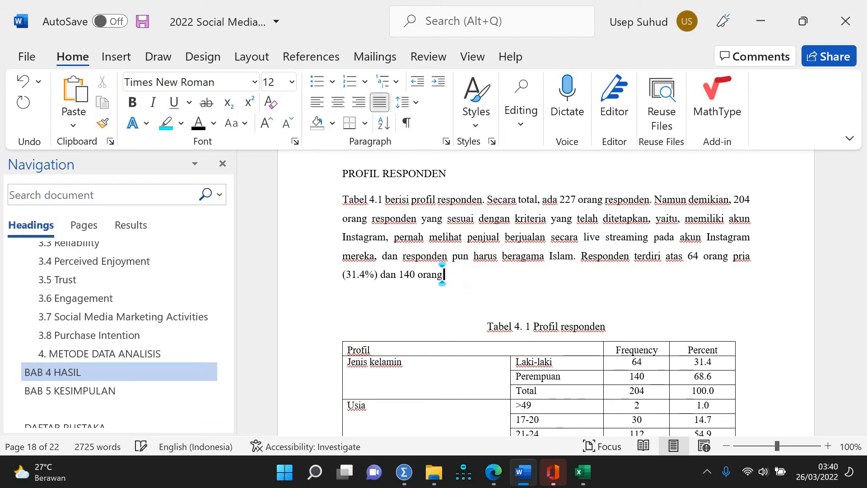
pyautogui.write('perempuan ')
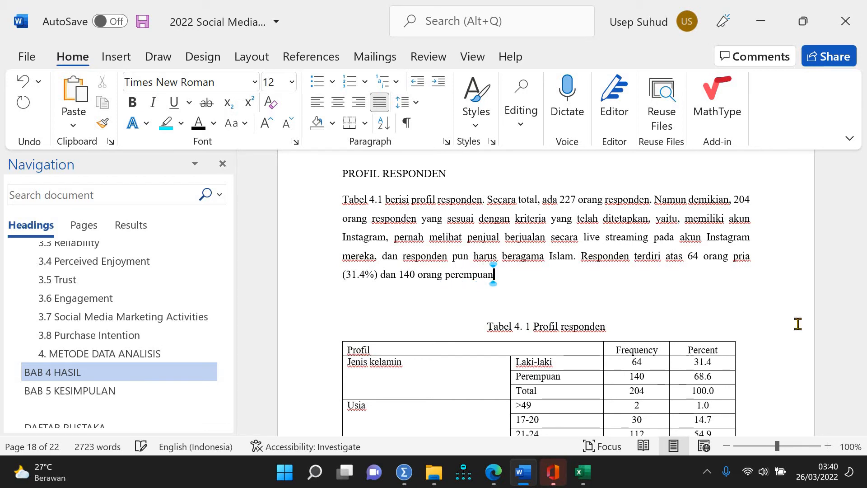
pyautogui.write('(6')
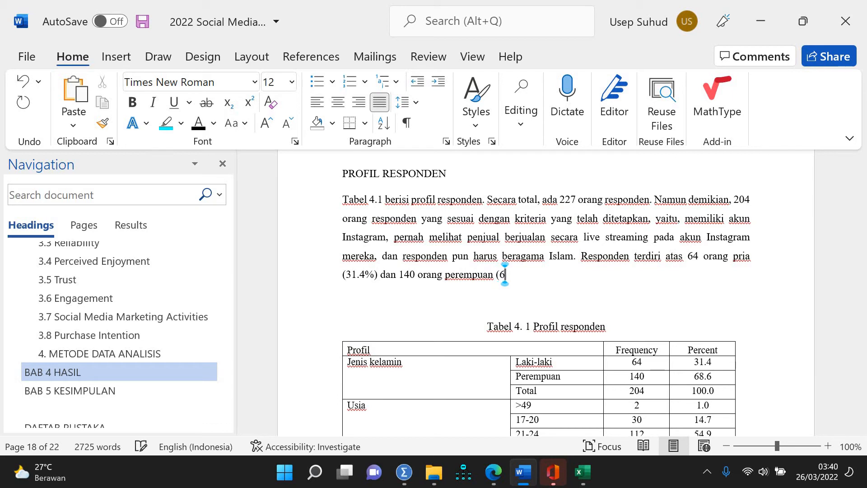
pyautogui.write('8.6')
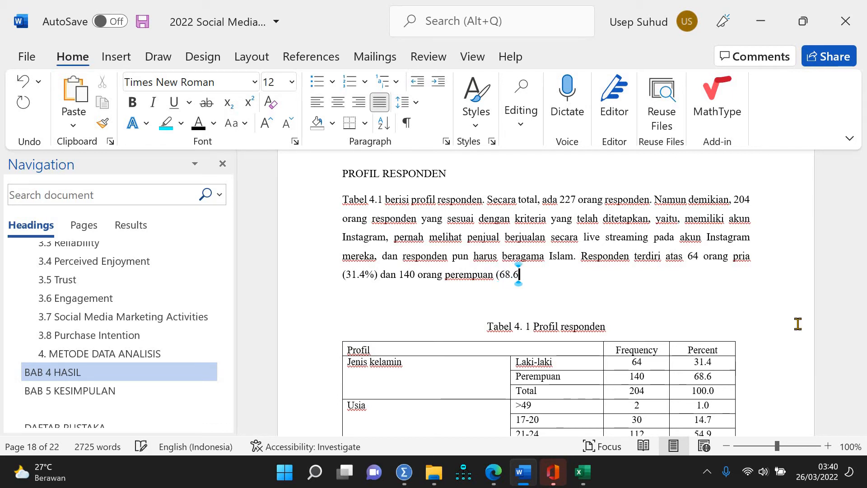
pyautogui.write('%).')
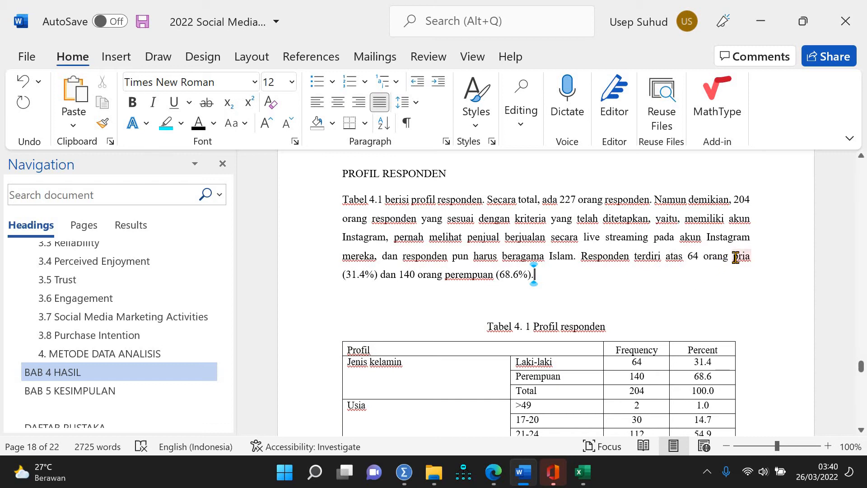
# Step: Replace the word "pria" with "laki-laki" in the gender sentence
pyautogui.moveTo(736, 257); pyautogui.dragTo(750, 258)
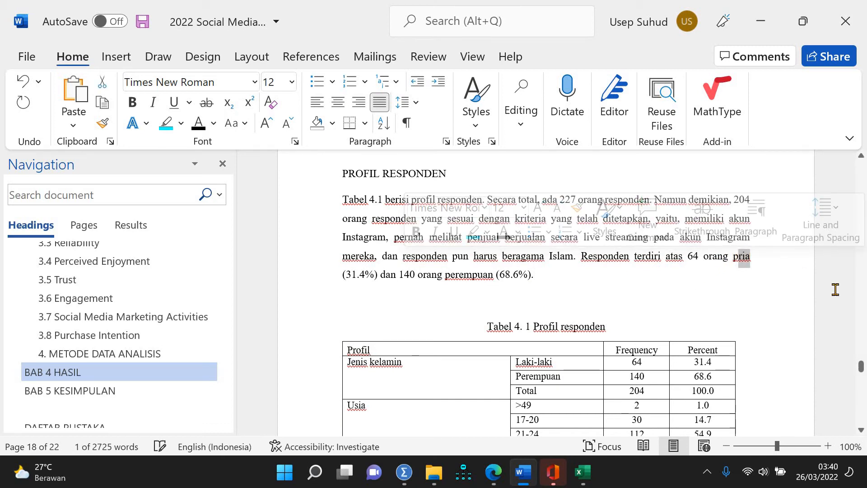
pyautogui.press('BackSpace')
pyautogui.press('BackSpace')
pyautogui.write('laki')
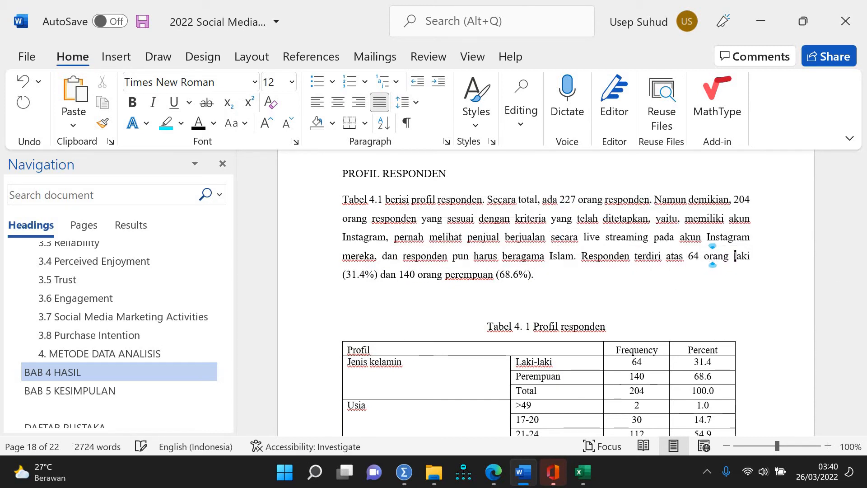
pyautogui.write('-laki')
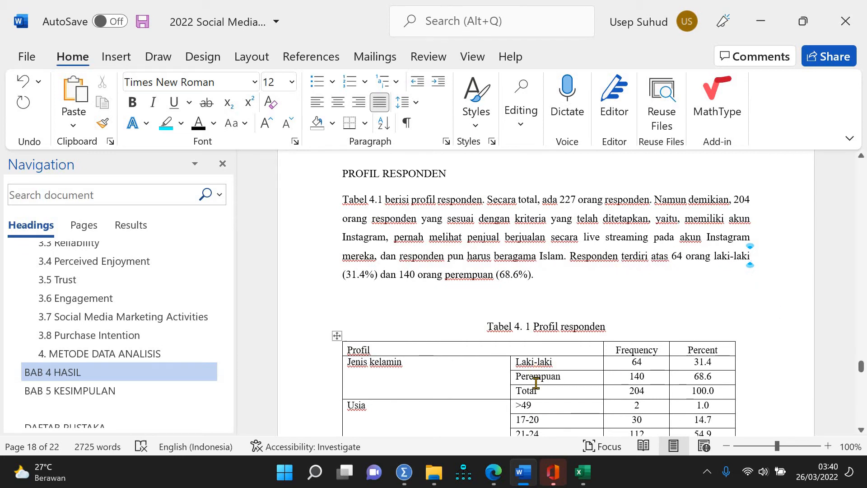
# Step: Begin the age sentence at the end of the paragraph with "Mengenai usia,"
pyautogui.click(599, 275)
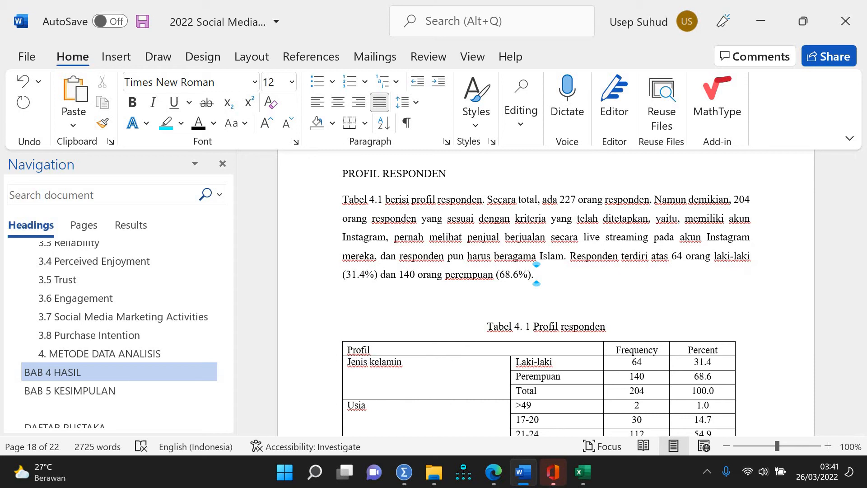
pyautogui.write('Mengenai usia,')
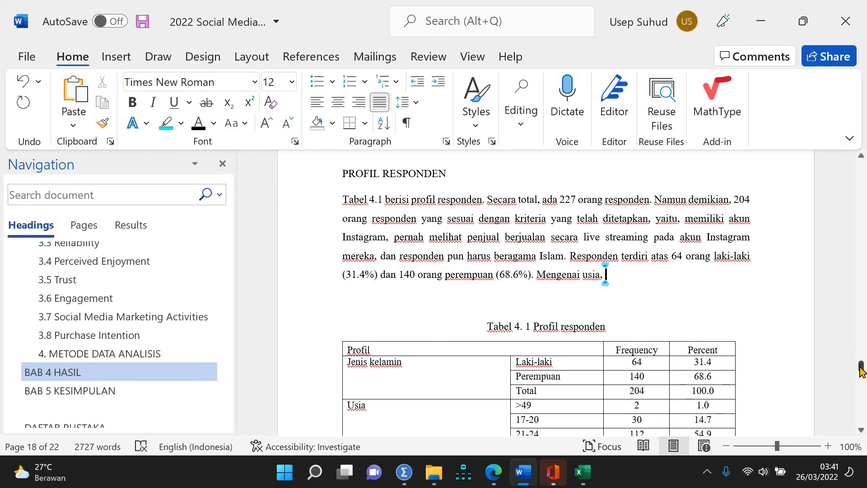
pyautogui.moveTo(860, 370); pyautogui.dragTo(860, 372)
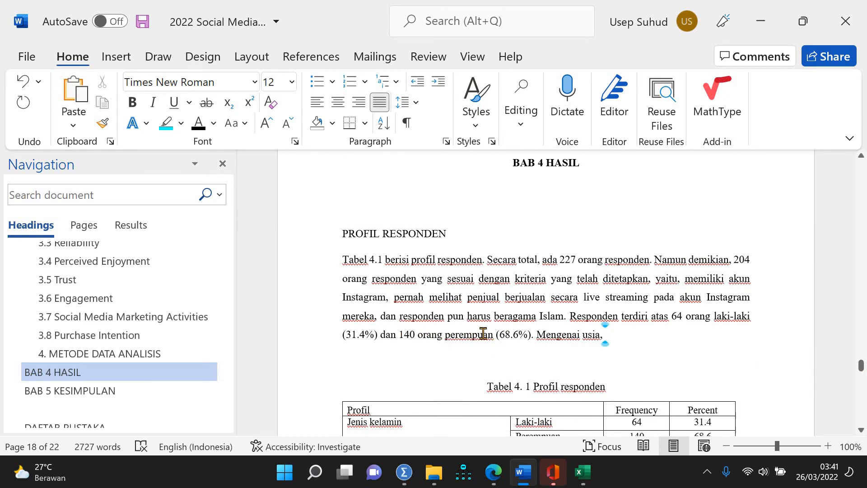
pyautogui.moveTo(399, 334); pyautogui.dragTo(643, 331)
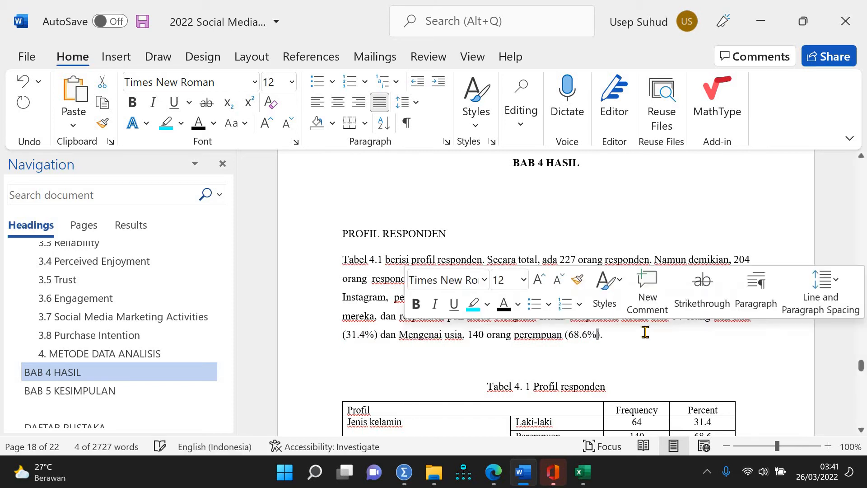
pyautogui.hotkey('ctrl', 'z')
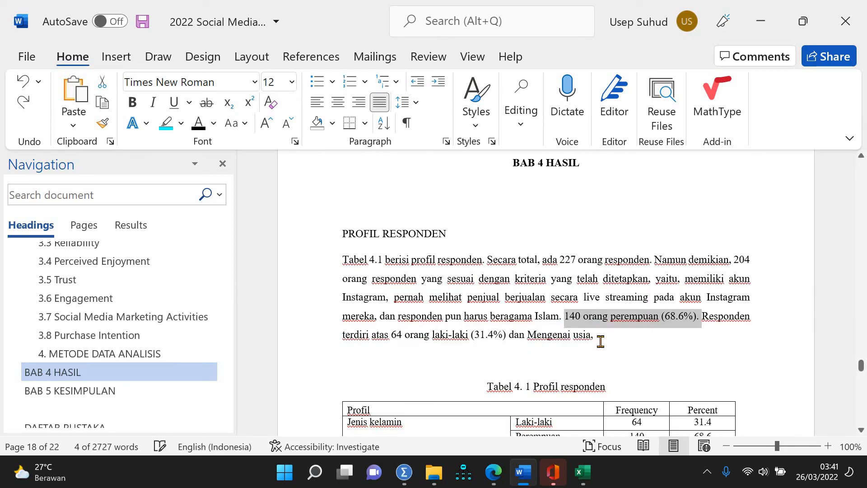
pyautogui.hotkey('ctrl', 'y')
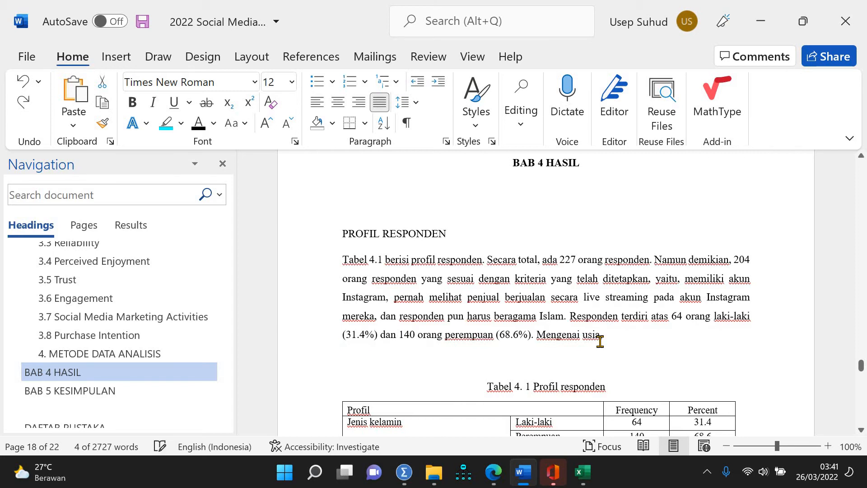
# Step: Reorder the gender sentence so "140 orang perempuan (68.6%)" comes first, joined by "dan" to "64 orang laki-laki (31.4%)"
pyautogui.moveTo(411, 335); pyautogui.dragTo(672, 321)
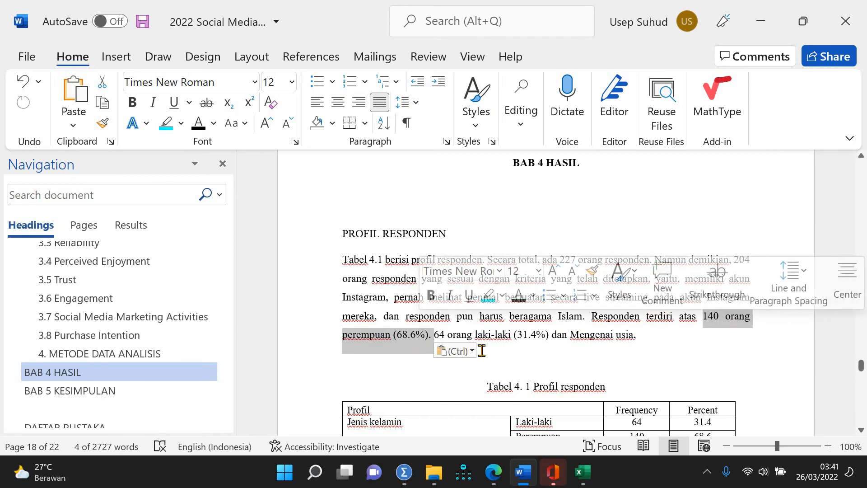
pyautogui.press('Right')
pyautogui.press('Left')
pyautogui.press('Left')
pyautogui.write('dan')
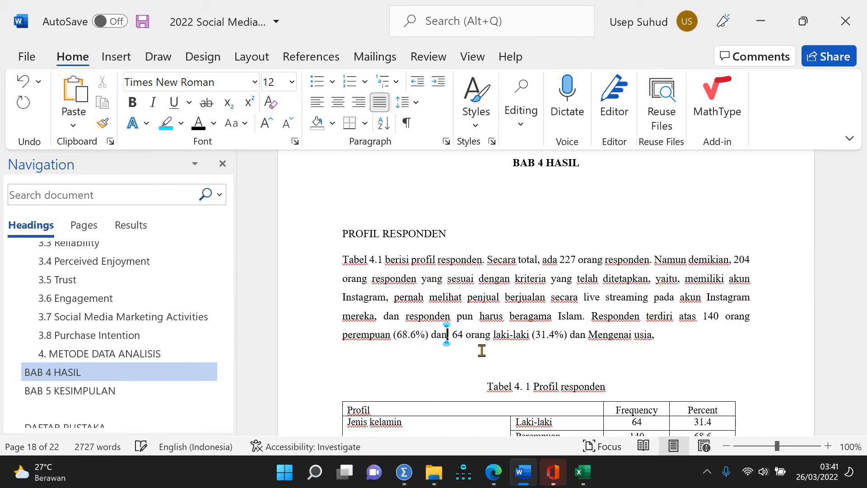
pyautogui.press('Delete')
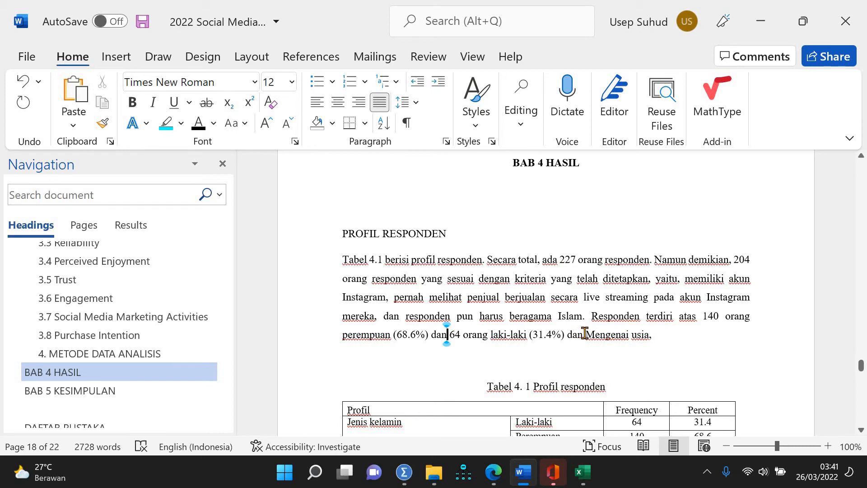
# Step: Remove the leftover "dan" before "Mengenai usia," and end the gender sentence with a period
pyautogui.rightClick(585, 333)
pyautogui.press('Escape')
pyautogui.press('BackSpace')
pyautogui.press('BackSpace')
pyautogui.press('BackSpace')
pyautogui.press('BackSpace')
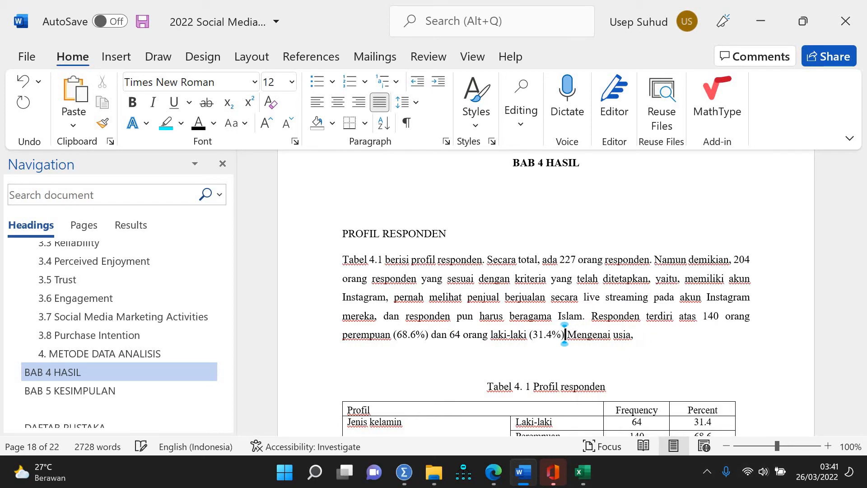
# Step: Continue the age sentence with "112 orang responden (54.9", copying the percentage from the 21-24 row of Tabel 4.1
pyautogui.scroll(-5, 619, 325)
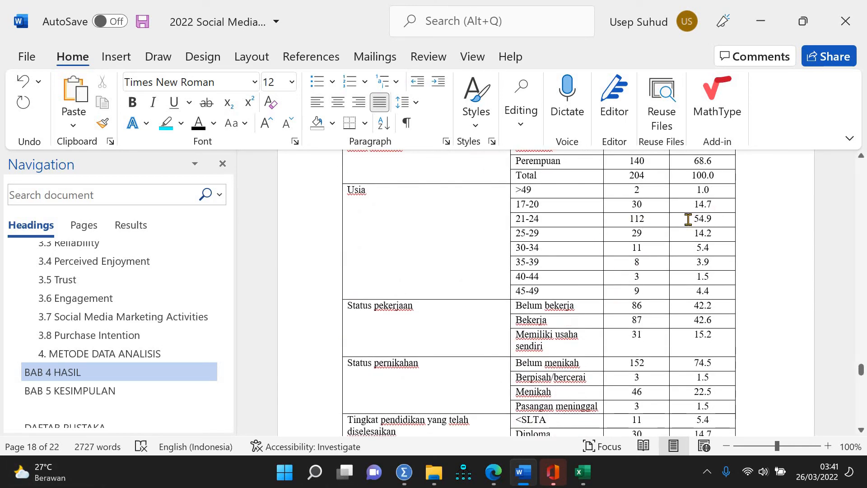
pyautogui.moveTo(688, 219); pyautogui.dragTo(712, 219)
pyautogui.hotkey('ctrl', 'c')
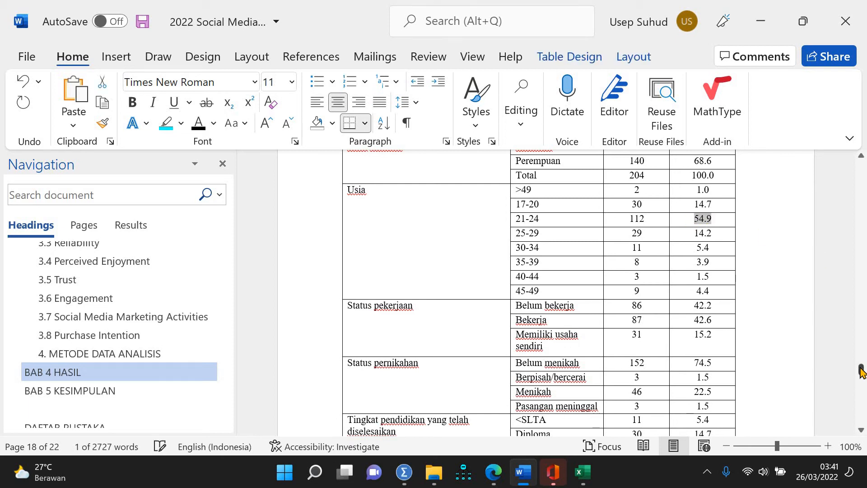
pyautogui.moveTo(861, 372); pyautogui.dragTo(861, 368)
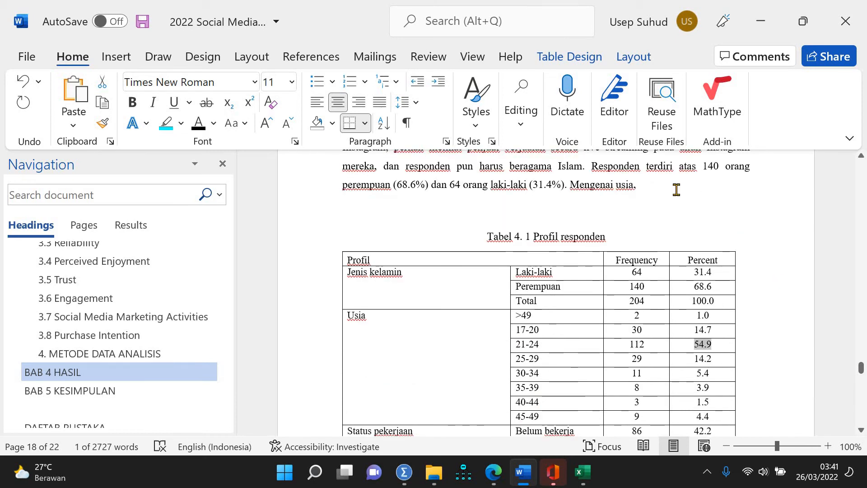
pyautogui.click(676, 190)
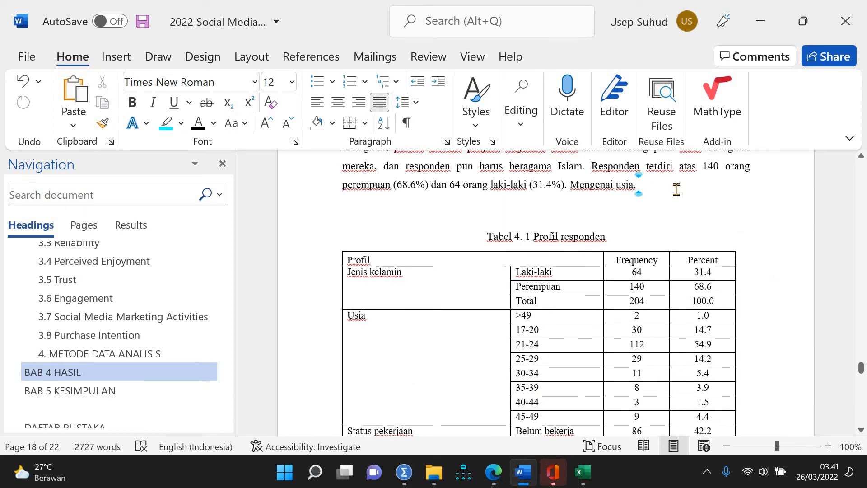
pyautogui.write('112')
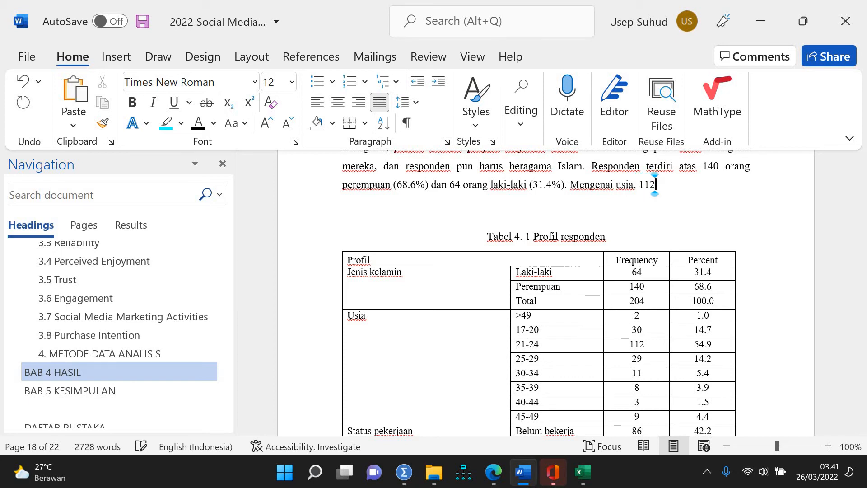
pyautogui.write(' orang ')
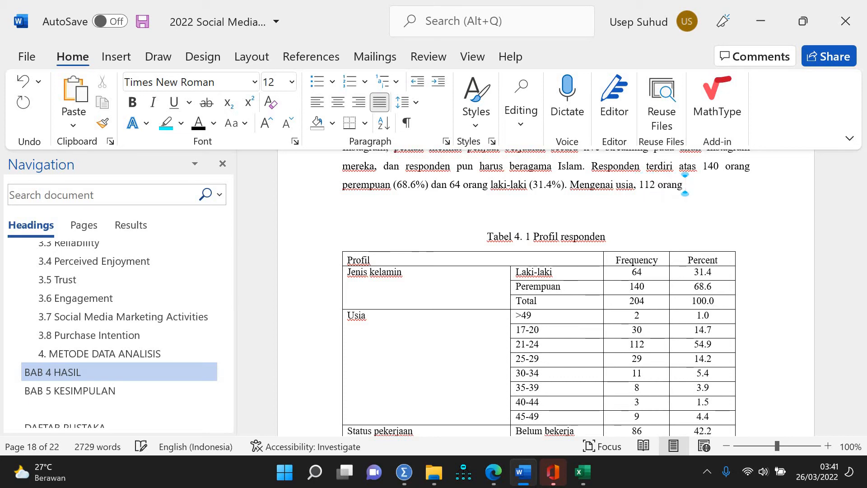
pyautogui.write('responden')
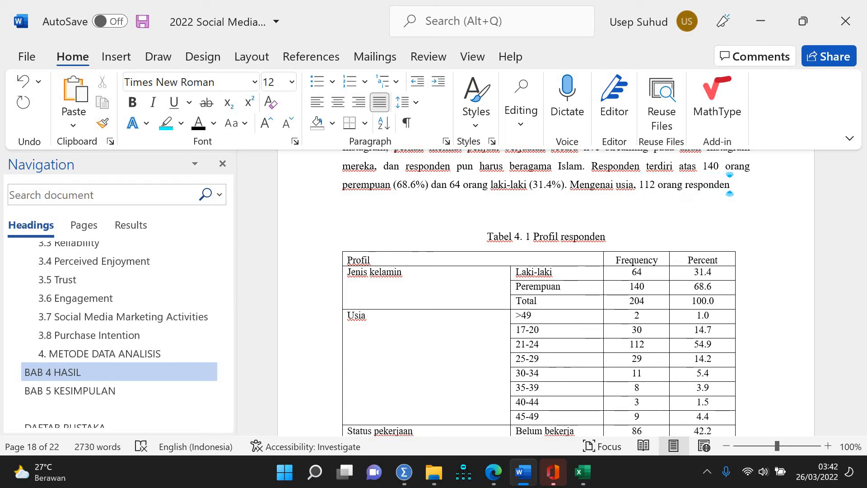
pyautogui.write(' (')
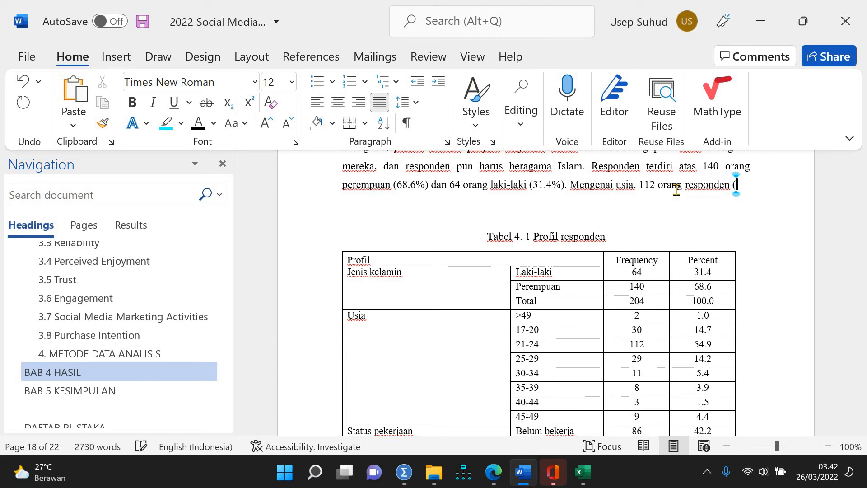
pyautogui.hotkey('ctrl', 'v')
# Step: Close the parenthesis and complete the age sentence with "berusia antara 21 hingga 24 tahun."
pyautogui.write(') b')
pyautogui.write('erusia antara')
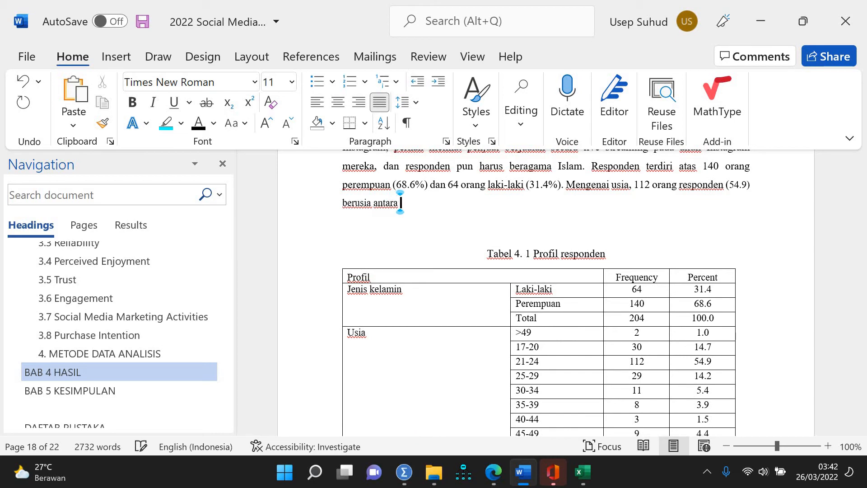
pyautogui.write(' 21 hingga ')
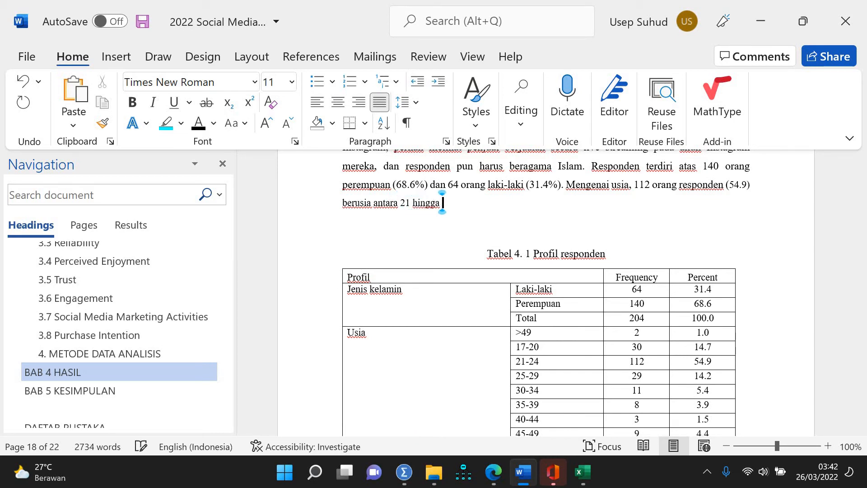
pyautogui.write('24 tahun.')
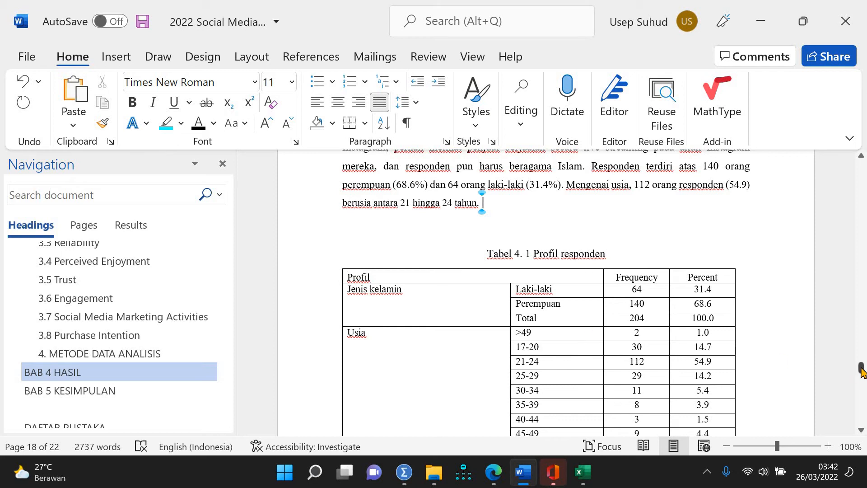
# Step: Copy all the Usia rows of Tabel 4.1 with their frequencies and percentages into a new sheet of the Excel workbook Book1
pyautogui.scroll(-6, 724, 362)
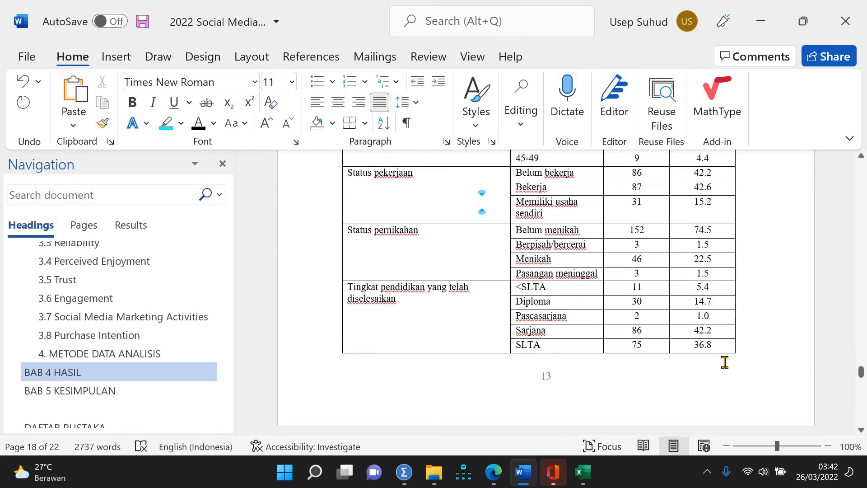
pyautogui.scroll(6, 725, 362)
pyautogui.scroll(-6, 724, 362)
pyautogui.scroll(6, 725, 362)
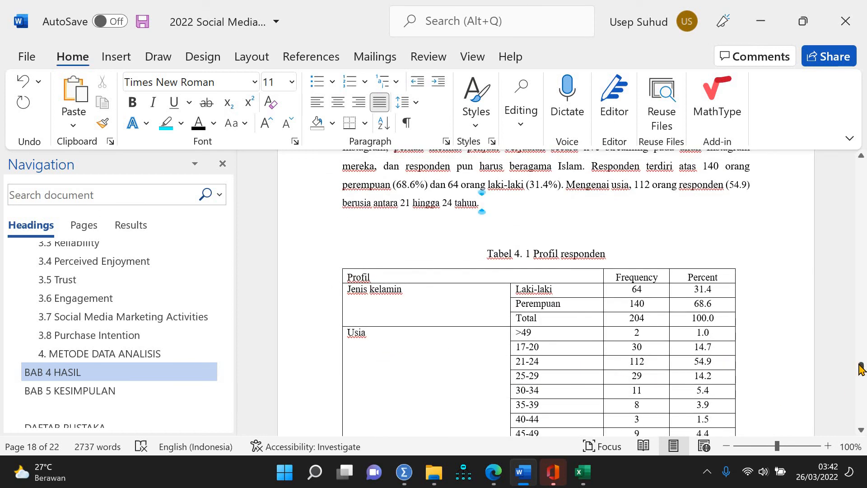
pyautogui.moveTo(861, 368); pyautogui.dragTo(820, 364)
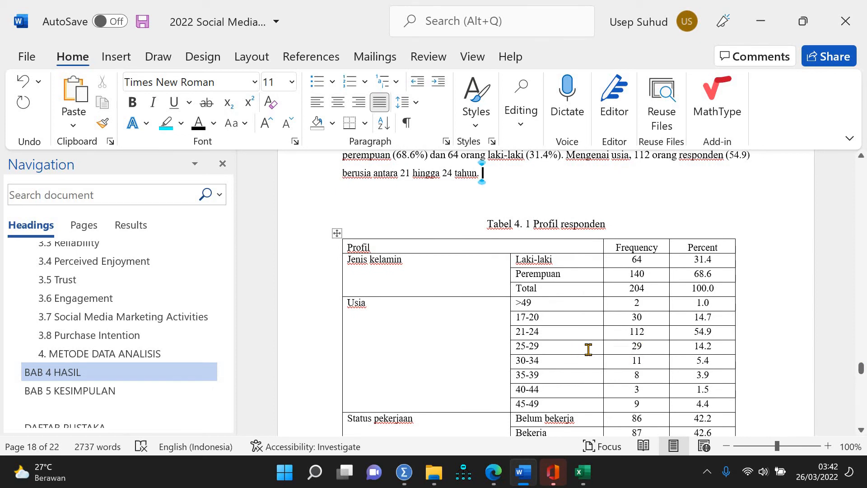
pyautogui.moveTo(586, 350); pyautogui.dragTo(697, 403)
pyautogui.rightClick(699, 408)
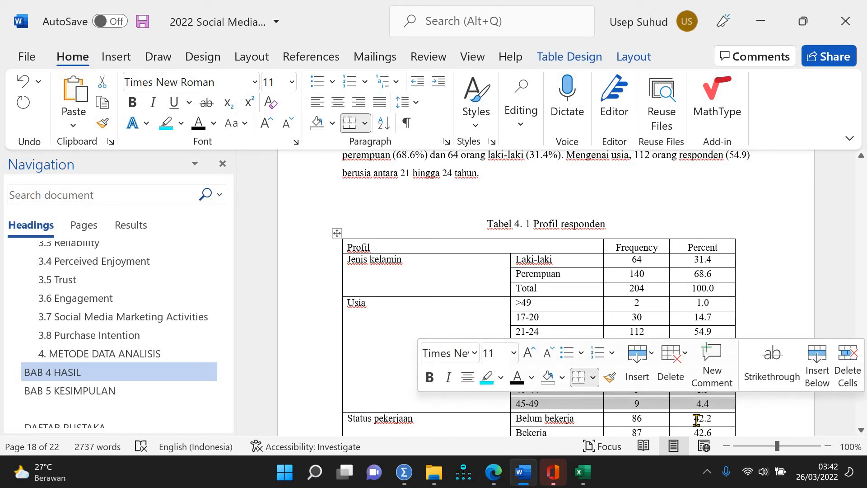
pyautogui.moveTo(551, 302); pyautogui.dragTo(693, 404)
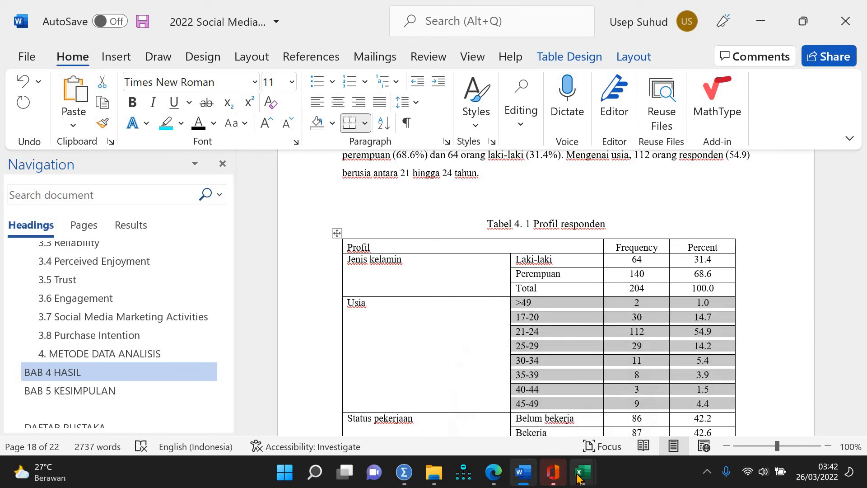
pyautogui.moveTo(578, 476)
pyautogui.click(640, 440)
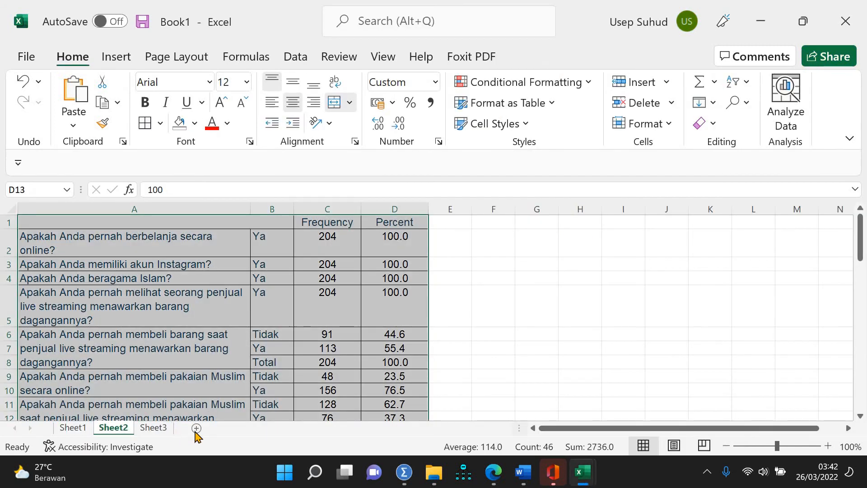
pyautogui.click(195, 430)
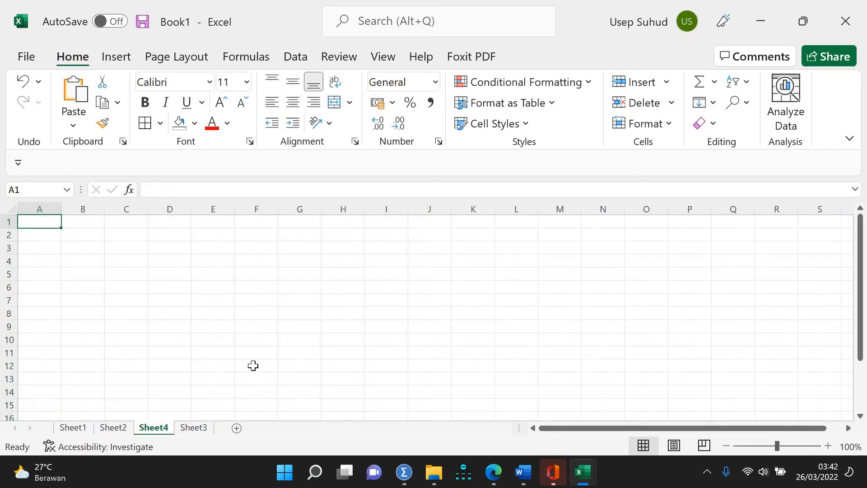
pyautogui.hotkey('ctrl', 'v')
pyautogui.doubleClick(255, 292)
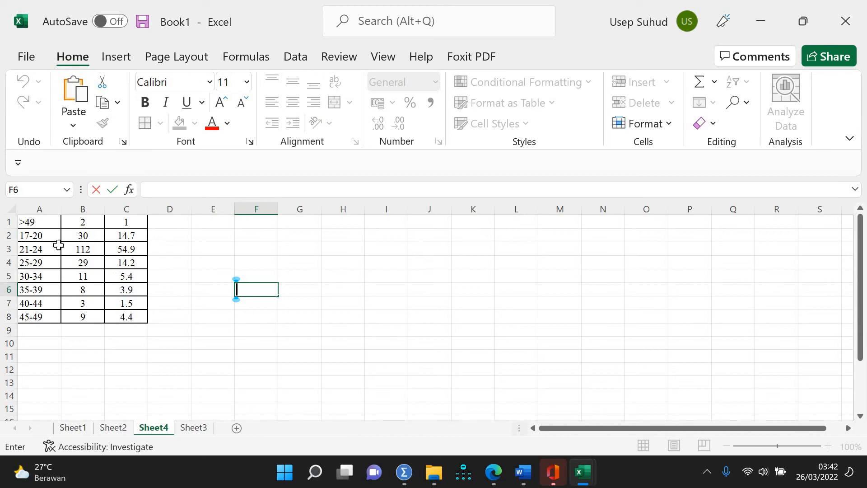
pyautogui.doubleClick(40, 222)
pyautogui.moveTo(198, 311); pyautogui.dragTo(194, 306)
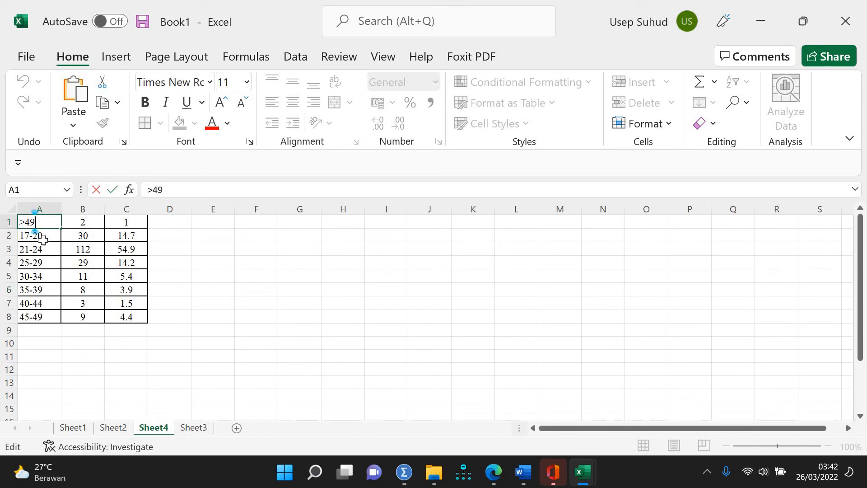
pyautogui.moveTo(27, 222); pyautogui.dragTo(127, 316)
pyautogui.hotkey('ctrl', 'c')
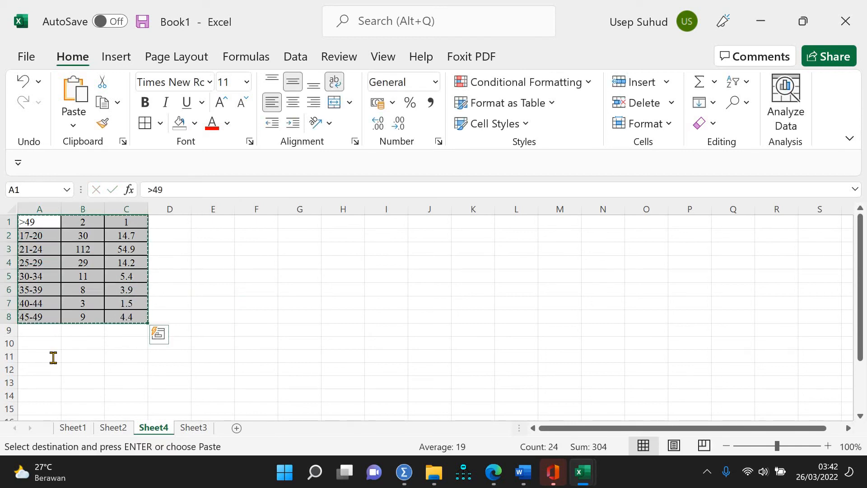
pyautogui.doubleClick(53, 357)
pyautogui.click(226, 332)
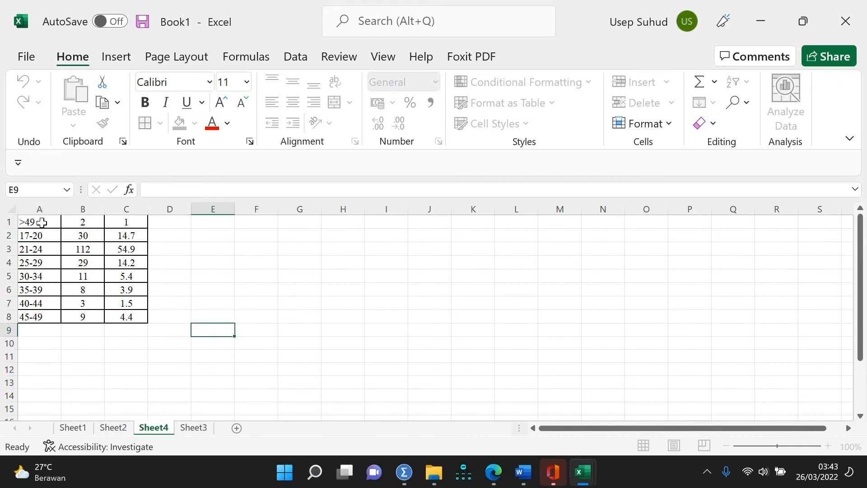
# Step: Duplicate the age block A1:C8 below the original, starting at cell A12
pyautogui.moveTo(42, 221); pyautogui.dragTo(123, 316)
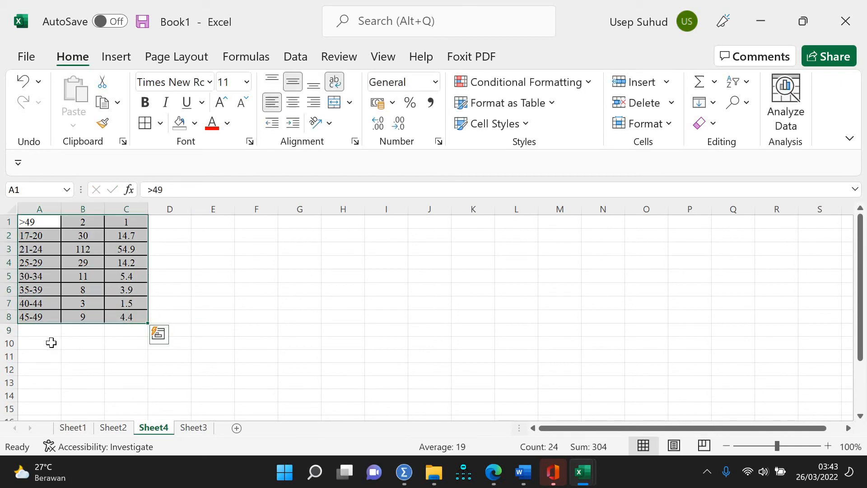
pyautogui.hotkey('ctrl', 'c')
pyautogui.click(39, 371)
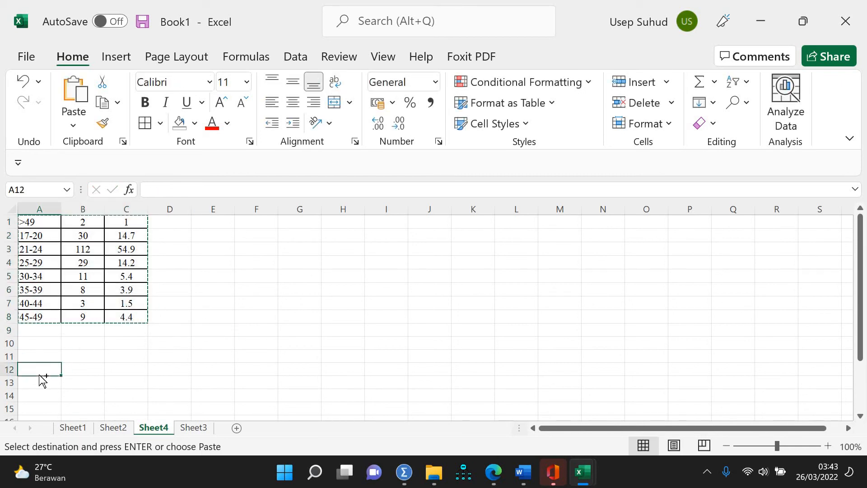
pyautogui.hotkey('ctrl', 'v')
pyautogui.click(333, 370)
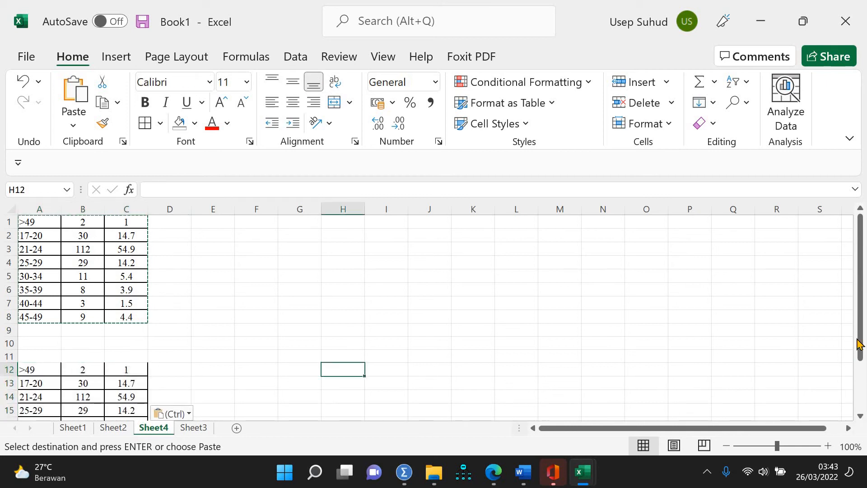
# Step: Fill the 21-24 row of the duplicated age block (A14:C14) with yellow
pyautogui.moveTo(859, 360); pyautogui.dragTo(110, 300)
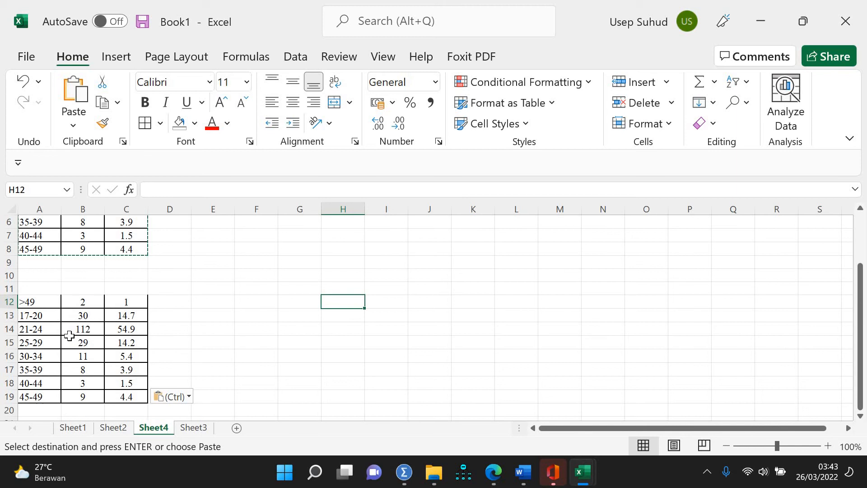
pyautogui.moveTo(45, 329); pyautogui.dragTo(129, 329)
pyautogui.click(195, 123)
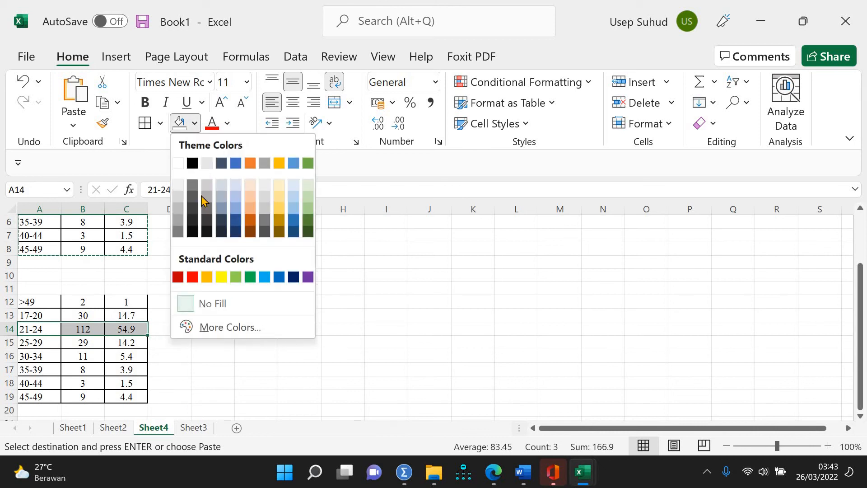
pyautogui.click(221, 276)
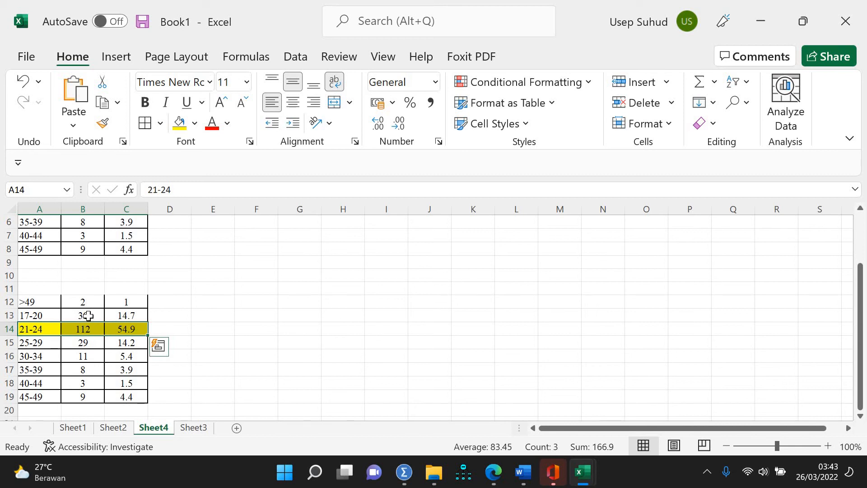
# Step: Set the frequency of the 17-20 group in the duplicated block (B13) to 32
pyautogui.doubleClick(92, 315)
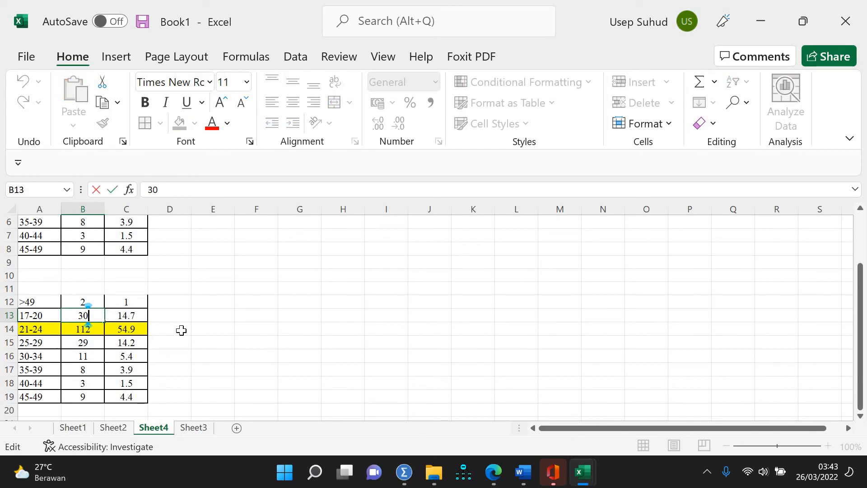
pyautogui.write('32')
pyautogui.press('BackSpace')
pyautogui.press('BackSpace')
pyautogui.press('BackSpace')
pyautogui.write('3')
pyautogui.press('BackSpace')
pyautogui.write('2')
pyautogui.scroll(2, 122, 261)
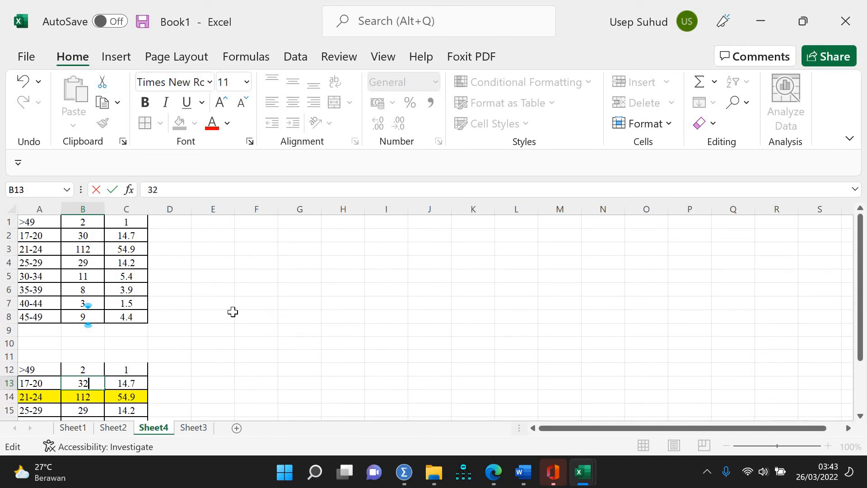
pyautogui.scroll(-5, 233, 311)
pyautogui.scroll(5, 233, 311)
pyautogui.scroll(-5, 232, 311)
pyautogui.scroll(4, 233, 311)
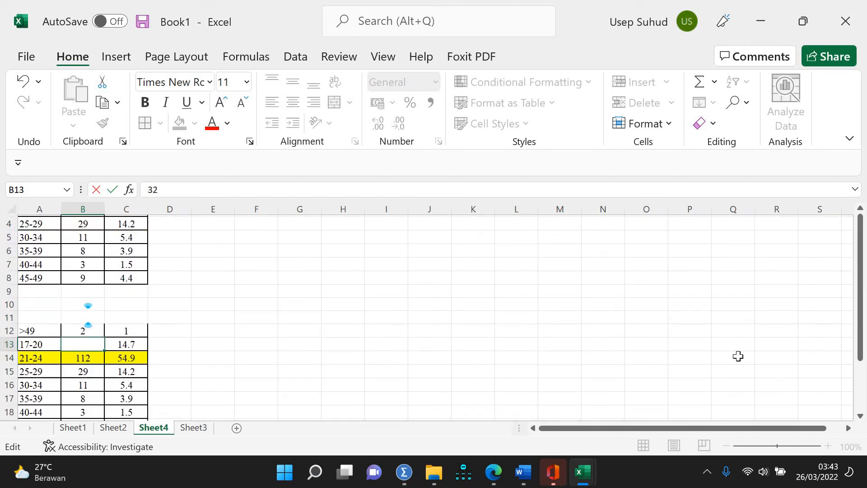
pyautogui.scroll(1, 296, 351)
pyautogui.click(296, 352)
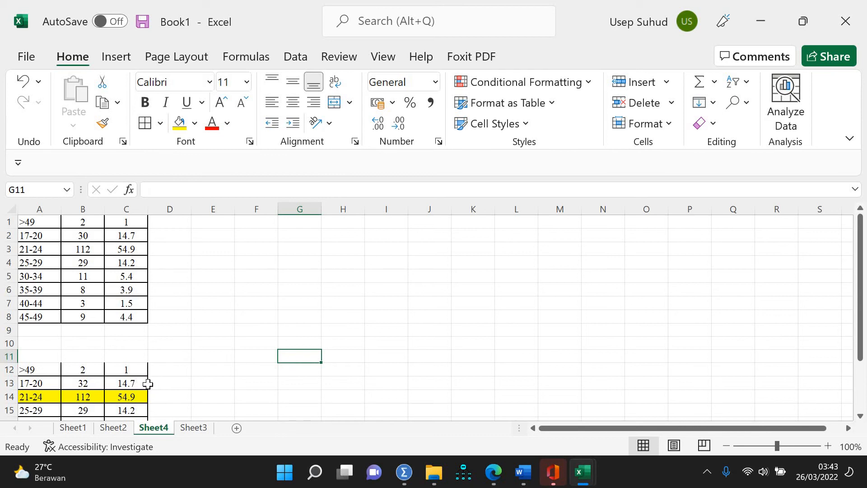
# Step: Set the percentage of the 17-20 group in the duplicated block (C13) to 15.7
pyautogui.click(128, 381)
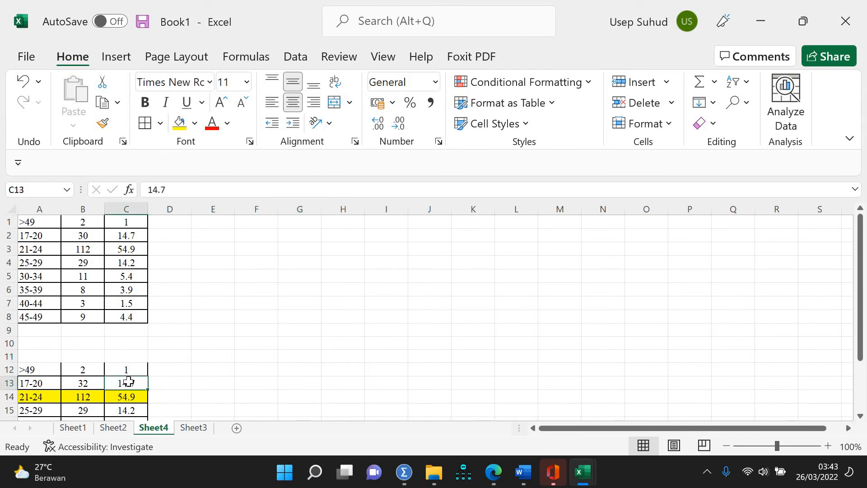
pyautogui.doubleClick(154, 190)
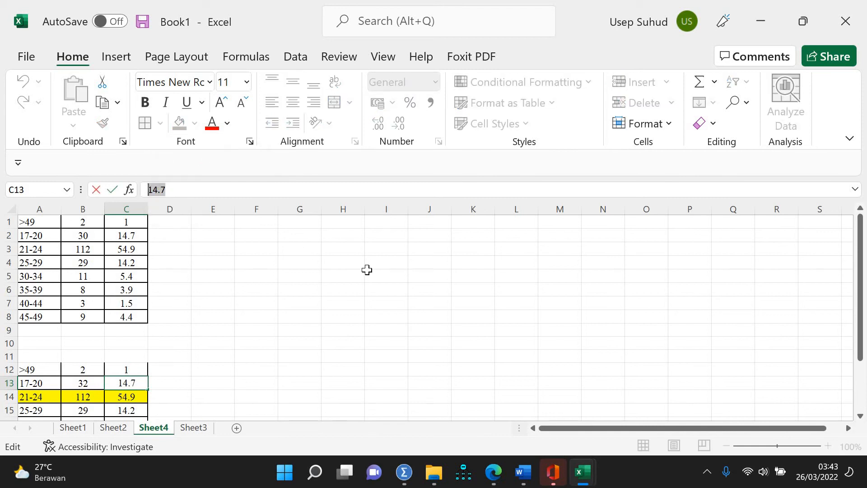
pyautogui.write('15.7')
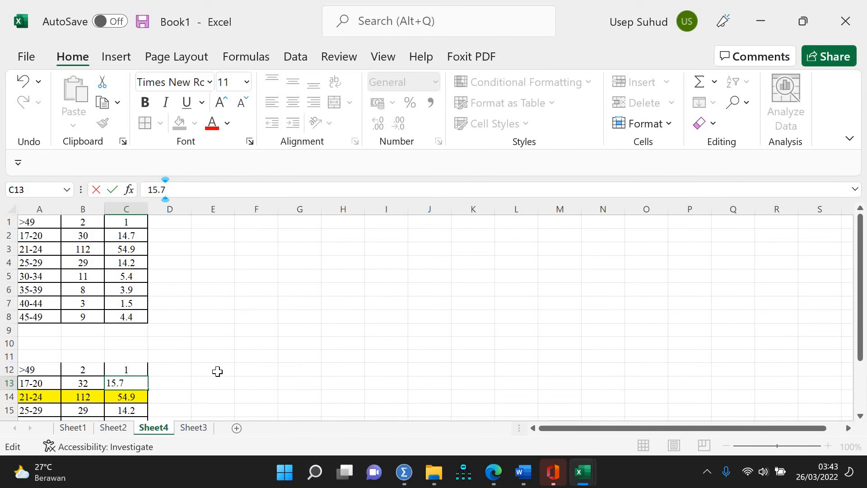
pyautogui.click(299, 370)
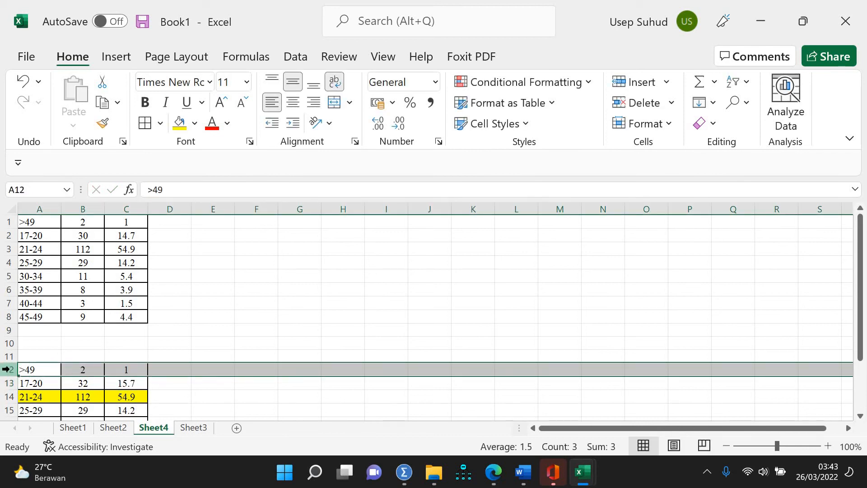
# Step: Clear the >49 entries in row 12 and try relabelling the 17-20 group in A13 as <21
pyautogui.press('Delete')
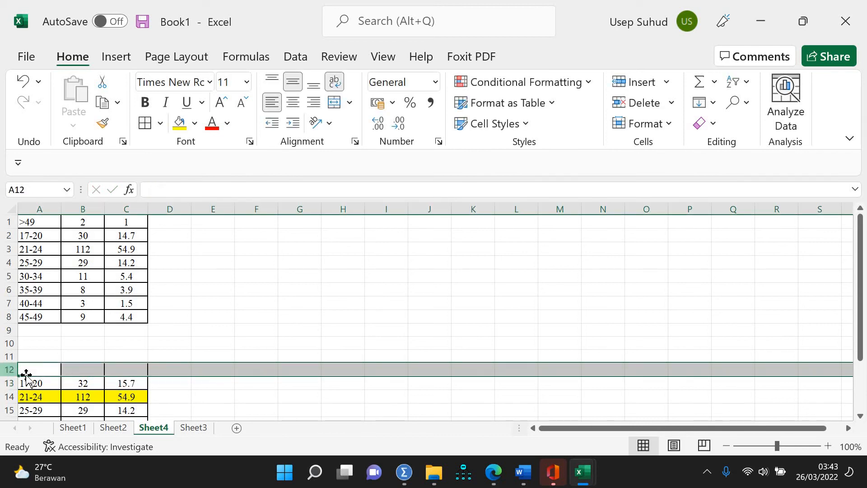
pyautogui.click(49, 383)
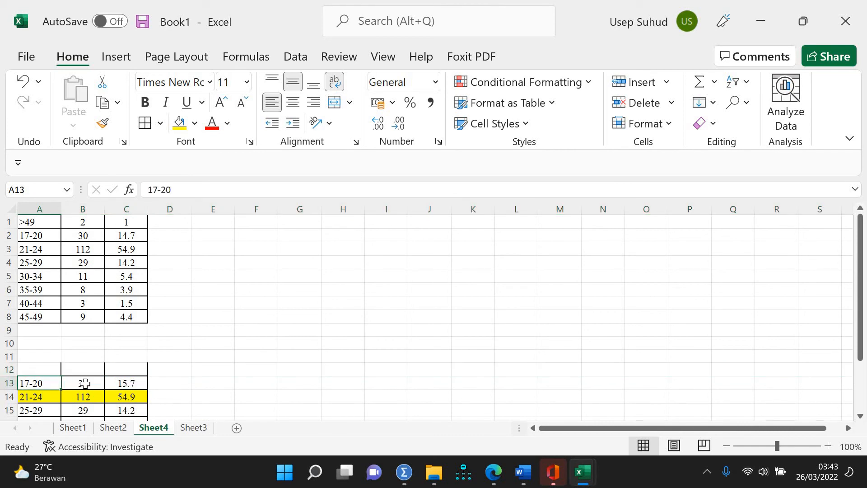
pyautogui.write('<21')
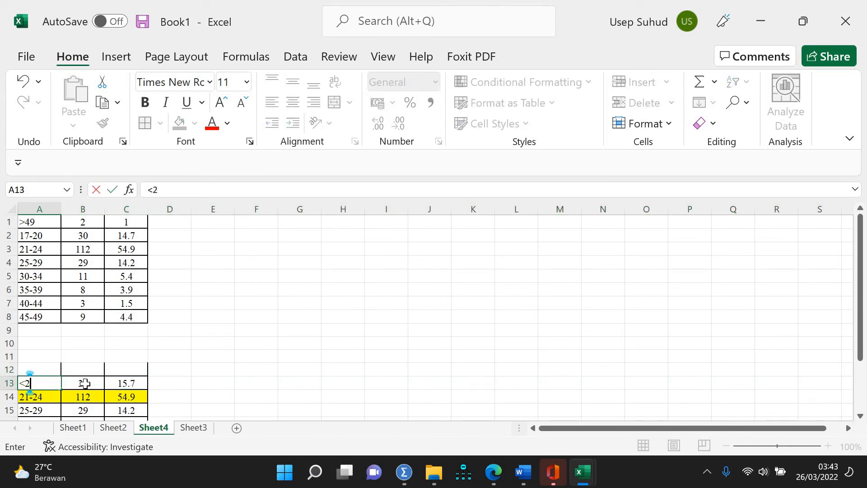
pyautogui.press('BackSpace')
pyautogui.press('BackSpace')
pyautogui.press('BackSpace')
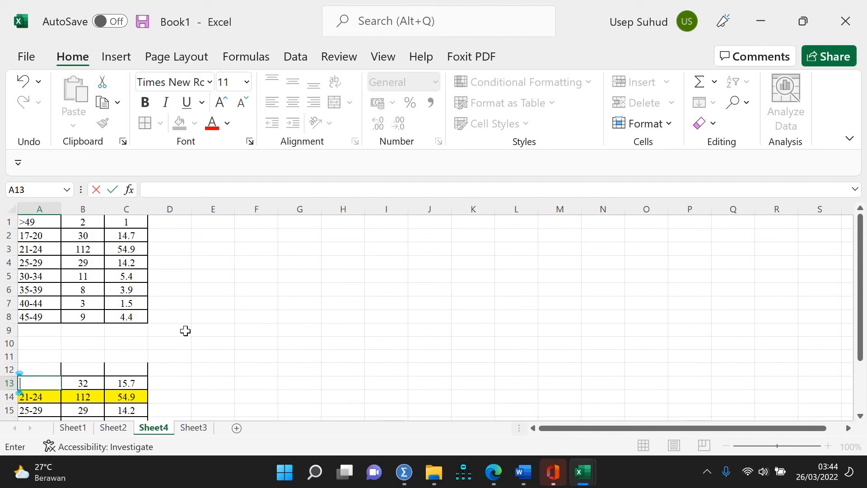
pyautogui.click(239, 327)
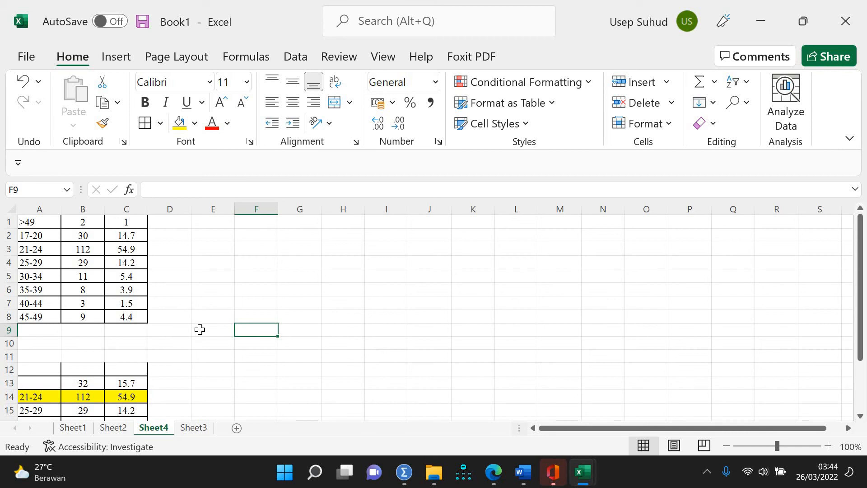
# Step: Undo the recent edits to the duplicated age block, back through the yellow fill of the 21-24 row
pyautogui.hotkey('ctrl', 'z')
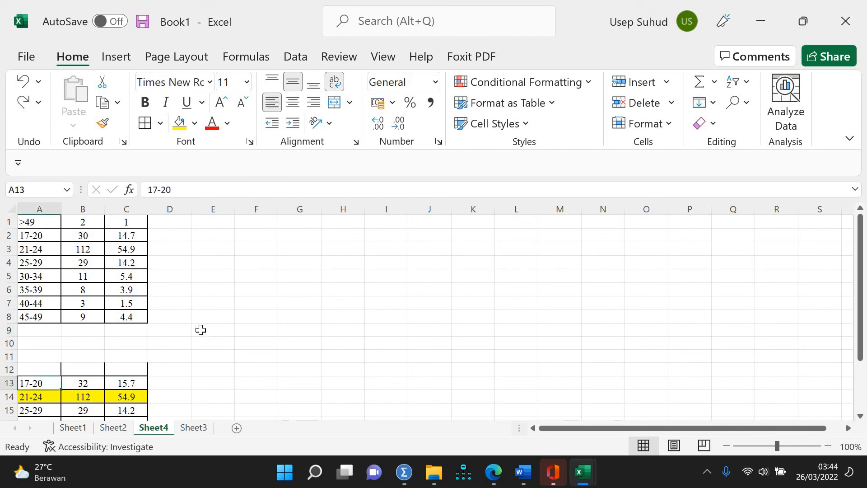
pyautogui.hotkey('ctrl', 'z')
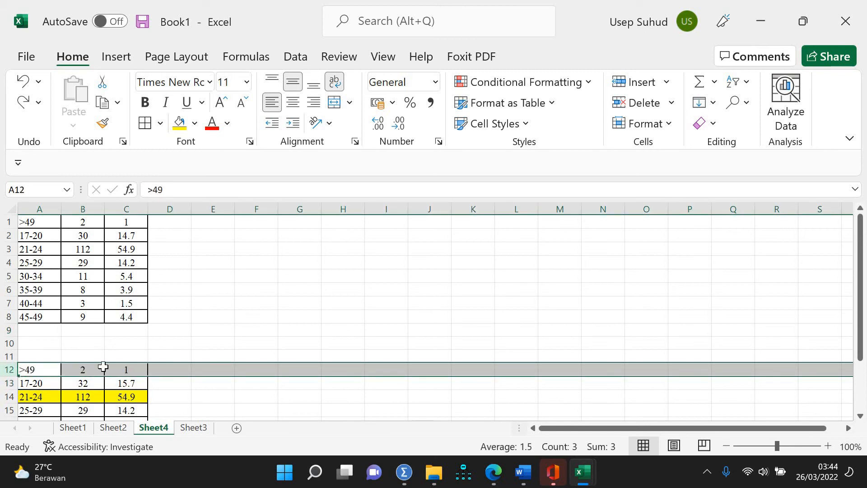
pyautogui.moveTo(862, 362); pyautogui.dragTo(278, 302)
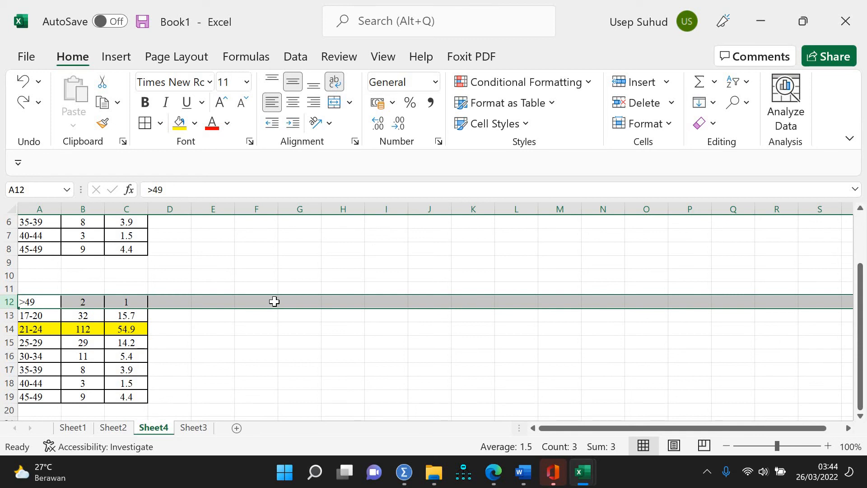
pyautogui.hotkey('ctrl', 'z')
pyautogui.hotkey('ctrl', 'z')
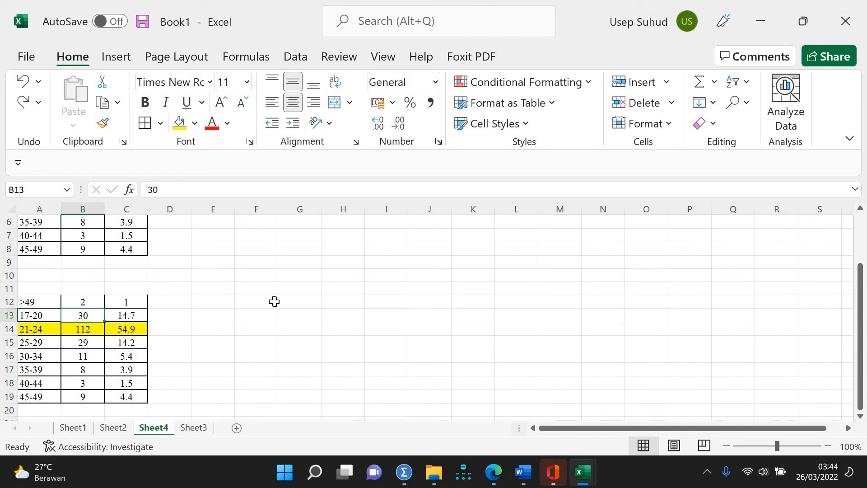
pyautogui.hotkey('ctrl', 'z')
# Step: Reapply the yellow fill to the 21-24 row of the duplicated block (A14:C14)
pyautogui.doubleClick(253, 316)
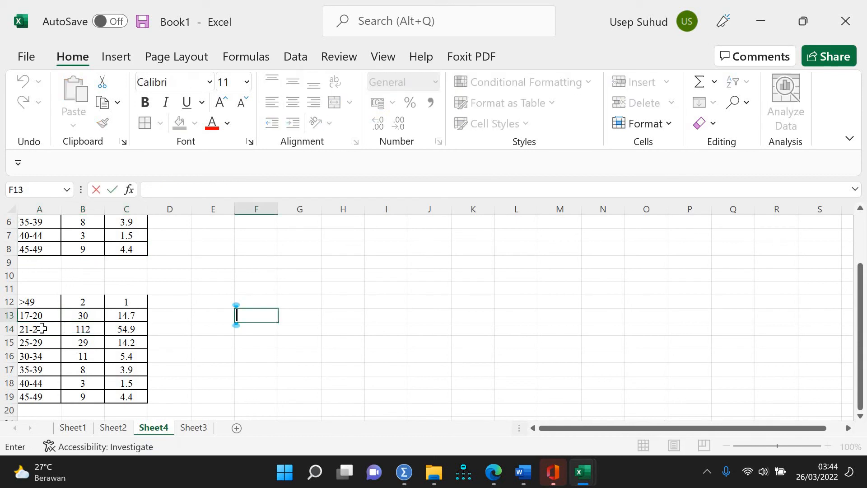
pyautogui.moveTo(31, 328); pyautogui.dragTo(129, 329)
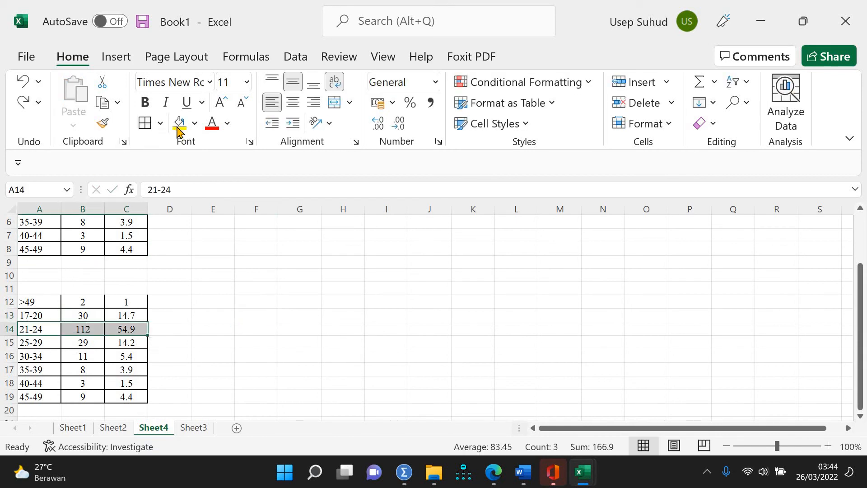
pyautogui.hotkey('ctrl', 'y')
# Step: Copy the >49 row of the duplicated block from row 12 to row 20 and clear the contents of row 12
pyautogui.click(6, 302)
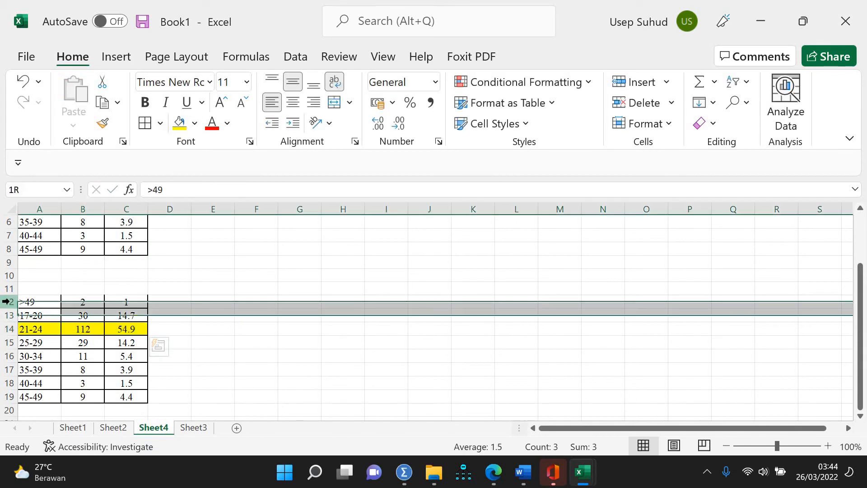
pyautogui.hotkey('ctrl', 'c')
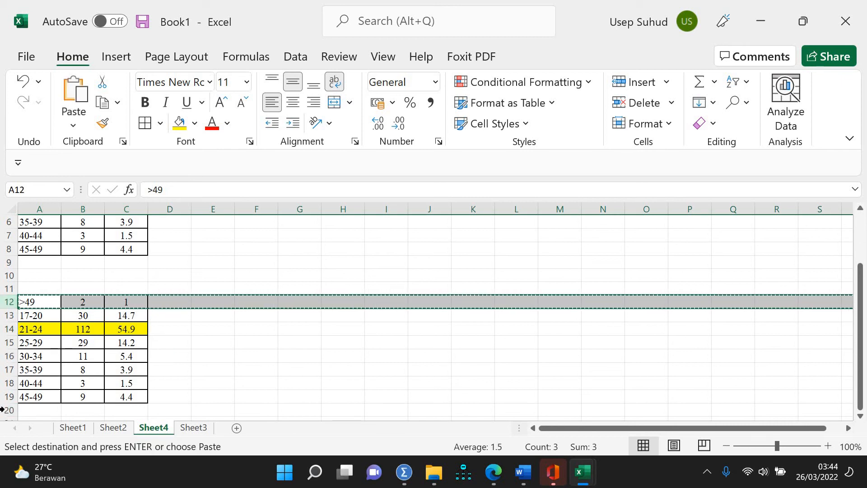
pyautogui.click(5, 409)
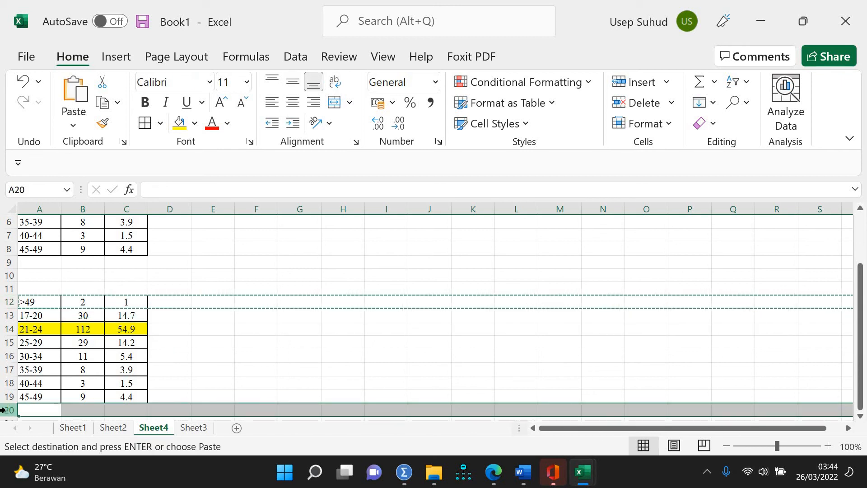
pyautogui.hotkey('ctrl', 'v')
pyautogui.click(255, 356)
pyautogui.click(6, 301)
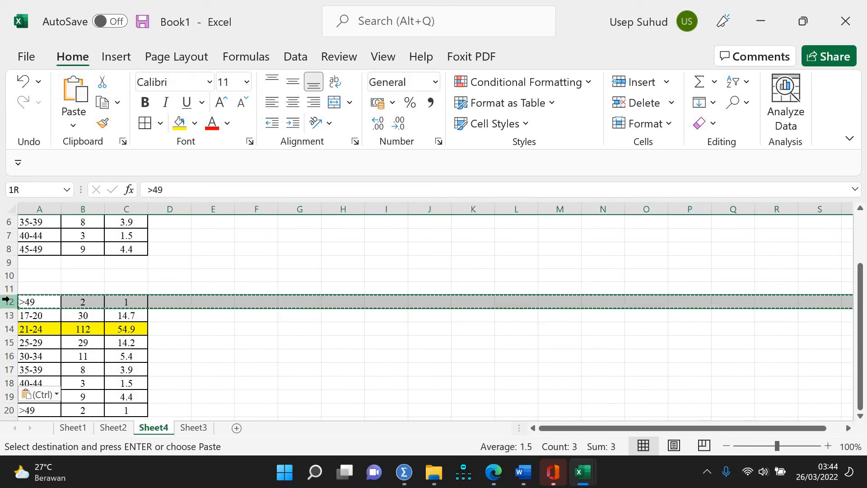
pyautogui.press('Delete')
pyautogui.click(228, 346)
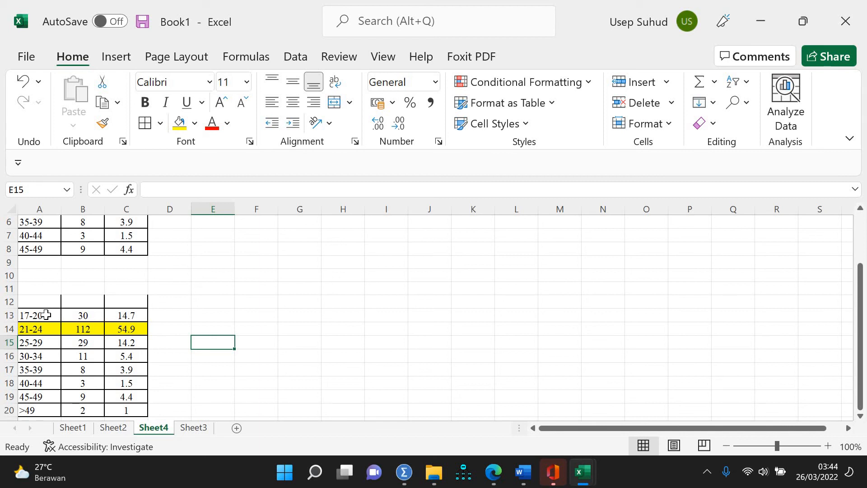
# Step: Fill the 17-20 row of the duplicated block (A13:C13) with yellow
pyautogui.moveTo(31, 314); pyautogui.dragTo(126, 315)
pyautogui.click(179, 123)
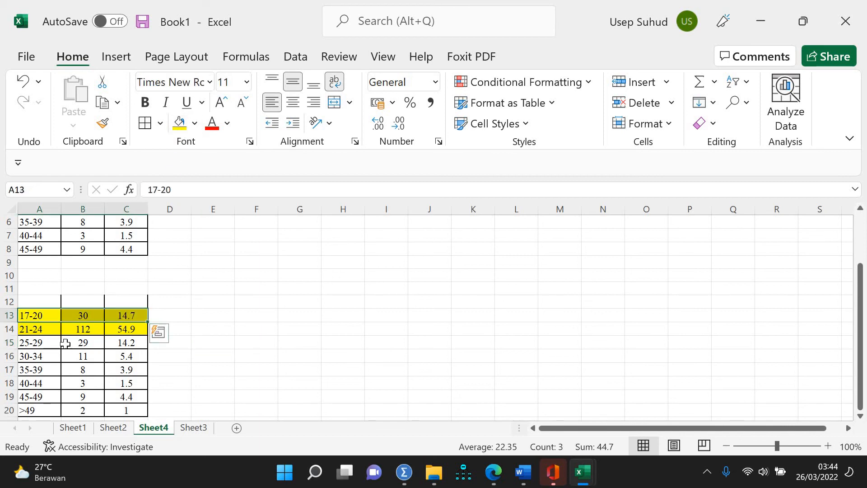
# Step: Total the frequencies and percentages of the groups from 25-29 to >49 in row 21 and label that row >24
pyautogui.moveTo(77, 343); pyautogui.dragTo(126, 372)
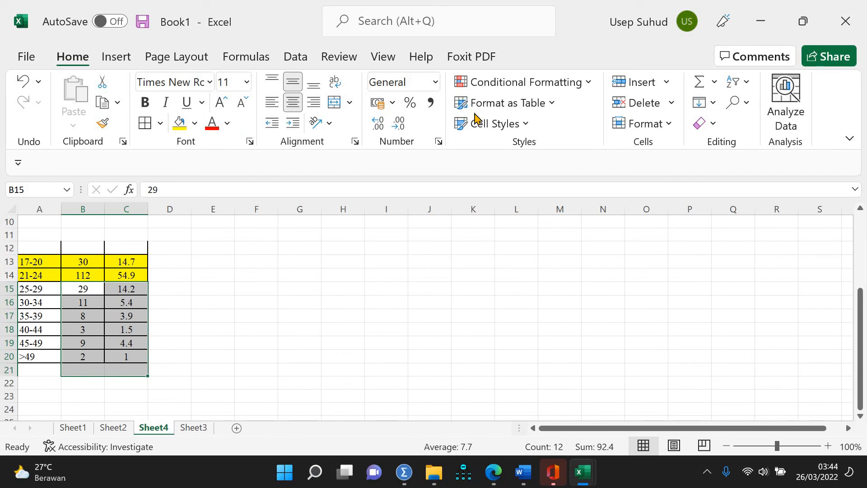
pyautogui.click(699, 87)
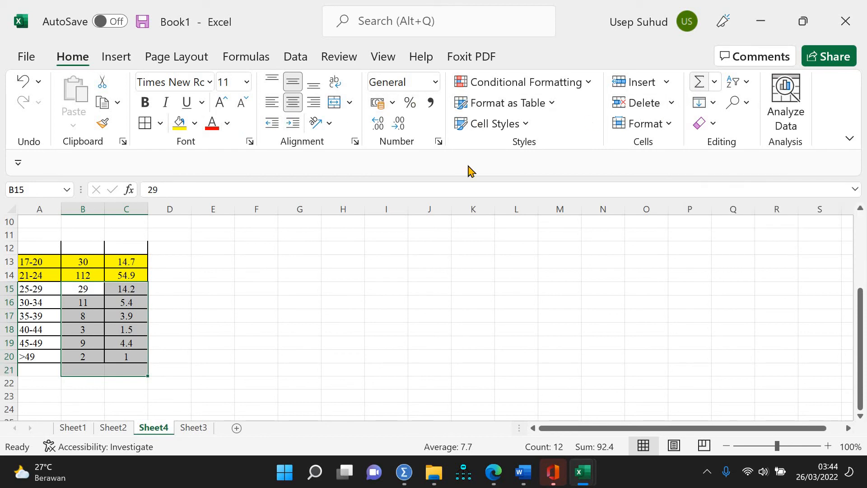
pyautogui.click(256, 329)
pyautogui.click(45, 373)
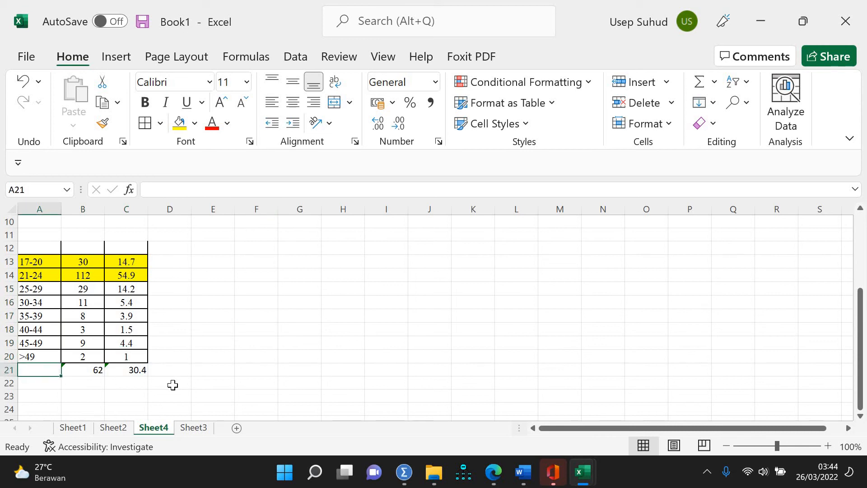
pyautogui.write('>')
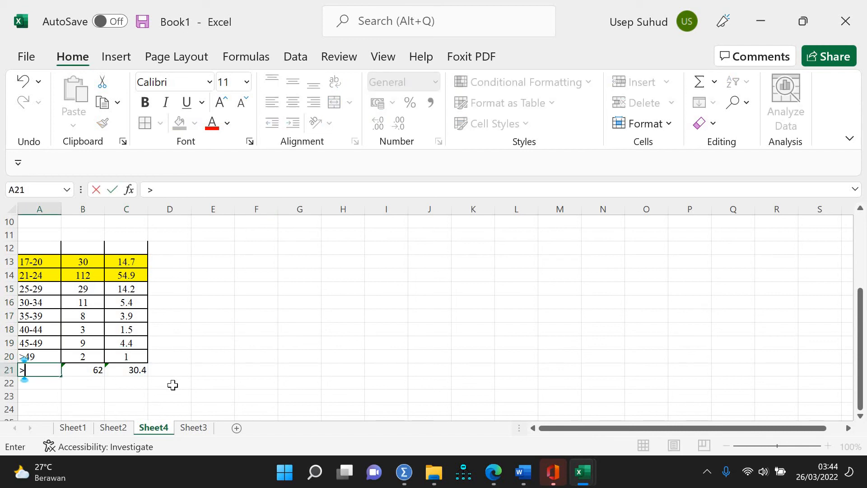
pyautogui.write('24')
pyautogui.click(216, 369)
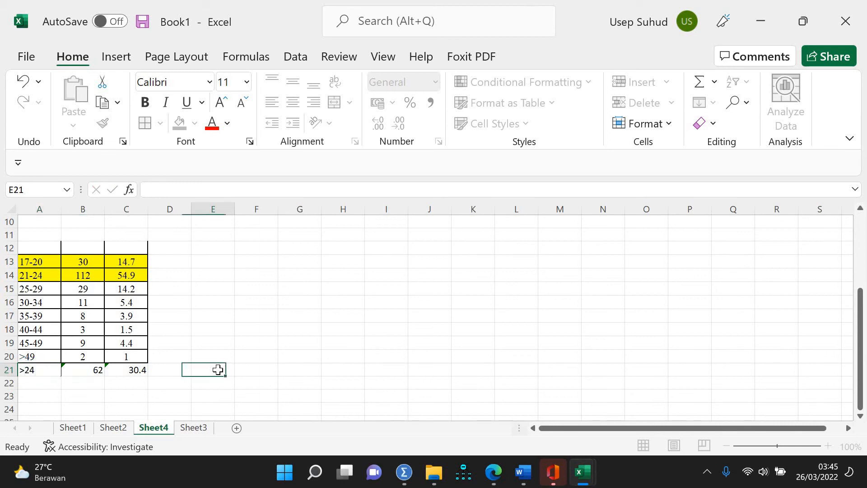
# Step: Copy the two yellow rows A13:C14 beside the block, starting at cell E13
pyautogui.moveTo(32, 261); pyautogui.dragTo(127, 276)
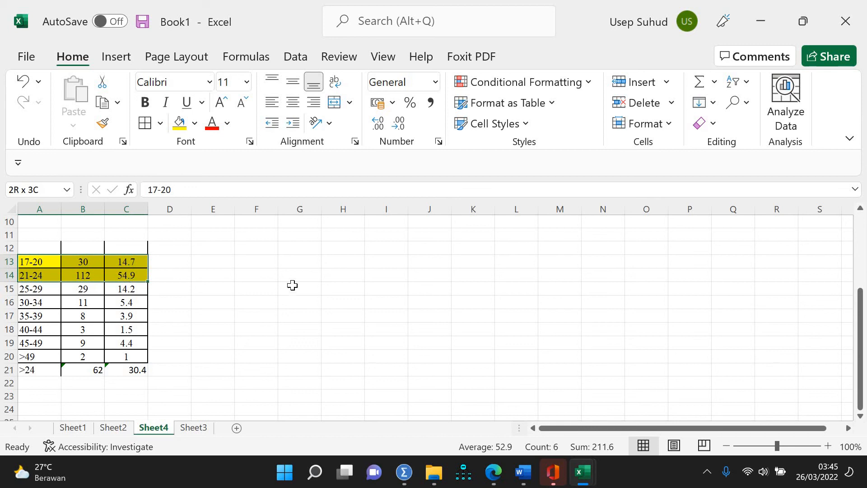
pyautogui.hotkey('ctrl', 'c')
pyautogui.click(223, 260)
pyautogui.hotkey('ctrl', 'v')
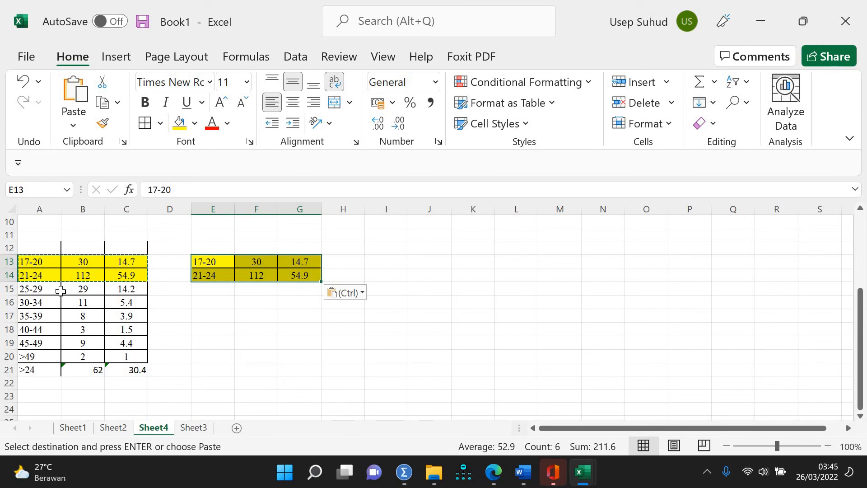
# Step: Add the label >24 in cell E15 below the copied 21-24 row
pyautogui.click(210, 290)
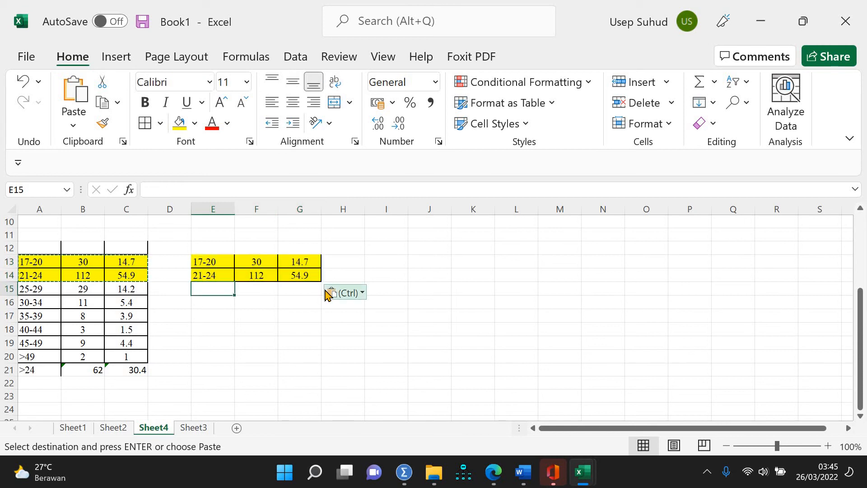
pyautogui.write('>24')
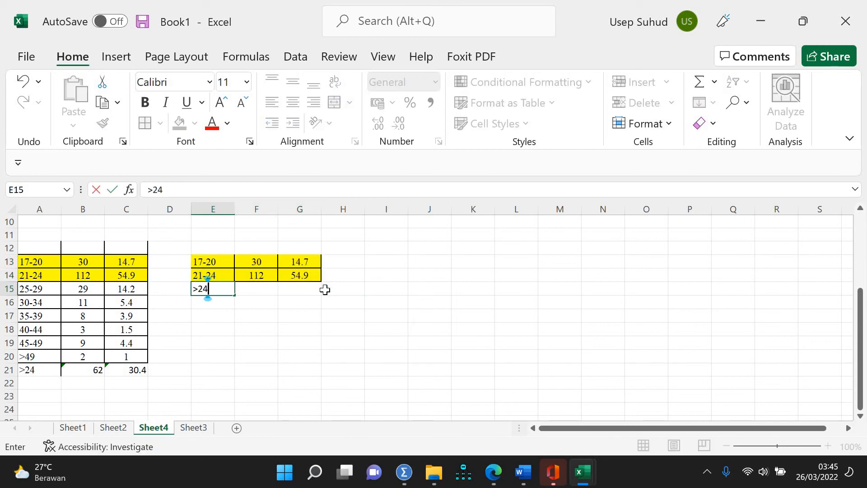
pyautogui.press('Tab')
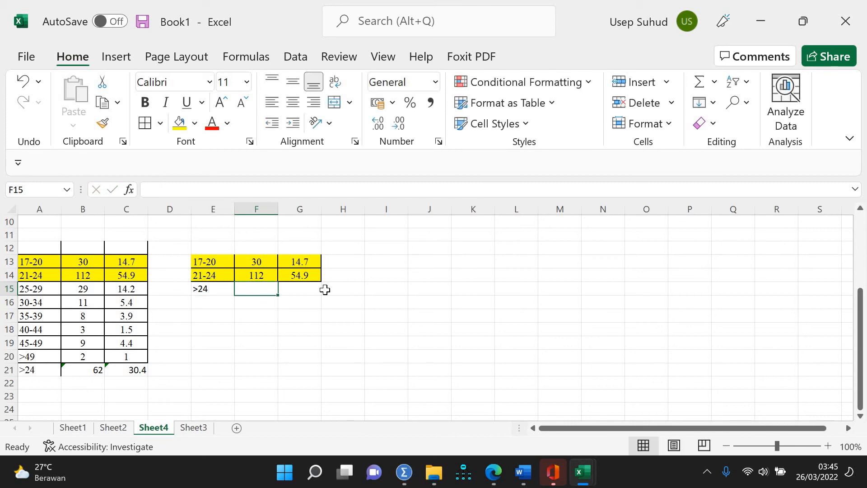
# Step: Complete the >24 row beside the block with frequency 62 in F15 and percentage 30.4 in G15
pyautogui.write('62')
pyautogui.press('Tab')
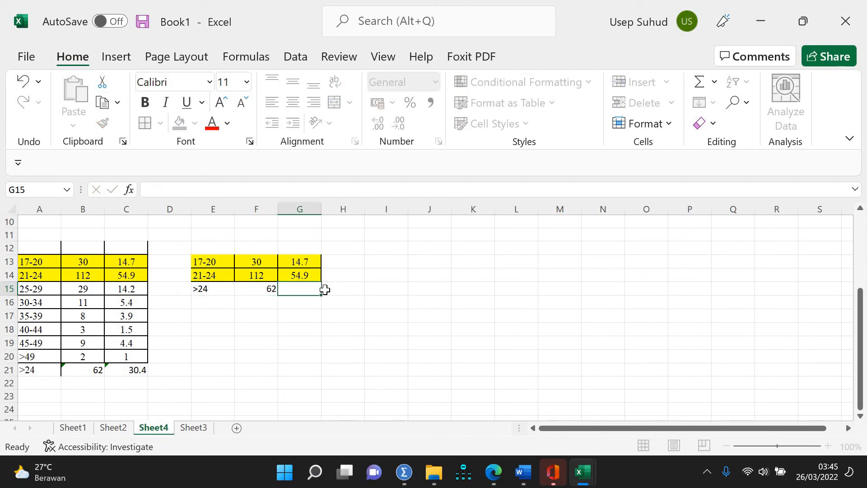
pyautogui.write('30')
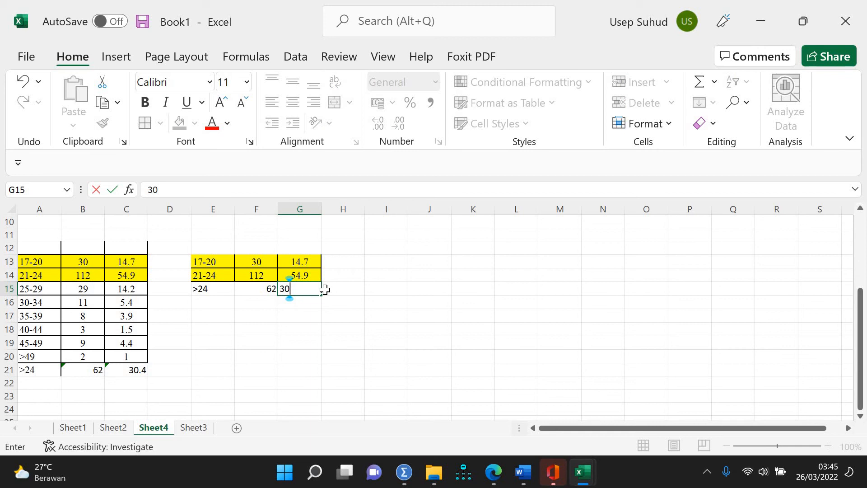
pyautogui.write('.4')
# Step: Copy the regrouped age rows E13:G15 and paste them over the first three Usia rows of Tabel 4.1 in the Word document
pyautogui.scroll(3, 258, 318)
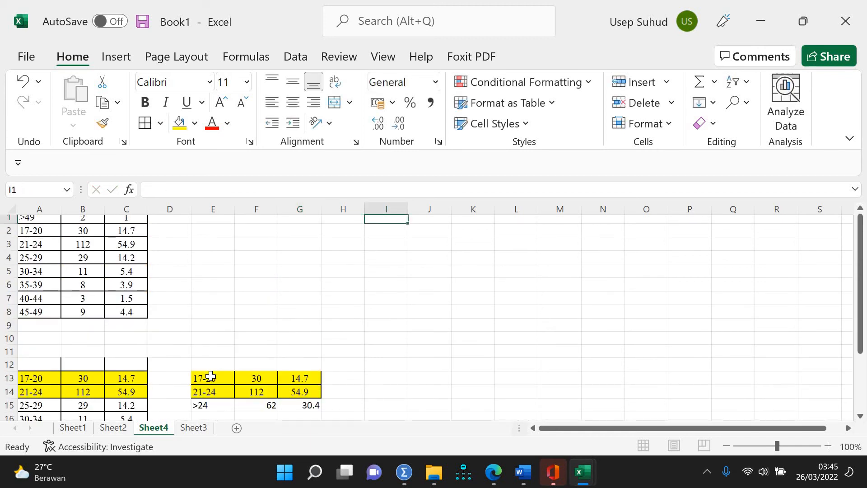
pyautogui.moveTo(205, 383); pyautogui.dragTo(328, 409)
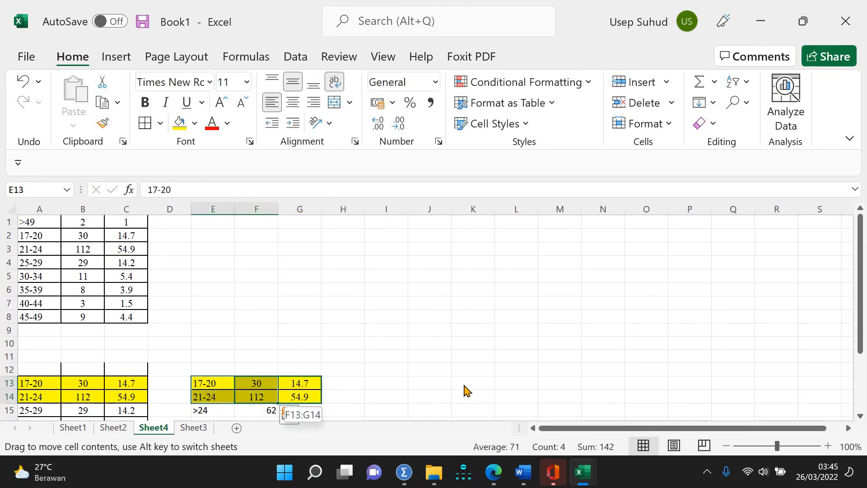
pyautogui.click(476, 272)
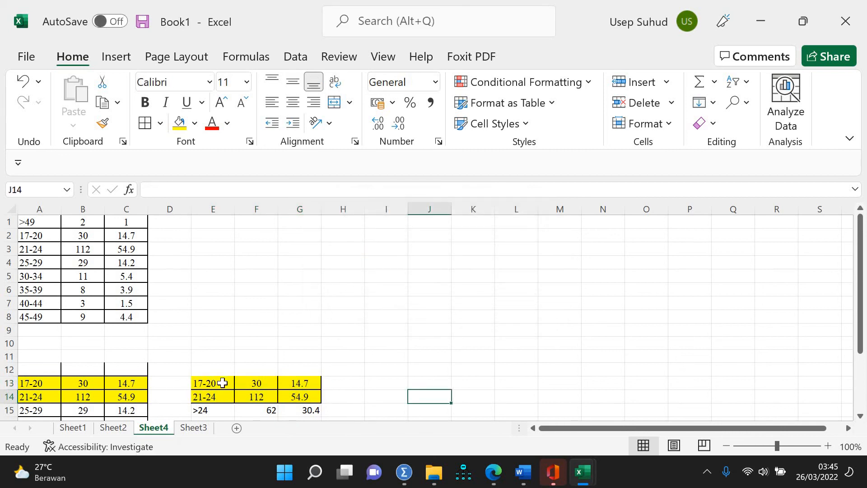
pyautogui.moveTo(225, 383); pyautogui.dragTo(293, 413)
pyautogui.hotkey('ctrl', 'c')
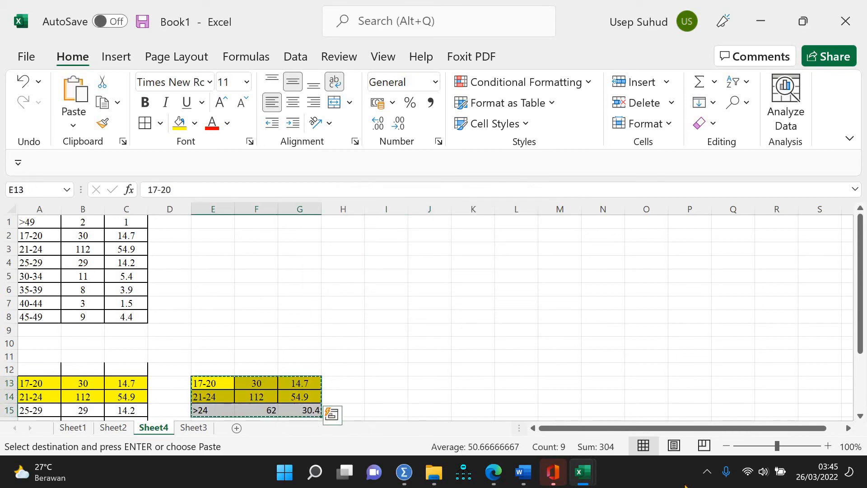
pyautogui.click(523, 471)
pyautogui.moveTo(544, 301); pyautogui.dragTo(697, 339)
pyautogui.hotkey('ctrl', 'v')
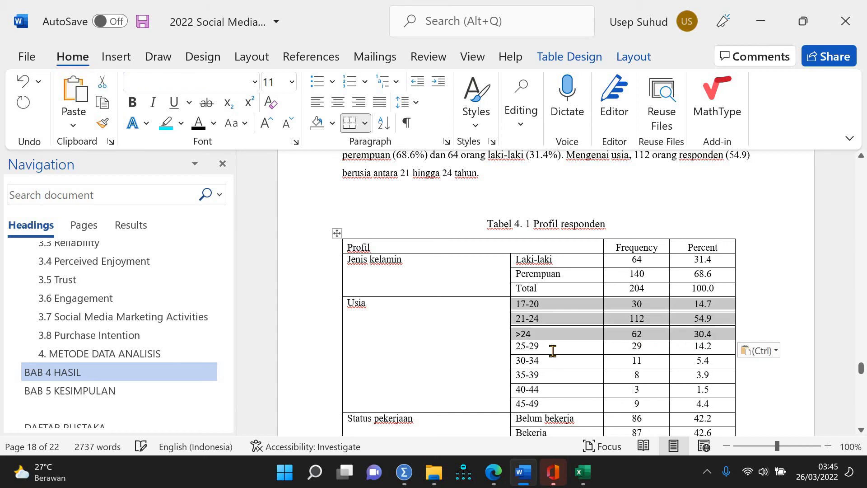
# Step: Delete the entire table rows for ages 25-29 through 45-49 from the Usia section of Tabel 4.1
pyautogui.moveTo(551, 349); pyautogui.dragTo(702, 406)
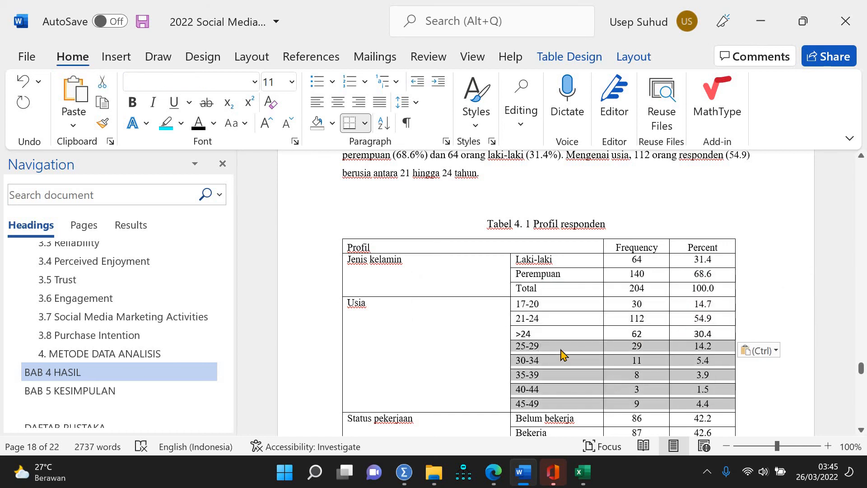
pyautogui.rightClick(706, 407)
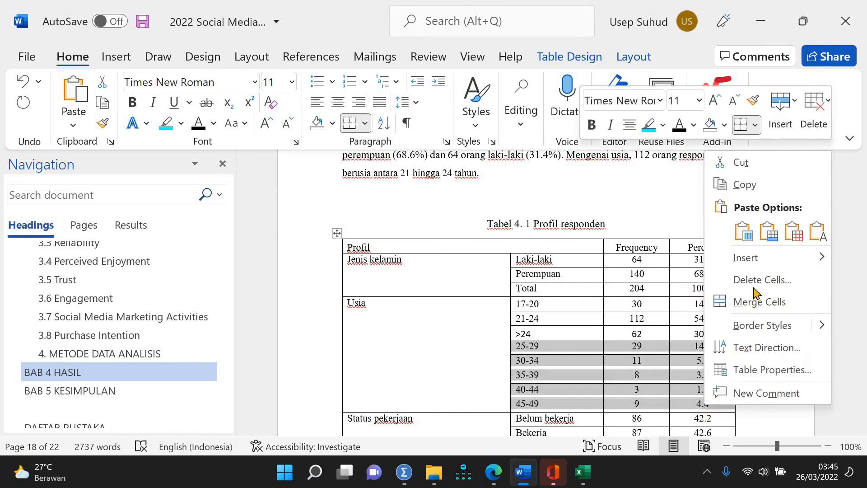
pyautogui.click(755, 279)
pyautogui.click(412, 222)
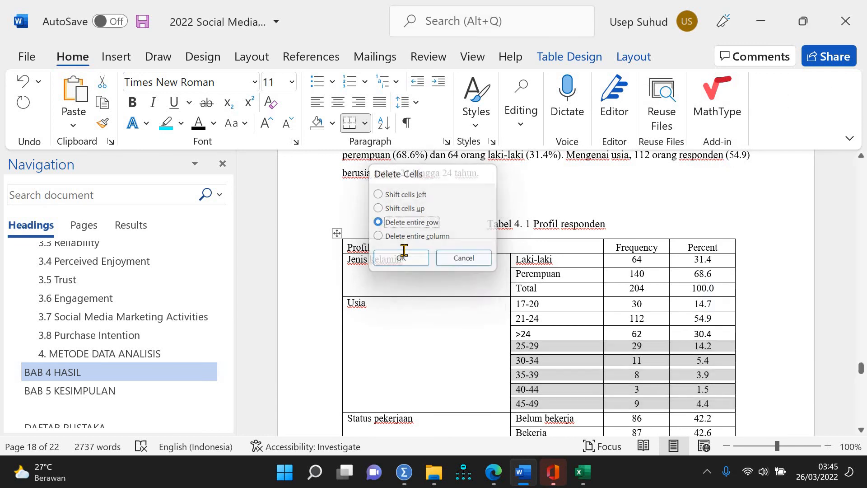
pyautogui.click(400, 257)
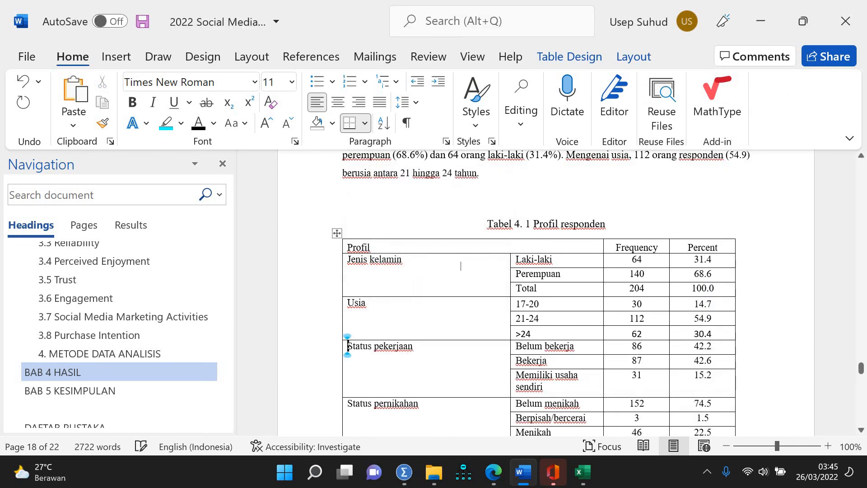
# Step: Start a new sentence after "berusia antara 21 hingga 24 tahun." with the word "Selanjutnya,"
pyautogui.click(520, 173)
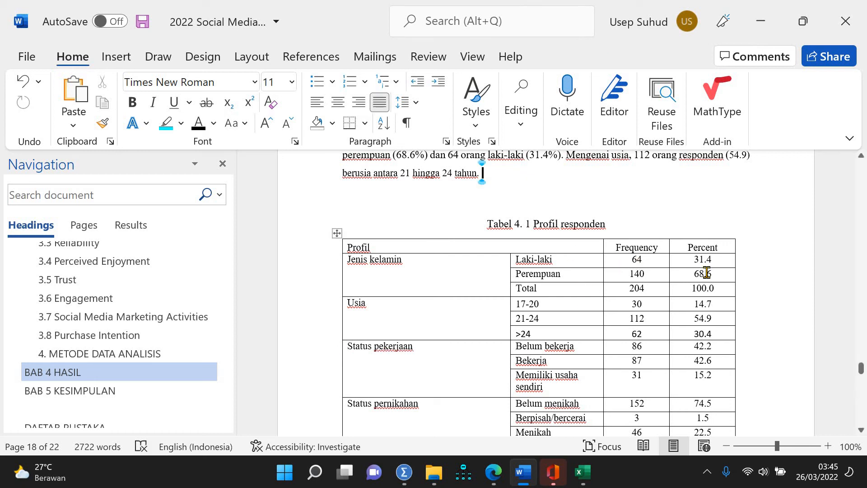
pyautogui.write('Se;')
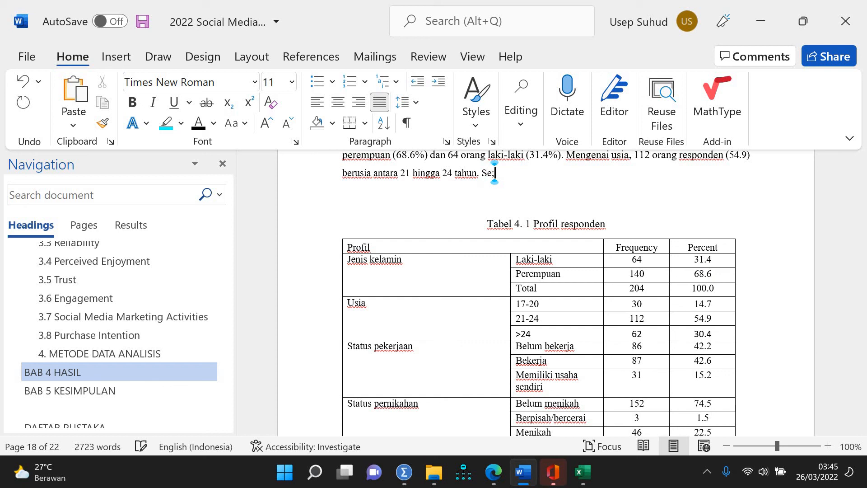
pyautogui.press('BackSpace')
pyautogui.write('lanj')
pyautogui.press('BackSpace')
pyautogui.press('BackSpace')
pyautogui.press('BackSpace')
pyautogui.press('BackSpace')
pyautogui.write(';la')
pyautogui.press('BackSpace')
pyautogui.press('BackSpace')
pyautogui.press('BackSpace')
pyautogui.write('lanjutnya, ')
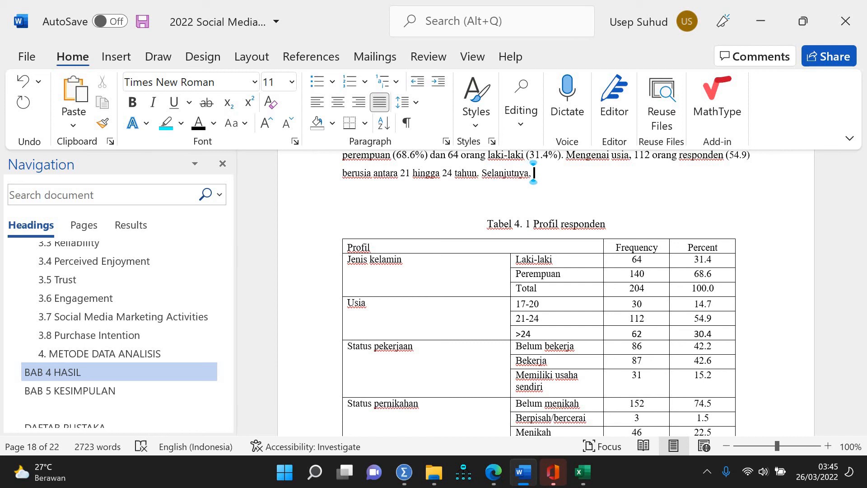
# Step: Continue the sentence with the >24 age group: "62 orang responden (30.4%) berusia lebih dari 24 tahun"
pyautogui.write('62 orang resp')
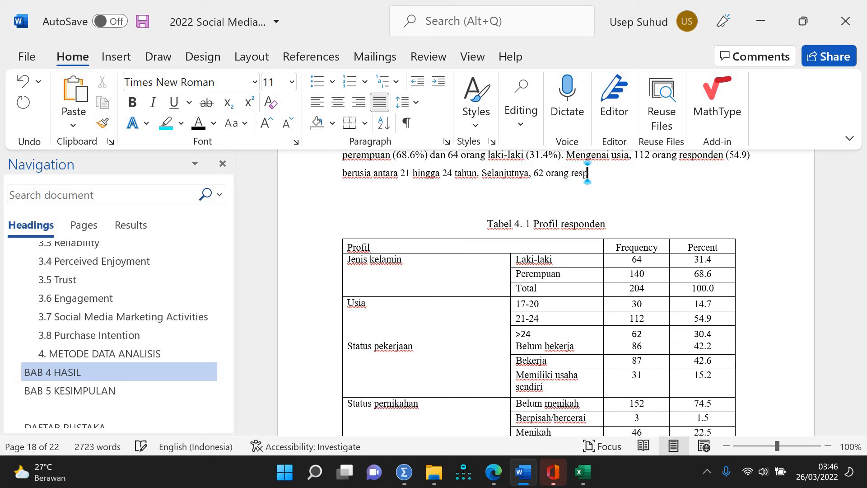
pyautogui.write('onden (')
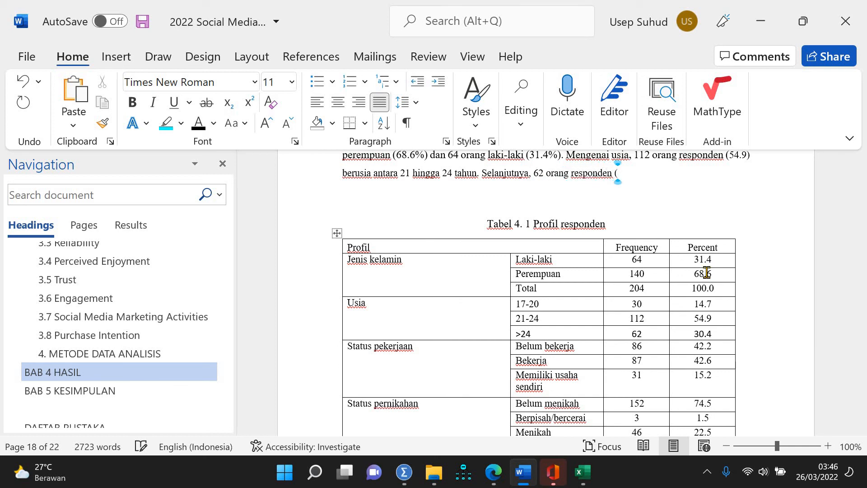
pyautogui.write('30.4%) b')
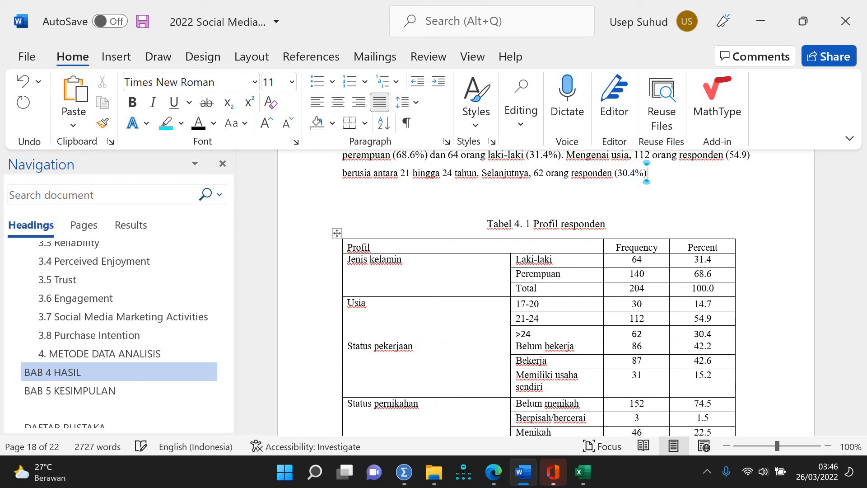
pyautogui.write('erusia')
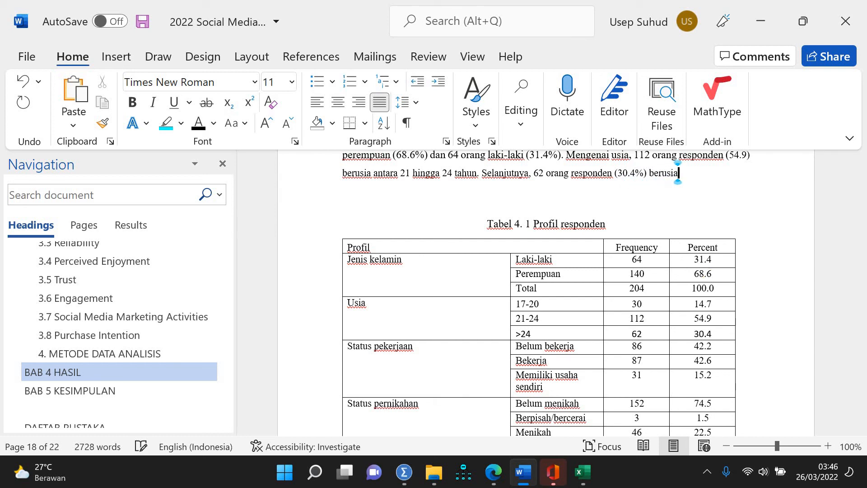
pyautogui.write(' lebih dari ')
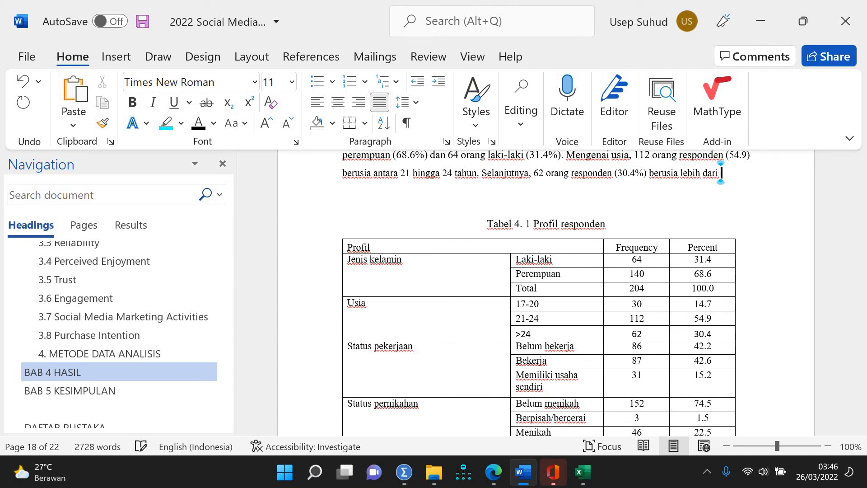
pyautogui.write('24 tahun')
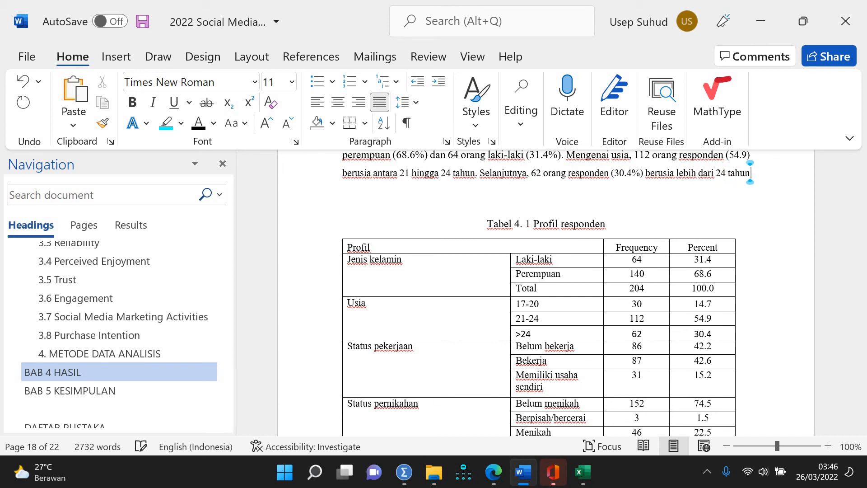
# Step: Finish the age sentence with "dan 30 orang responden (14.7%) berusia antara 17 hingga 20 tahun."
pyautogui.write(' dan')
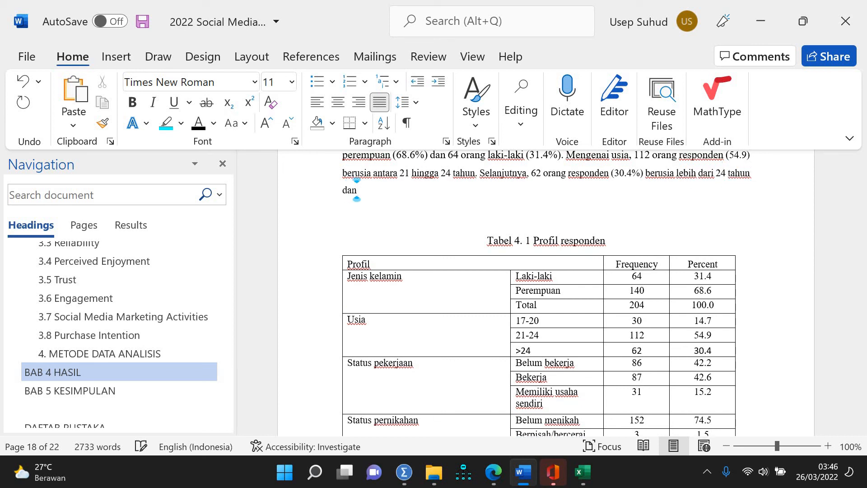
pyautogui.write(' 30 orang responden (')
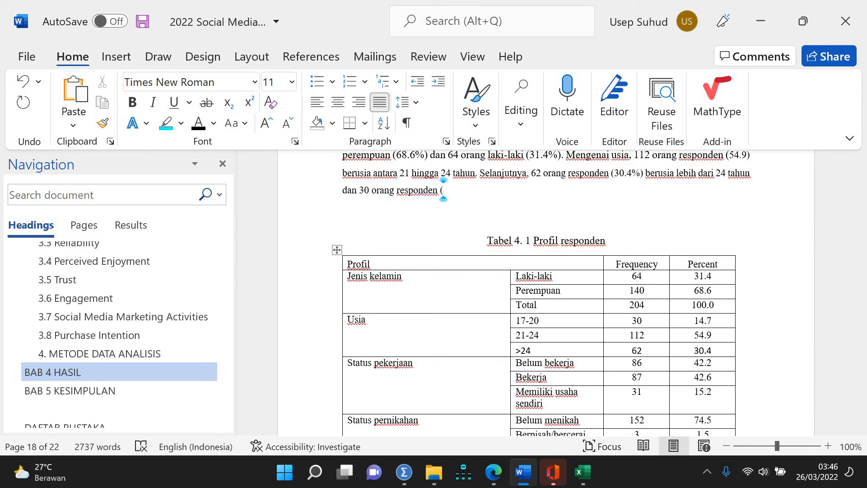
pyautogui.write('14.7%) beru')
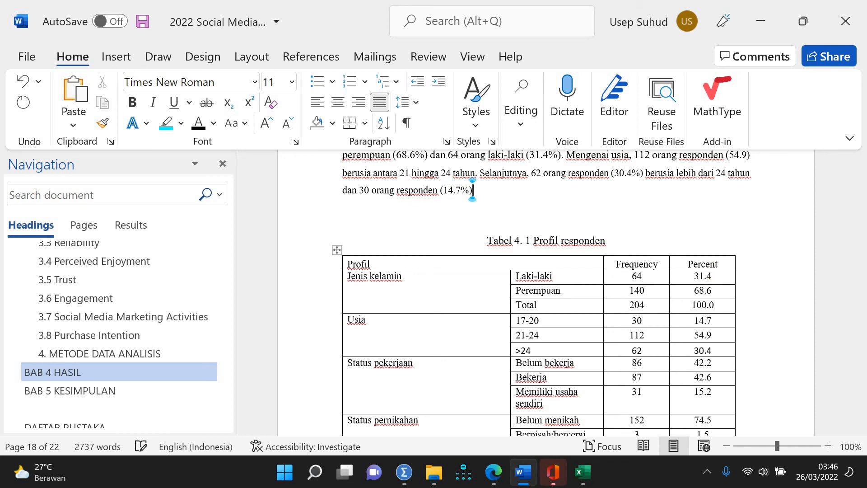
pyautogui.write('sia')
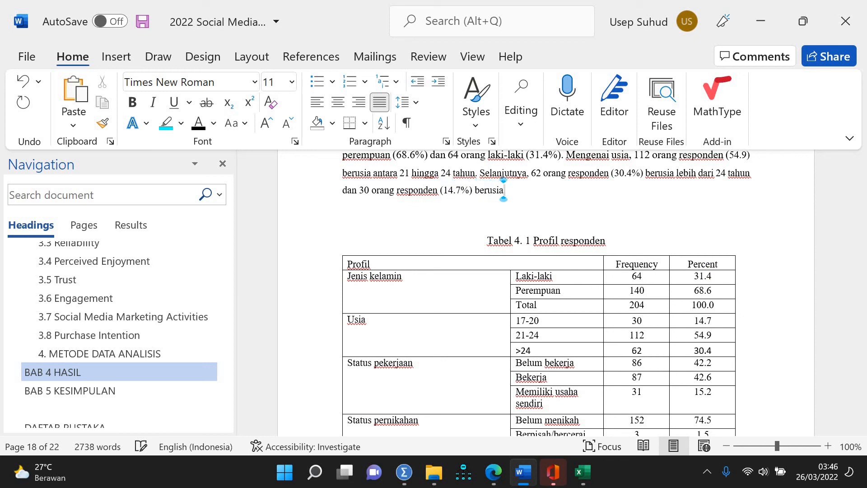
pyautogui.write(' antara 1')
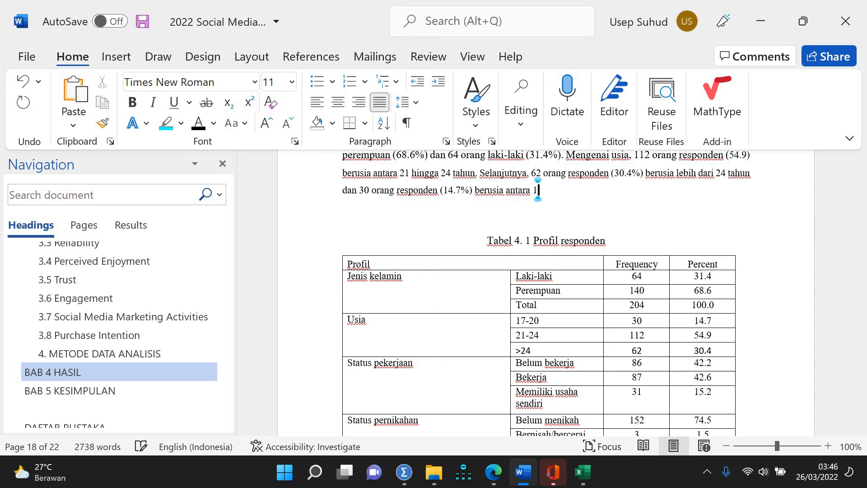
pyautogui.write('7 hingga')
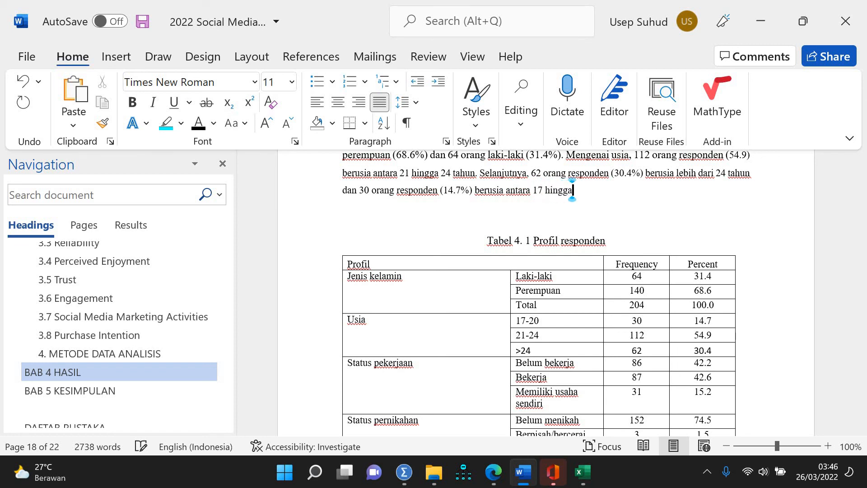
pyautogui.write(' 20 tahun. ')
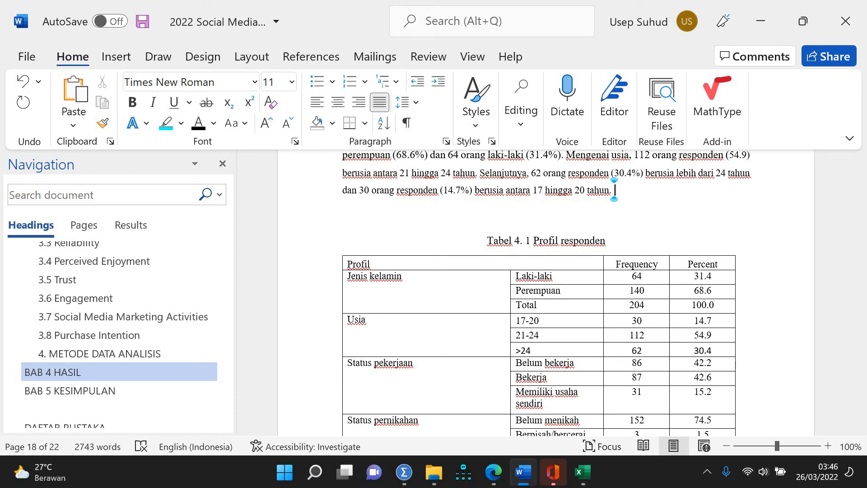
# Step: Begin the employment sentence in the profile paragraph with "Berkaitan dengan status pekerjaan,"
pyautogui.write('Berkaitan d')
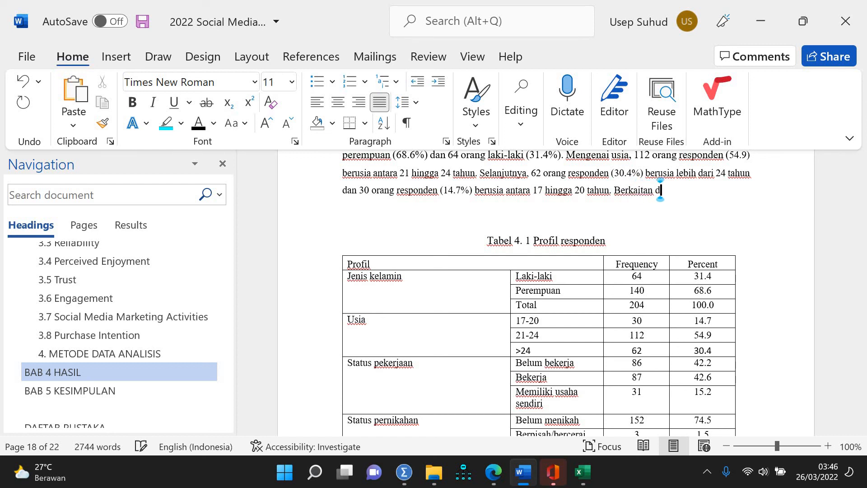
pyautogui.write('engan u')
pyautogui.press('BackSpace')
pyautogui.write('status peke')
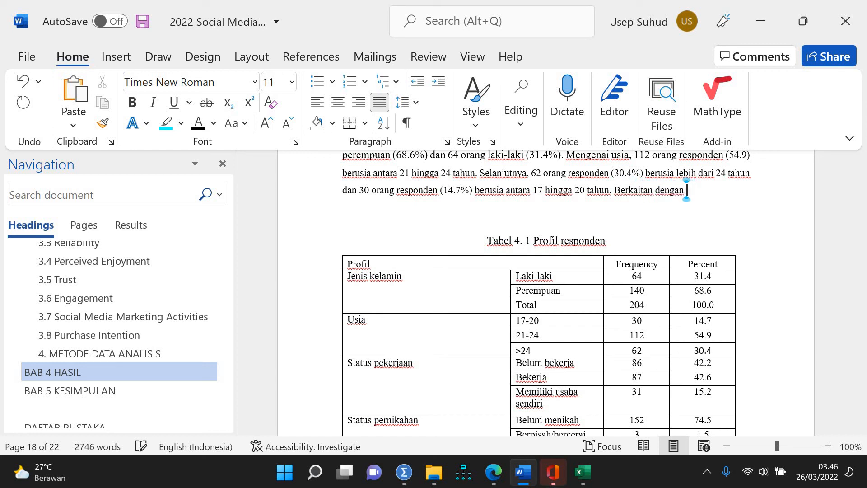
pyautogui.write('rjaan, ')
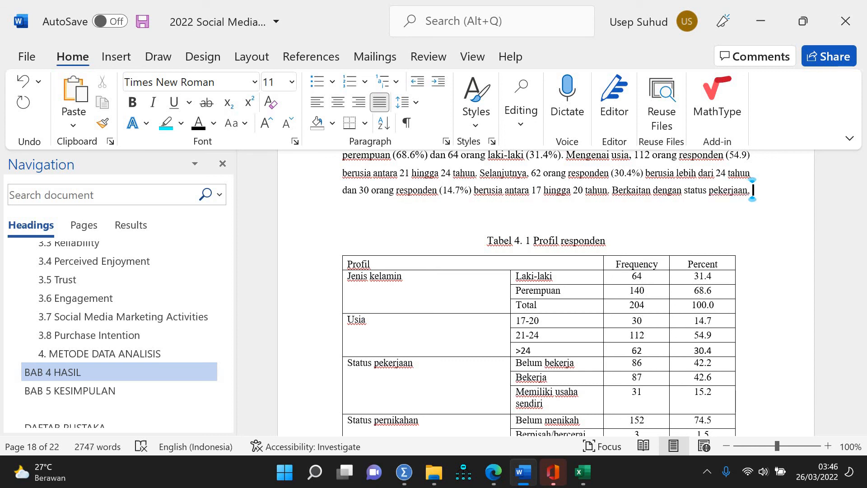
# Step: Continue the employment sentence with "86 orang responden (42.2%) mengungkap bahwa mereka belum bekerja,"
pyautogui.write('86')
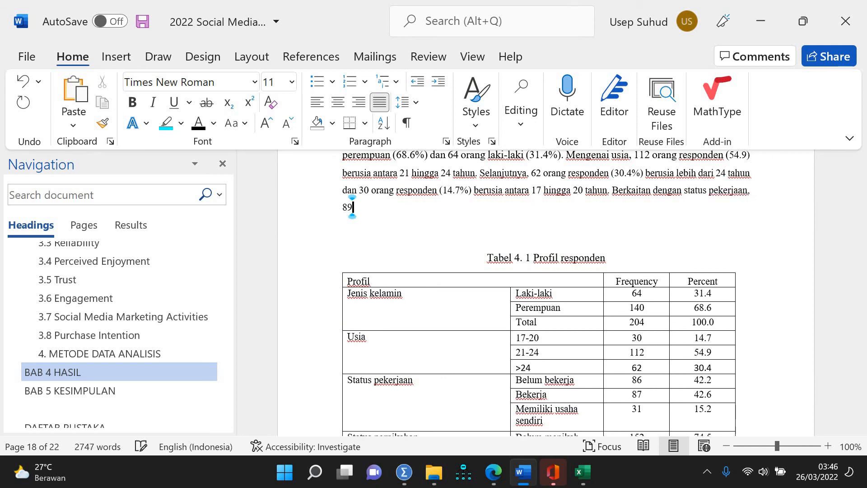
pyautogui.write(' orang responden')
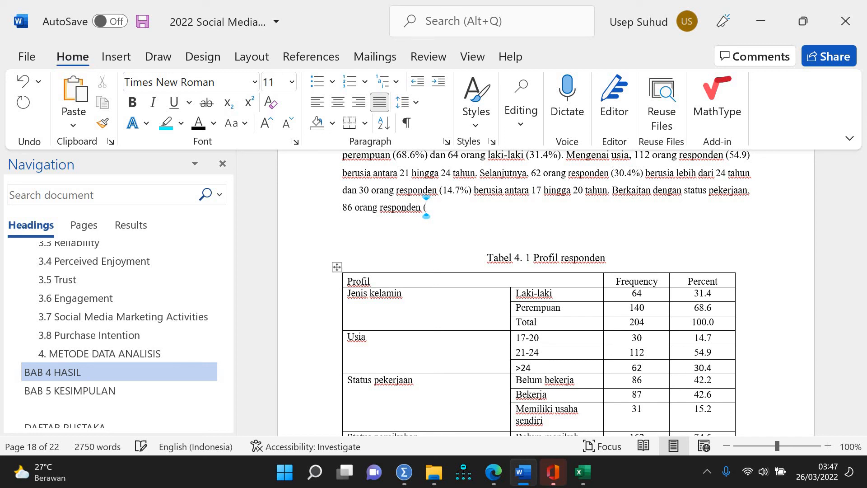
pyautogui.write(' (42.')
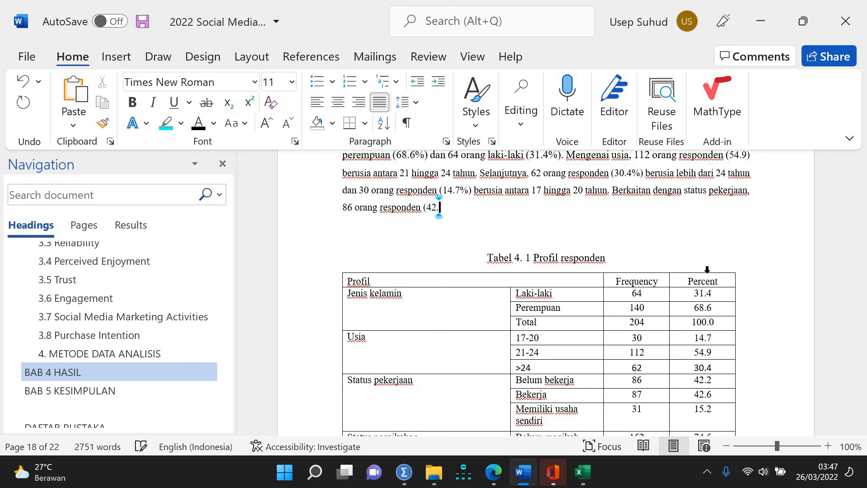
pyautogui.write('2%) meny')
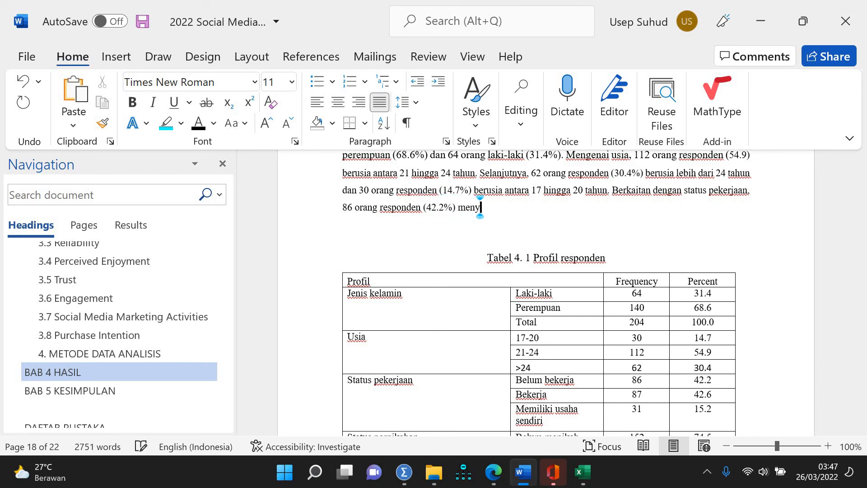
pyautogui.press('BackSpace')
pyautogui.write('gyng')
pyautogui.press('BackSpace')
pyautogui.press('BackSpace')
pyautogui.press('BackSpace')
pyautogui.write('ungkap')
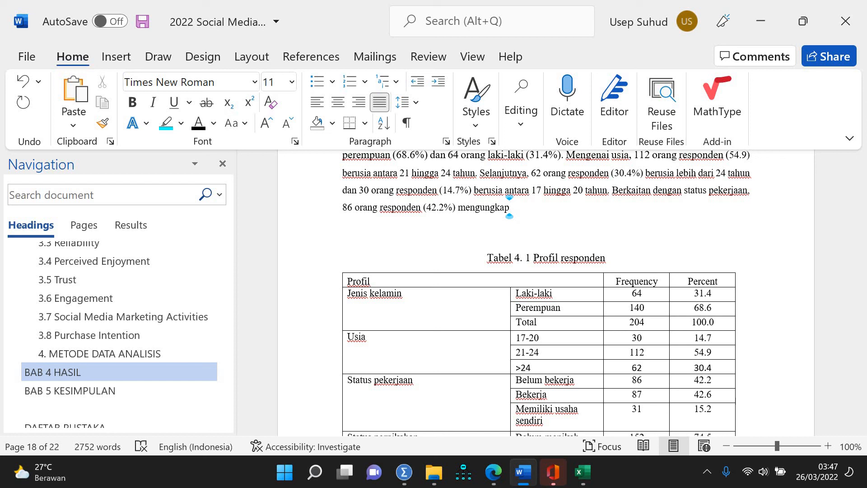
pyautogui.write('bahwa mereka ')
pyautogui.write('bel')
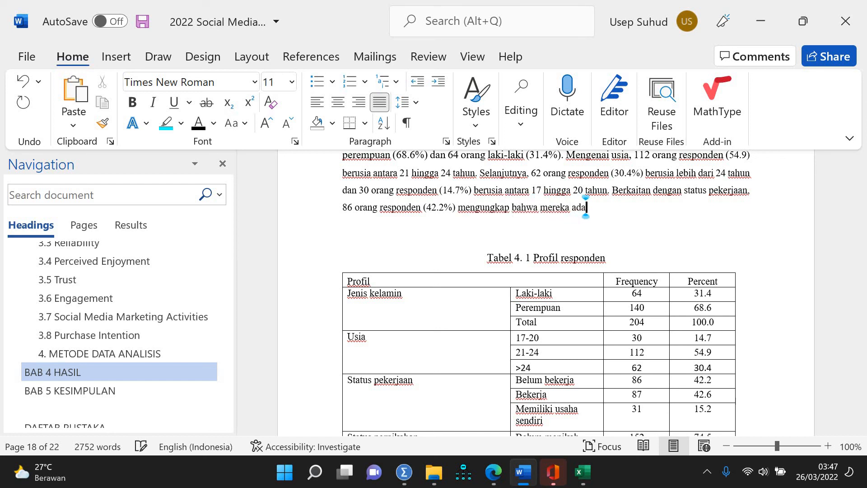
pyautogui.write('um bekerja.')
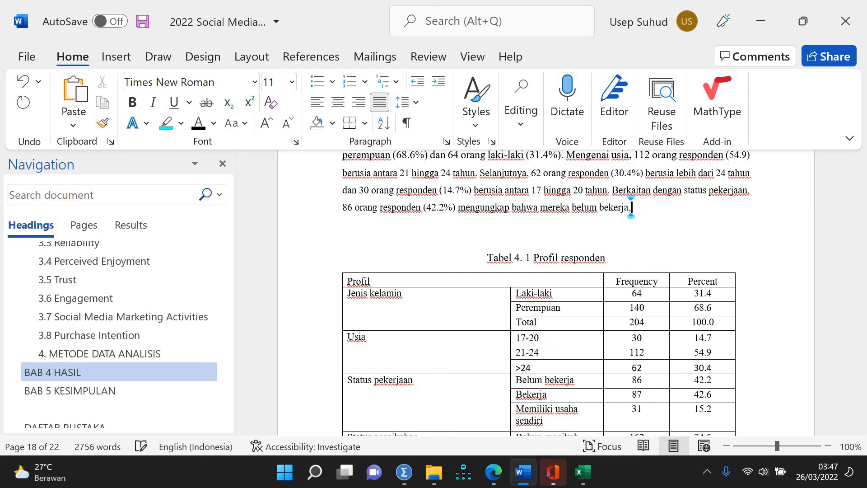
# Step: Add the second employment group to the sentence as "87 orang responden"
pyautogui.write(' 87')
pyautogui.write(' responden')
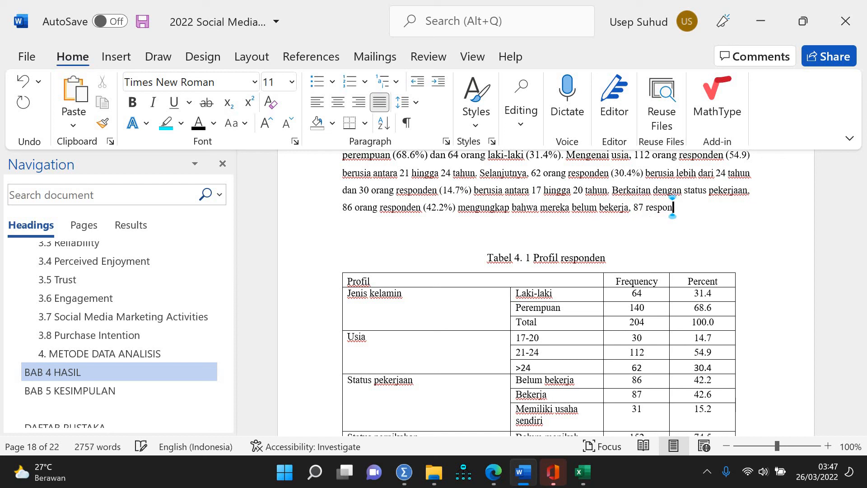
pyautogui.click(645, 208)
pyautogui.write('orang')
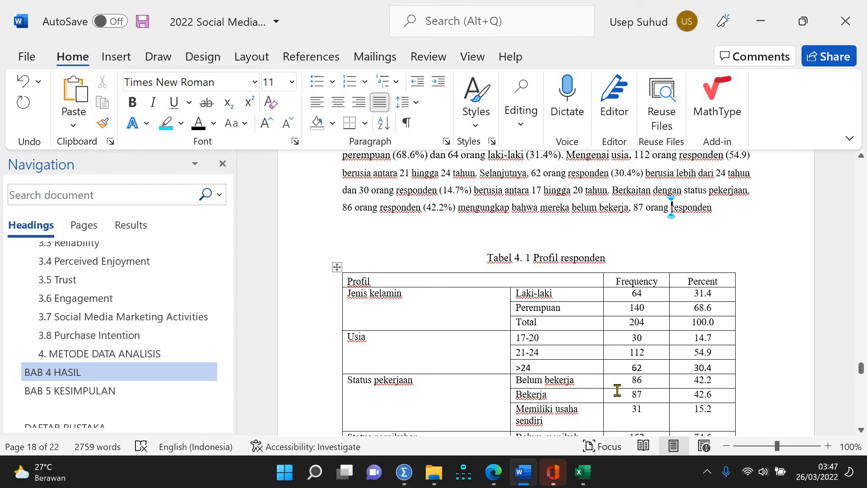
# Step: Change the first employment group's figures to 87 respondents and 42.6%
pyautogui.doubleClick(347, 208)
pyautogui.write('87')
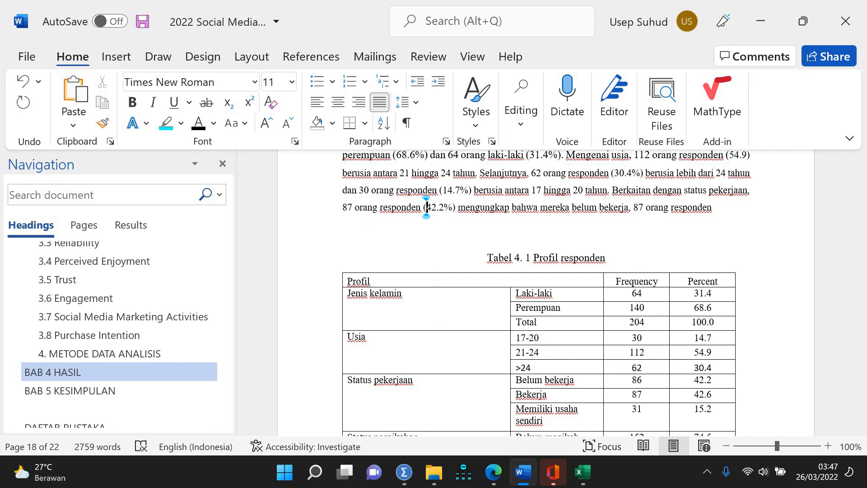
pyautogui.click(439, 207)
pyautogui.press('BackSpace')
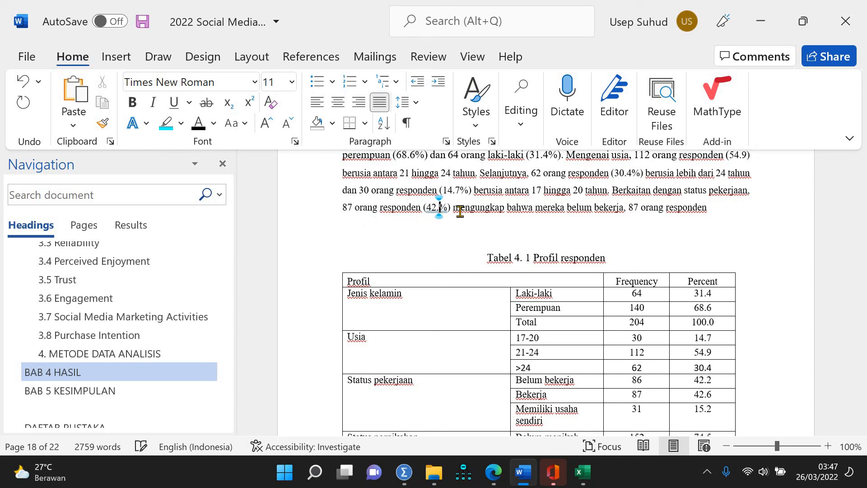
pyautogui.write('6')
# Step: Change the second employment group's count to 86 and add "(42.2%)" after "orang responden"
pyautogui.click(692, 223)
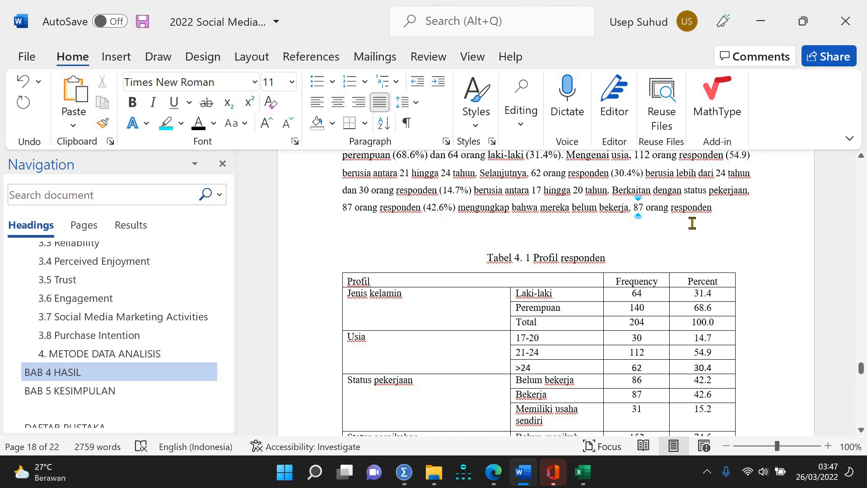
pyautogui.press('Delete')
pyautogui.write('6')
pyautogui.doubleClick(739, 214)
pyautogui.write('(42.2%)')
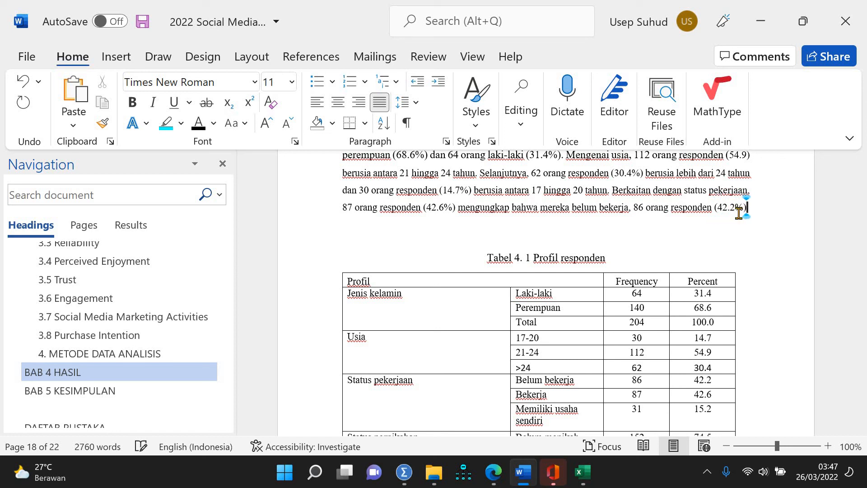
# Step: Describe the 86-respondent group as "belum bekerja" and remove "belum" from the 87-respondent group's description
pyautogui.write(' be')
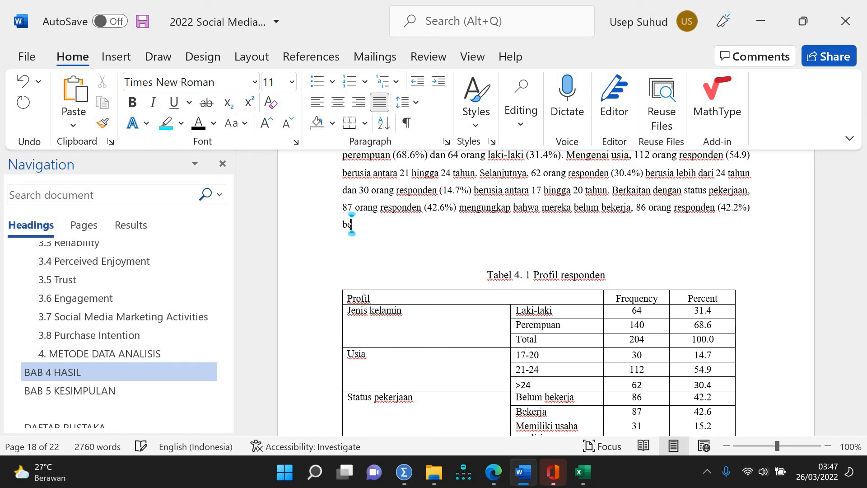
pyautogui.write('lum bekerja')
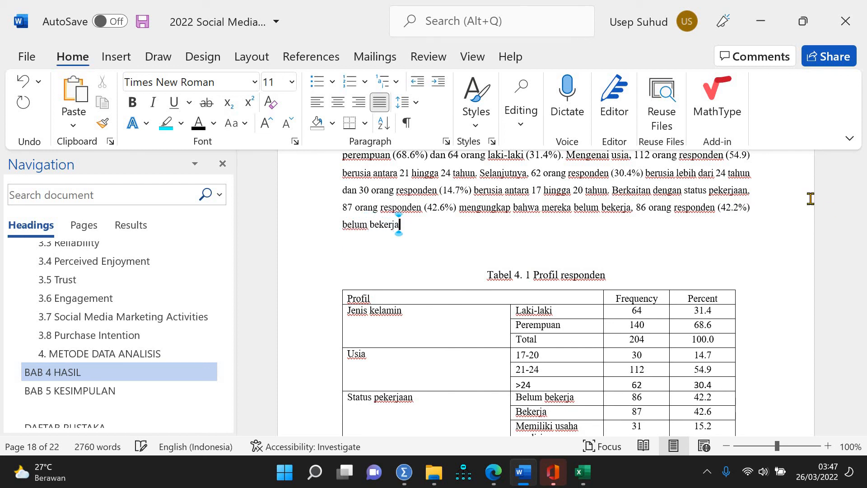
pyautogui.doubleClick(596, 207)
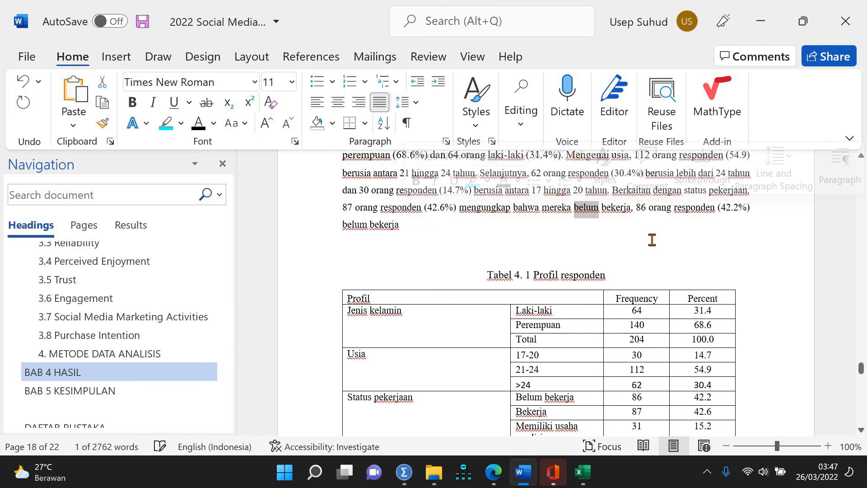
pyautogui.press('BackSpace')
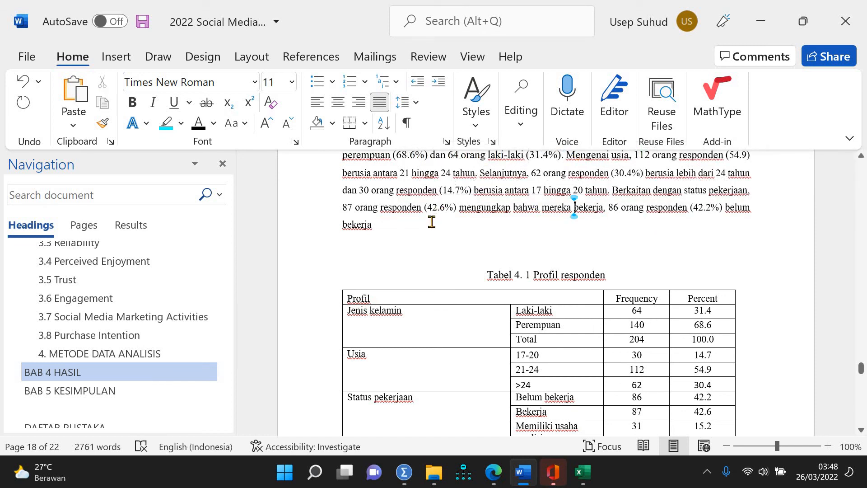
# Step: Continue the employment sentence with ", 31 orang responden (15.2%) memiliki usaha sendiri, dan"
pyautogui.click(431, 221)
pyautogui.write(', ')
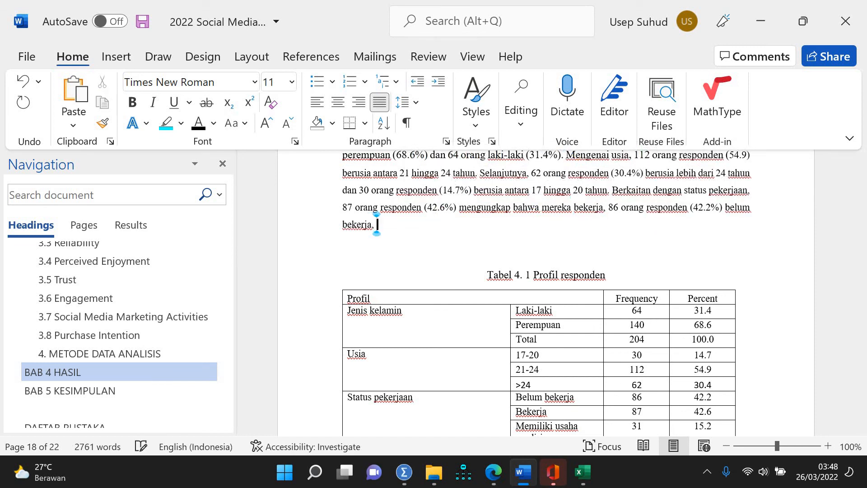
pyautogui.write('31 orang responden (')
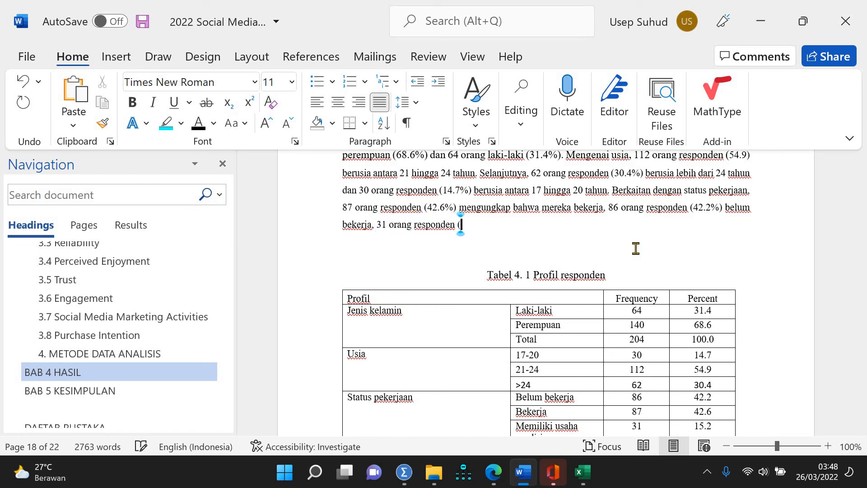
pyautogui.write('15.2%) memiliki y')
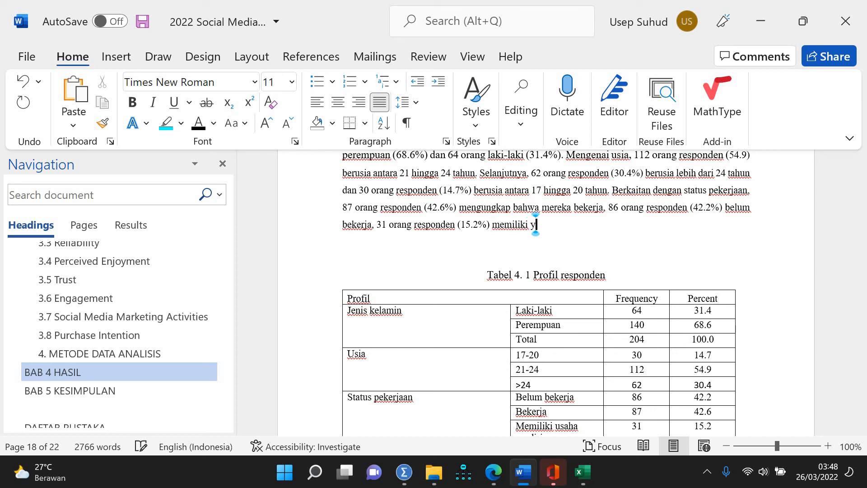
pyautogui.press('BackSpace')
pyautogui.write('usaha sendiri, dan')
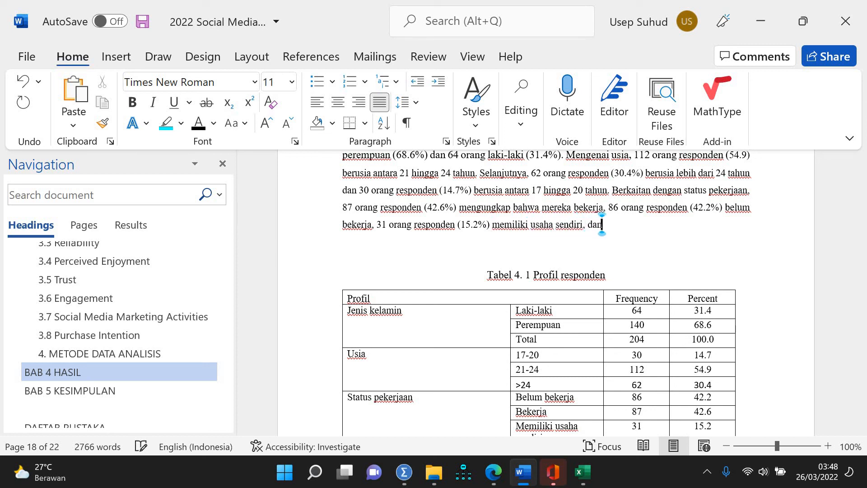
# Step: Replace the trailing ", dan" after "memiliki usaha sendiri" with a period
pyautogui.scroll(-5, 667, 251)
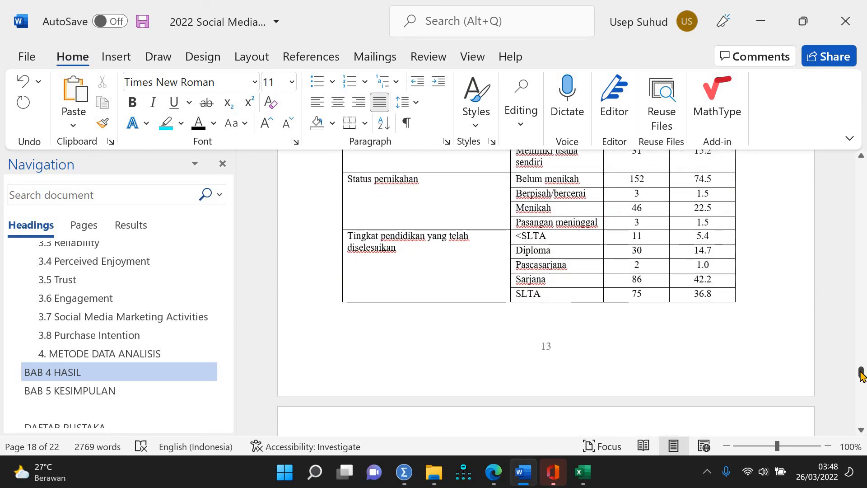
pyautogui.moveTo(860, 374); pyautogui.dragTo(861, 371)
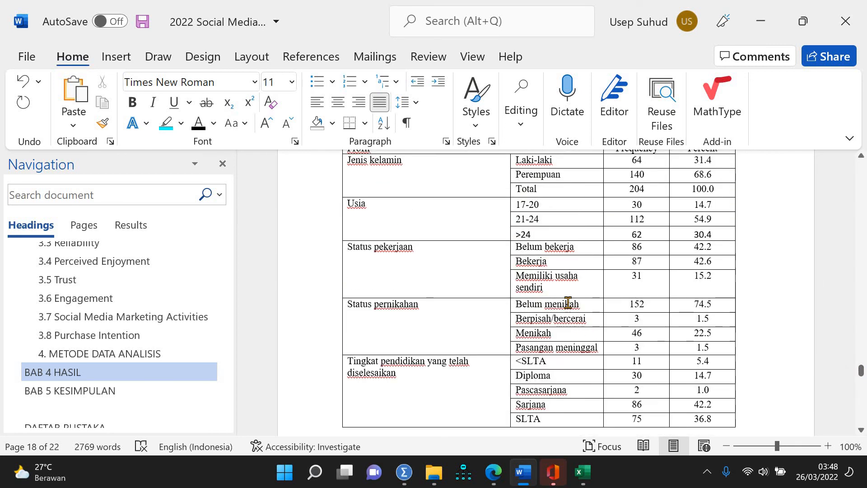
pyautogui.scroll(6, 495, 217)
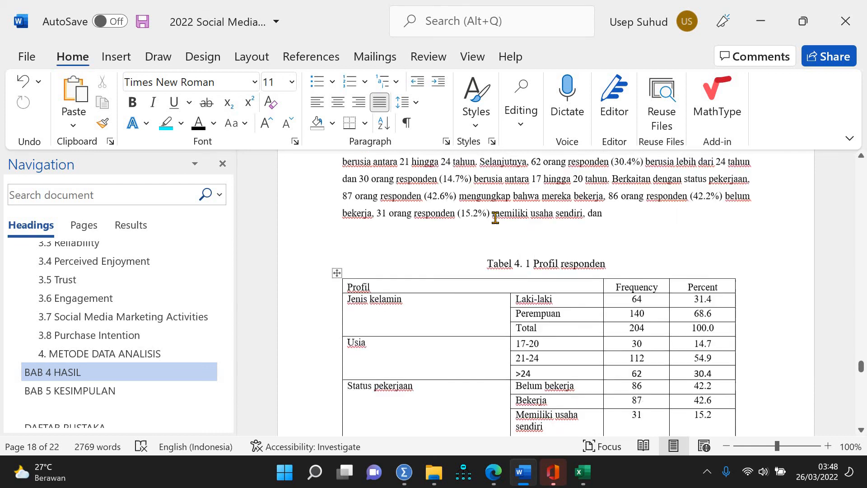
pyautogui.click(624, 349)
pyautogui.moveTo(534, 344); pyautogui.dragTo(594, 351)
pyautogui.press('BackSpace')
pyautogui.press('BackSpace')
pyautogui.press('BackSpace')
pyautogui.press('BackSpace')
pyautogui.write('.')
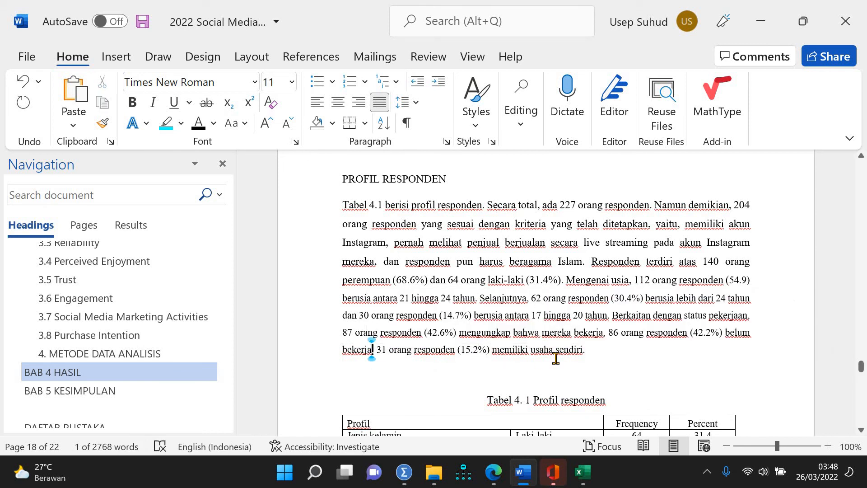
# Step: Insert "dan" before "31 orang responden (15.2%)" in the employment sentence
pyautogui.press('Right')
pyautogui.press('Right')
pyautogui.write('dan')
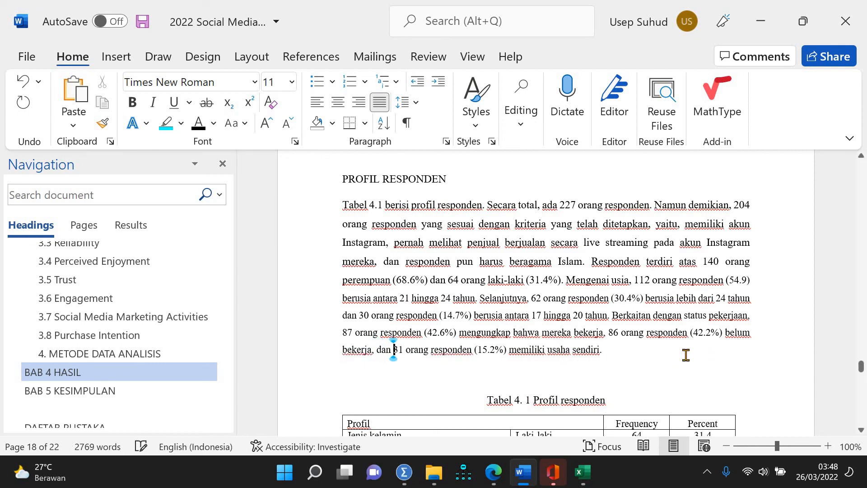
pyautogui.moveTo(861, 373); pyautogui.dragTo(860, 374)
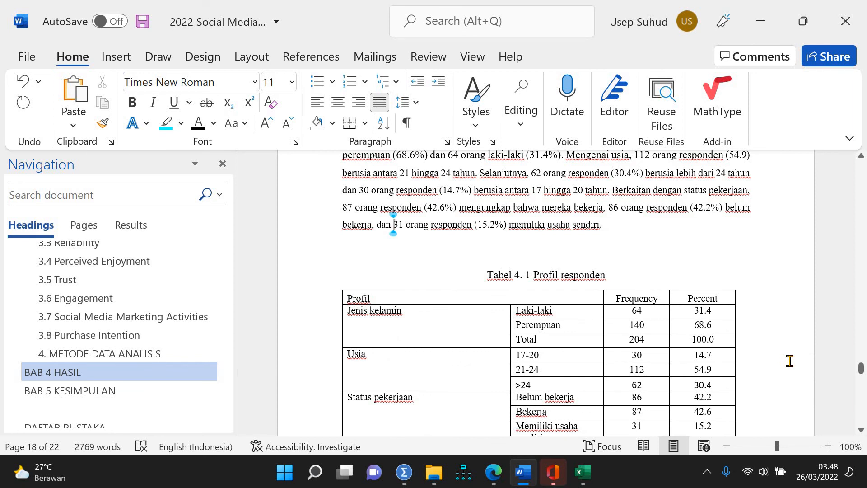
pyautogui.scroll(-6, 762, 344)
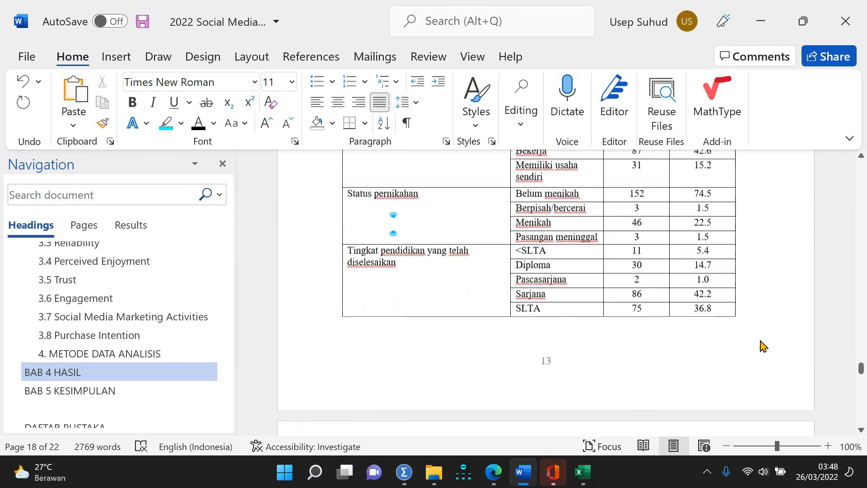
pyautogui.scroll(-5, 533, 269)
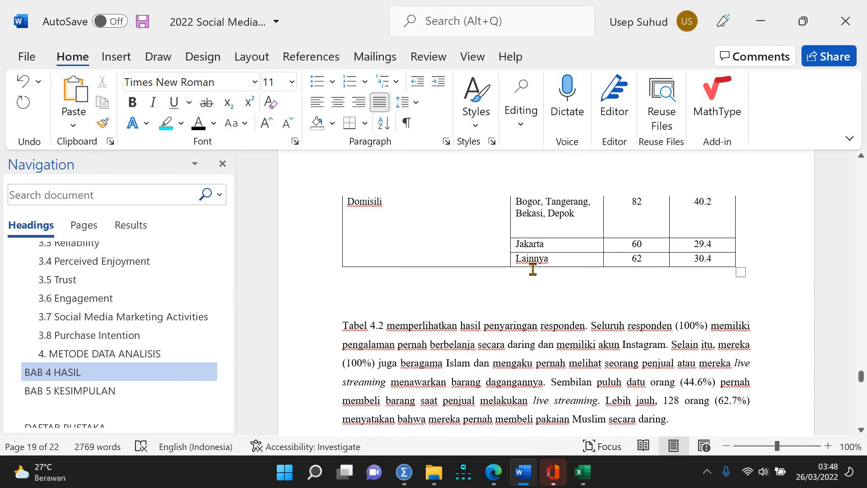
pyautogui.scroll(10, 533, 269)
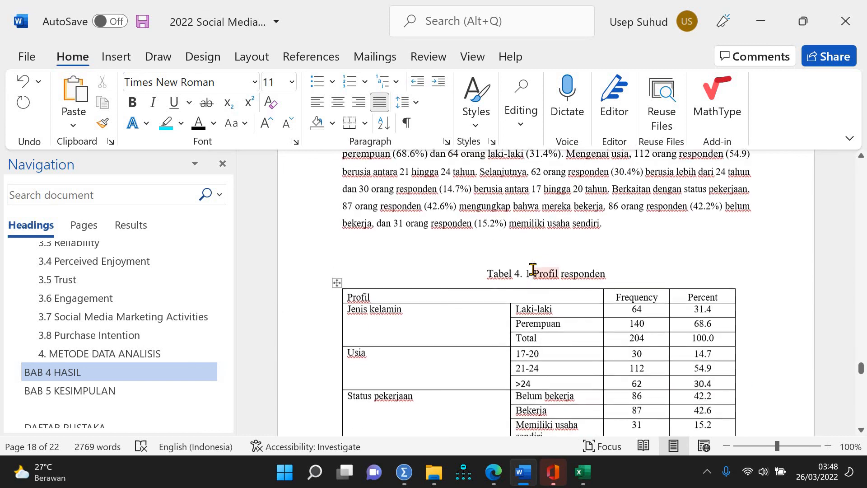